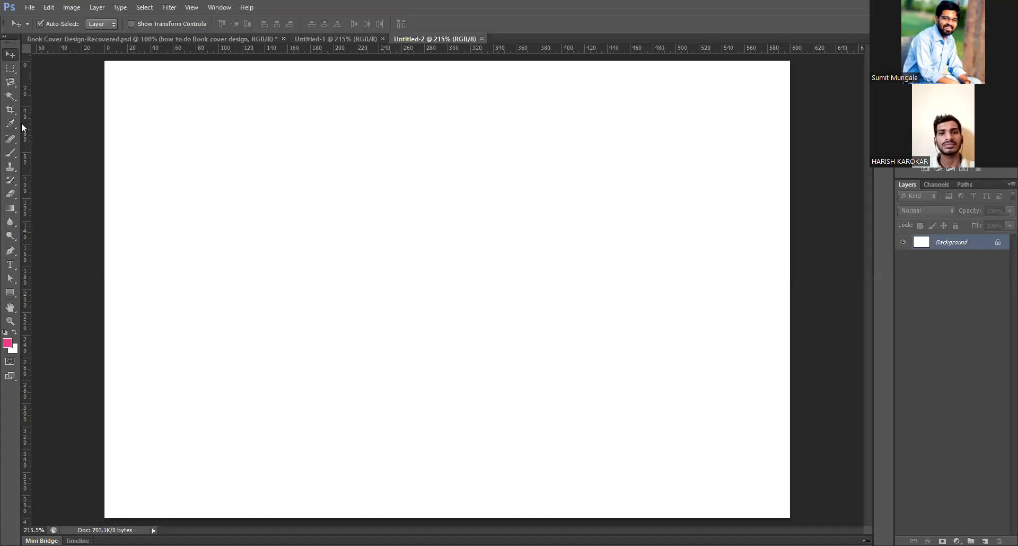
Choose the Magnetic Lasso Tool and open the photo 1.jpg
click(11, 83)
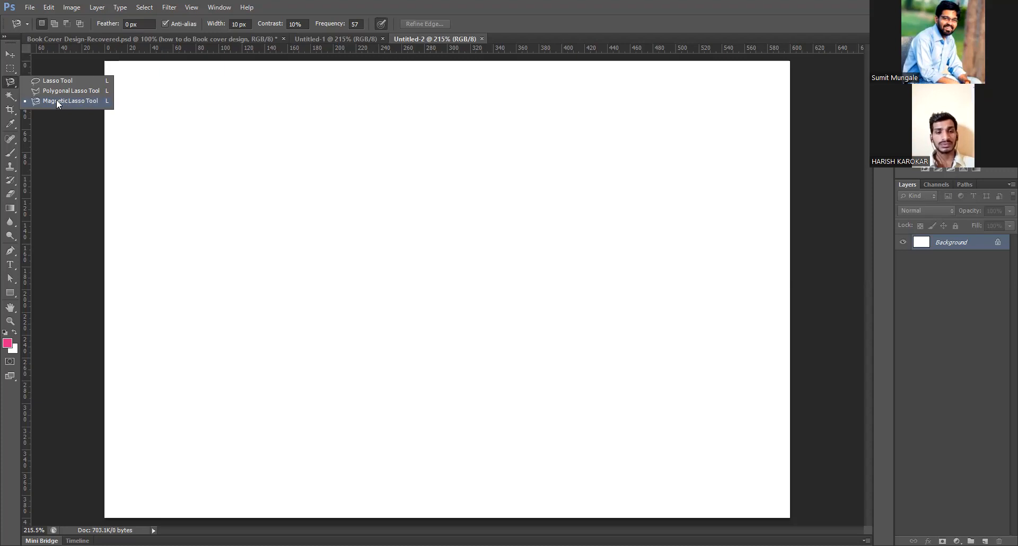
click(3, 79)
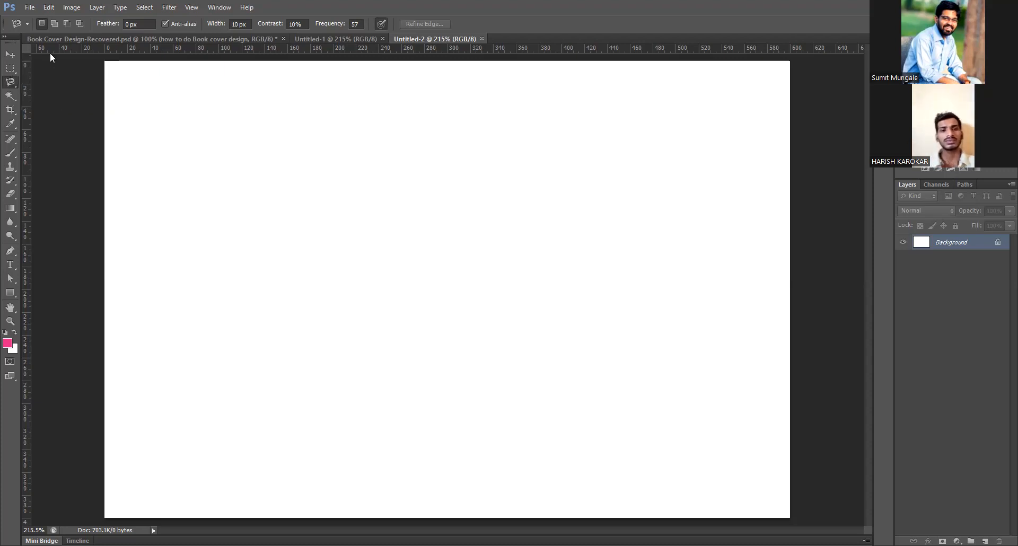
key(ctrl+o)
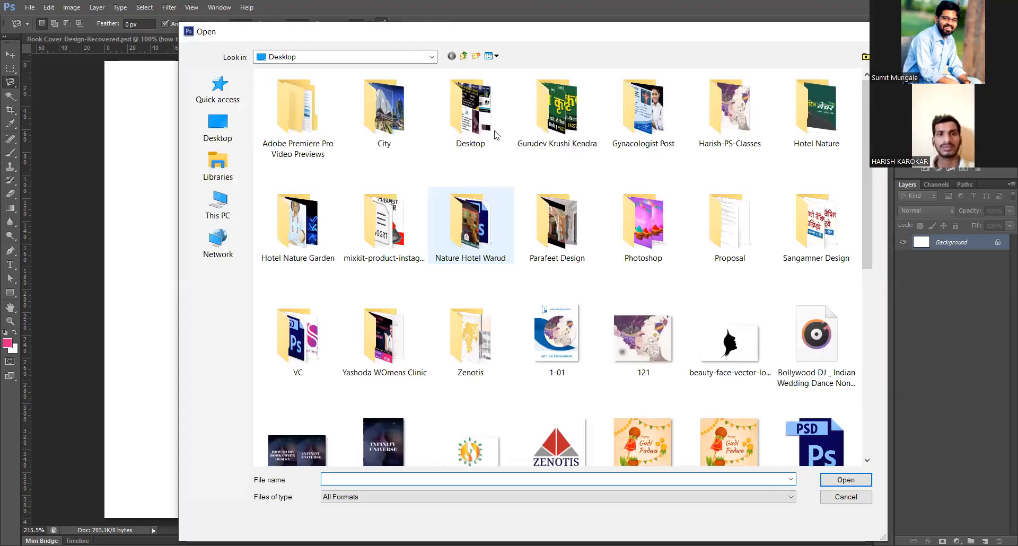
double_click(403, 114)
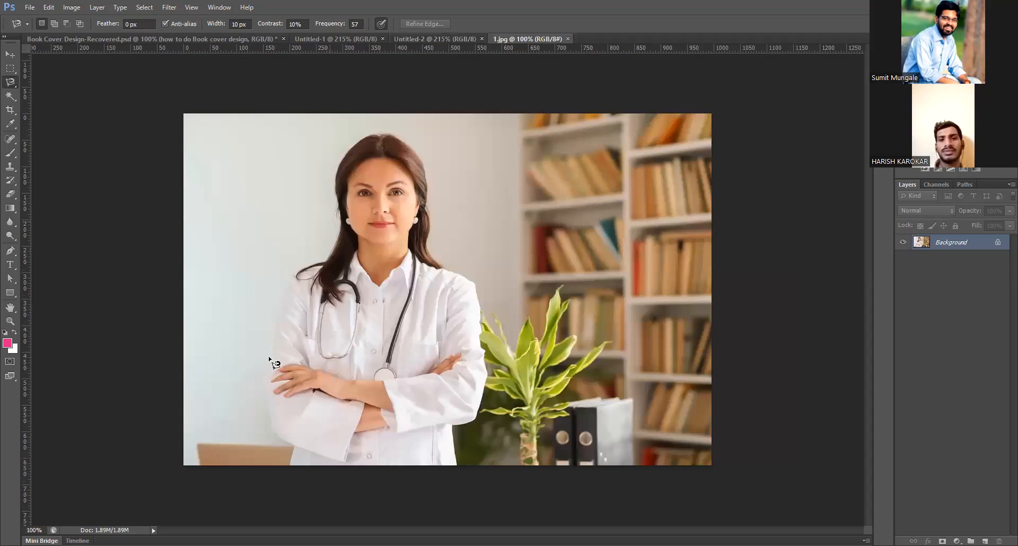
Trace the woman's outline with the Magnetic Lasso, from her shoulder around hair, arms and the photo's lower edge, and close the selection
scroll(259, 398, up, 2)
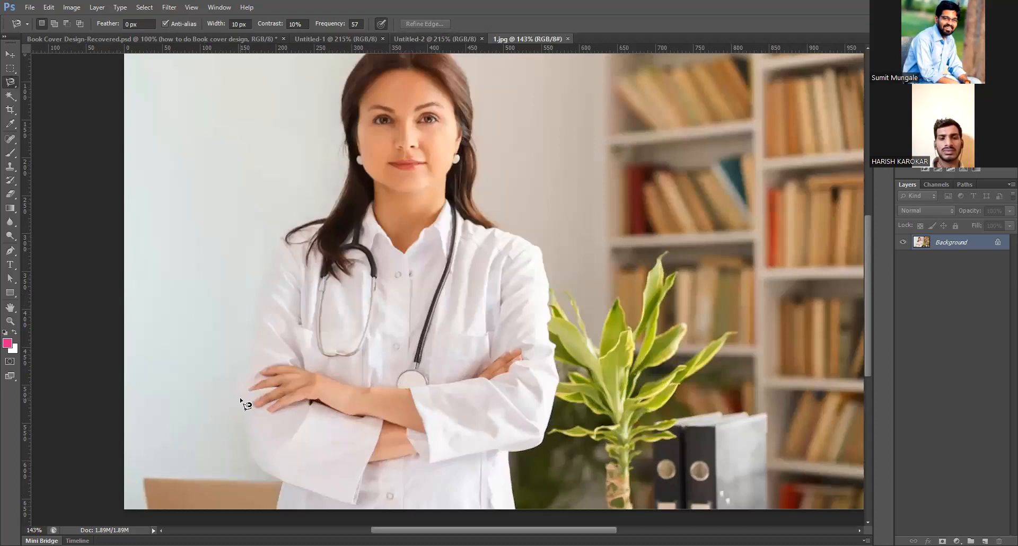
click(272, 250)
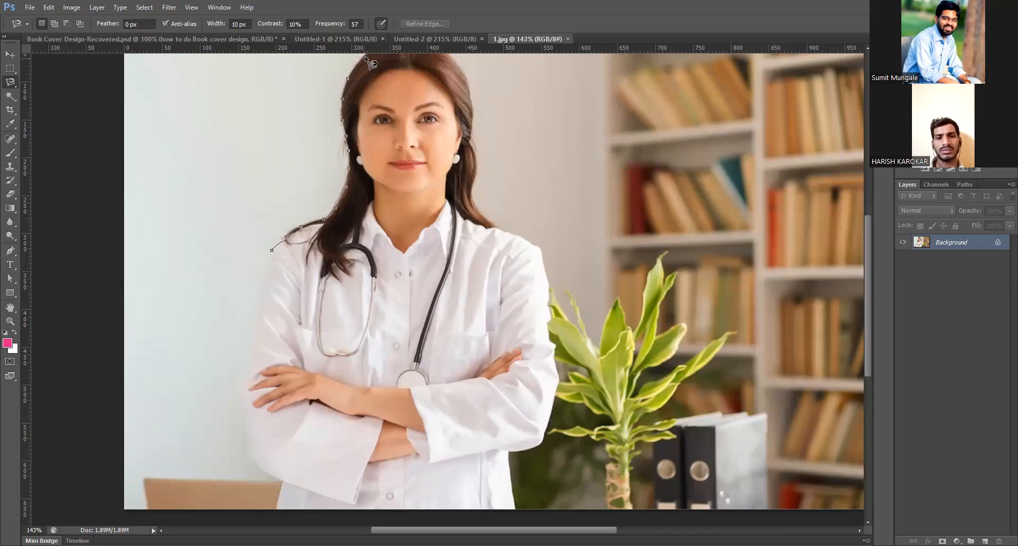
key(space)
drag(365, 63, 368, 171)
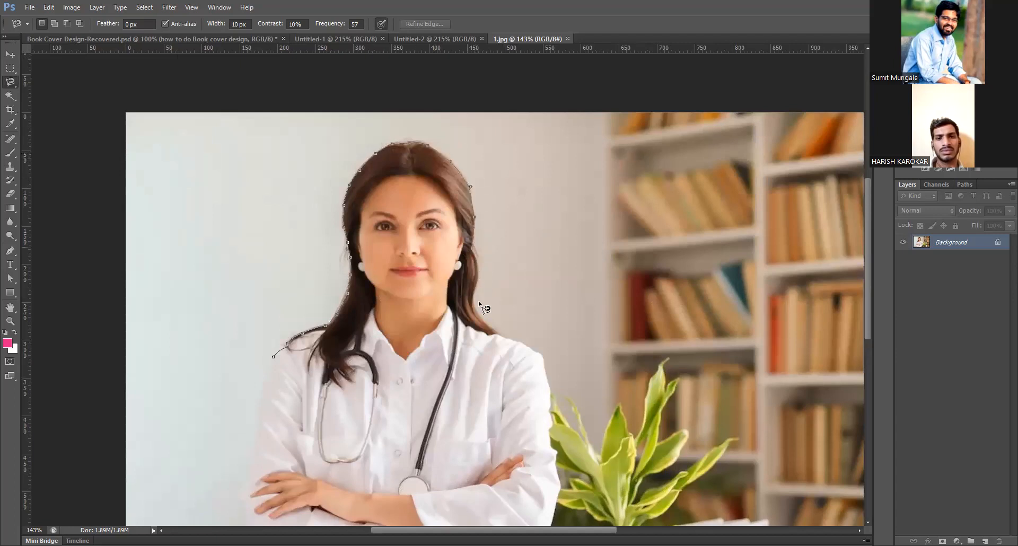
scroll(486, 212, down, 5)
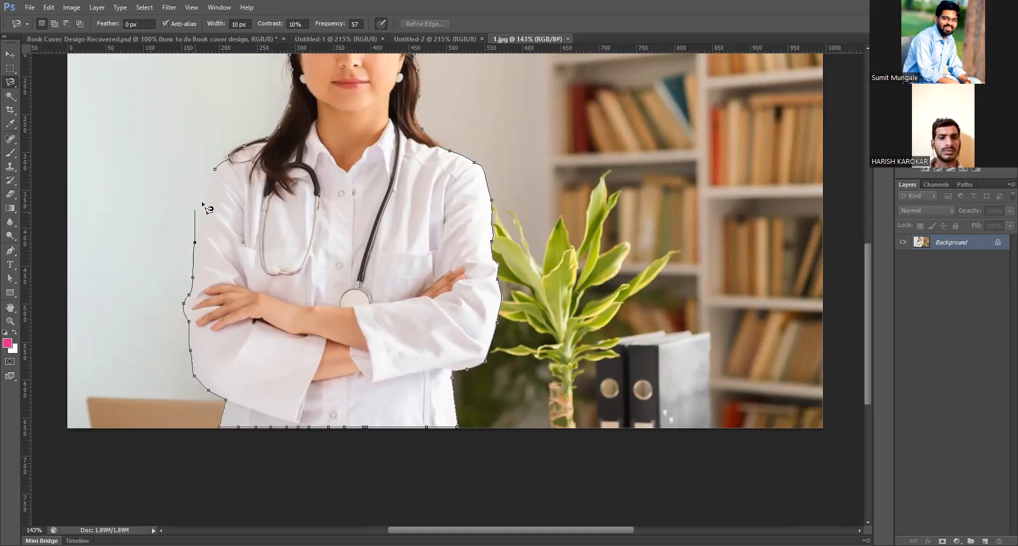
click(219, 174)
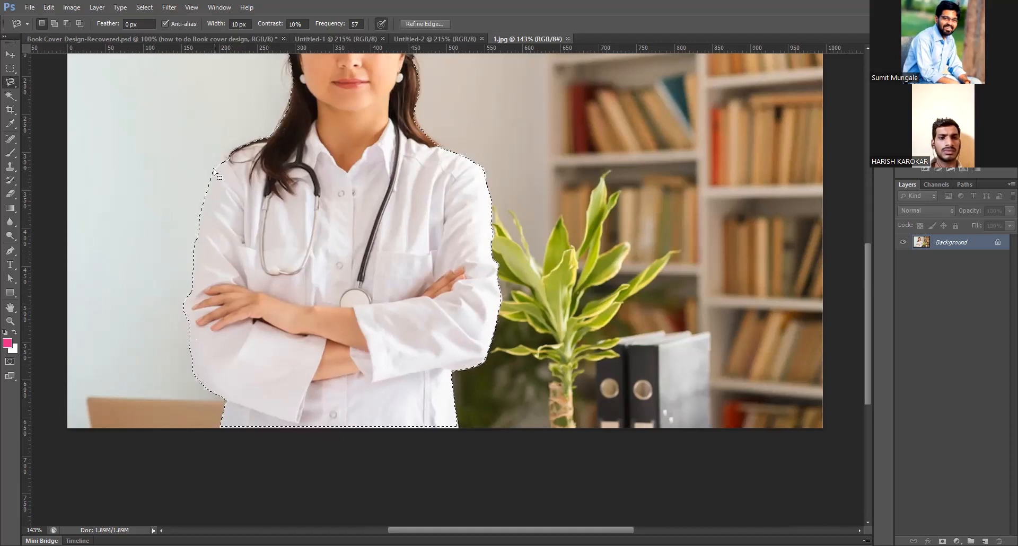
Examine the selection outline around the woman's head, hair and shoulders
scroll(252, 204, up, 1)
scroll(257, 208, down, 5)
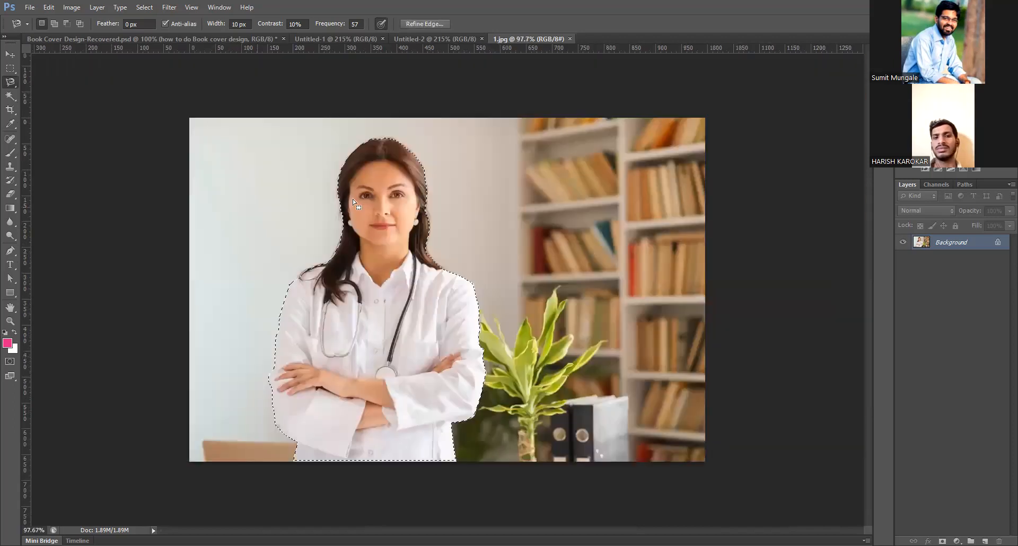
scroll(345, 192, up, 3)
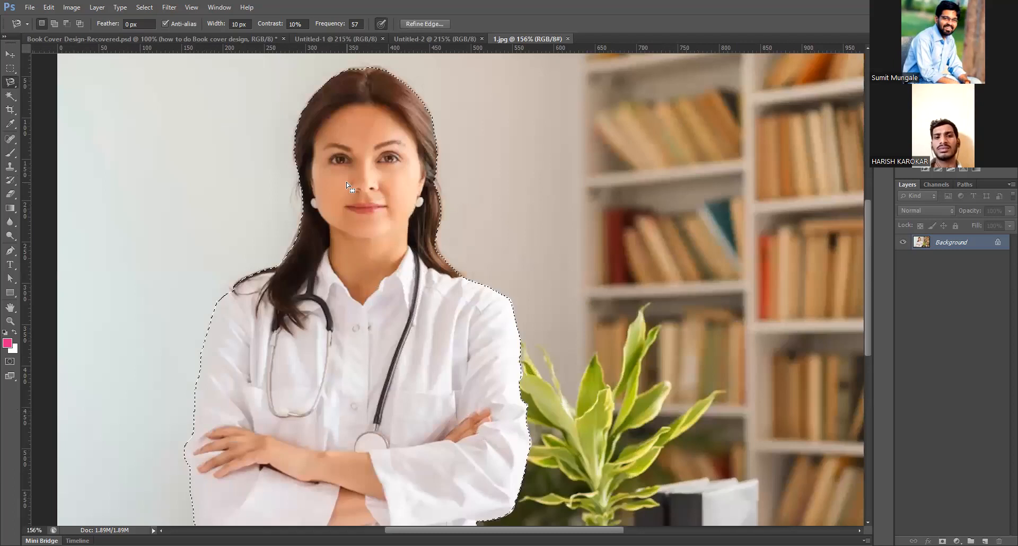
scroll(338, 203, up, 1)
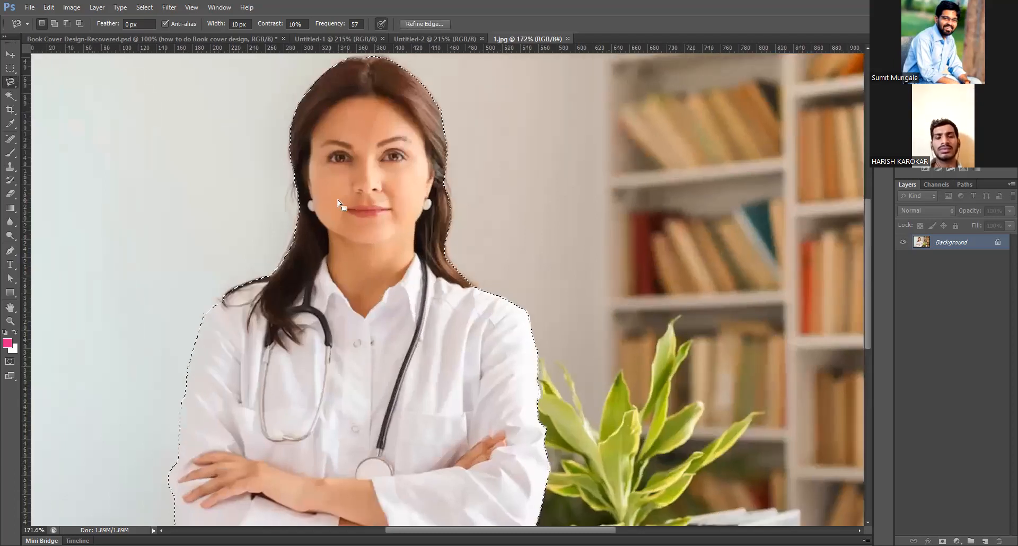
scroll(325, 194, down, 1)
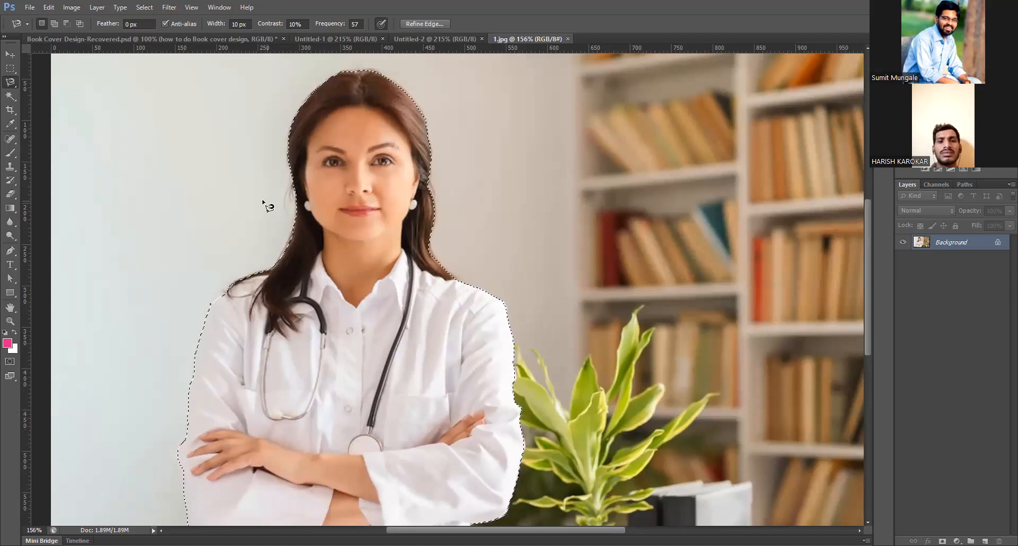
scroll(268, 206, down, 2)
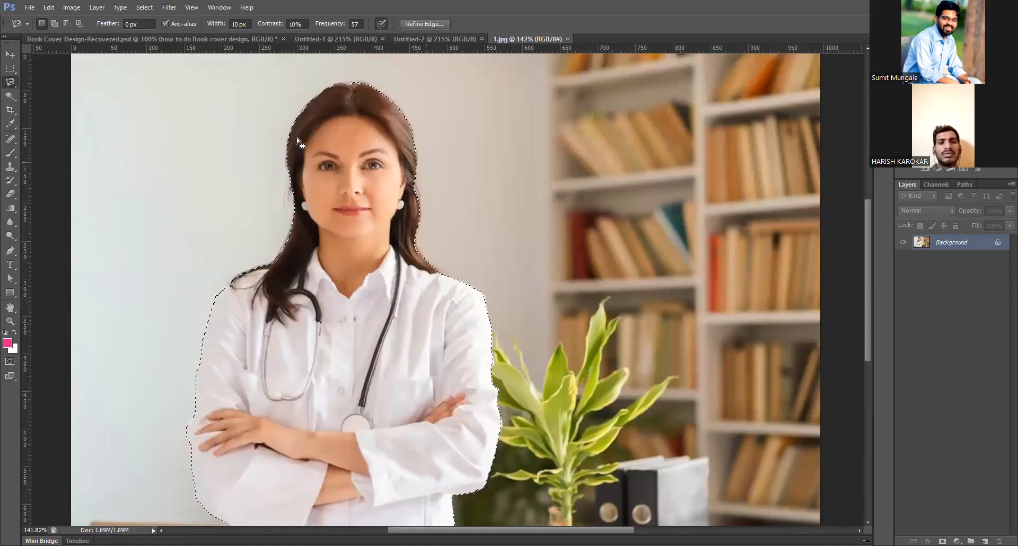
scroll(297, 141, up, 2)
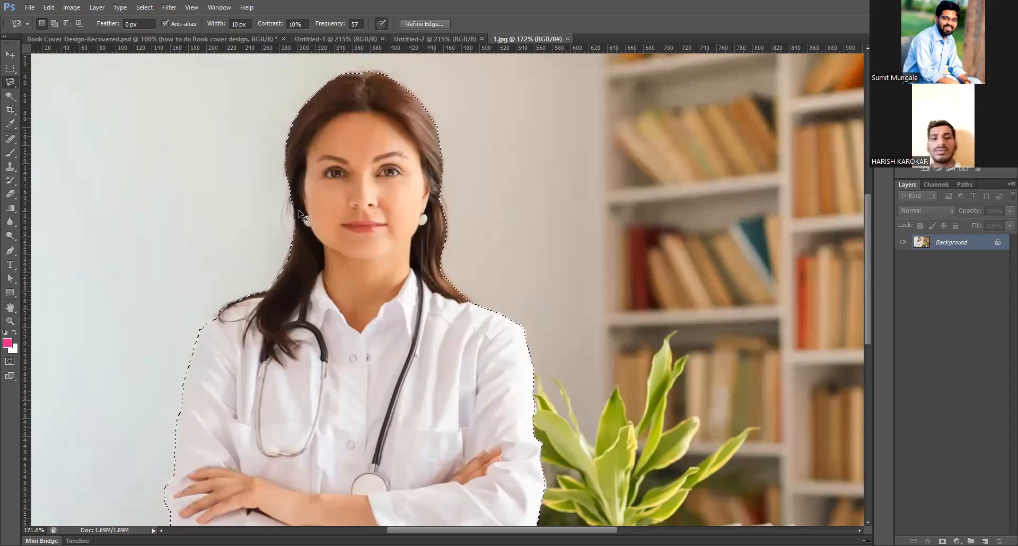
Cut the selected woman out of the Background layer and paste her back as a new layer
key(BackSpace)
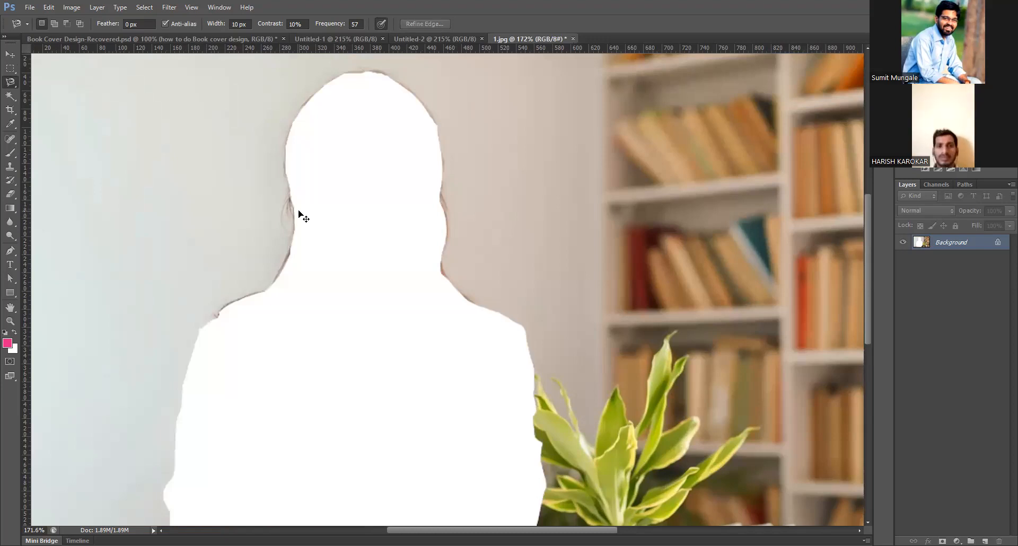
key(ctrl+v)
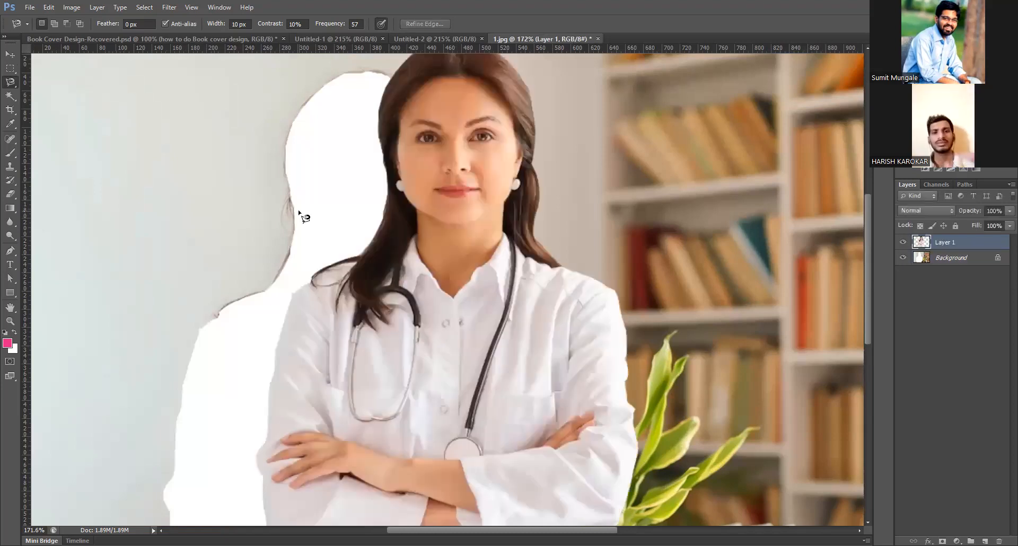
key(v)
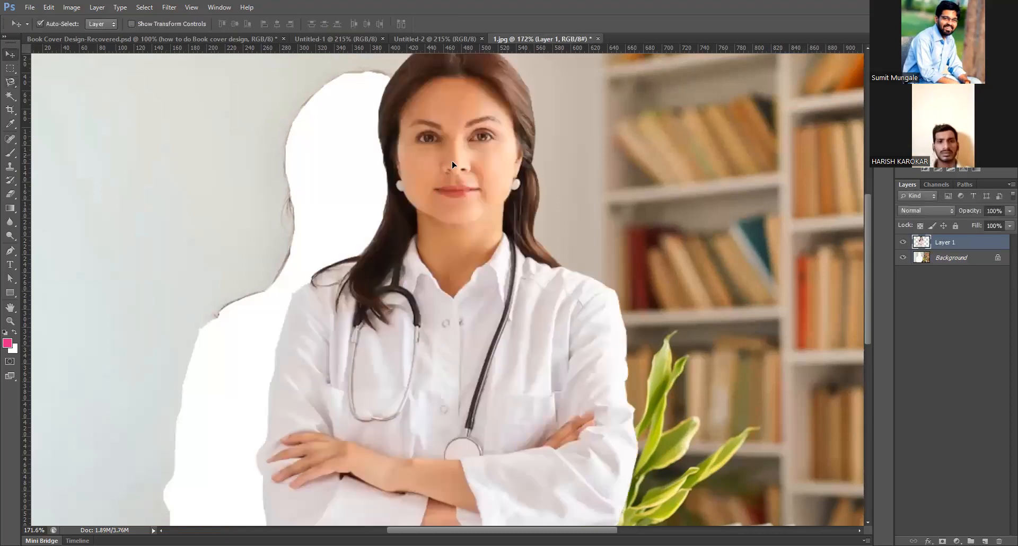
Shift the pasted woman down and slightly left over the photo and examine the cut edges of her hair
scroll(561, 154, up, 5)
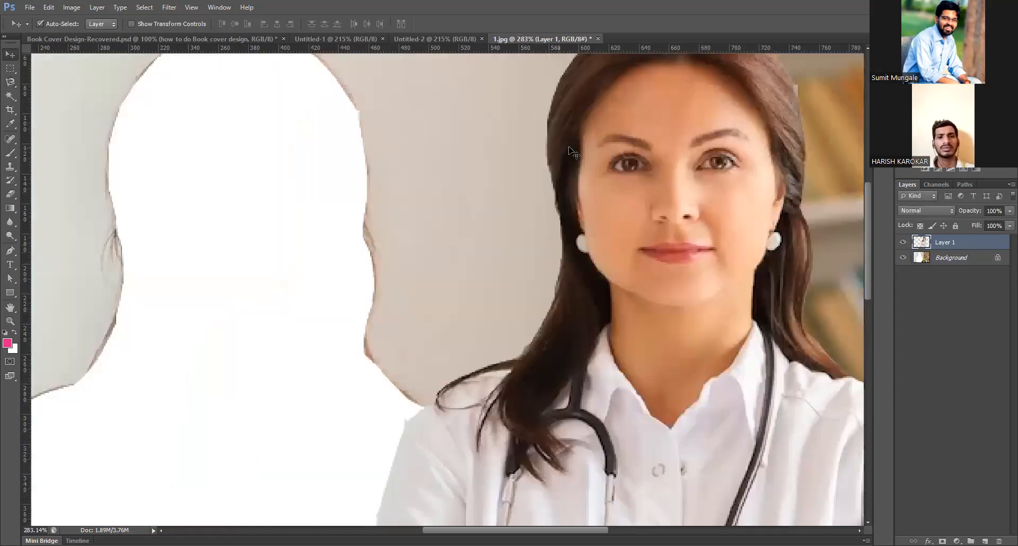
scroll(564, 153, up, 2)
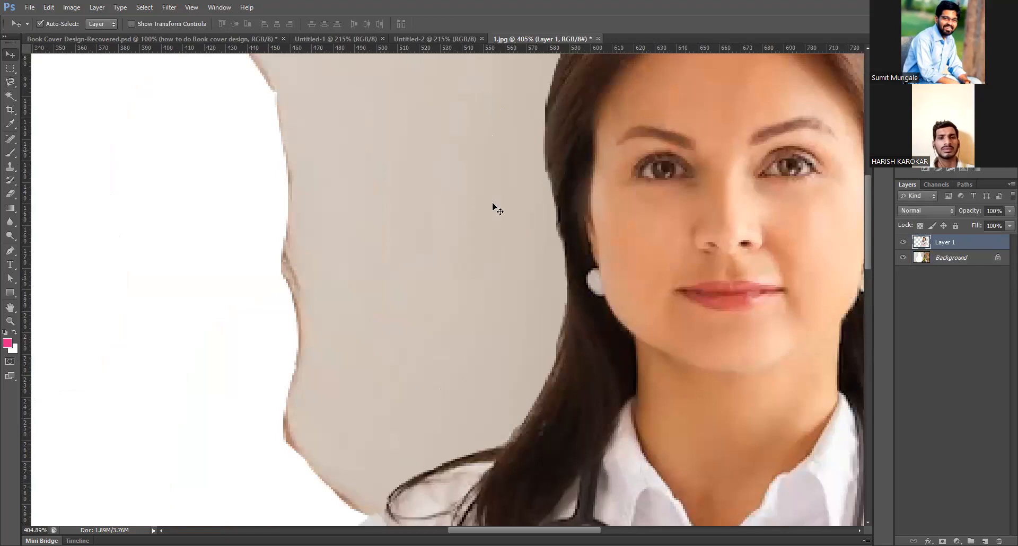
drag(517, 282, 504, 353)
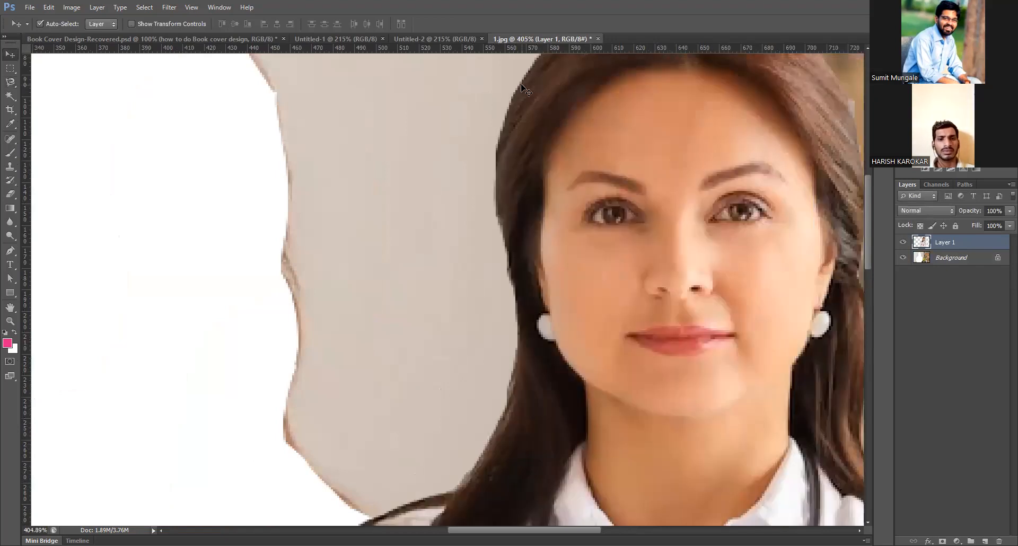
drag(510, 120, 517, 130)
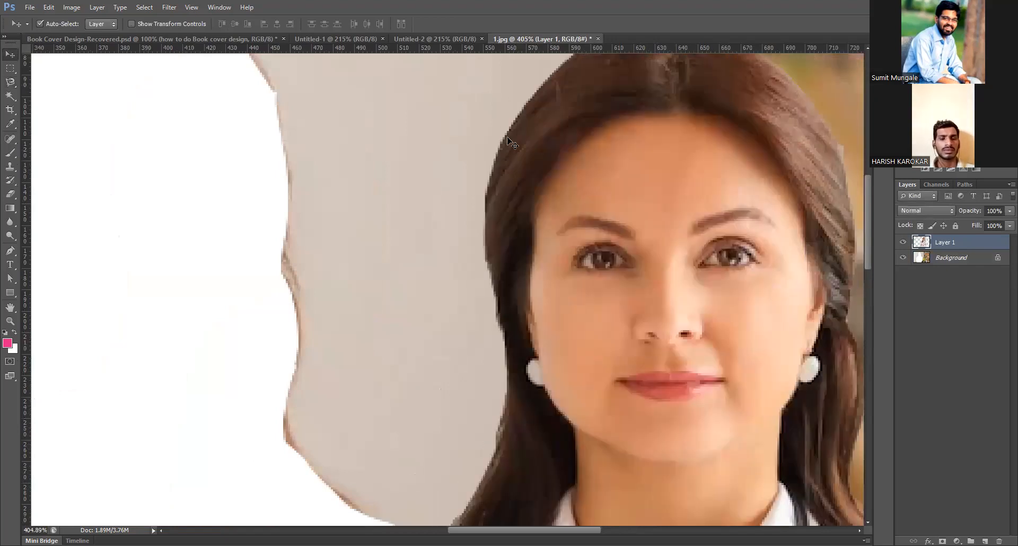
scroll(508, 138, down, 3)
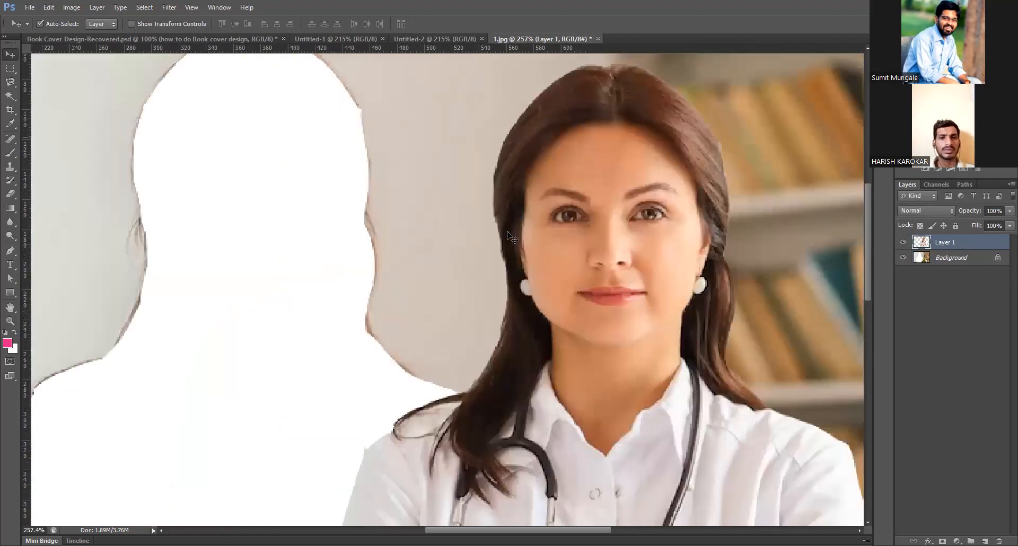
scroll(532, 172, down, 2)
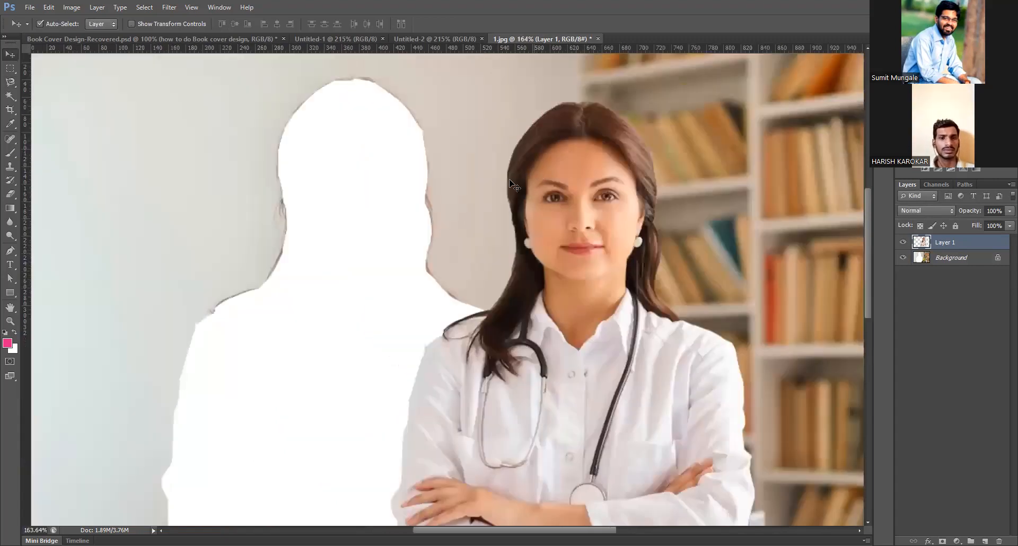
scroll(542, 177, up, 2)
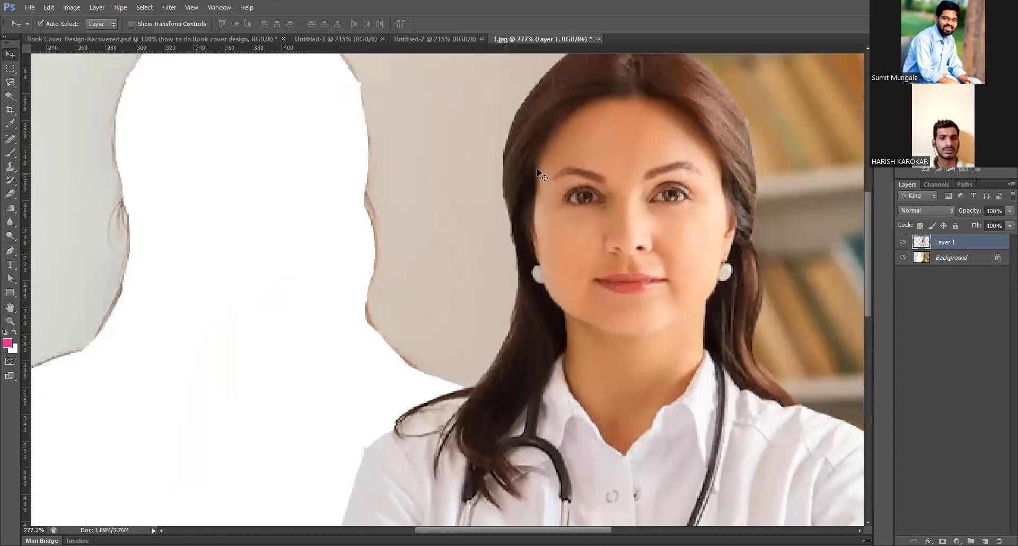
scroll(487, 150, up, 4)
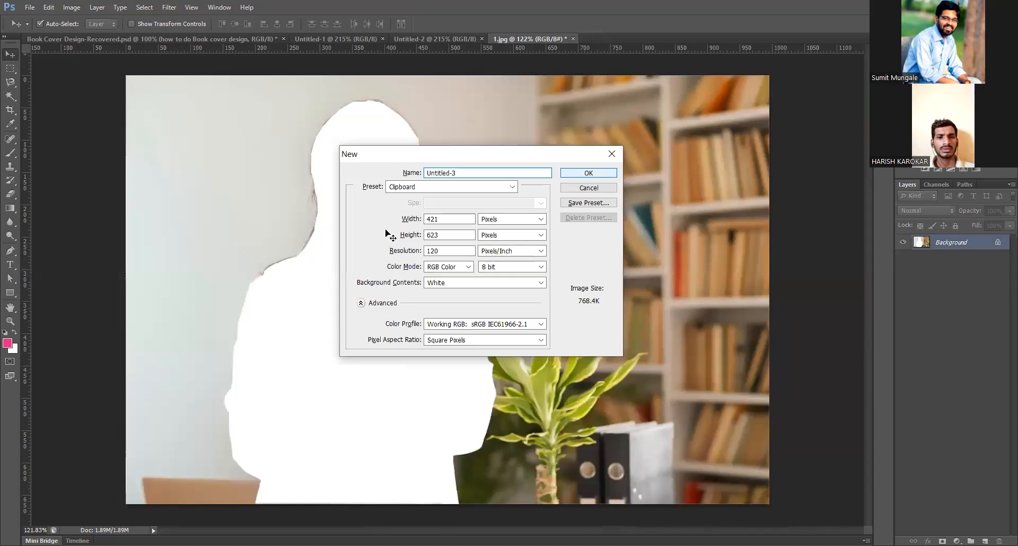
Create a new white 421 × 623 pixel document from the Clipboard preset and paste the cut-out woman into it
key(Return)
key(ctrl+v)
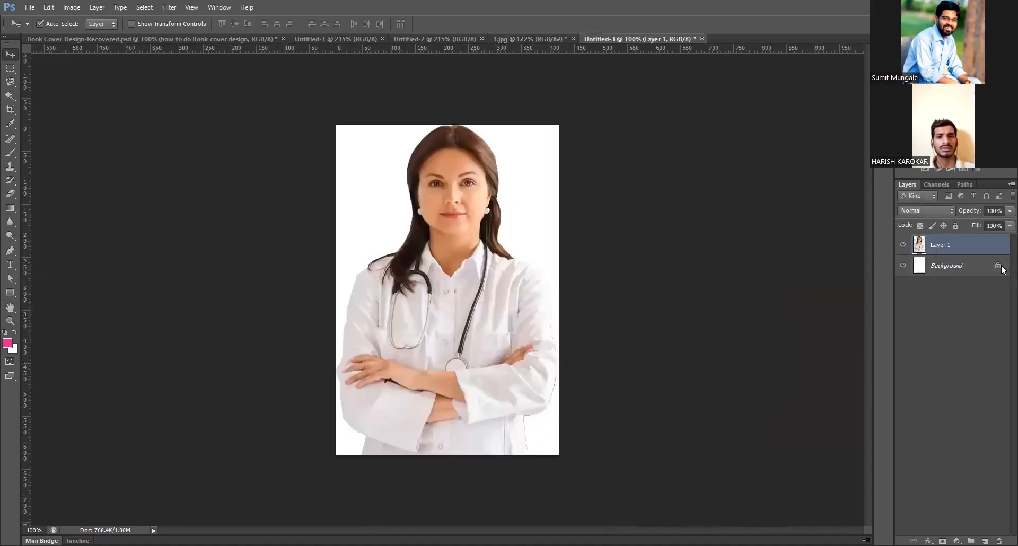
Fill the Background layer with the pink foreground color and check the cutout's hair and shoulder edges against it
click(978, 266)
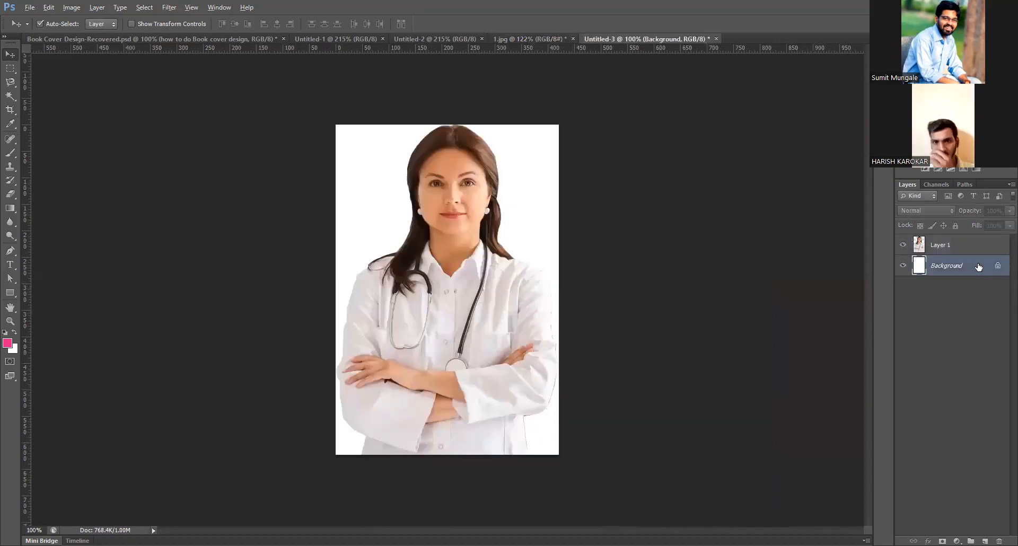
key(alt+BackSpace)
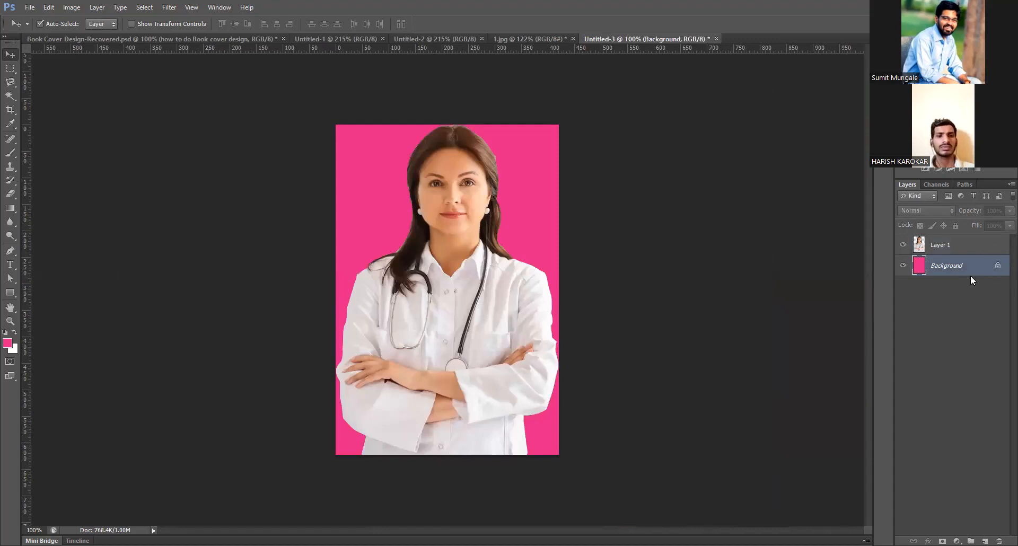
scroll(428, 186, up, 2)
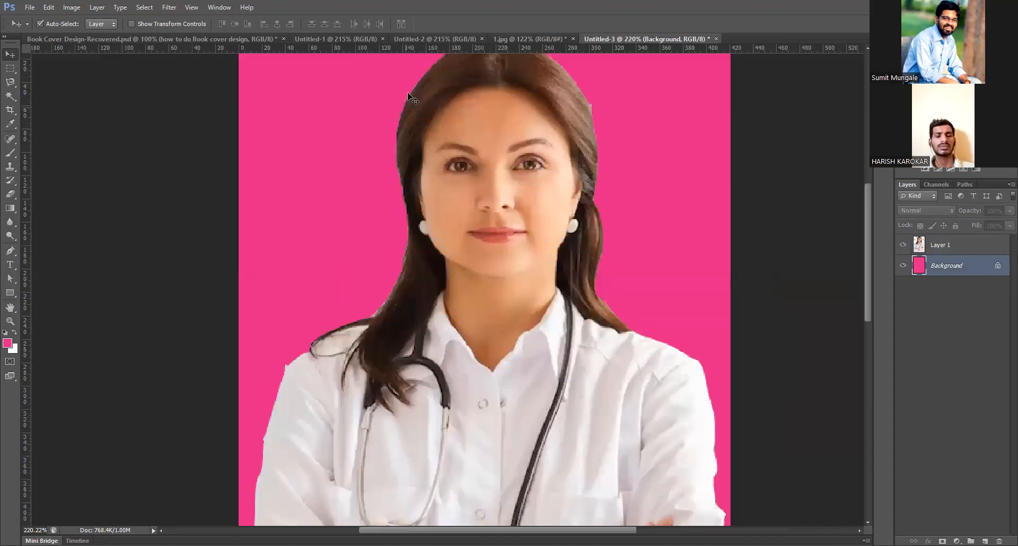
scroll(428, 227, up, 1)
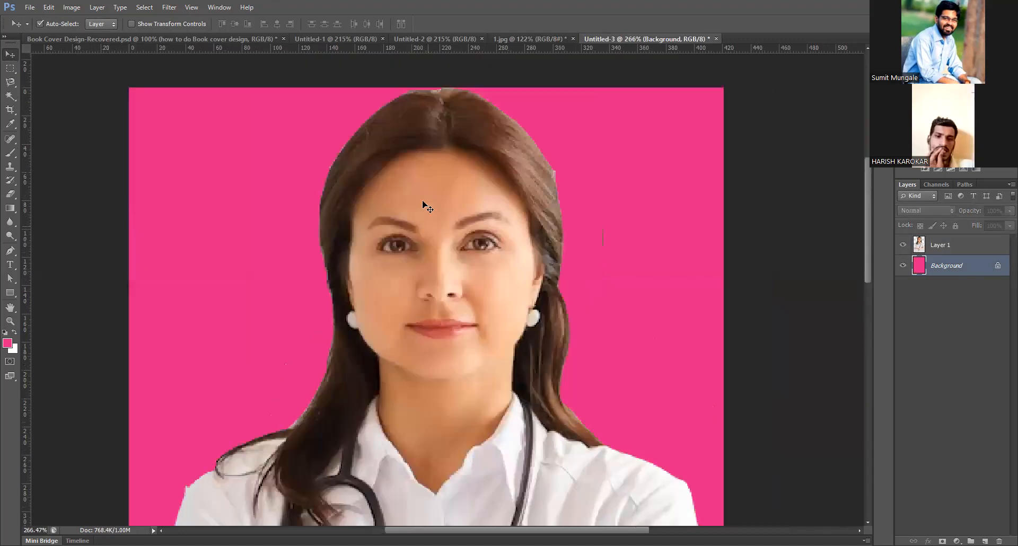
scroll(554, 170, up, 1)
scroll(511, 113, up, 3)
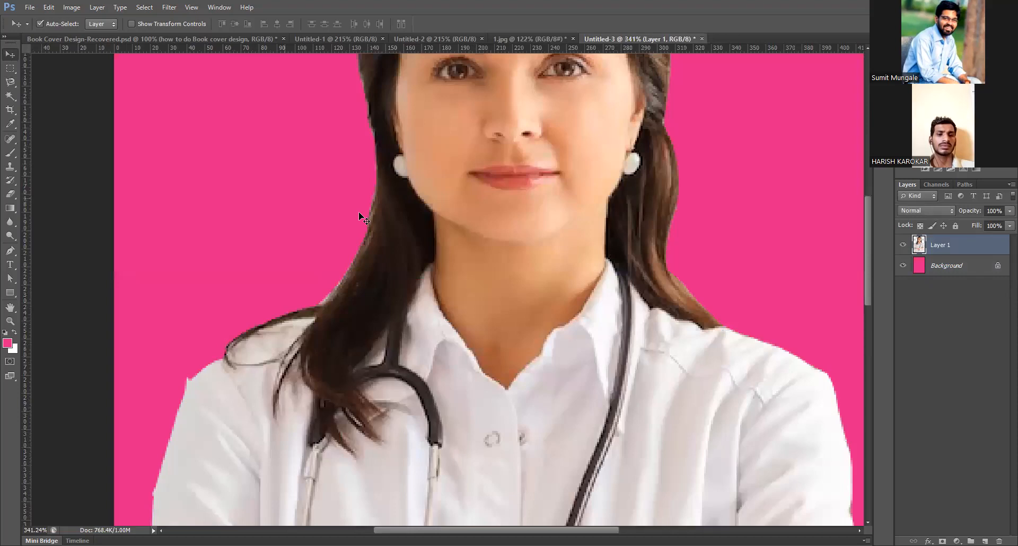
key(ctrl+0)
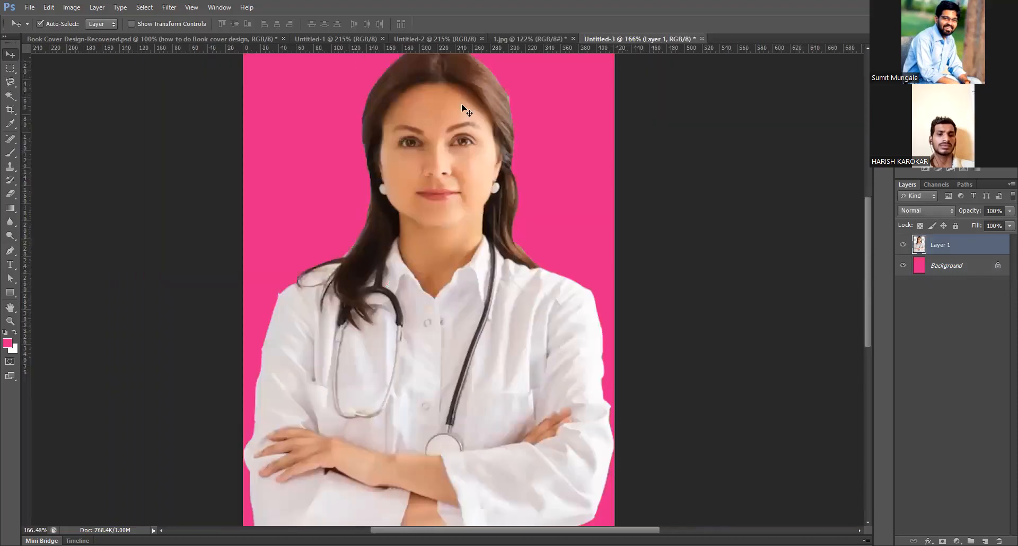
Return to the 1.jpg document, undo the cut, and inspect the restored selection around the woman
click(517, 40)
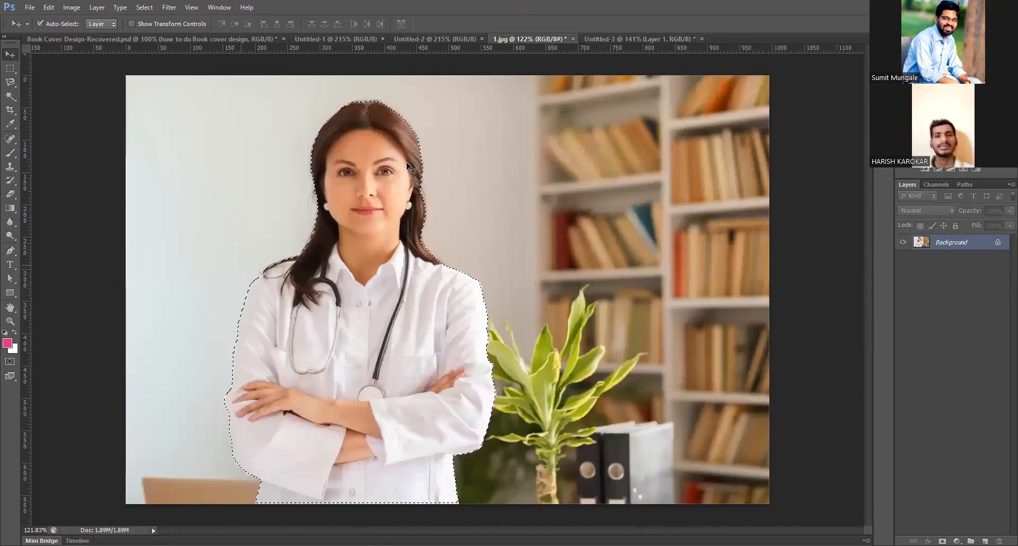
scroll(407, 166, up, 5)
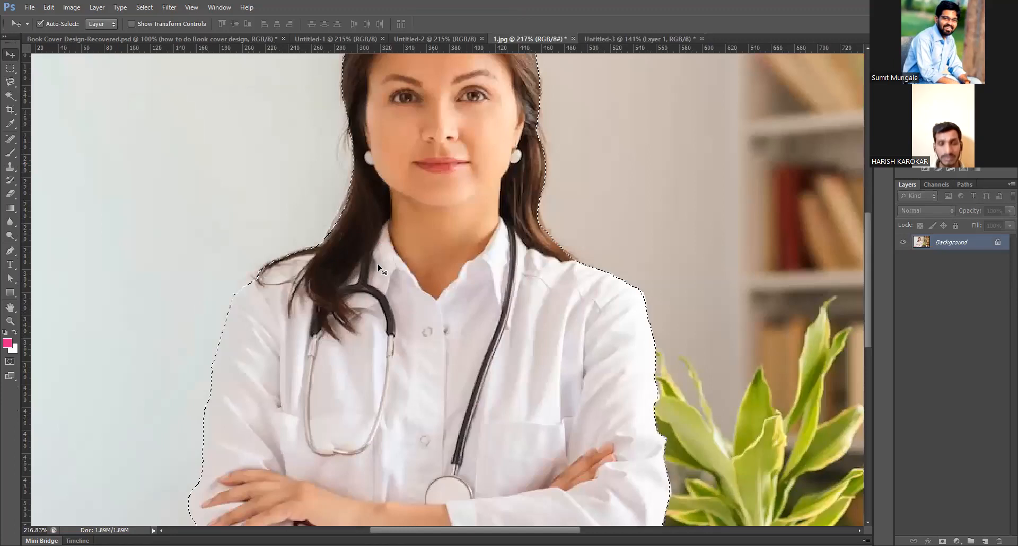
Feather the selection around the woman with a radius of 2 pixels
drag(410, 146, 382, 248)
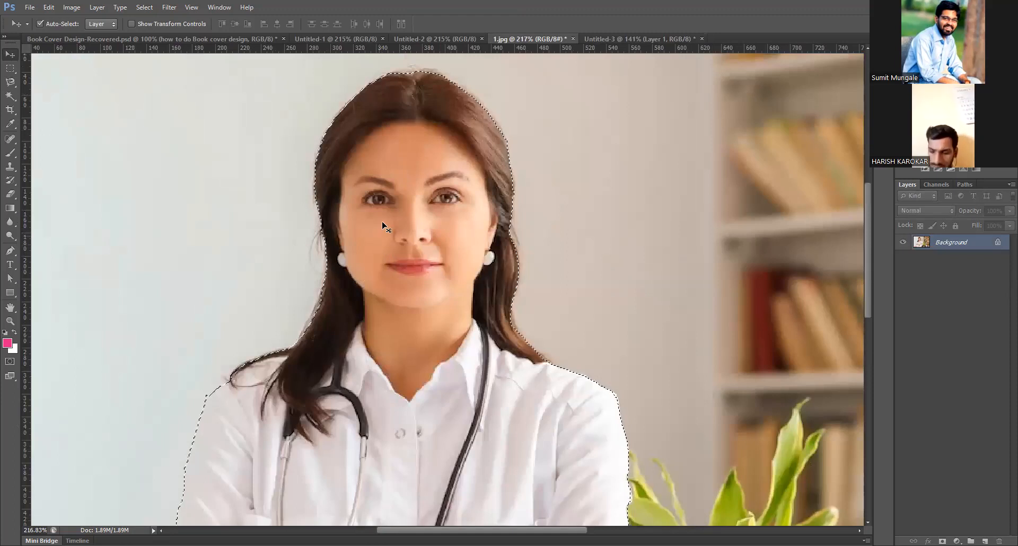
scroll(383, 225, down, 2)
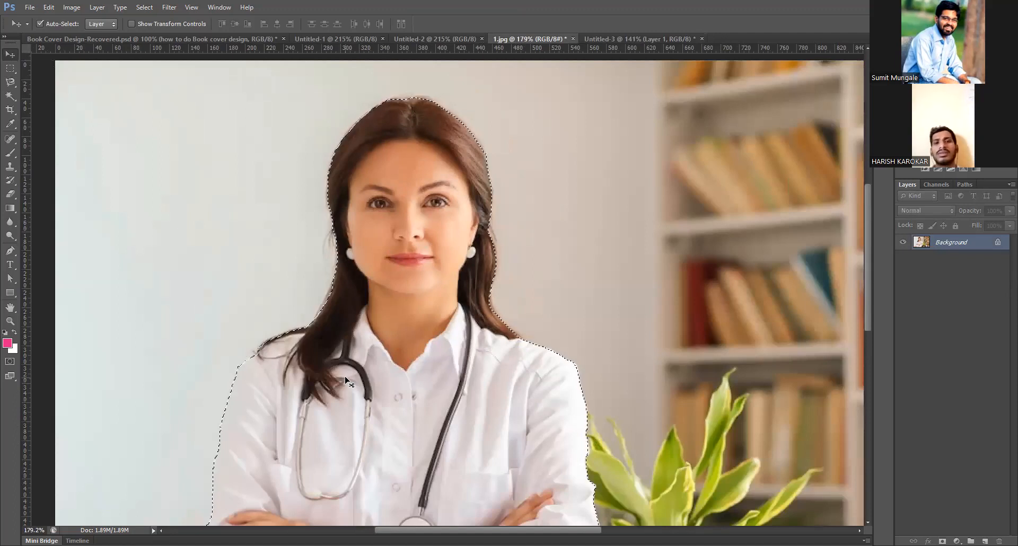
key(shift+F6)
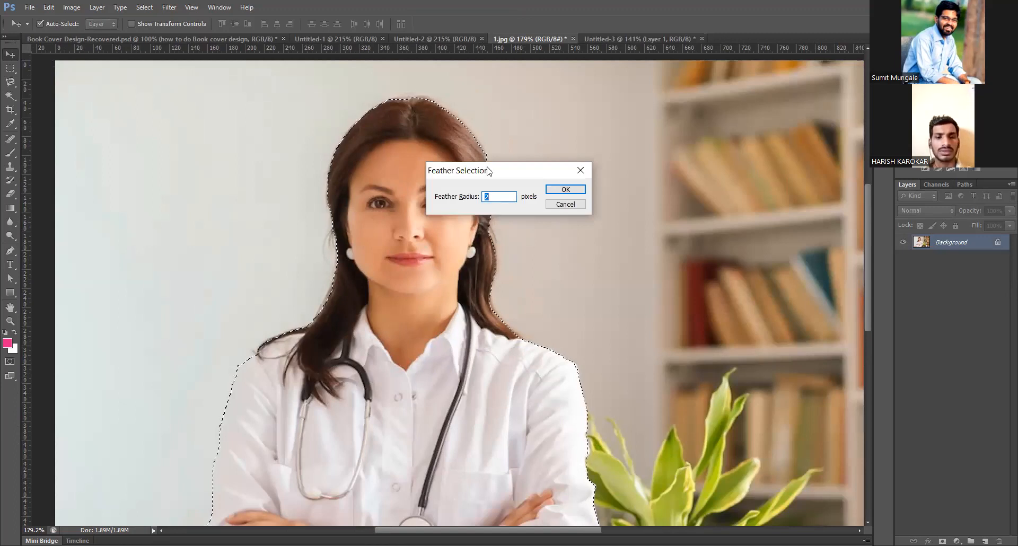
drag(512, 171, 180, 113)
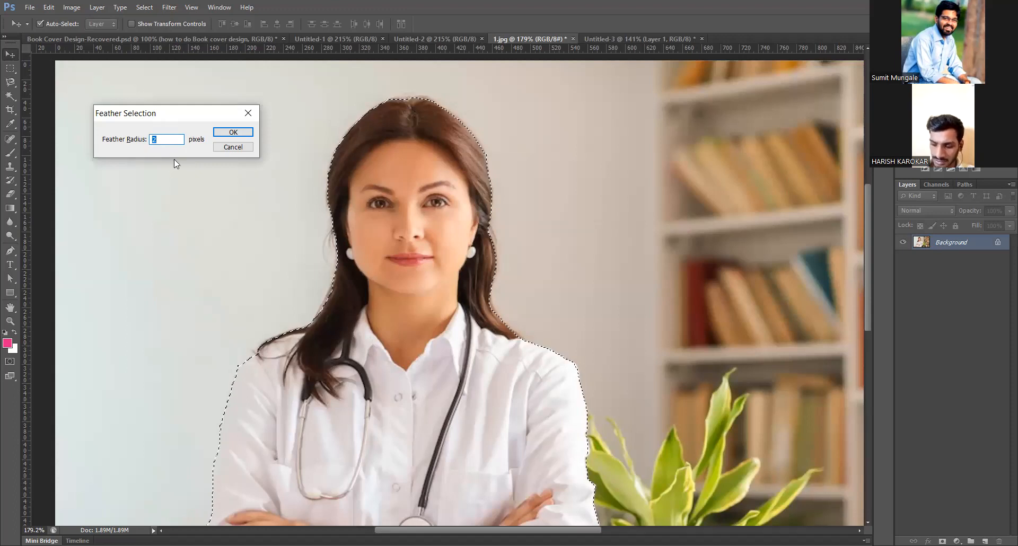
drag(133, 117, 157, 162)
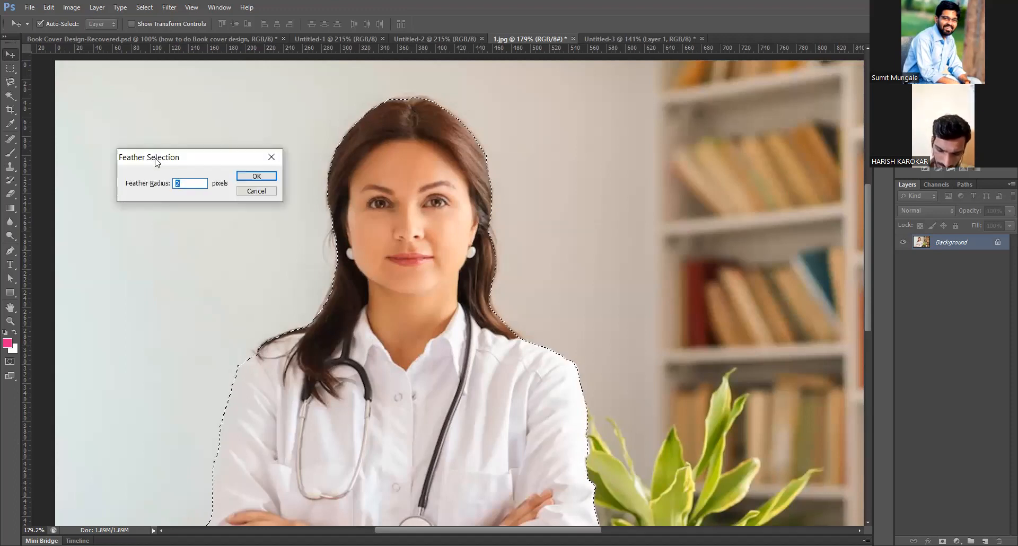
drag(114, 165, 115, 166)
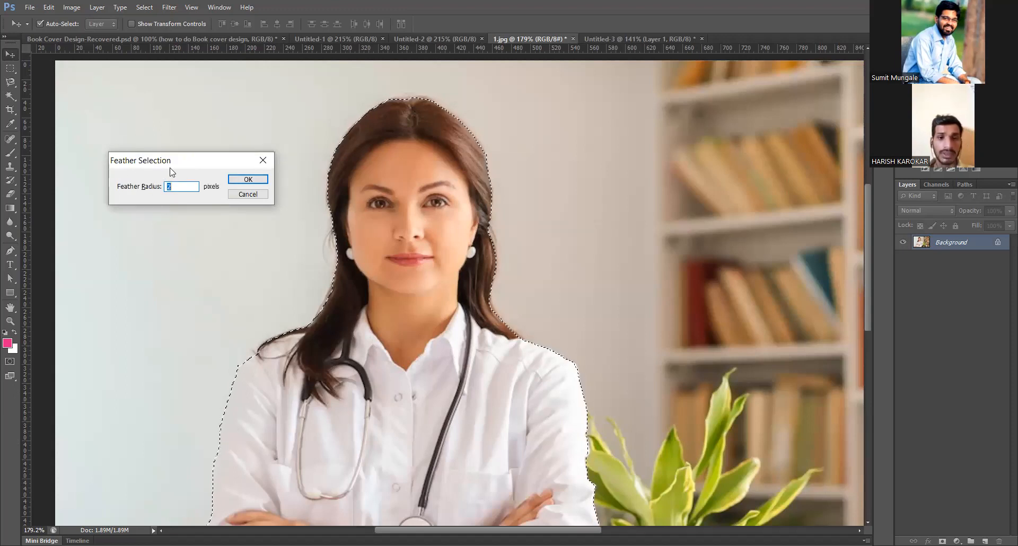
click(180, 186)
drag(180, 187, 150, 188)
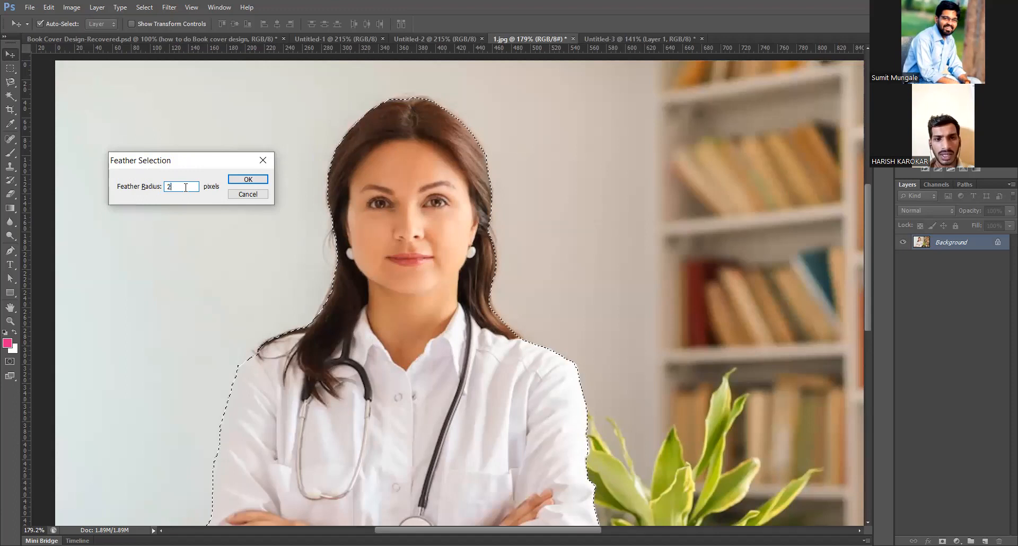
text(1)
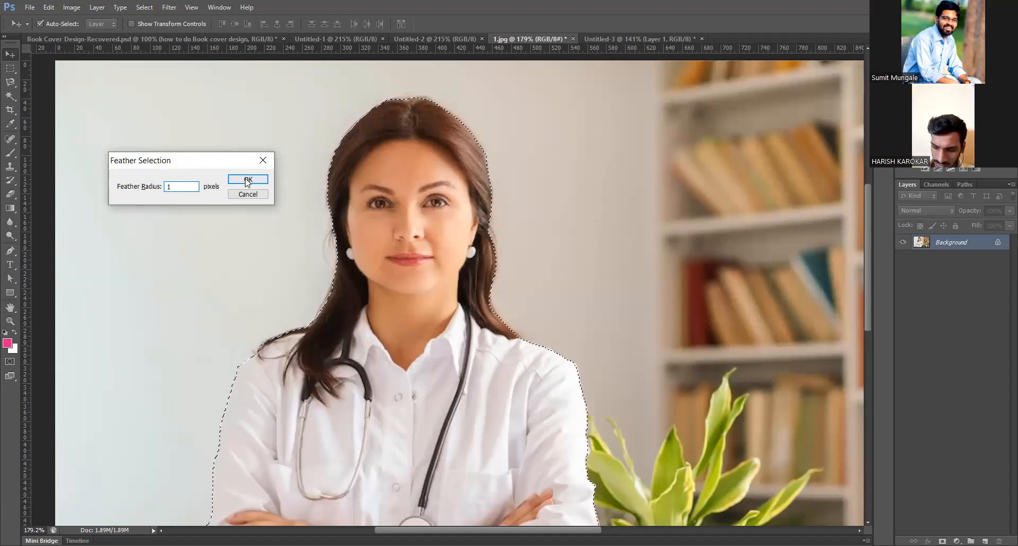
double_click(171, 186)
text(2)
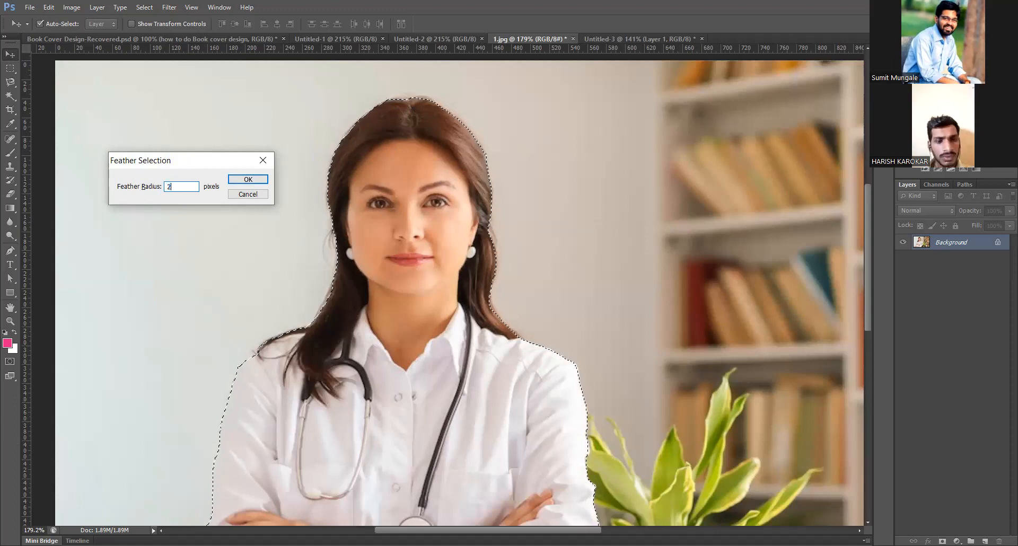
click(243, 181)
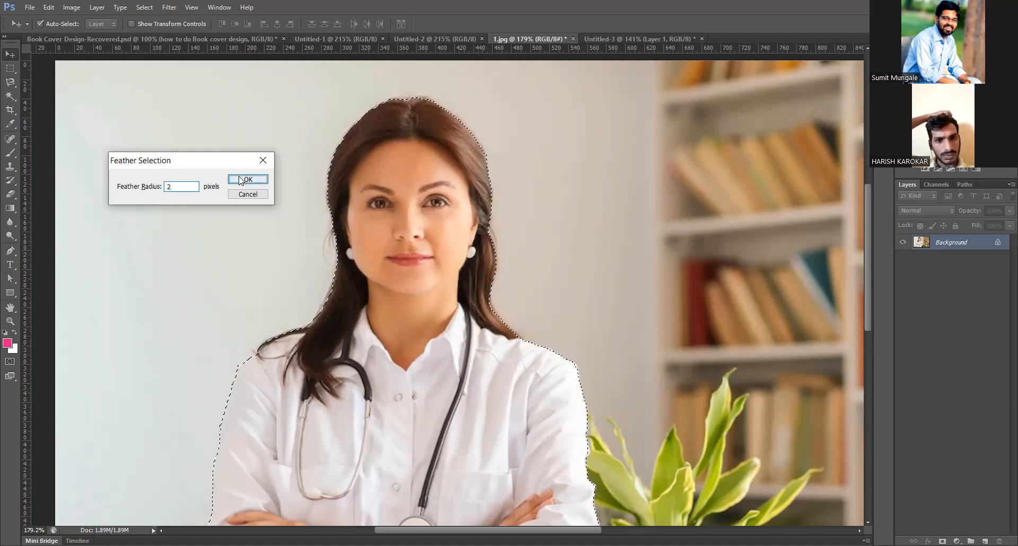
Cut the feathered selection from 1.jpg and paste it into the Untitled-3 document above the earlier cutout
key(ctrl+x)
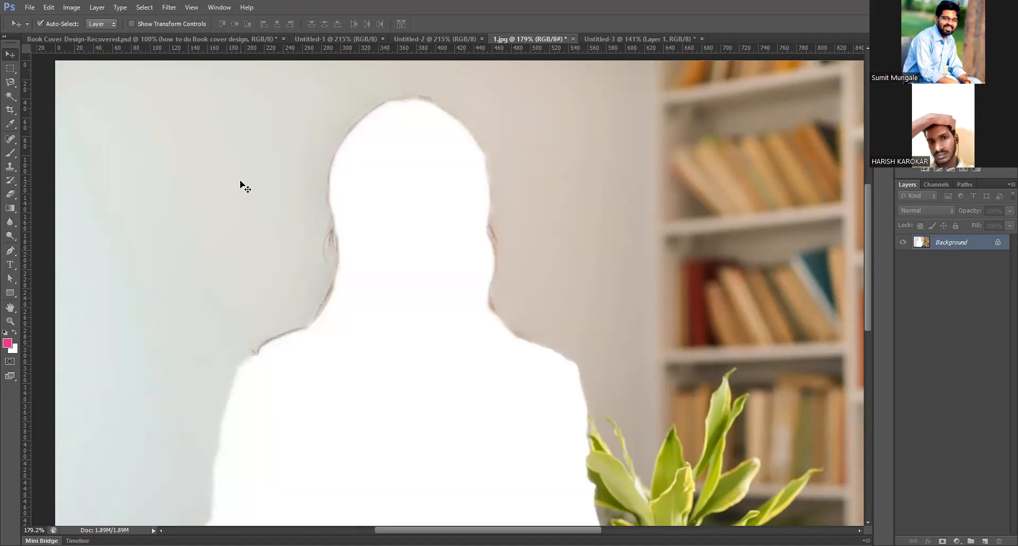
click(607, 40)
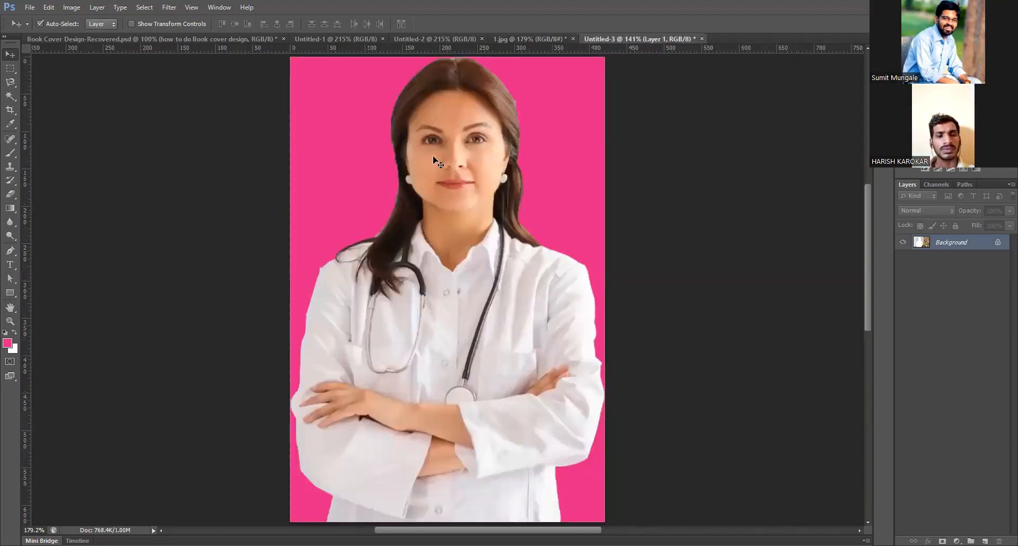
key(ctrl+j)
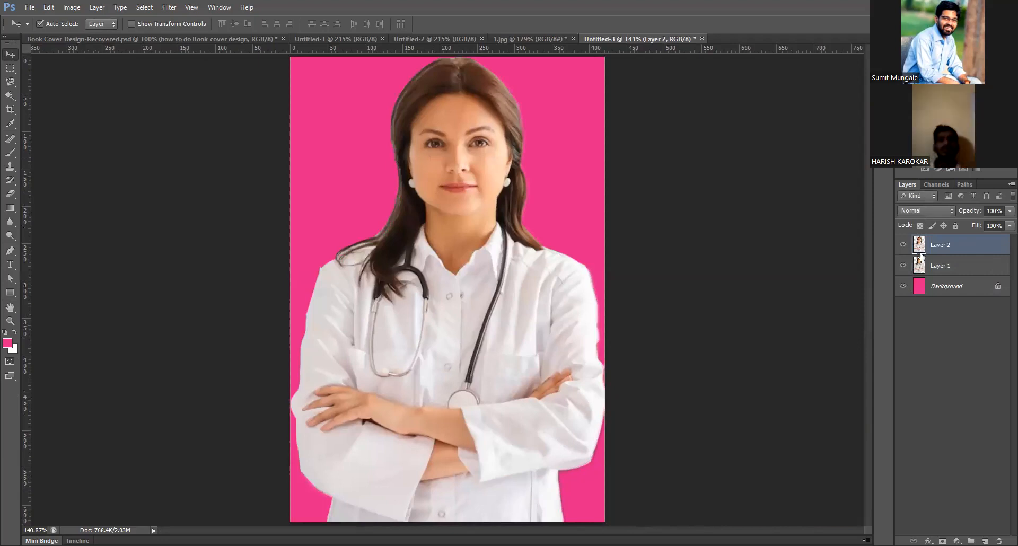
key(ctrl+z)
key(ctrl+z)
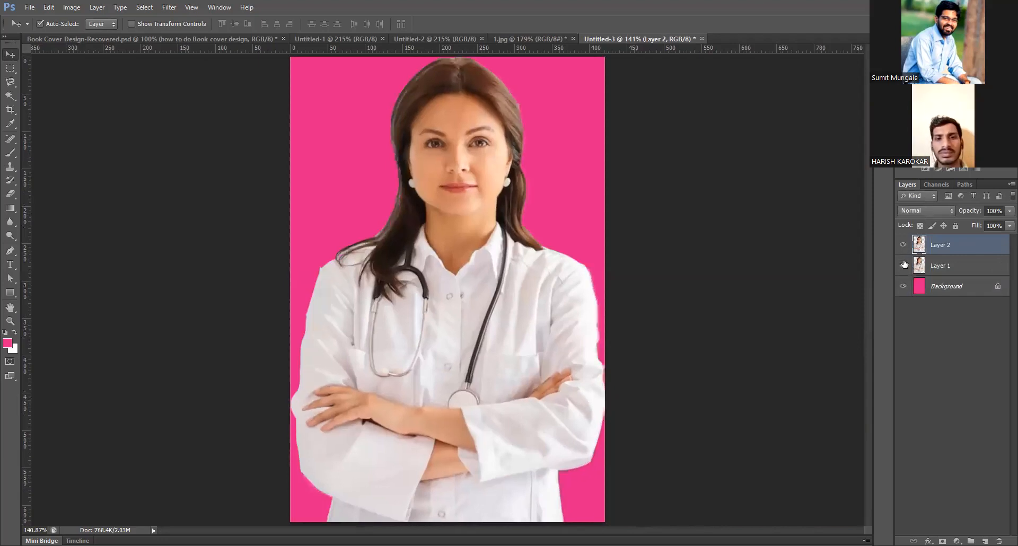
Hide Layer 1 and examine the feathered hair and shoulder edges of Layer 2 against the pink background
click(904, 265)
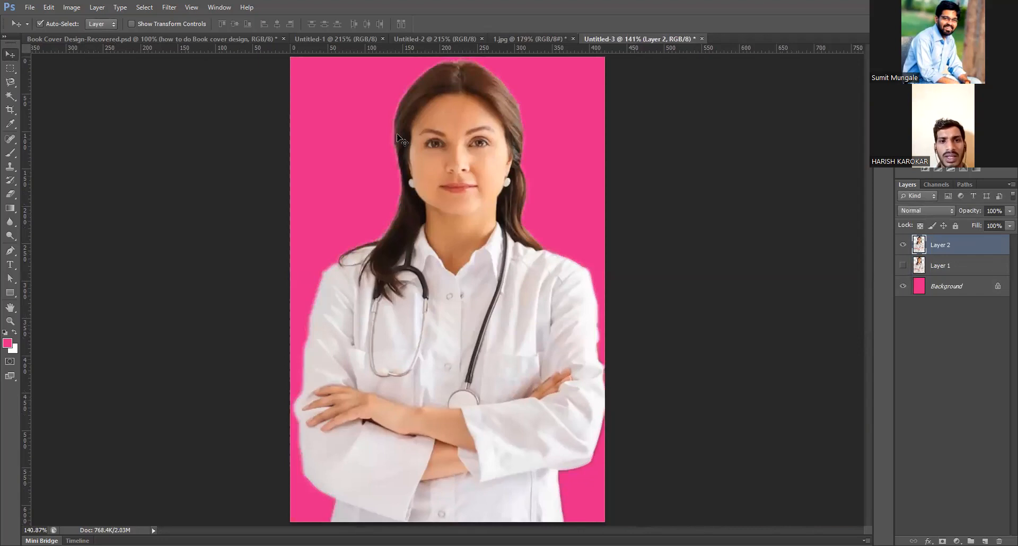
scroll(406, 154, up, 5)
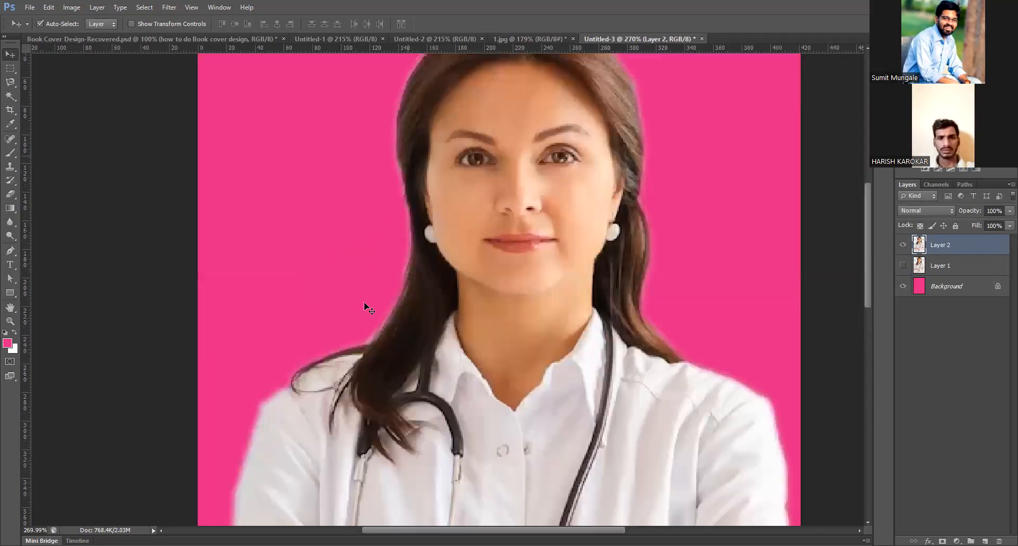
scroll(393, 313, up, 3)
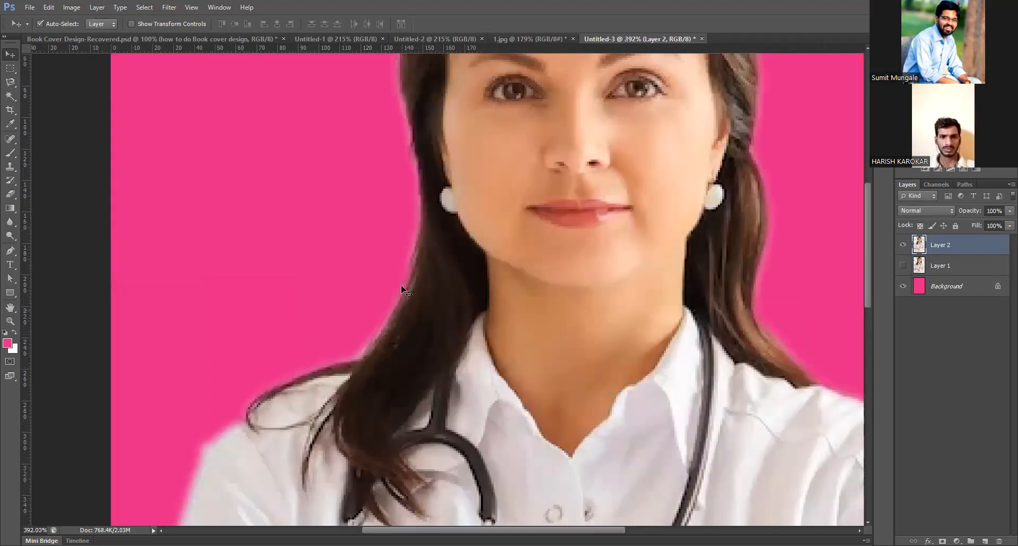
scroll(411, 241, up, 1)
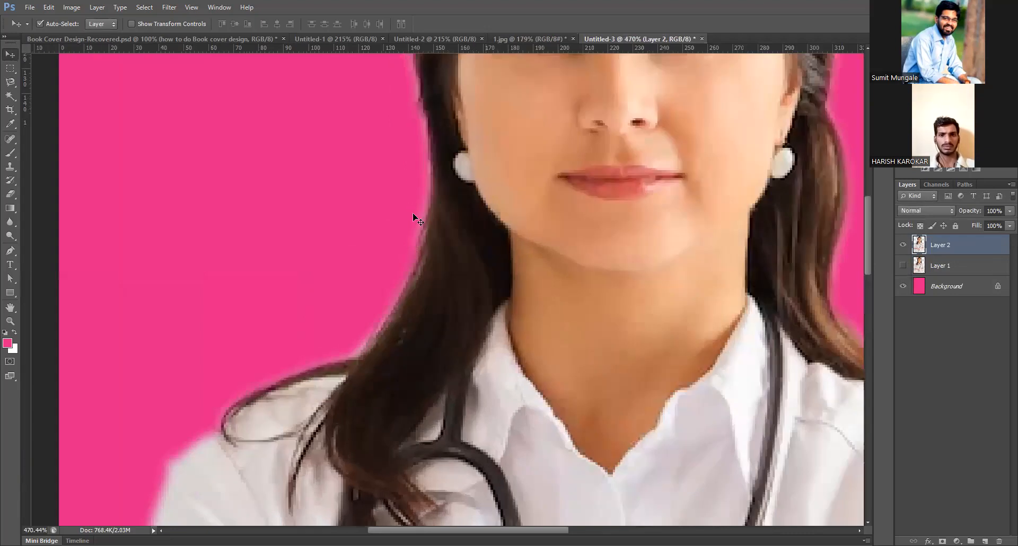
scroll(402, 245, down, 3)
scroll(400, 234, down, 3)
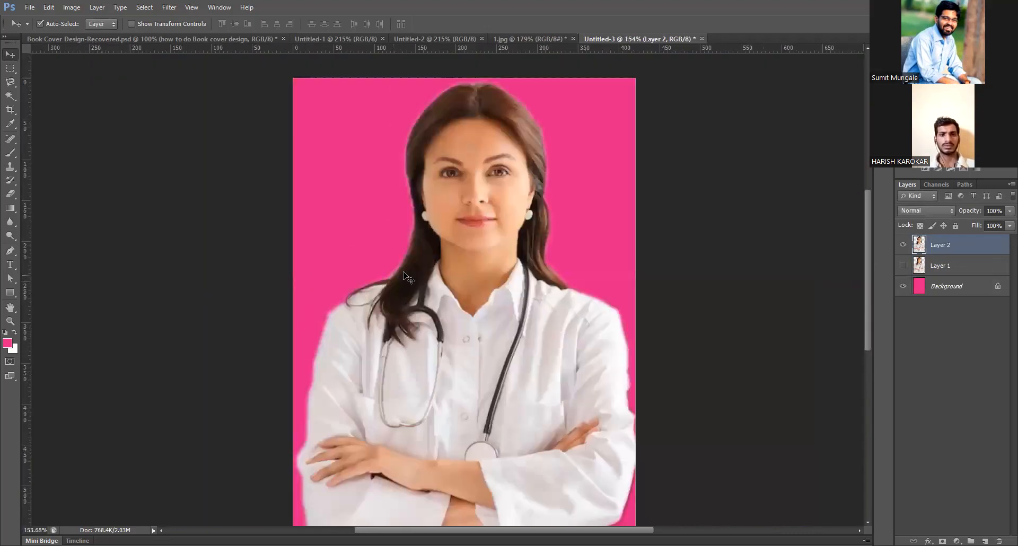
Show Layer 1 and hide Layer 2 to examine the unfeathered cutout's edges
click(903, 265)
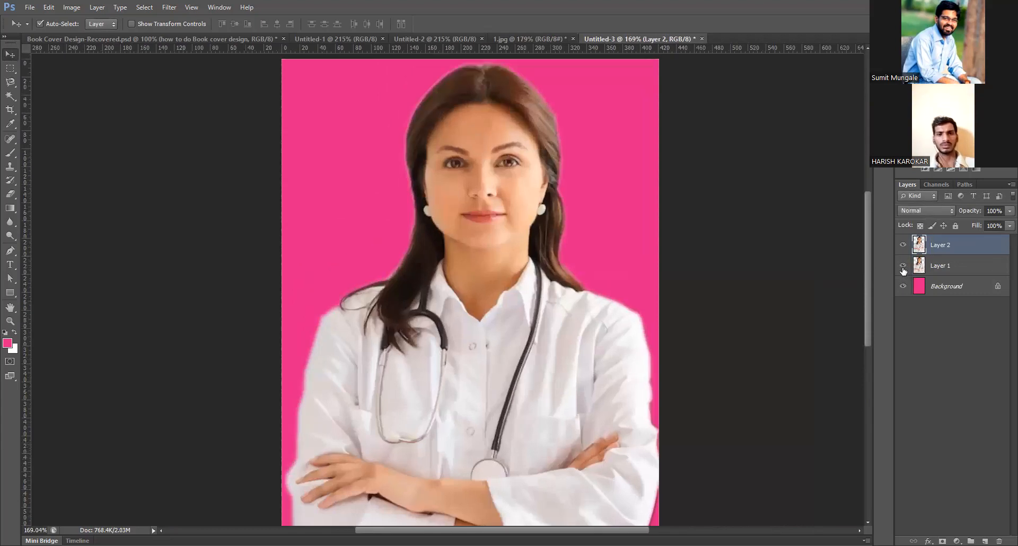
click(902, 244)
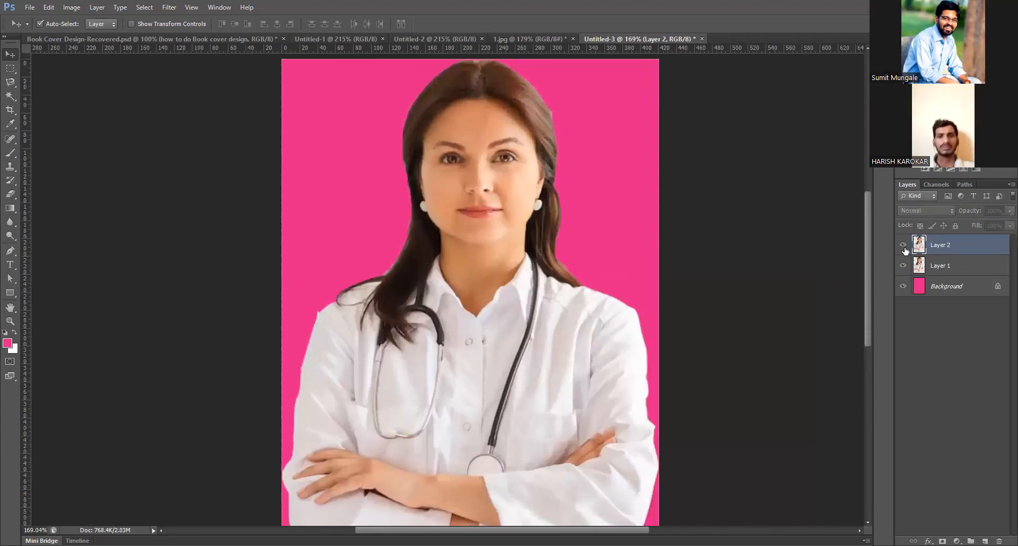
click(904, 248)
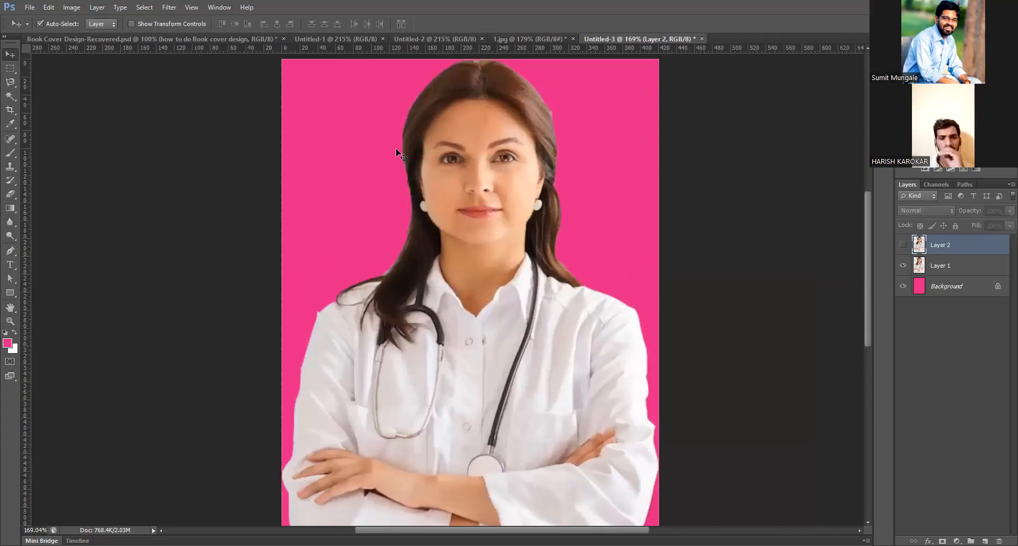
scroll(401, 156, up, 4)
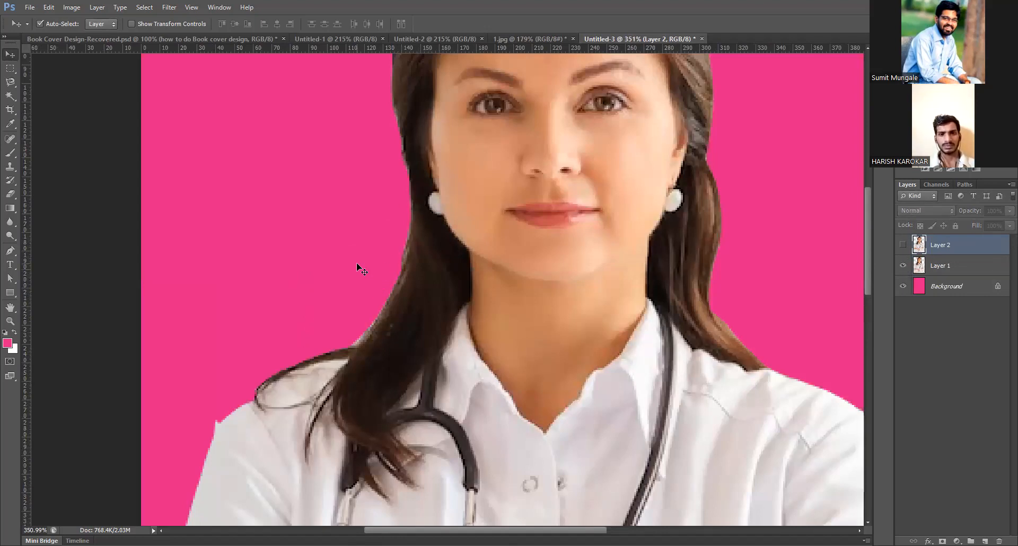
Switch visibility back to Layer 2 alone and compare its softened outline with the unfeathered version
click(903, 245)
click(904, 265)
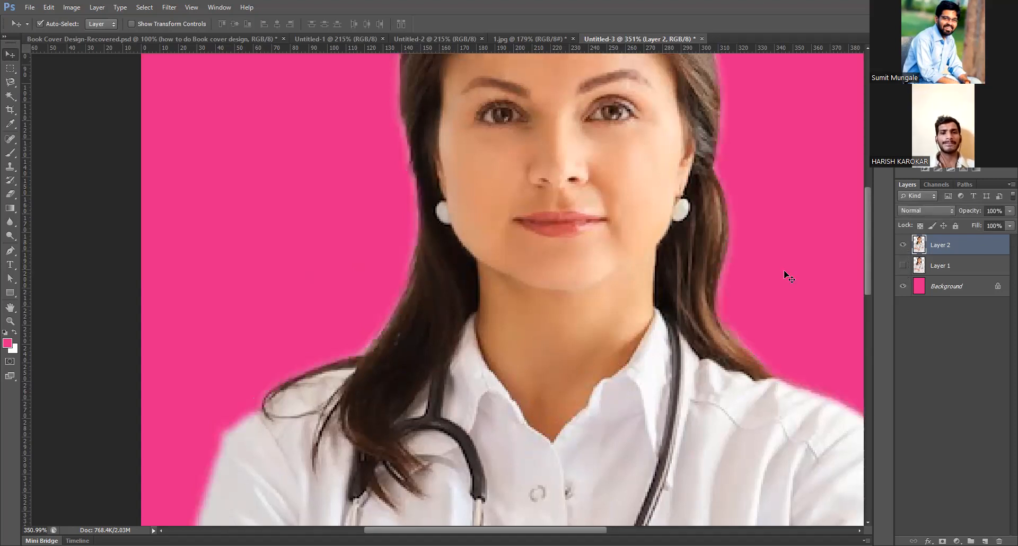
scroll(376, 254, down, 5)
scroll(392, 155, up, 2)
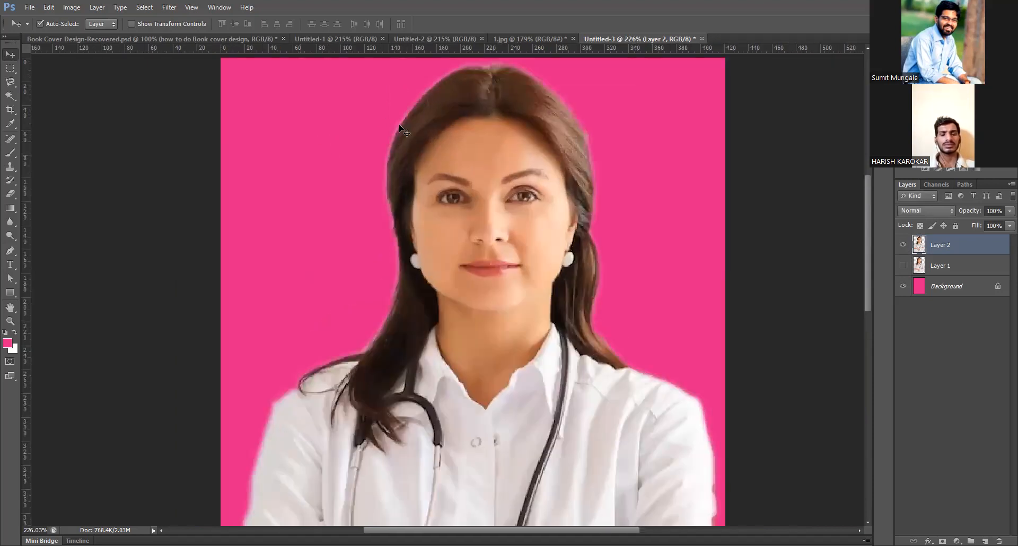
scroll(393, 299, down, 3)
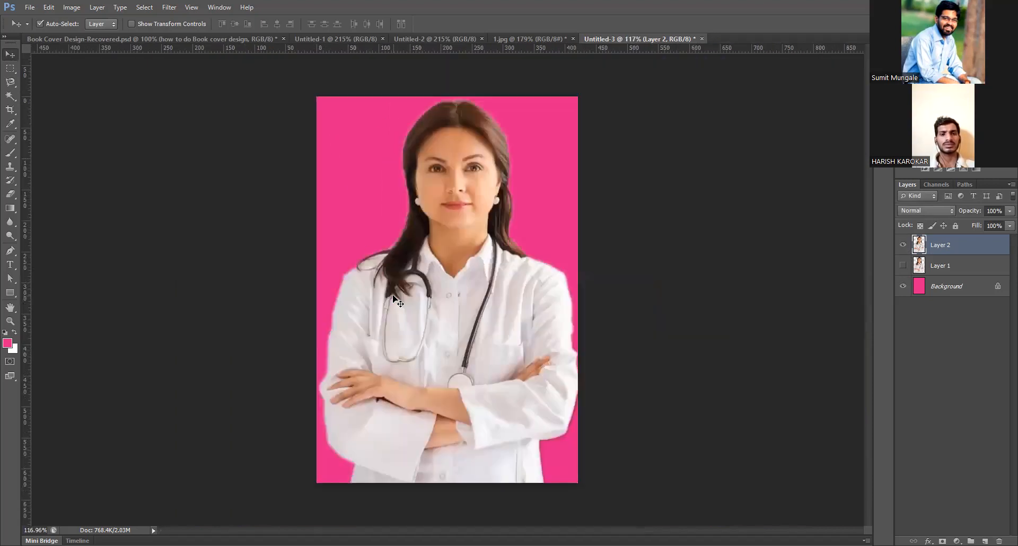
scroll(393, 298, up, 1)
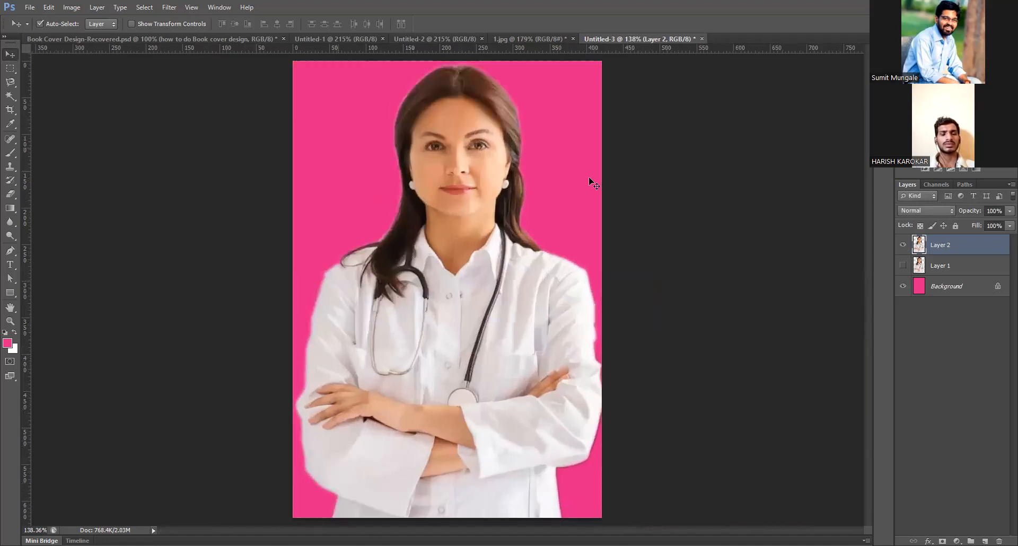
Display Layer 1 instead of Layer 2 and inspect the hard cut edges along the woman's hair, head and shoulders
scroll(524, 180, up, 1)
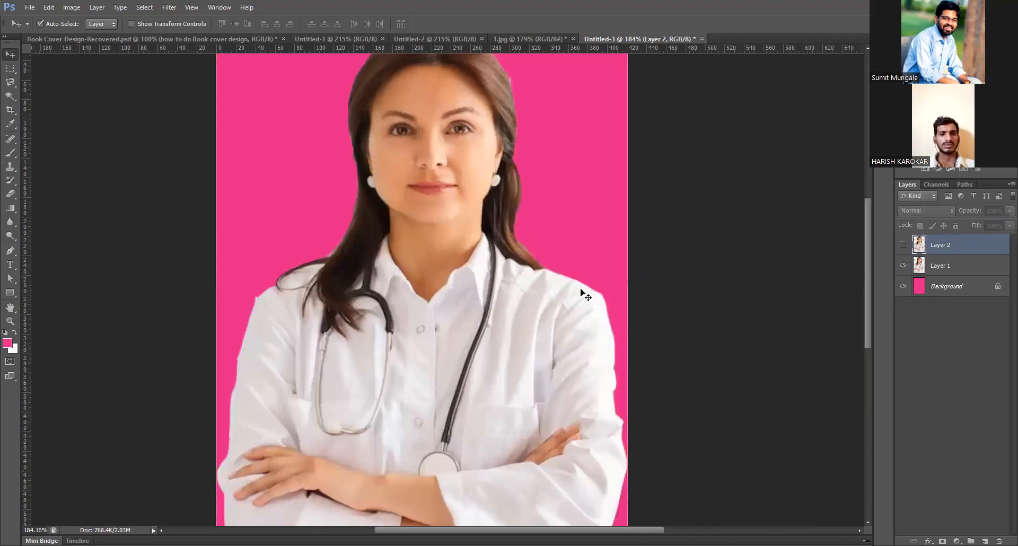
scroll(361, 166, up, 1)
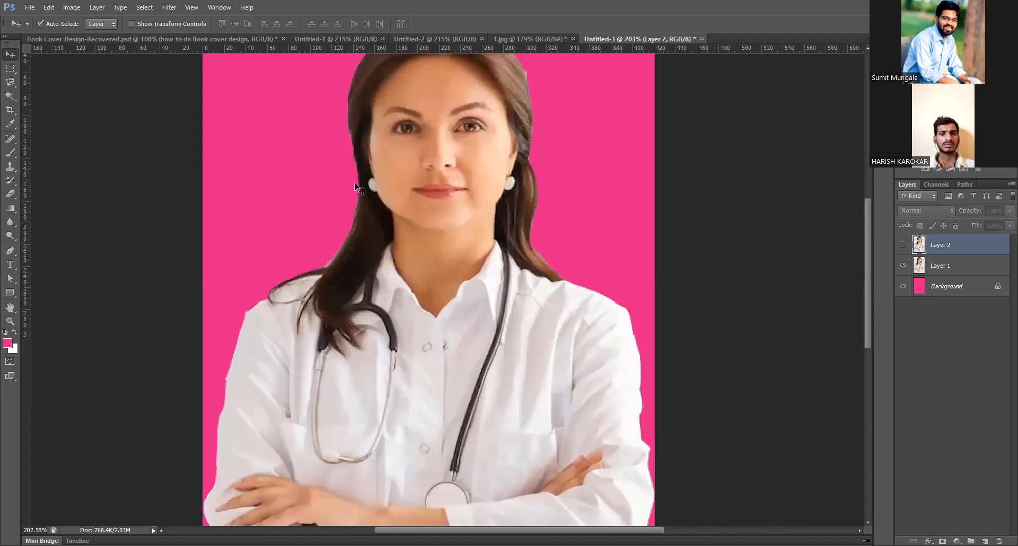
scroll(359, 212, up, 4)
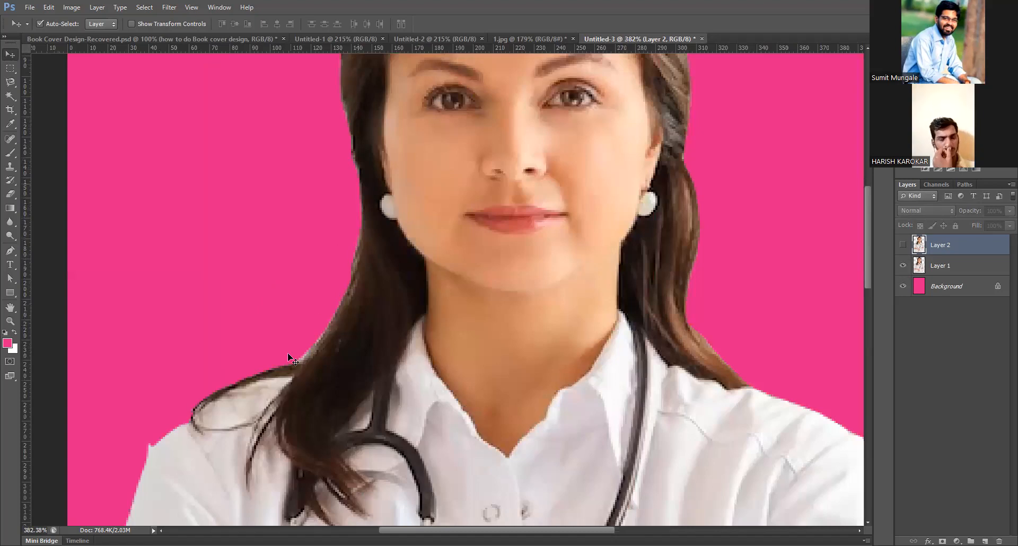
scroll(334, 323, down, 2)
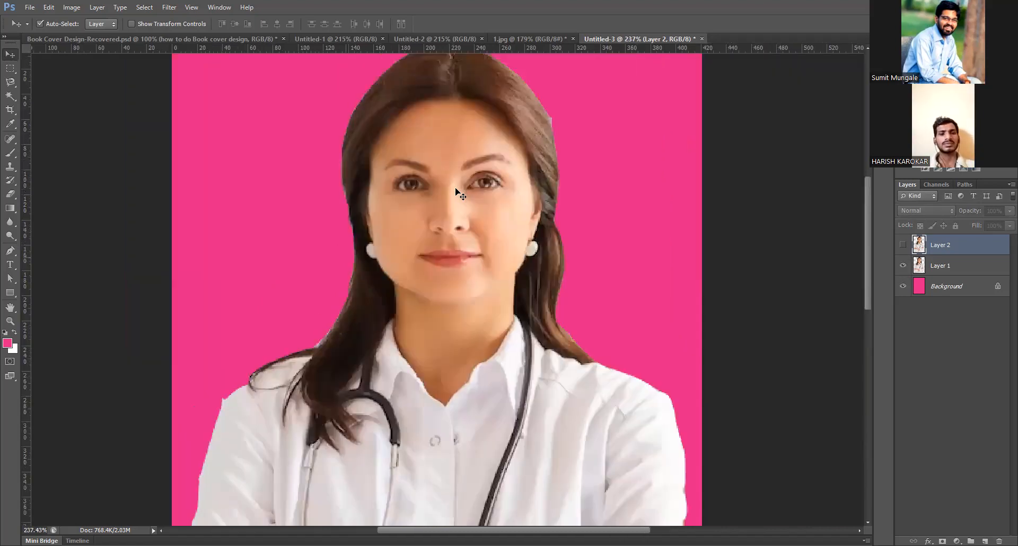
scroll(523, 130, down, 1)
scroll(530, 135, up, 2)
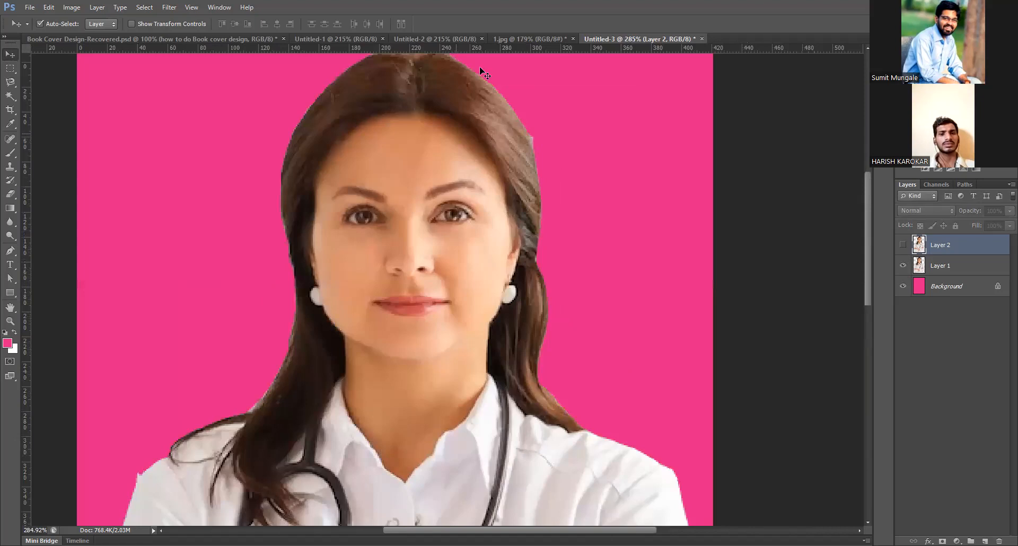
scroll(522, 106, up, 1)
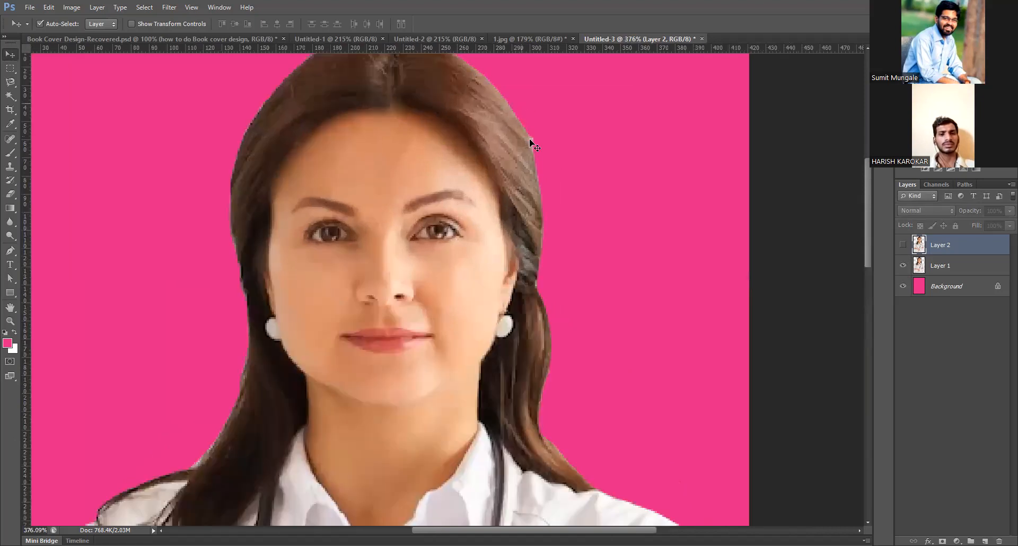
scroll(543, 228, up, 1)
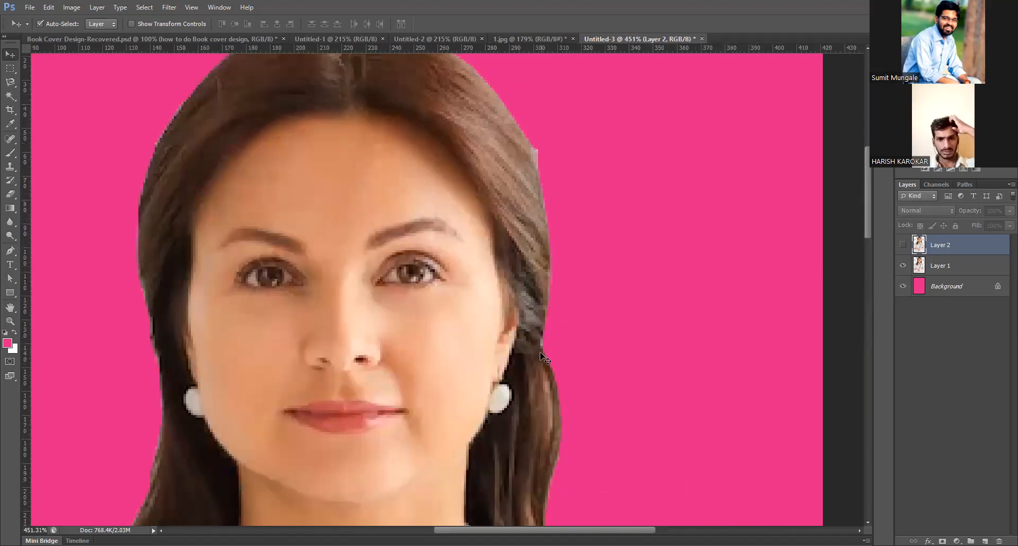
scroll(541, 354, down, 3)
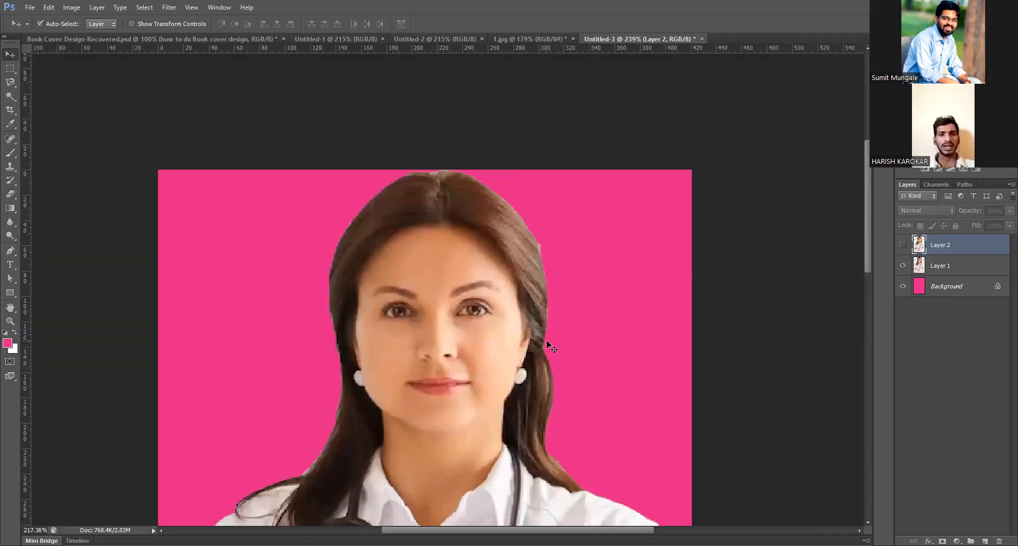
Show Layer 2 instead of Layer 1 and inspect the feathered hair edges at close range
scroll(552, 340, up, 1)
scroll(536, 180, up, 2)
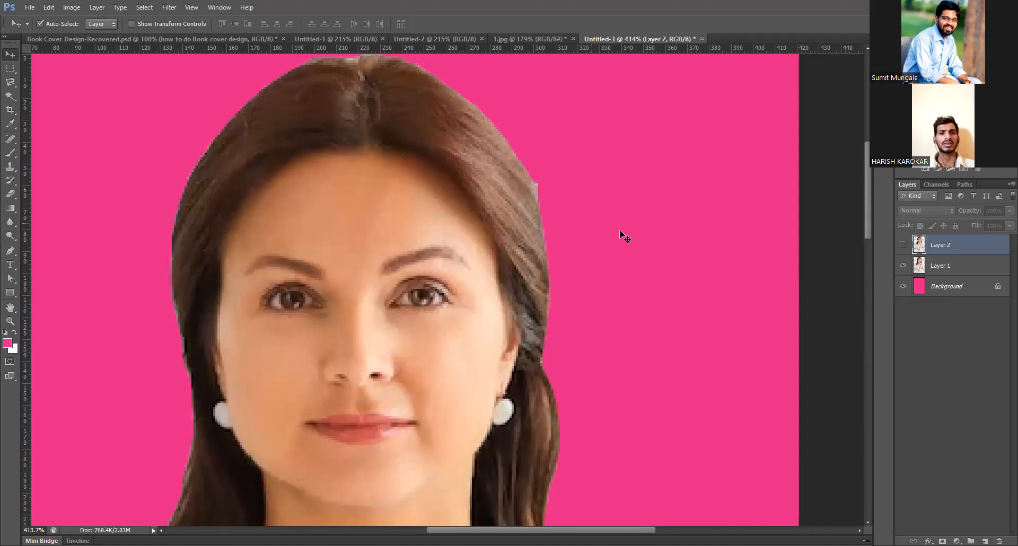
click(903, 245)
click(900, 267)
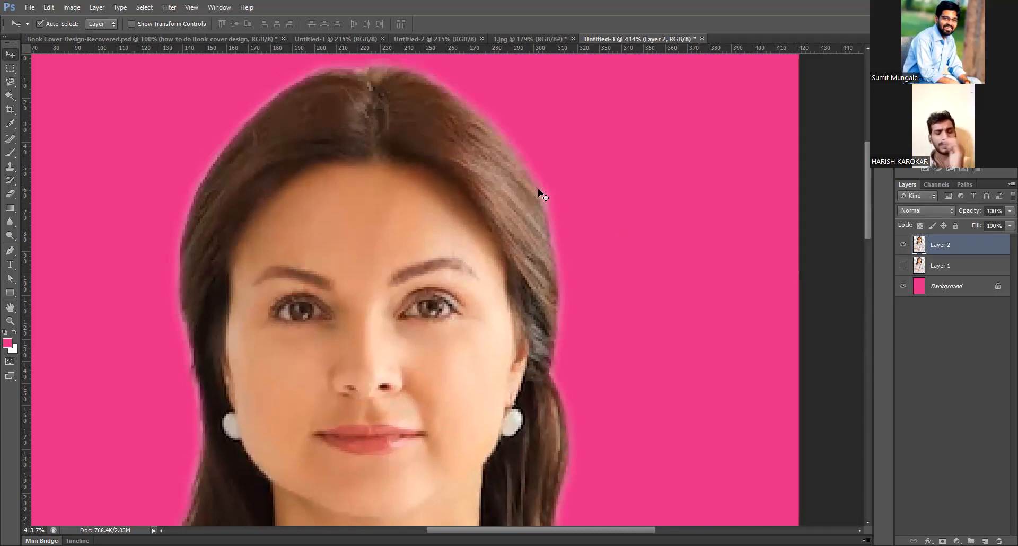
In 1.jpg, undo the cut to restore the woman with her active selection, and inspect the outline along her hair
click(526, 40)
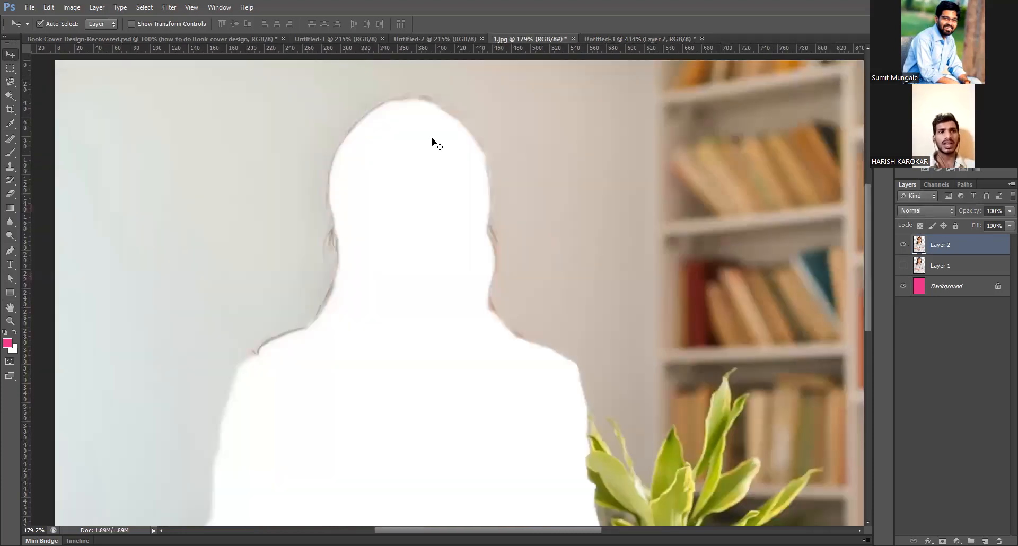
key(ctrl+z)
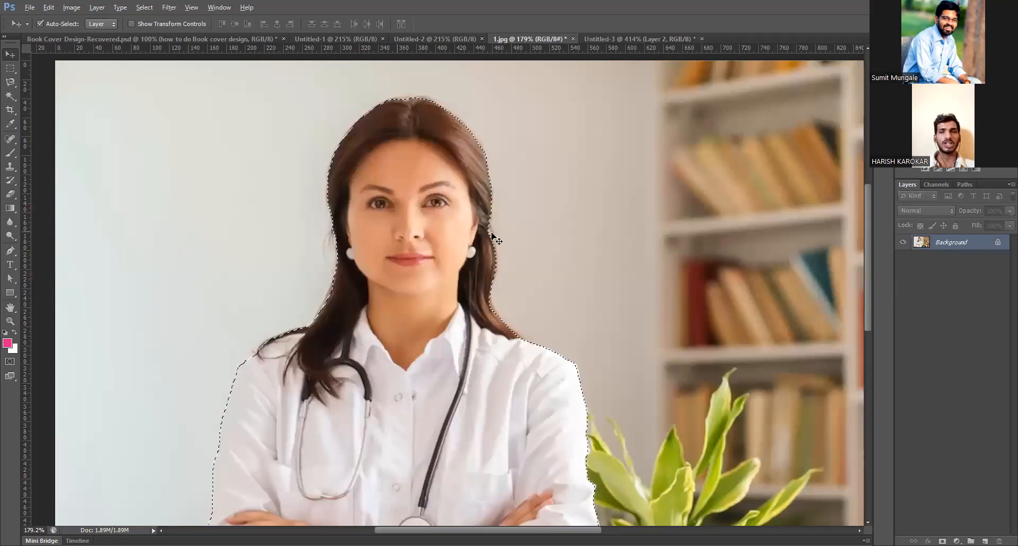
scroll(489, 239, up, 2)
scroll(490, 244, up, 1)
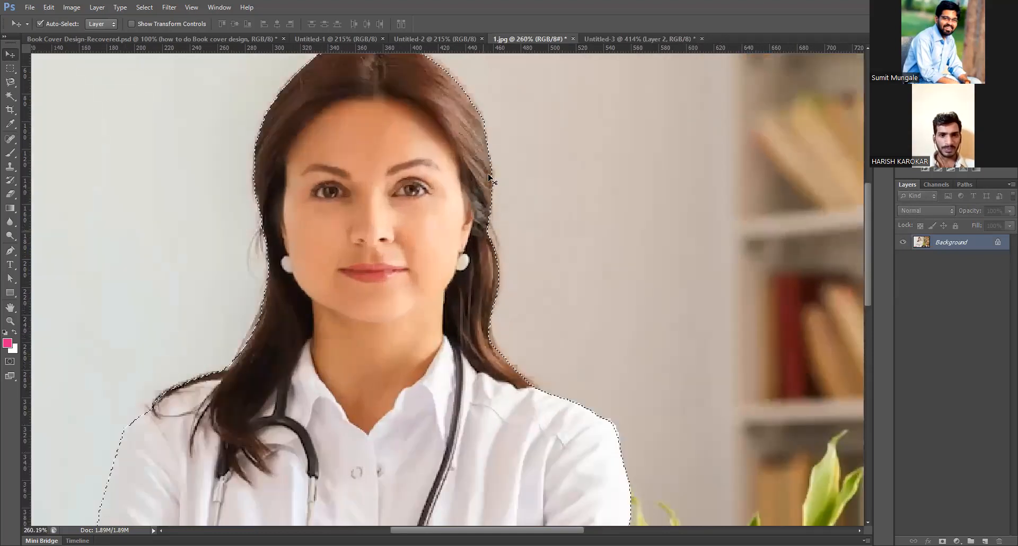
scroll(493, 248, up, 4)
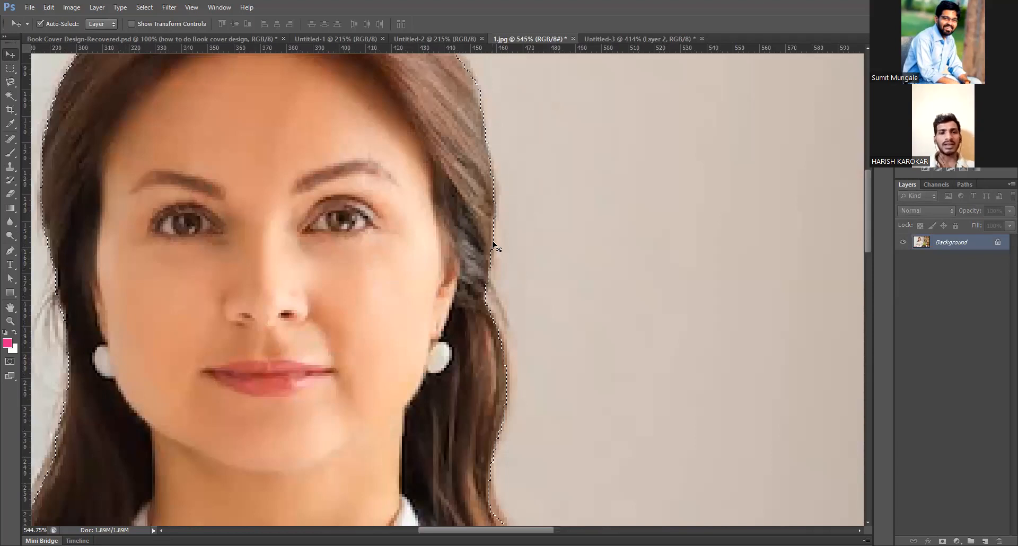
scroll(486, 258, down, 5)
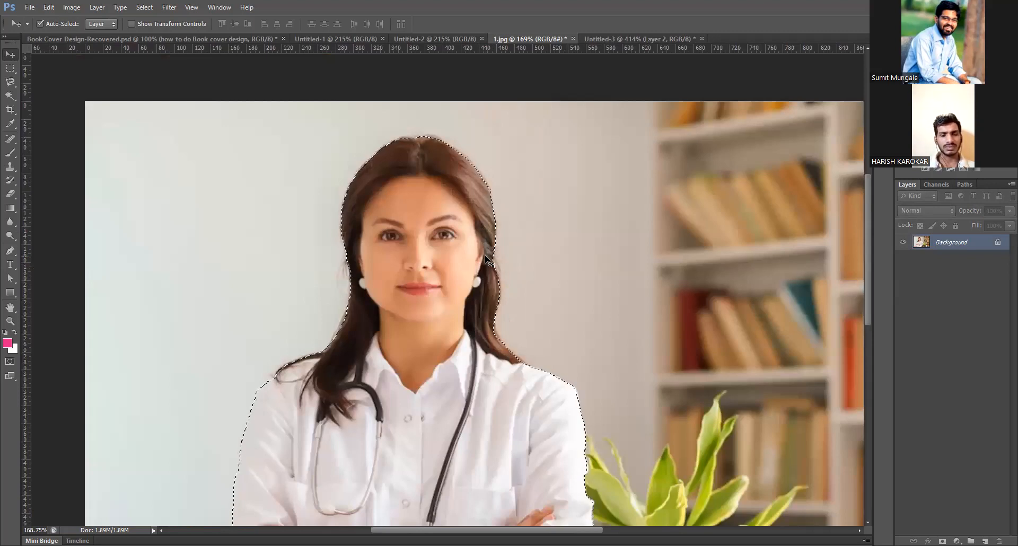
Feather the woman's selection with a radius of 1 pixel
key(shift+F6)
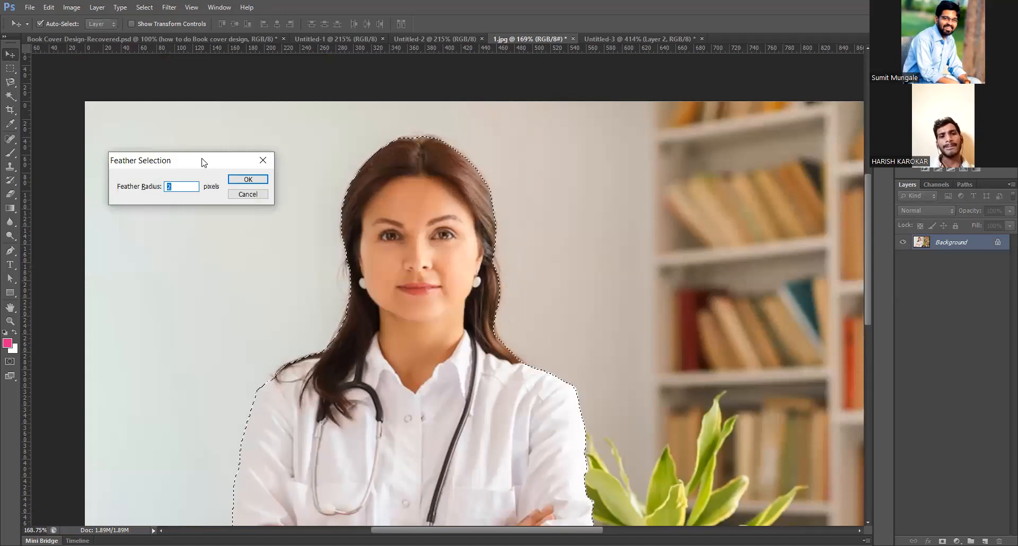
click(168, 212)
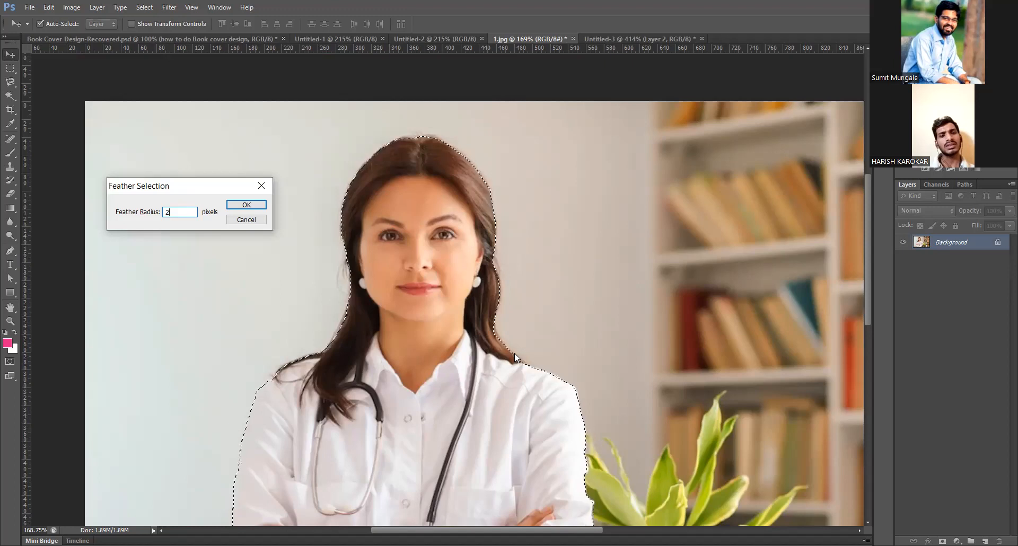
drag(176, 209, 133, 212)
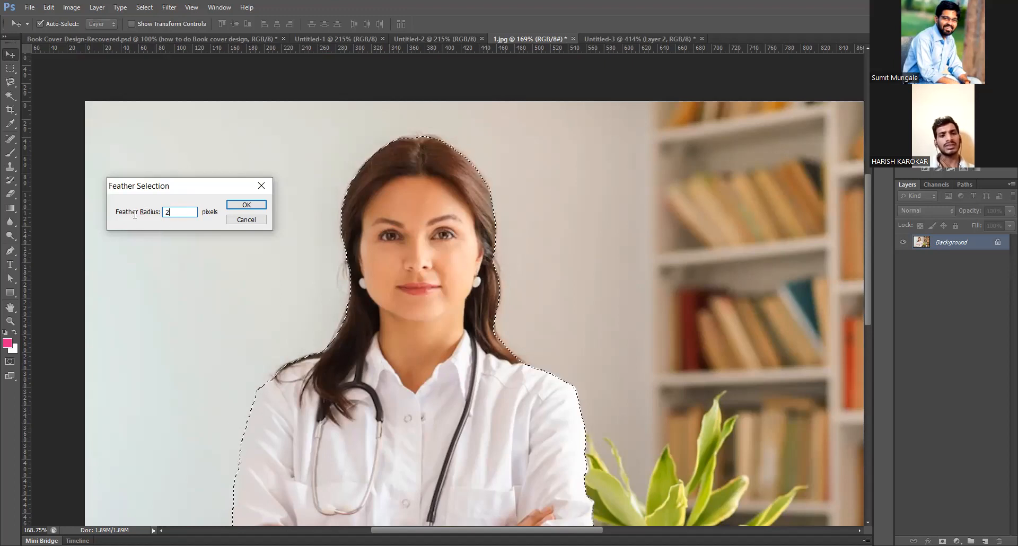
text(1)
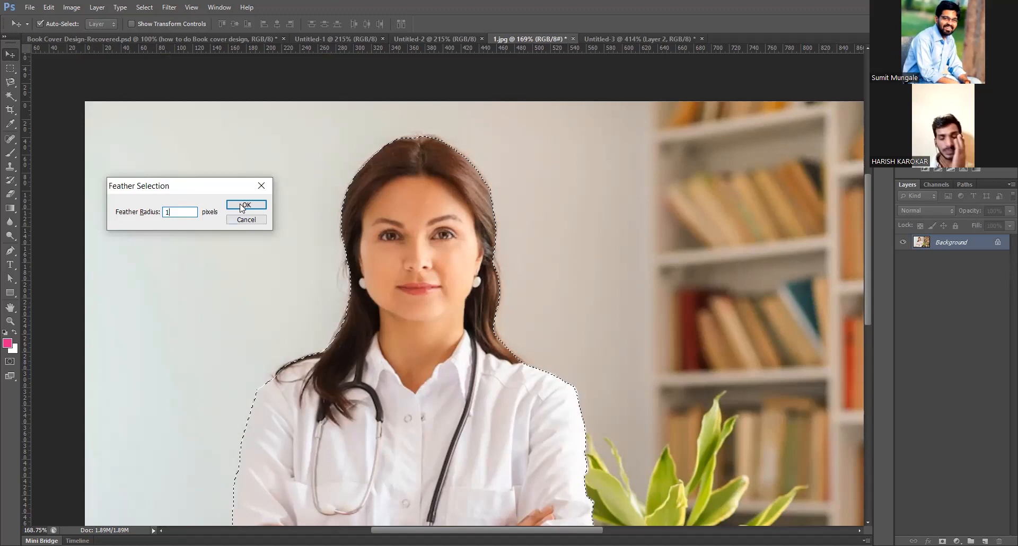
click(245, 205)
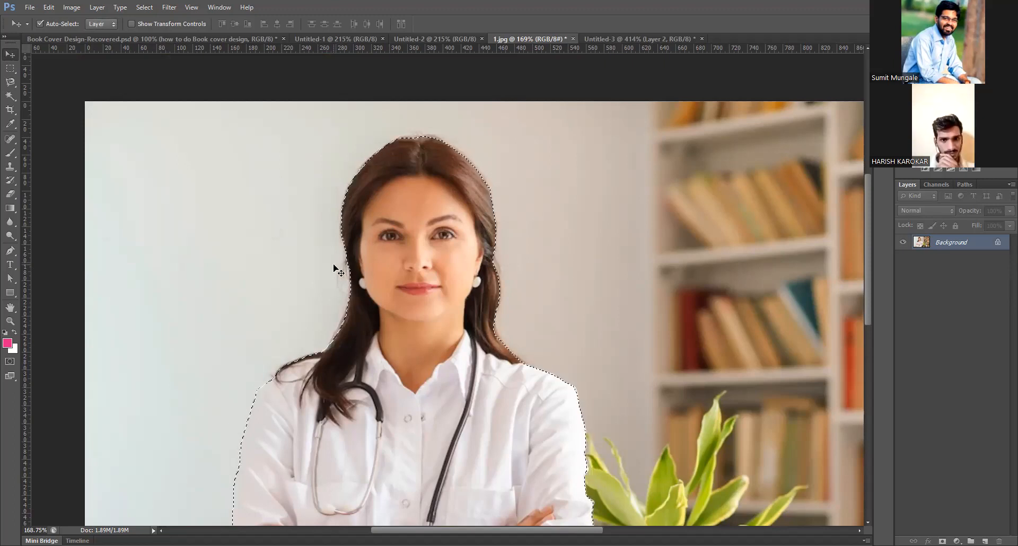
Cut the feathered woman out of 1.jpg and paste her as a new layer into Untitled-3
key(ctrl+BackSpace)
key(ctrl+d)
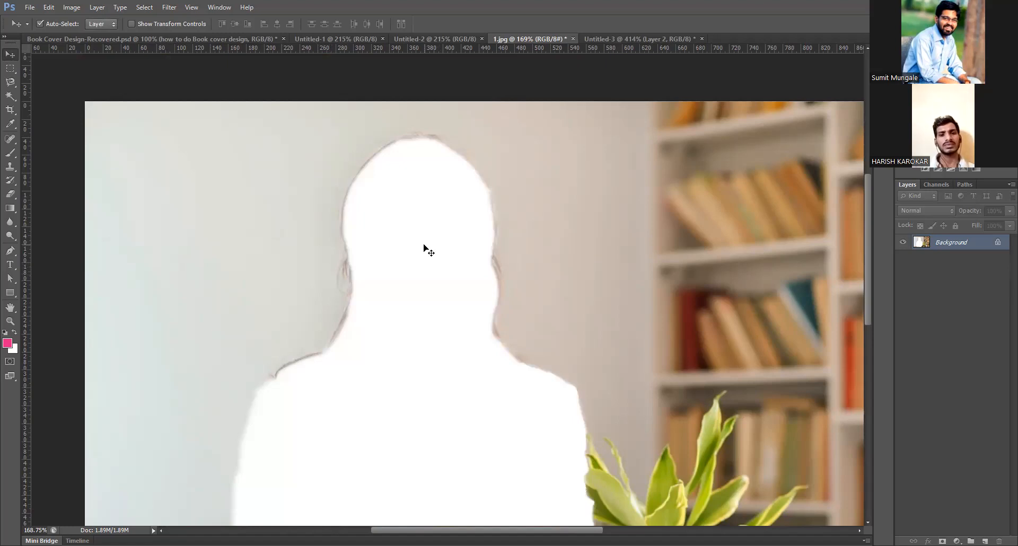
click(606, 39)
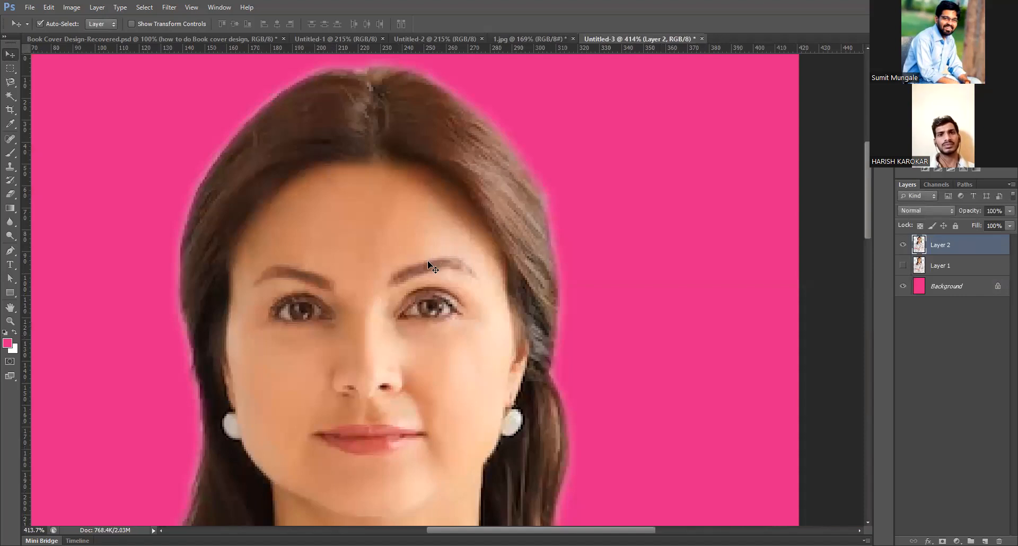
key(ctrl+v)
Rename the three cutout layers by feather radius: the newly pasted one 1, Layer 2 as 2, and Layer 1 as 0
double_click(953, 245)
text(1)
key(Return)
double_click(948, 265)
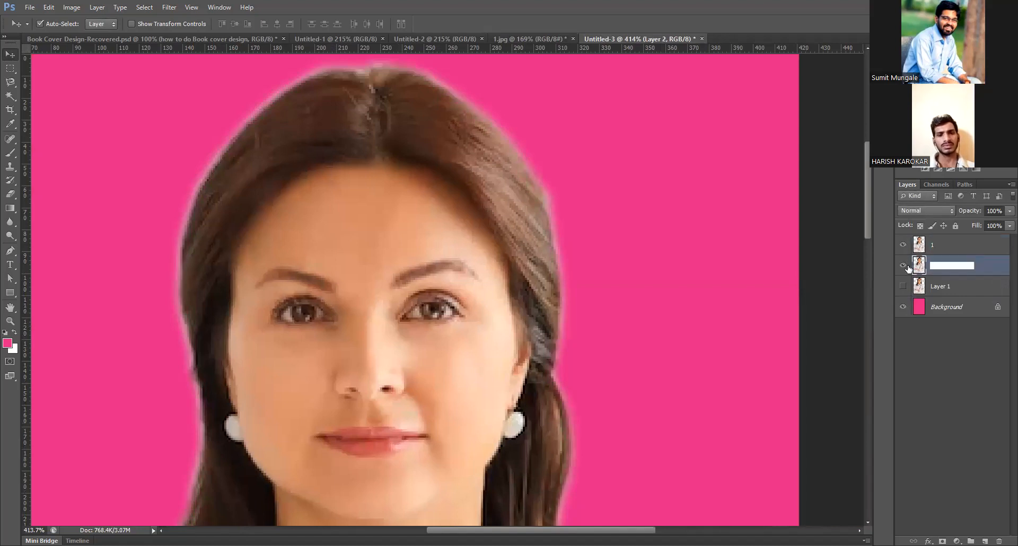
text(2)
key(Return)
double_click(938, 286)
text(0)
key(Return)
click(952, 306)
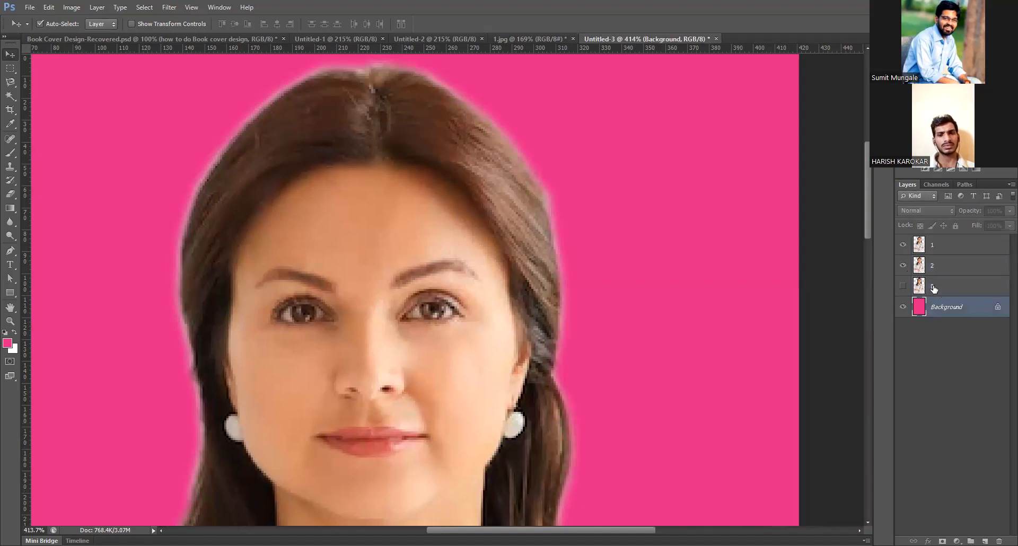
Display the 1-pixel feathered cutout alone, followed by the 2-pixel one alone, to compare their edges on the pink background
click(903, 287)
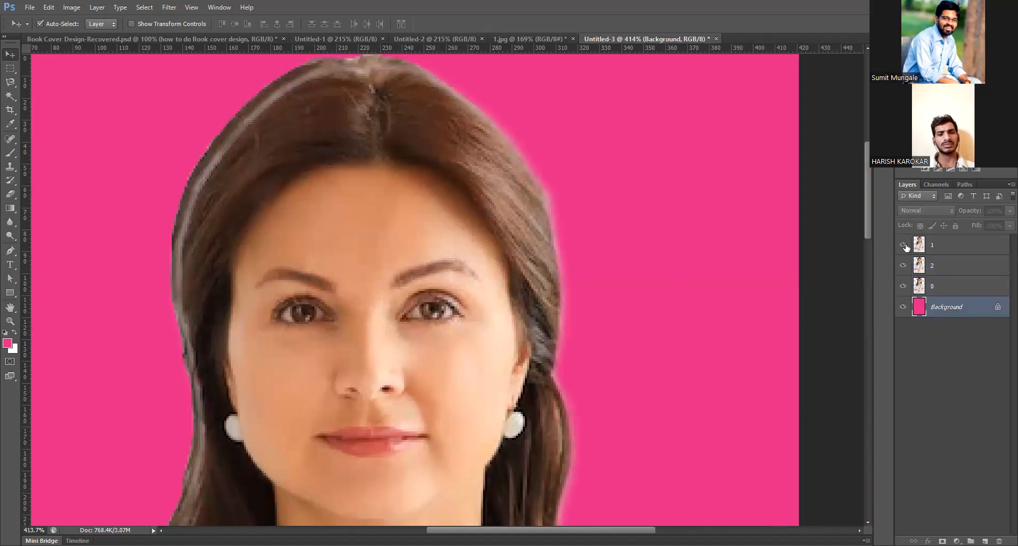
click(903, 265)
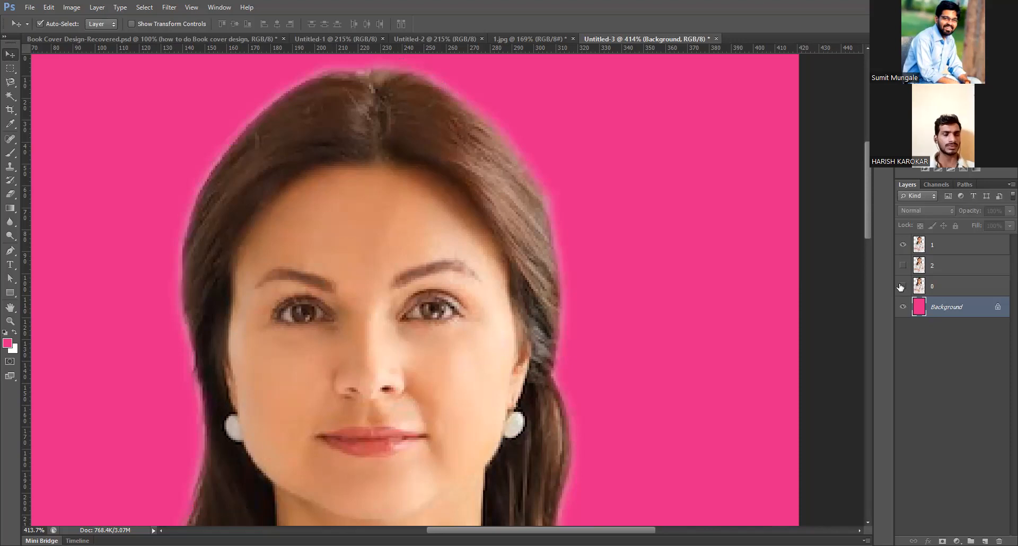
scroll(532, 170, down, 8)
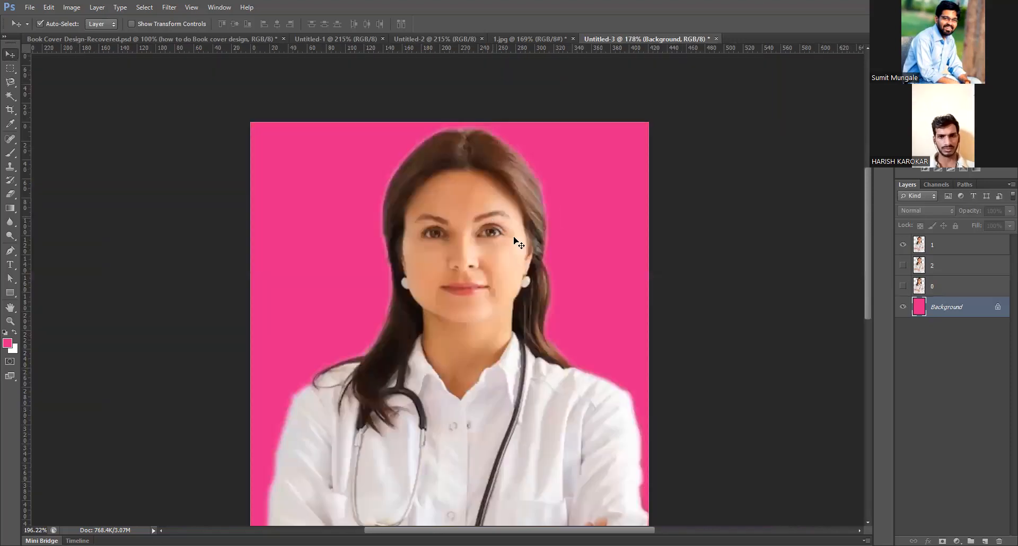
click(903, 244)
click(903, 265)
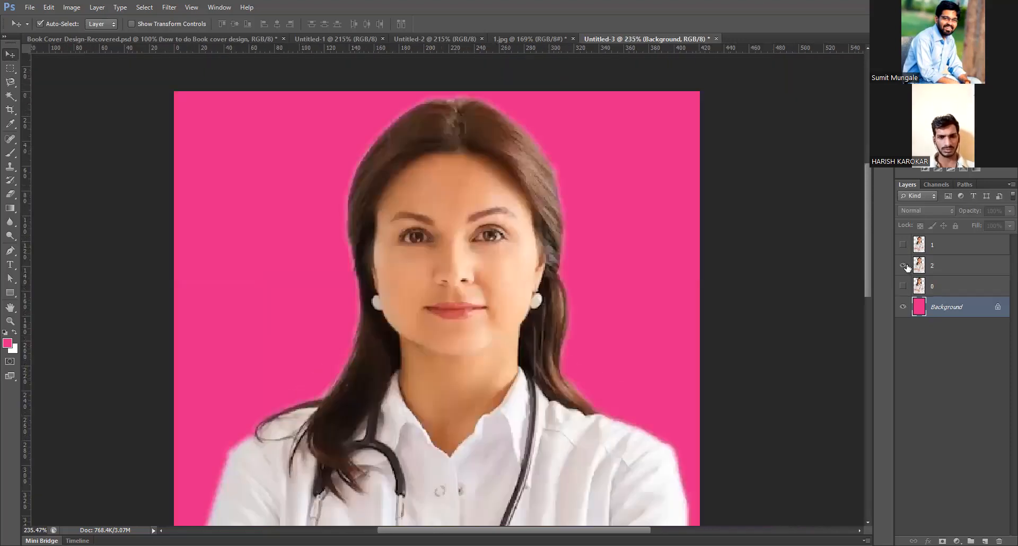
Display the unfeathered cutout alone and toggle the 2-pixel feathered layer over it to compare the outlines
click(903, 265)
click(902, 286)
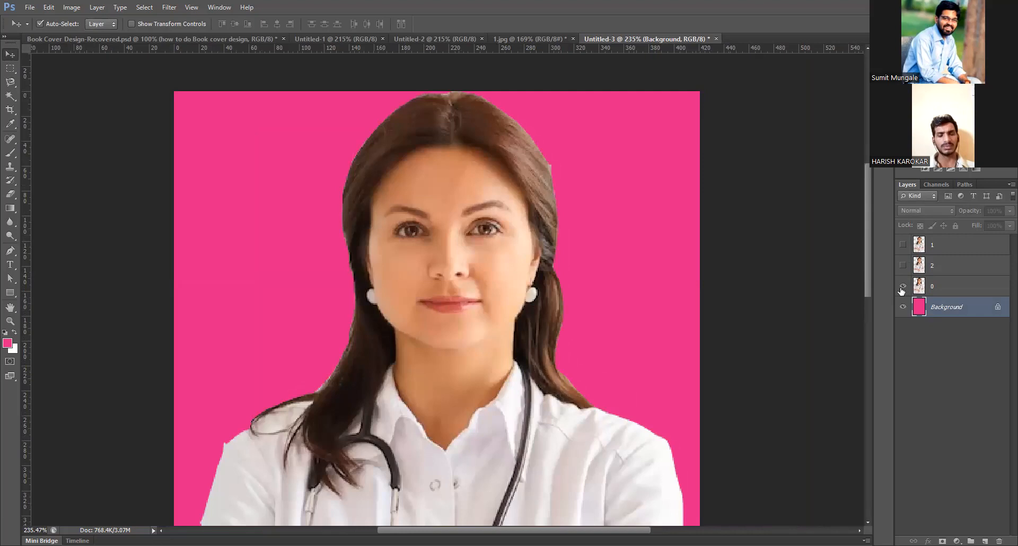
click(904, 268)
click(904, 269)
click(904, 270)
click(904, 269)
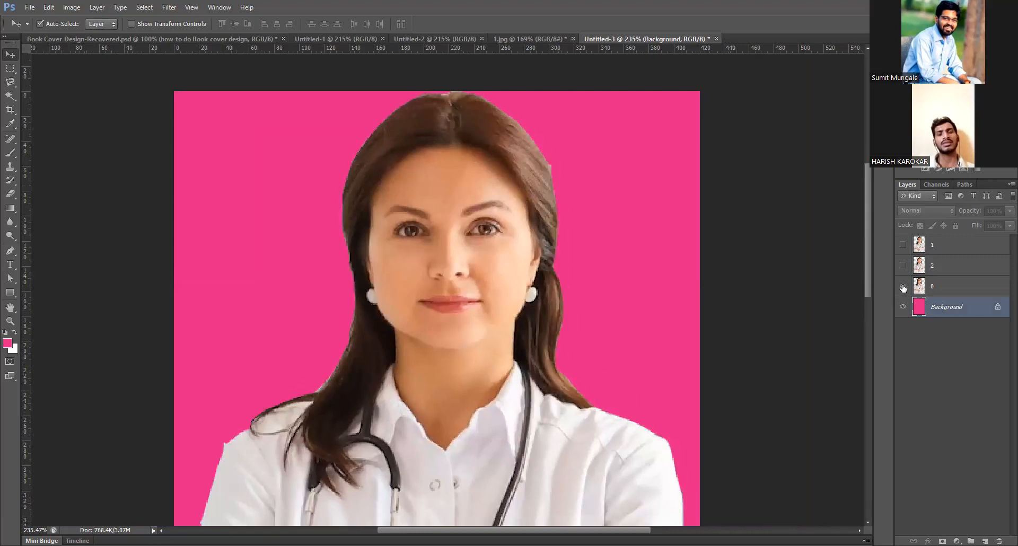
Examine the unfeathered hair edges up close and compare them with the 2-pixel feathered layer by switching visibility
scroll(335, 228, up, 5)
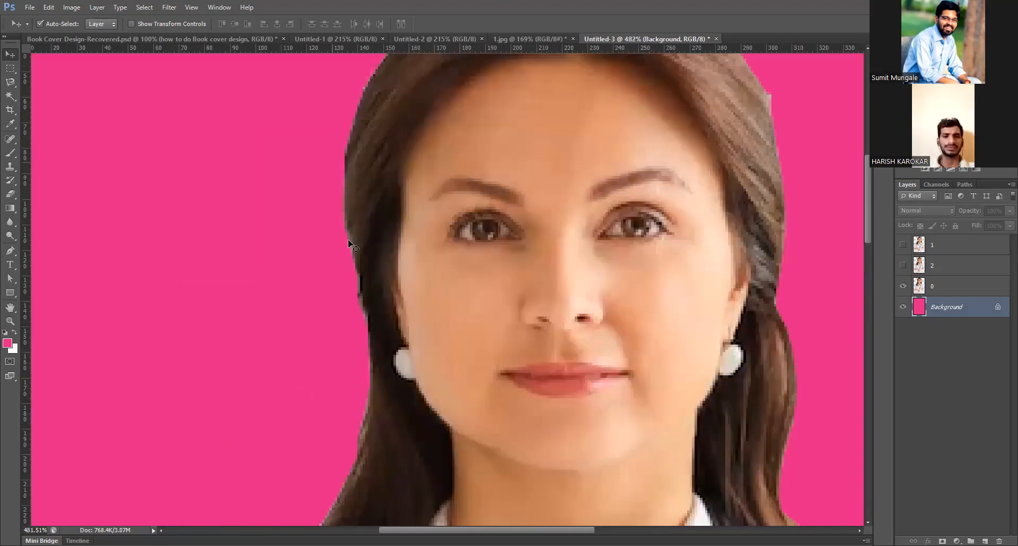
click(903, 287)
click(903, 265)
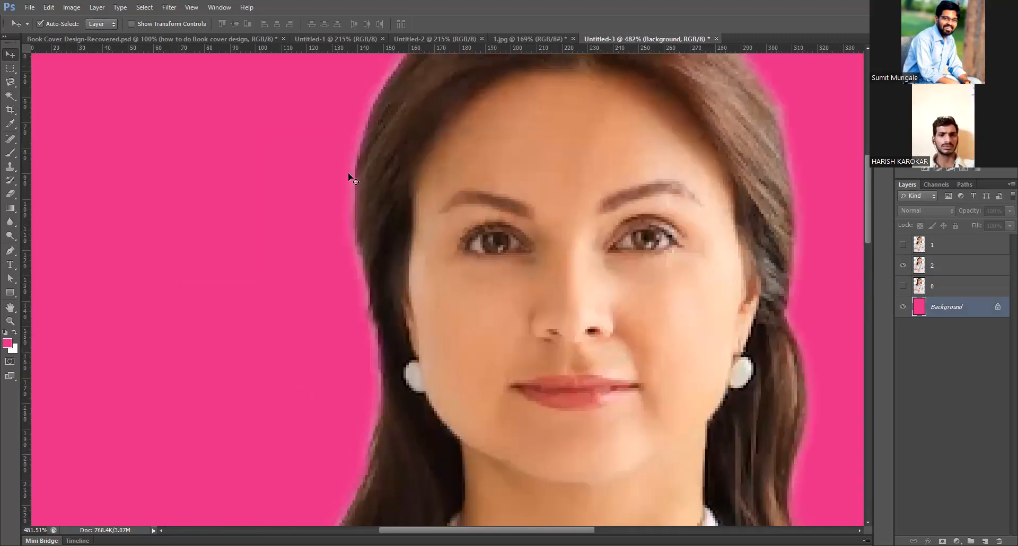
scroll(351, 223, up, 2)
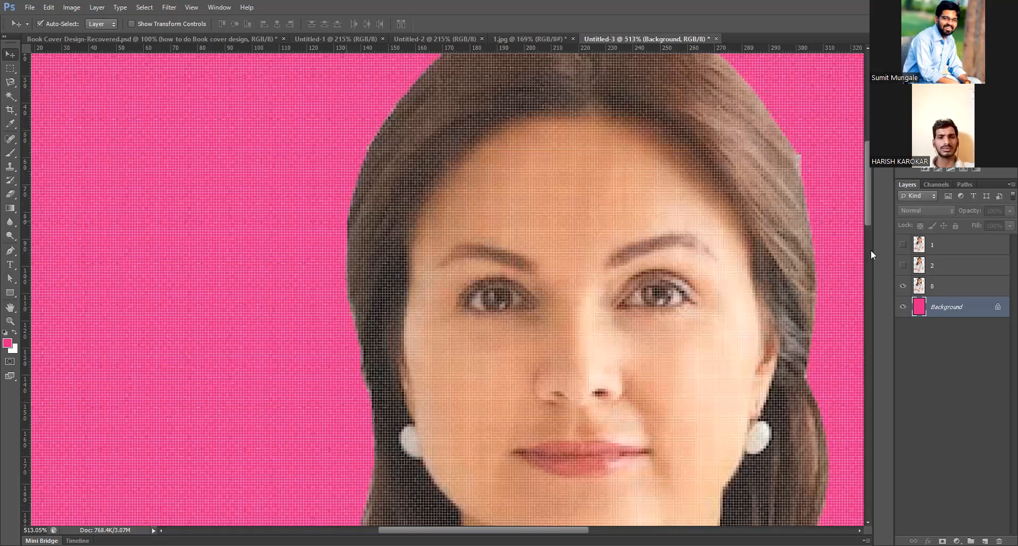
In 1.jpg, undo the cut to restore the woman, deselect her, and fit the whole photo in view
click(521, 42)
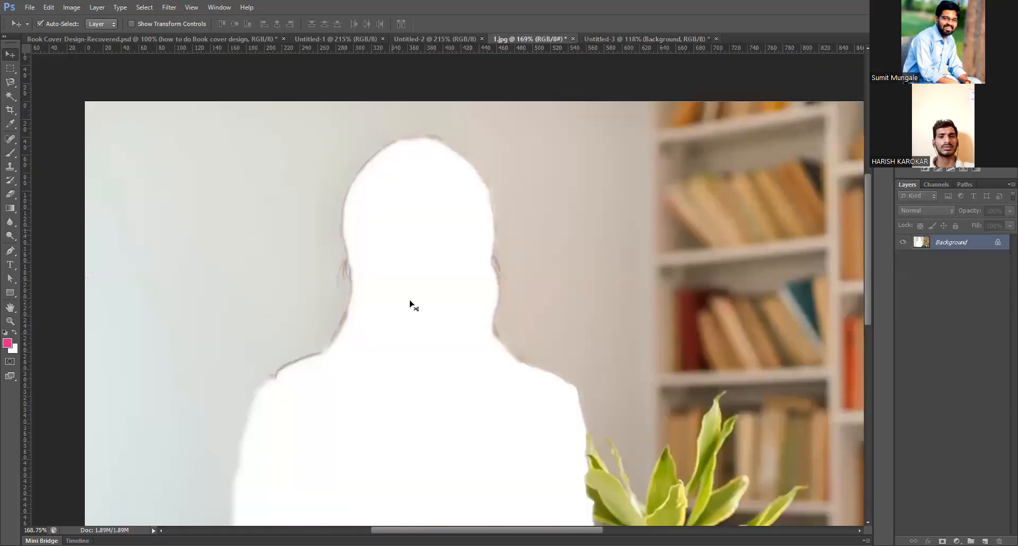
key(ctrl+z)
scroll(409, 301, down, 5)
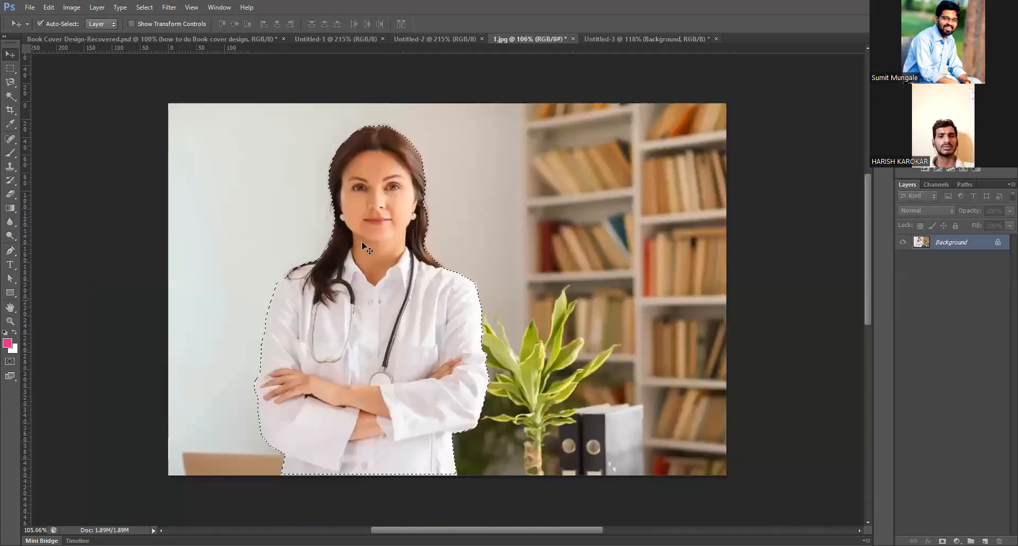
key(ctrl+d)
scroll(303, 186, up, 6)
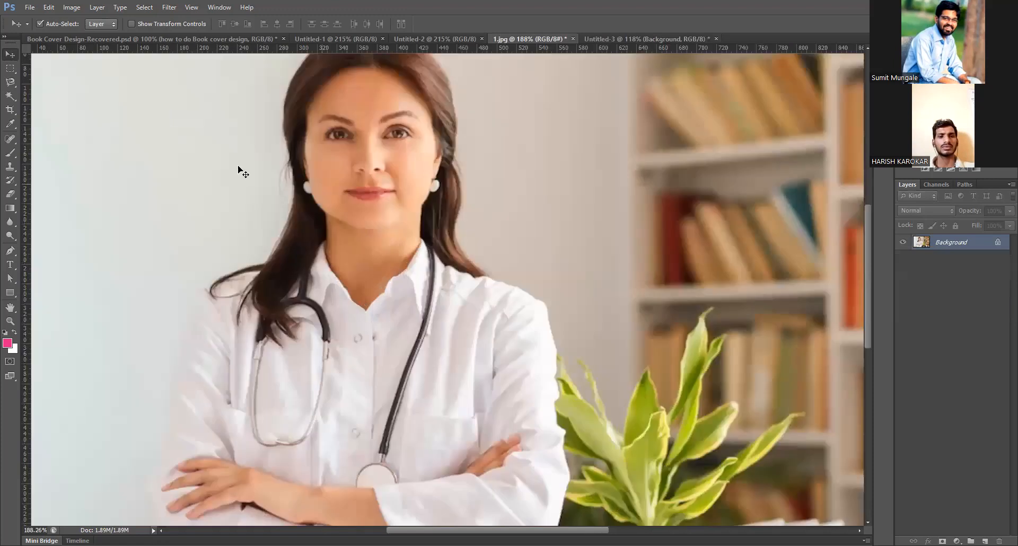
scroll(321, 207, up, 2)
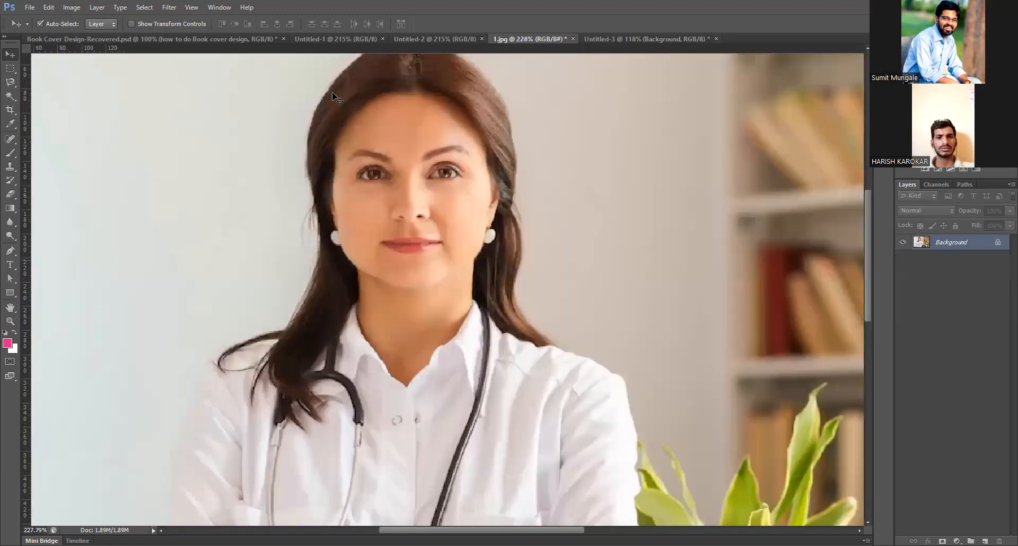
scroll(296, 271, down, 1)
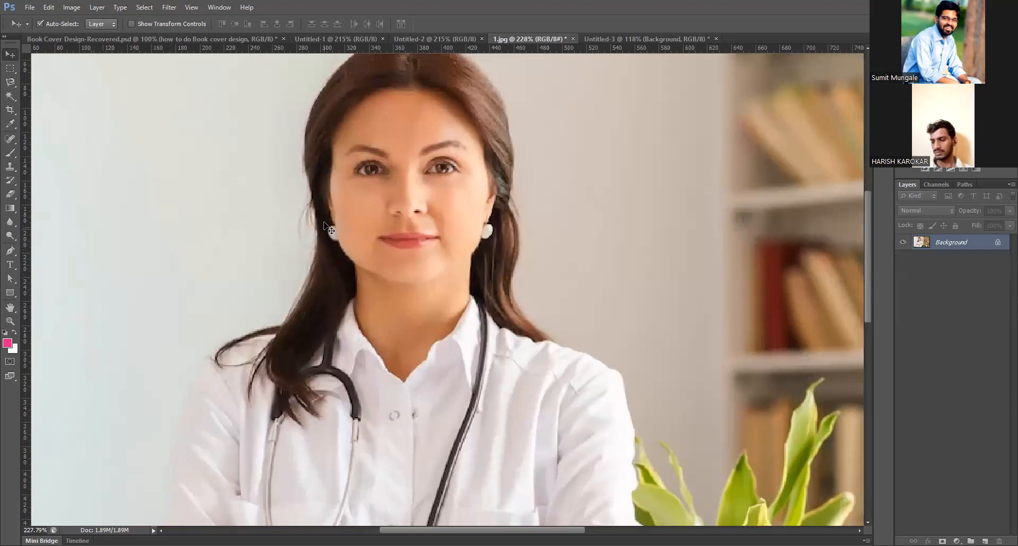
scroll(325, 227, down, 1)
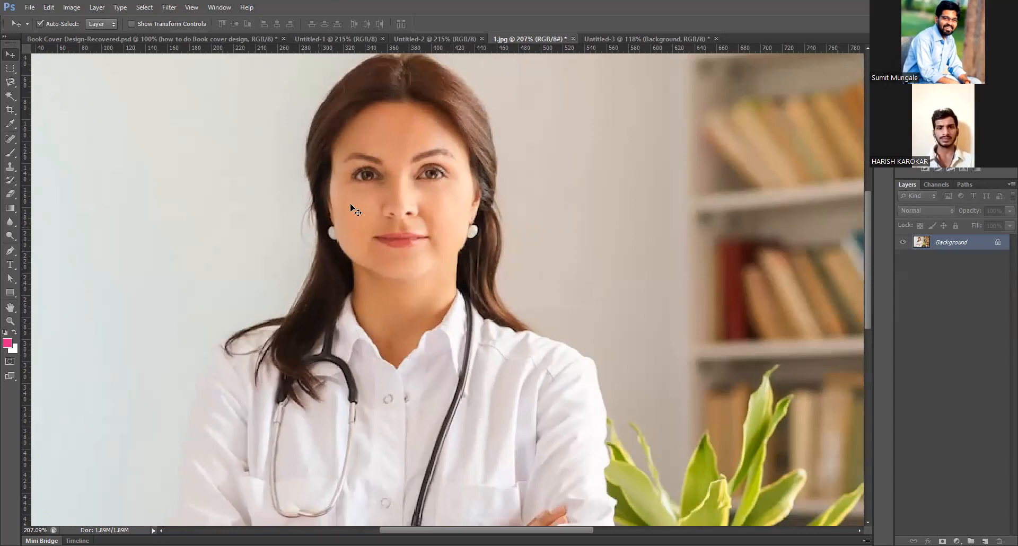
key(ctrl+0)
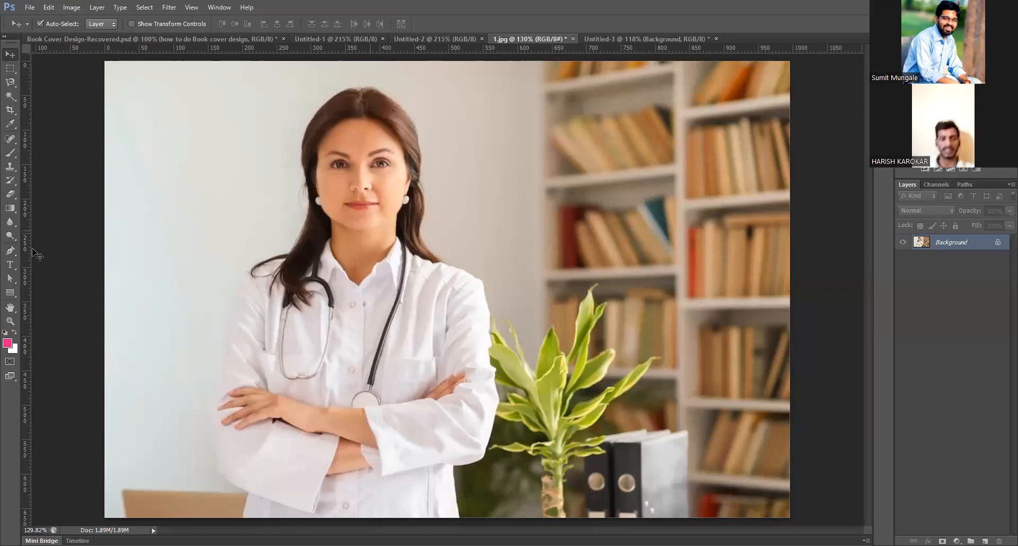
Activate the Quick Selection Tool in place of the Magic Wand Tool
click(16, 99)
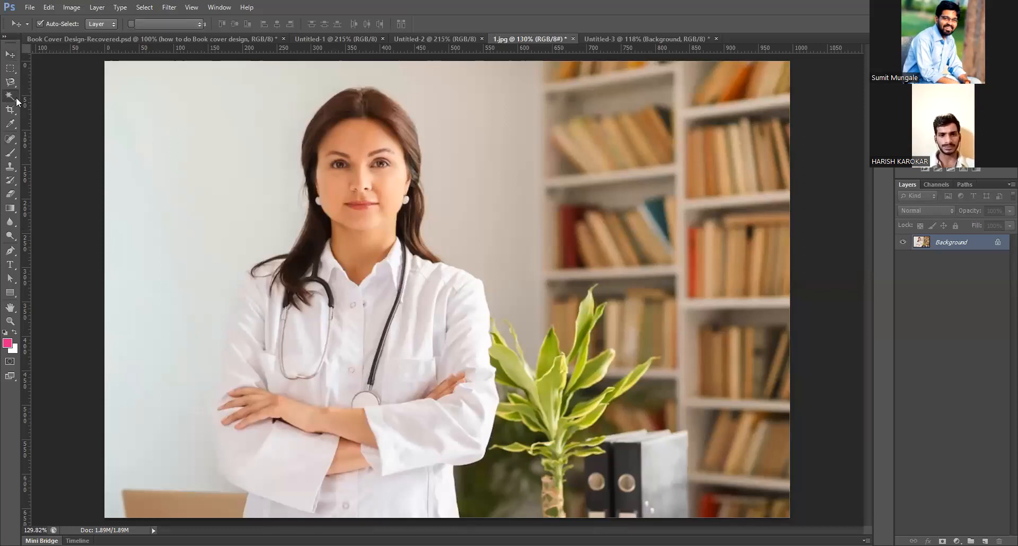
drag(17, 102, 57, 104)
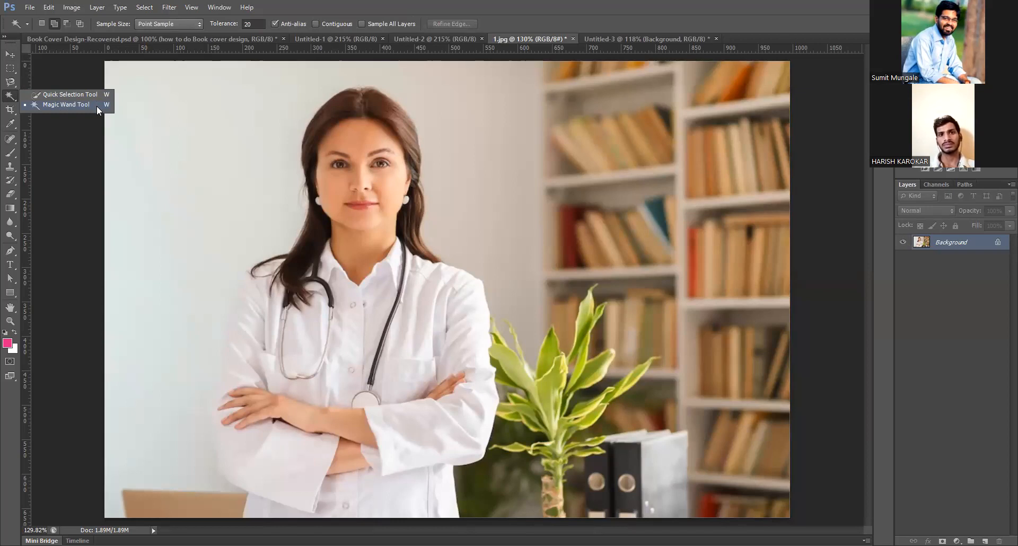
click(35, 95)
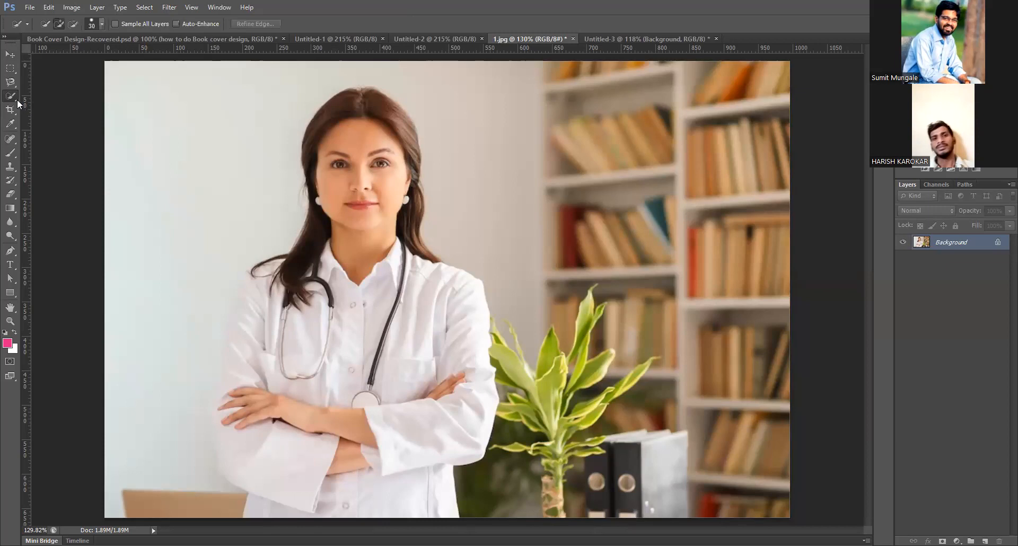
Cycle between the Magic Wand and Quick Selection tools, finishing on the Quick Selection Tool
key(shift+w)
key(shift+w)
key(shift+w)
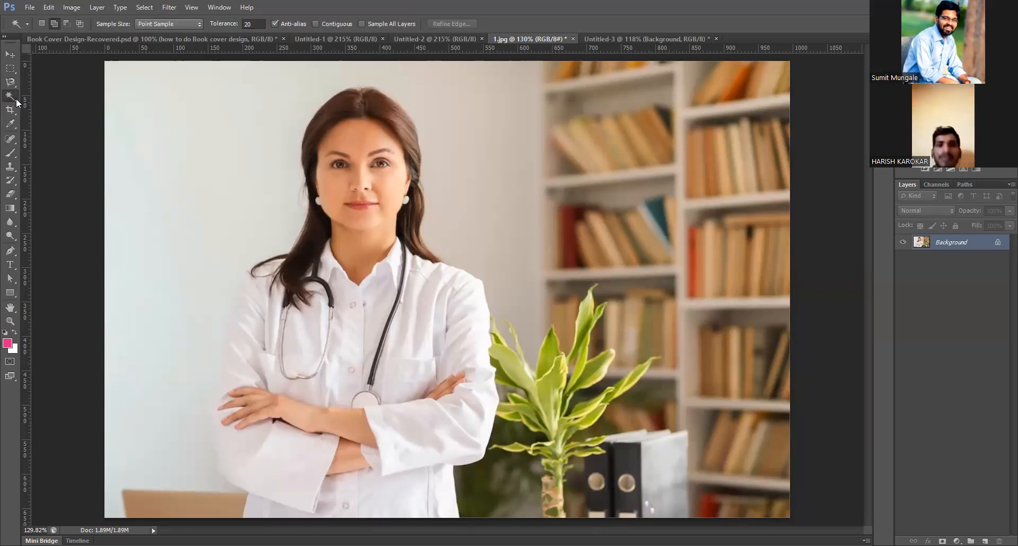
key(shift+w)
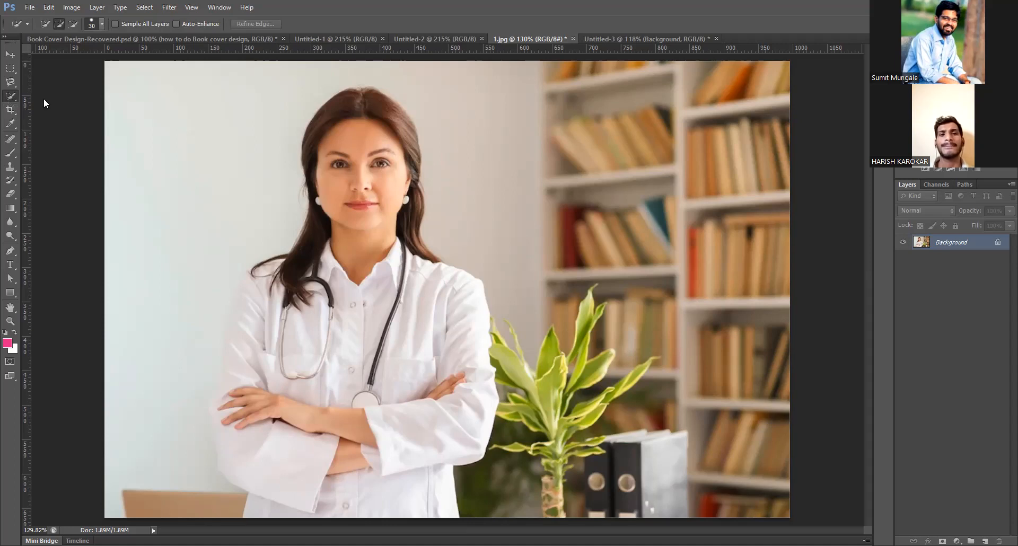
In Untitled-3, compare the unfeathered cutout with layers 1 and 2 by toggling their visibility, leaving only the unfeathered one shown
click(605, 38)
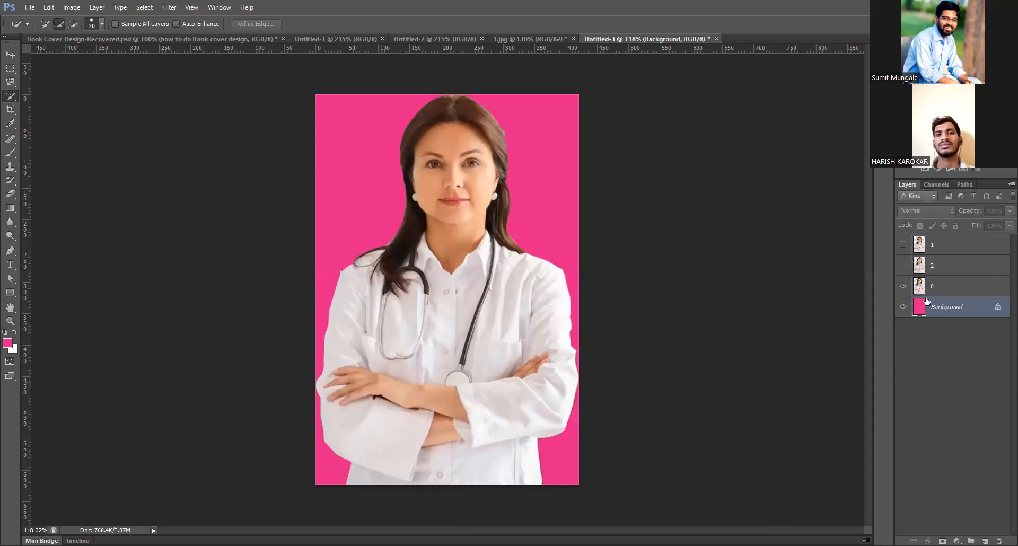
scroll(448, 288, up, 2)
scroll(449, 288, up, 1)
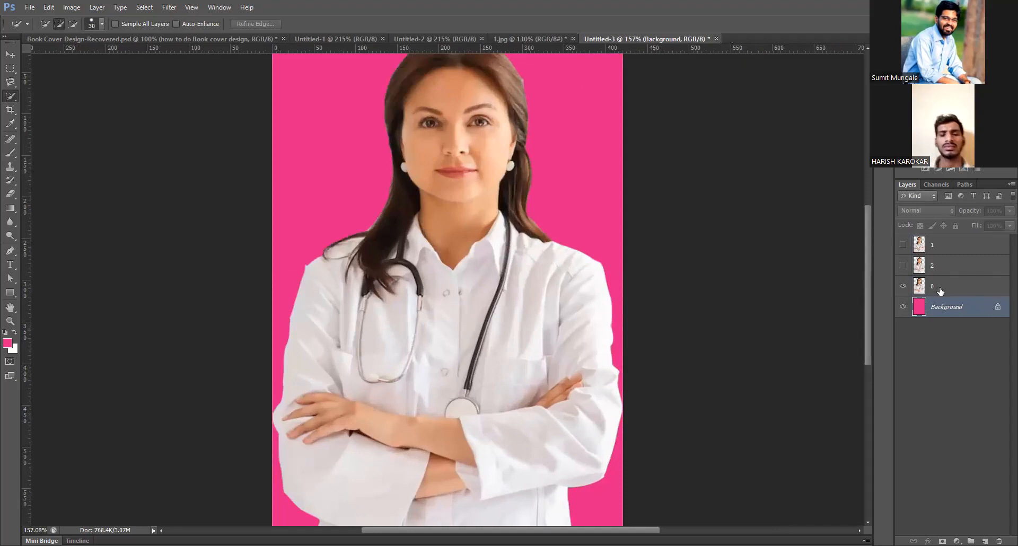
click(947, 246)
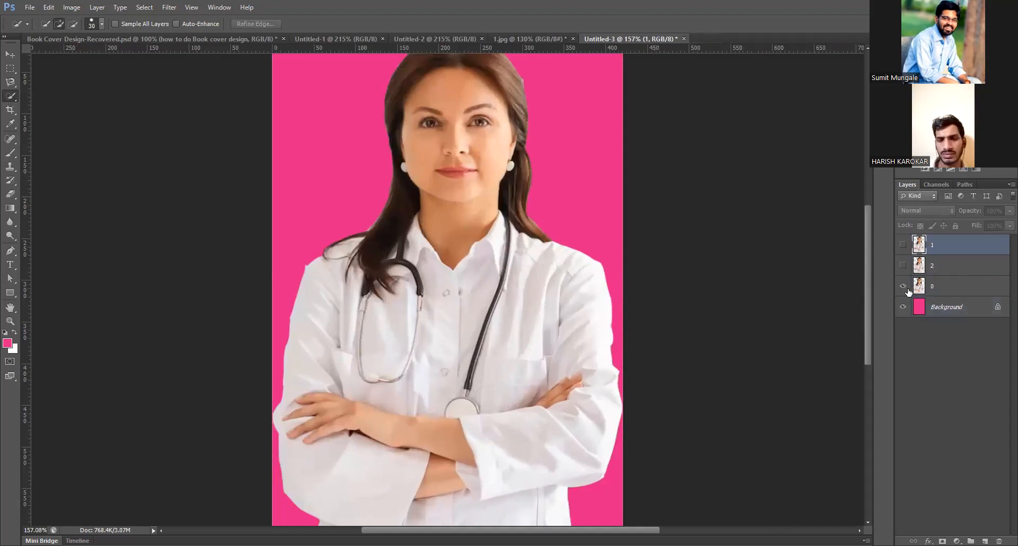
click(939, 291)
click(937, 307)
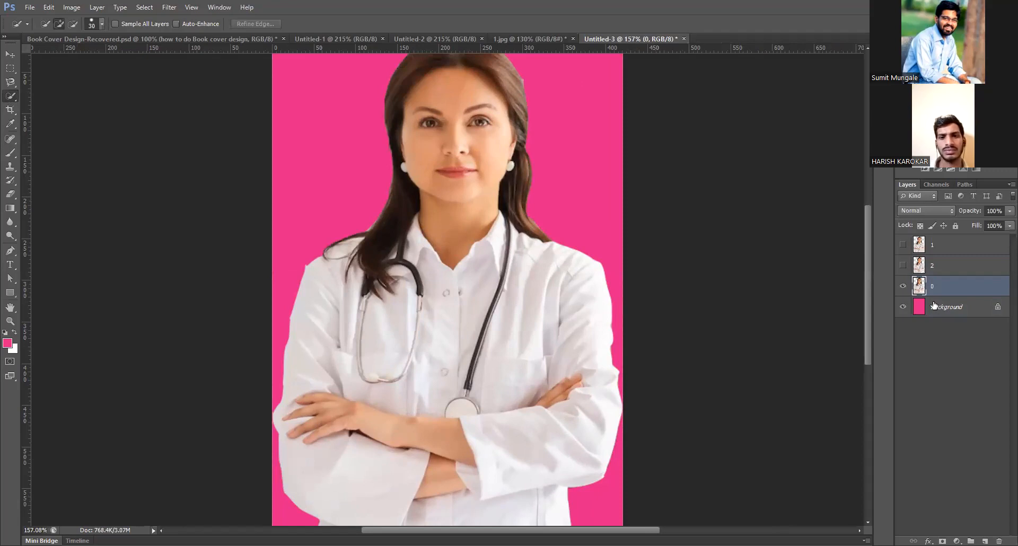
click(904, 267)
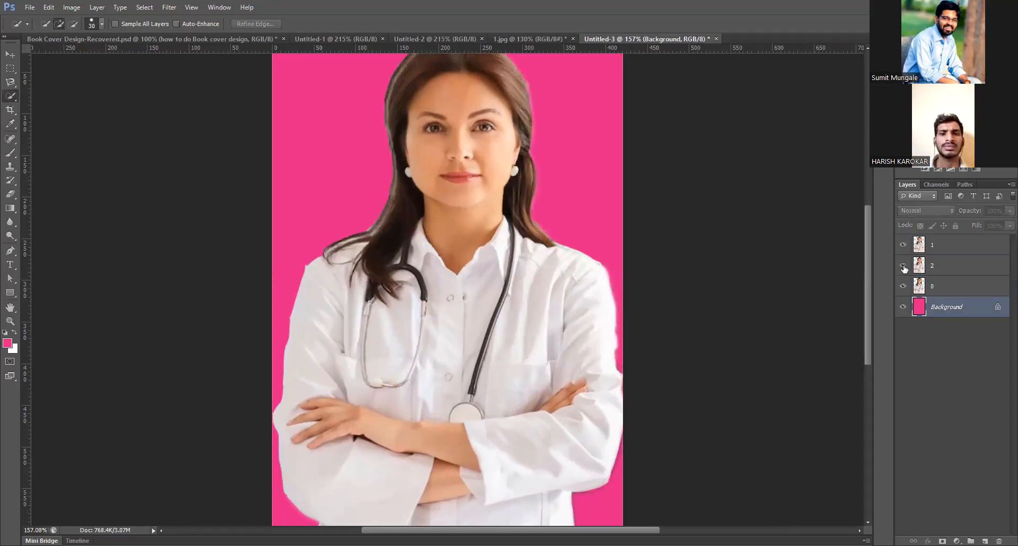
click(903, 245)
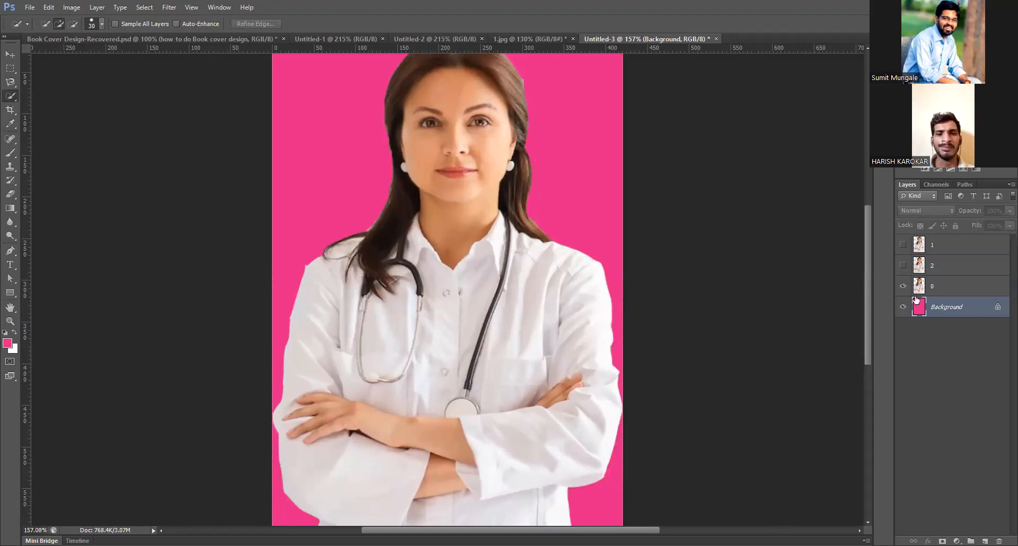
Select the unfeathered cutout layer together with the pink Background, merge them, and undo the merge
shift+click(954, 286)
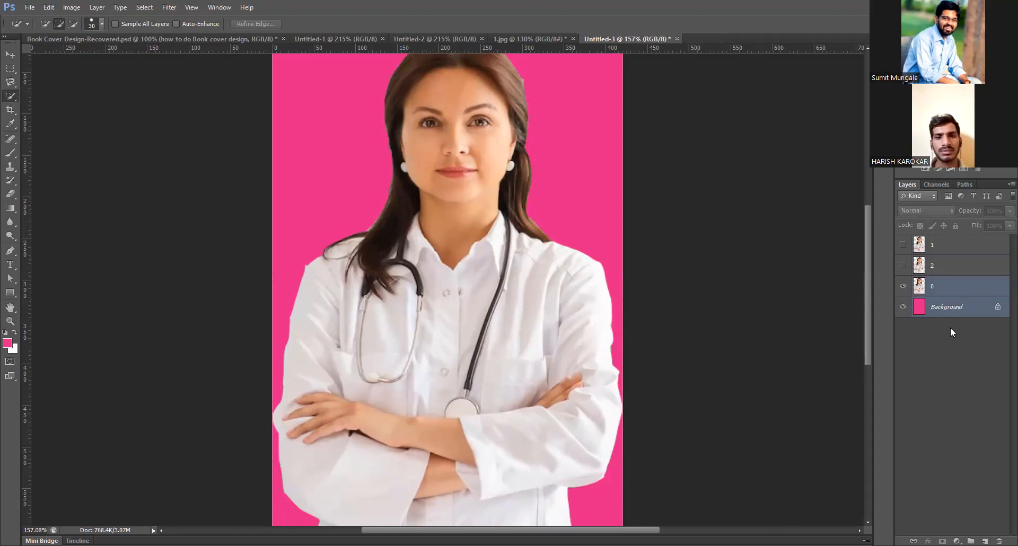
right_click(960, 289)
click(888, 406)
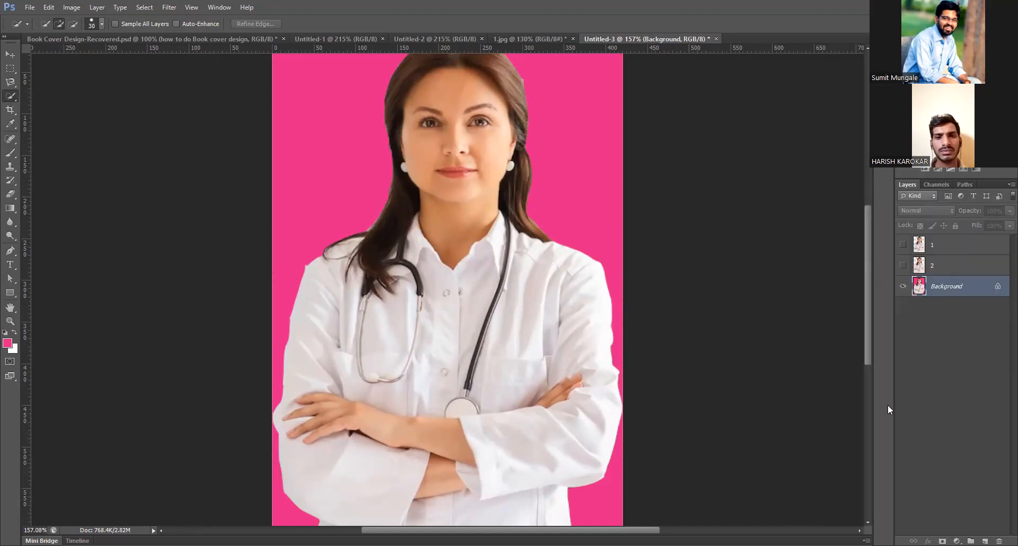
key(ctrl+z)
Repeat the merge of the two selected layers twice, undoing it each time
right_click(970, 291)
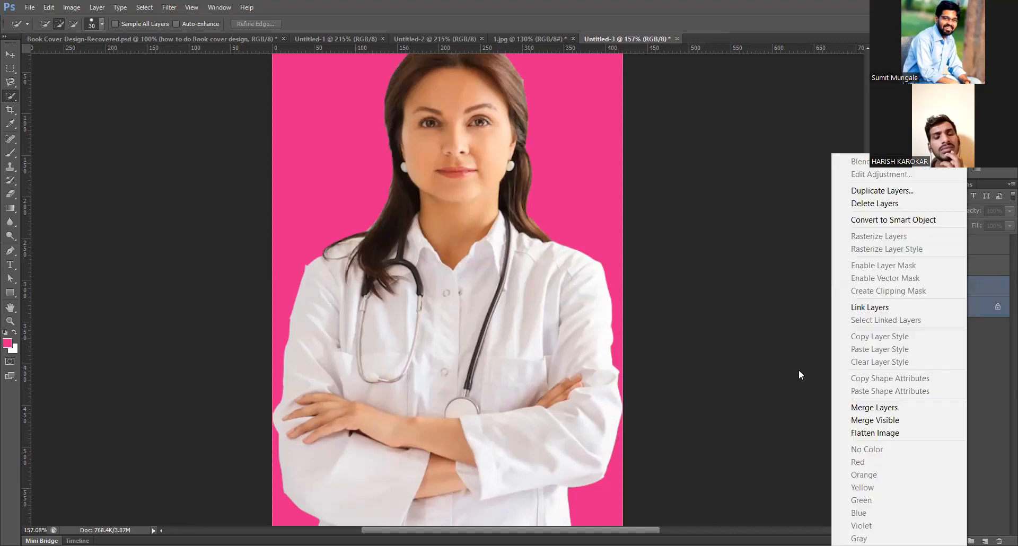
click(984, 313)
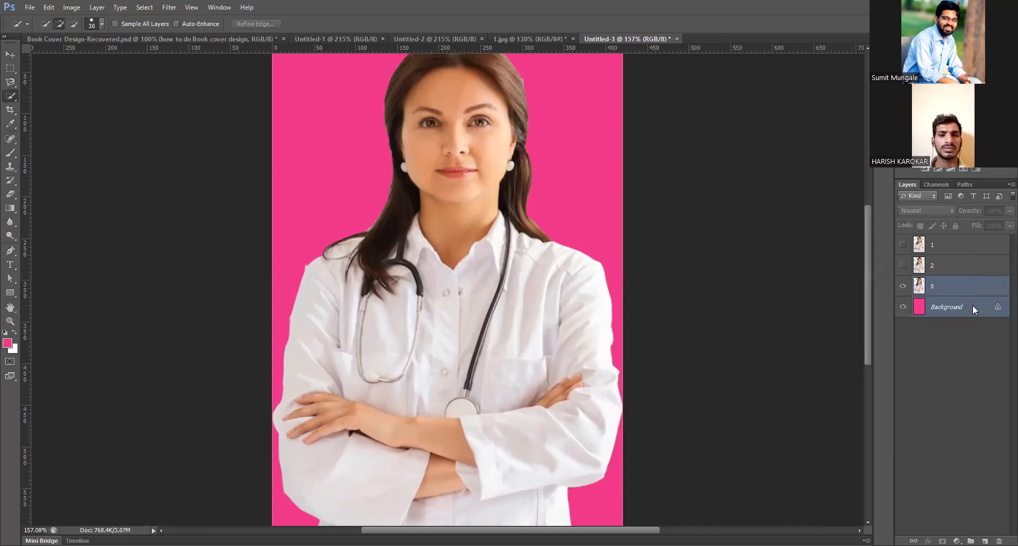
key(ctrl+e)
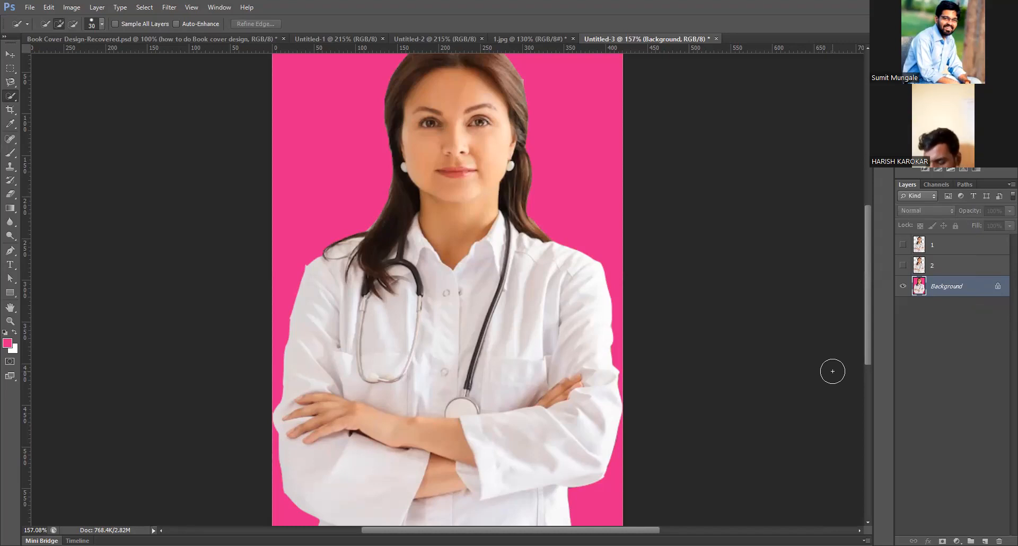
right_click(947, 285)
key(Escape)
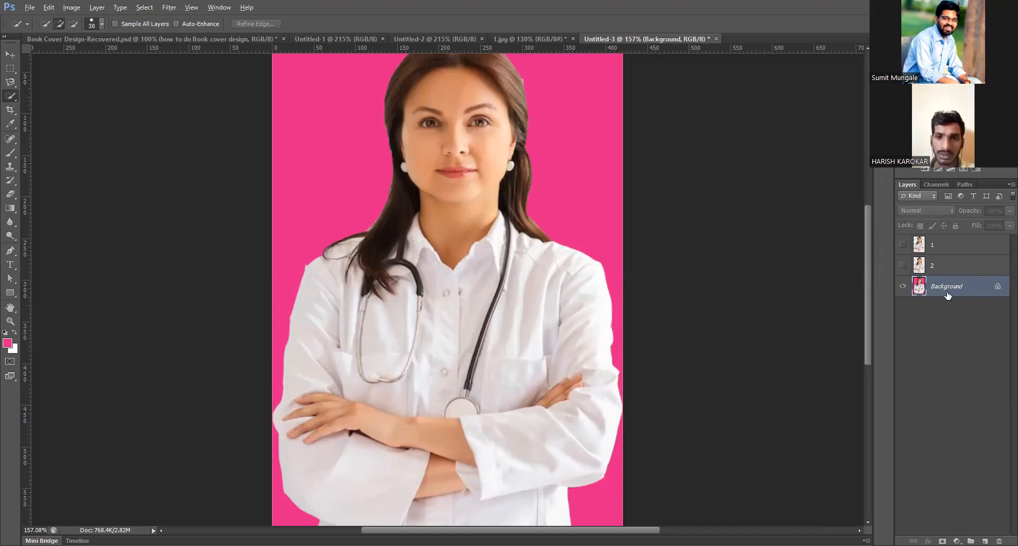
key(ctrl+z)
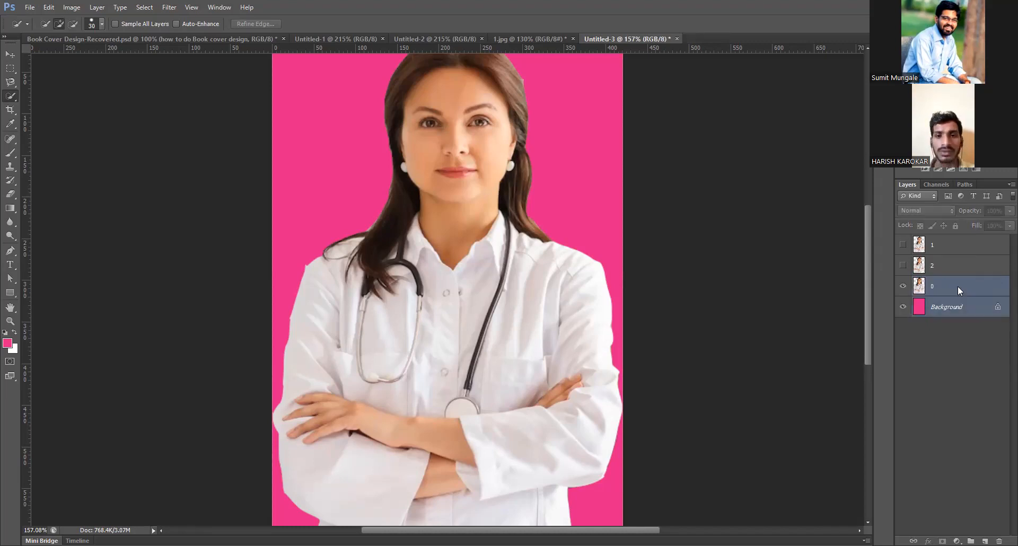
right_click(958, 285)
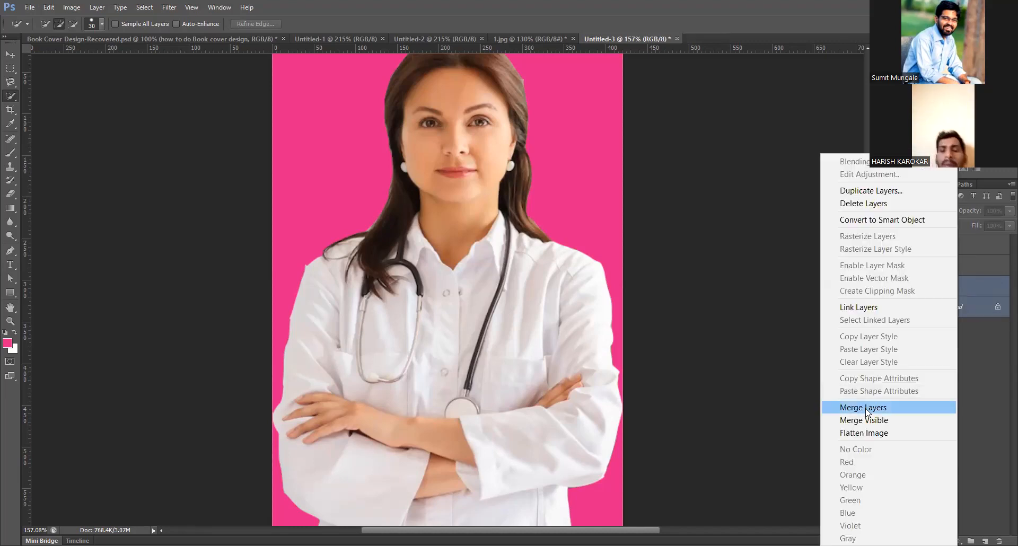
click(875, 407)
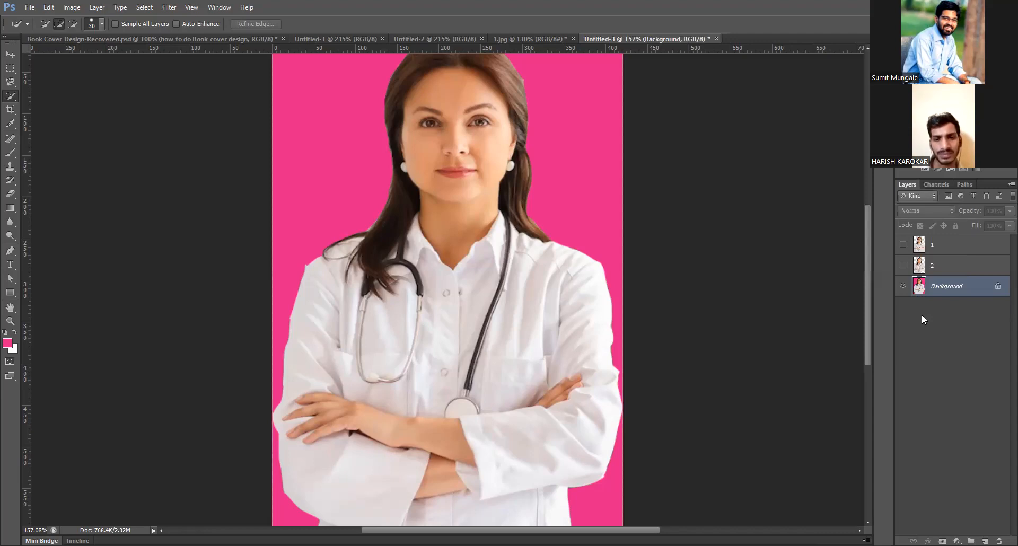
key(ctrl+z)
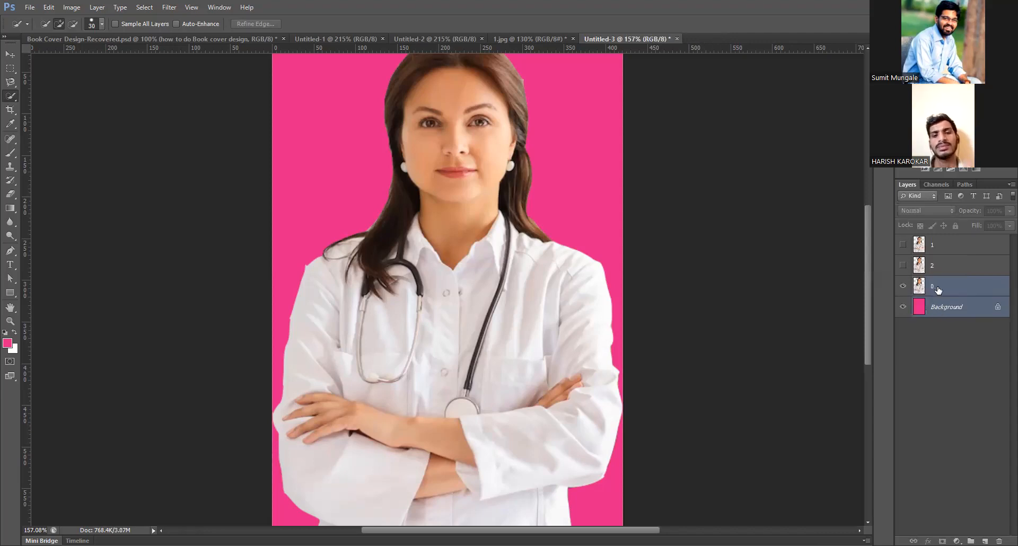
Merge the unfeathered cutout and the pink Background into a single layer
key(ctrl+e)
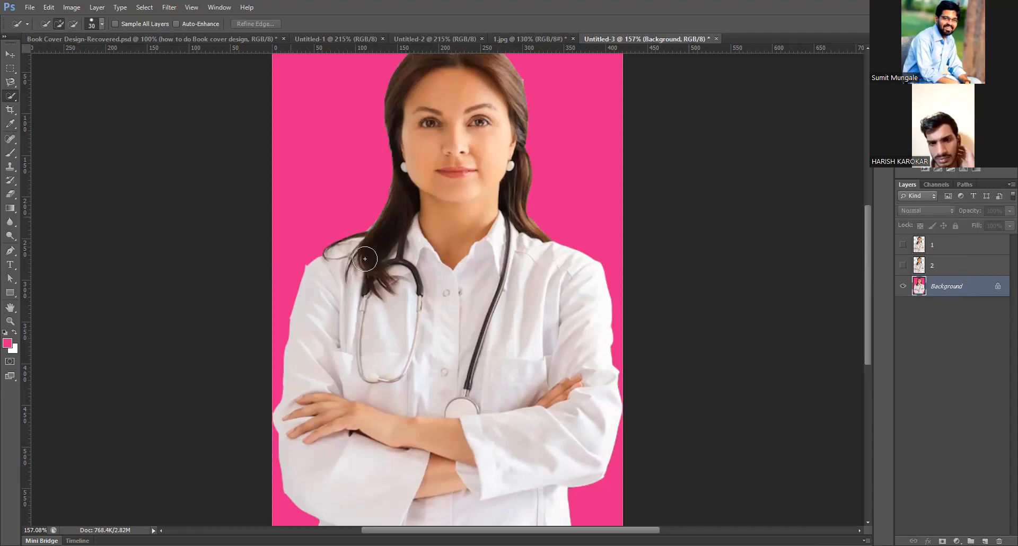
scroll(376, 262, down, 5)
scroll(424, 183, up, 4)
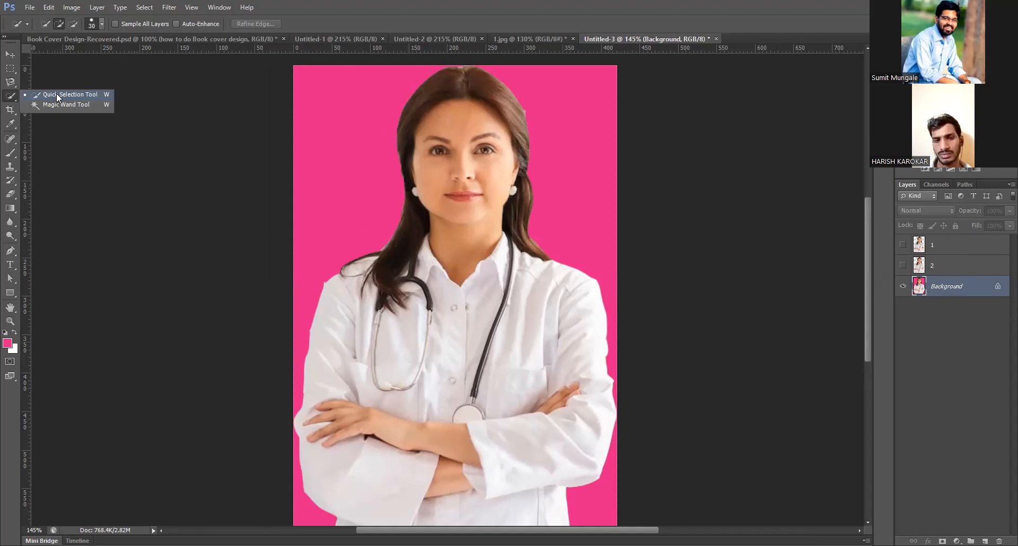
Review the Quick Selection Tool's add and subtract modes and set it to start a new selection
click(339, 111)
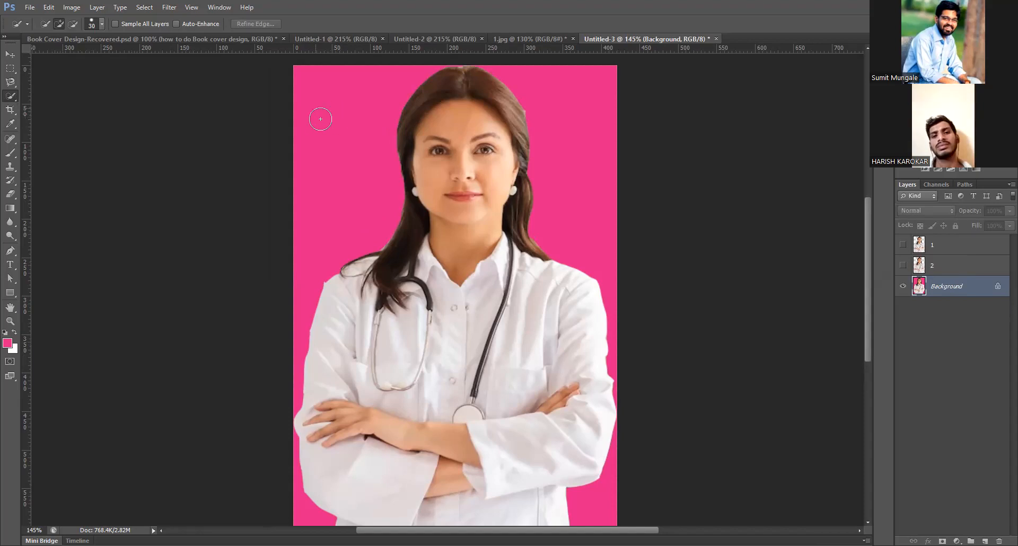
right_click(13, 97)
click(42, 27)
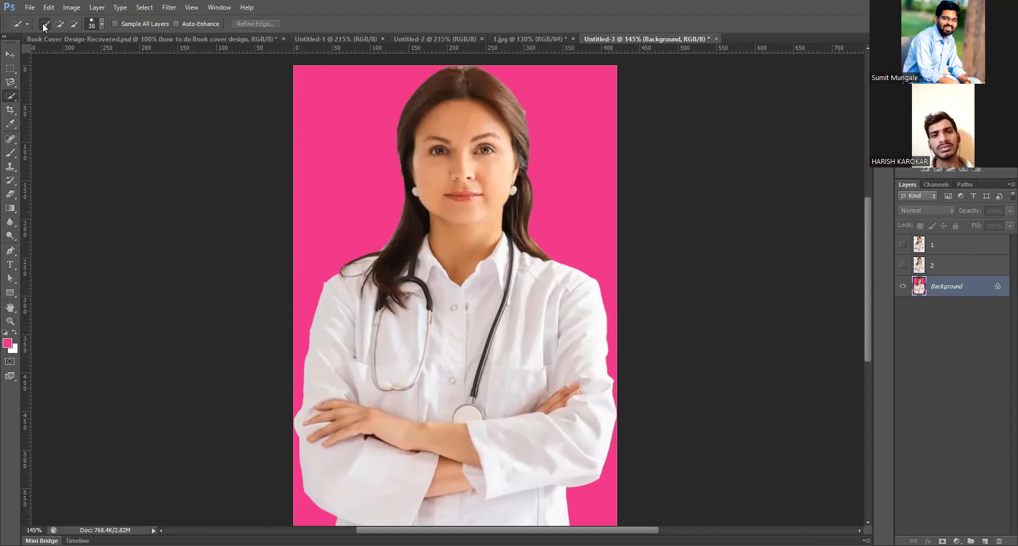
click(72, 24)
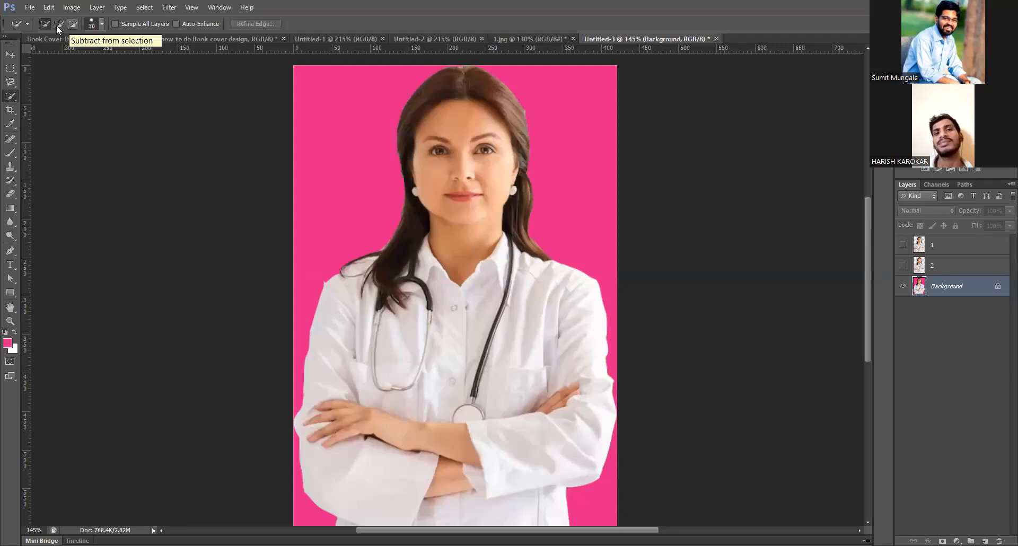
click(58, 24)
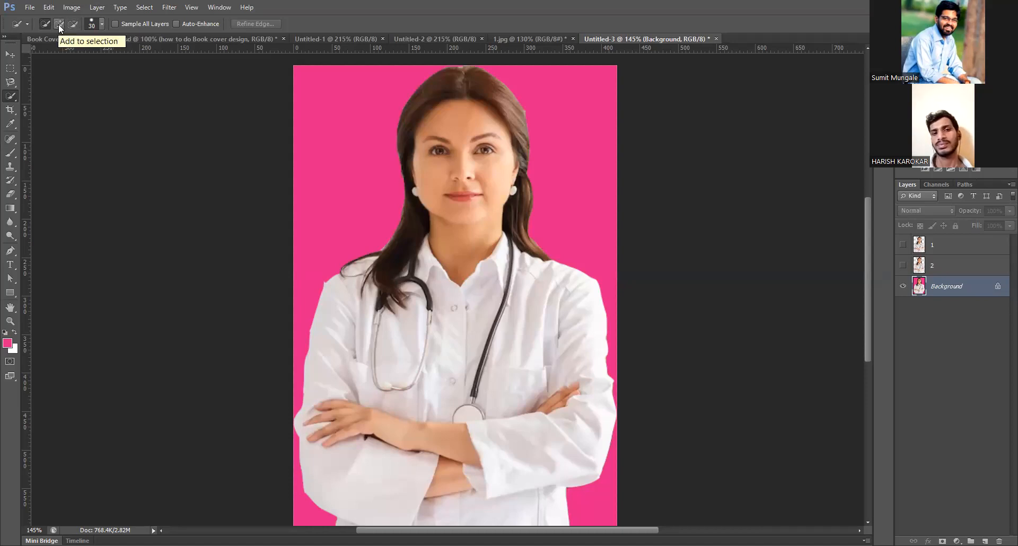
click(72, 24)
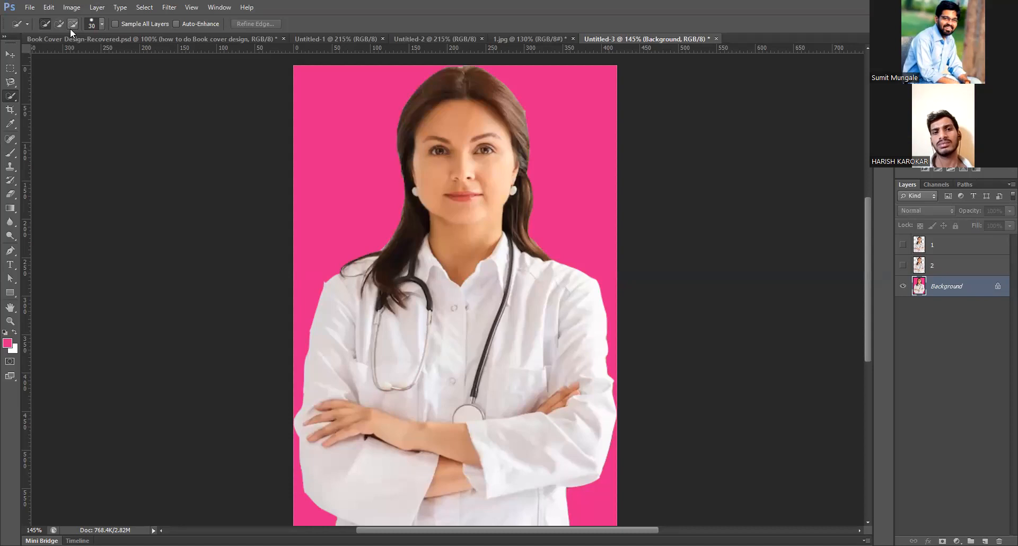
click(45, 24)
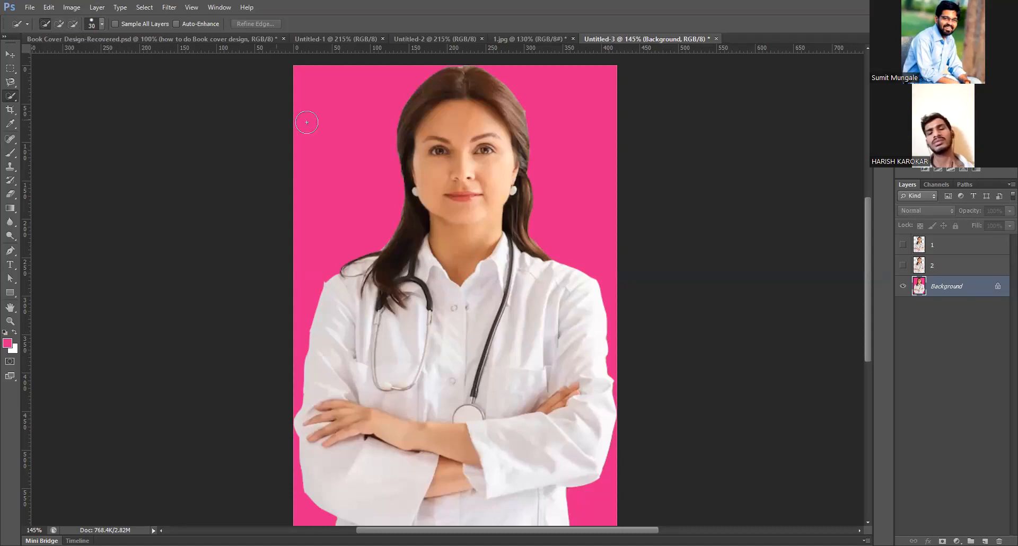
Select the pink areas on both sides of the woman with the Quick Selection Tool and clear the selection
scroll(327, 109, down, 1)
scroll(309, 81, down, 1)
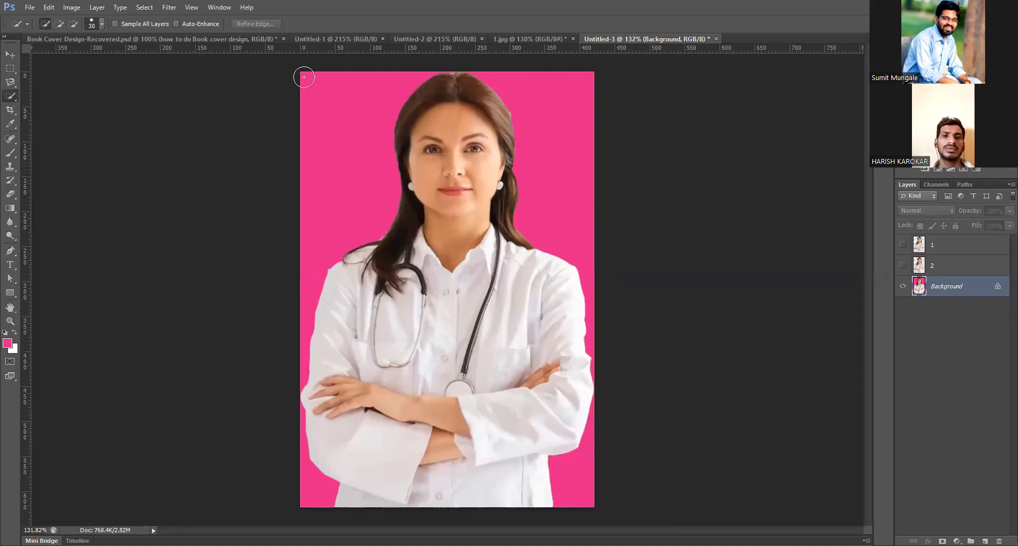
click(332, 95)
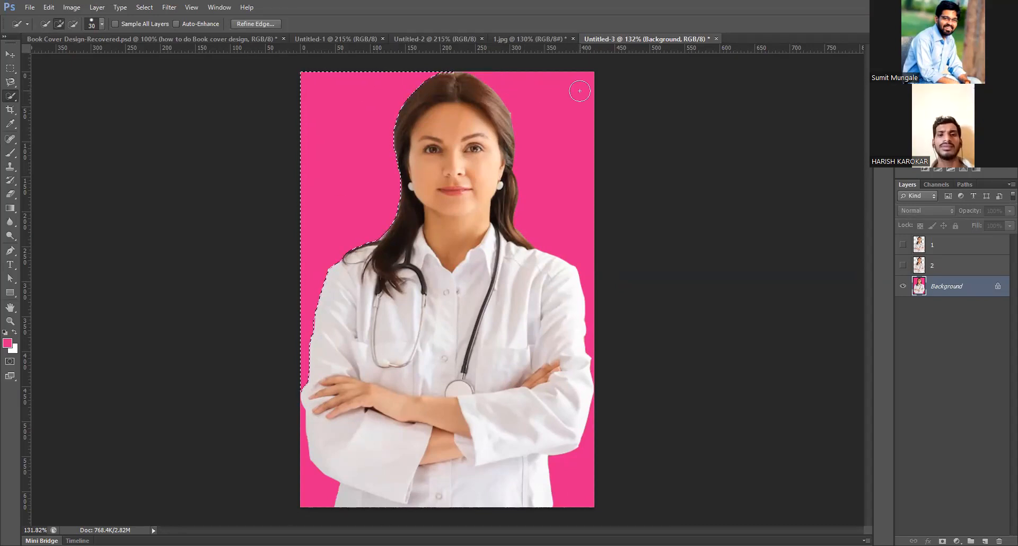
drag(579, 88, 552, 73)
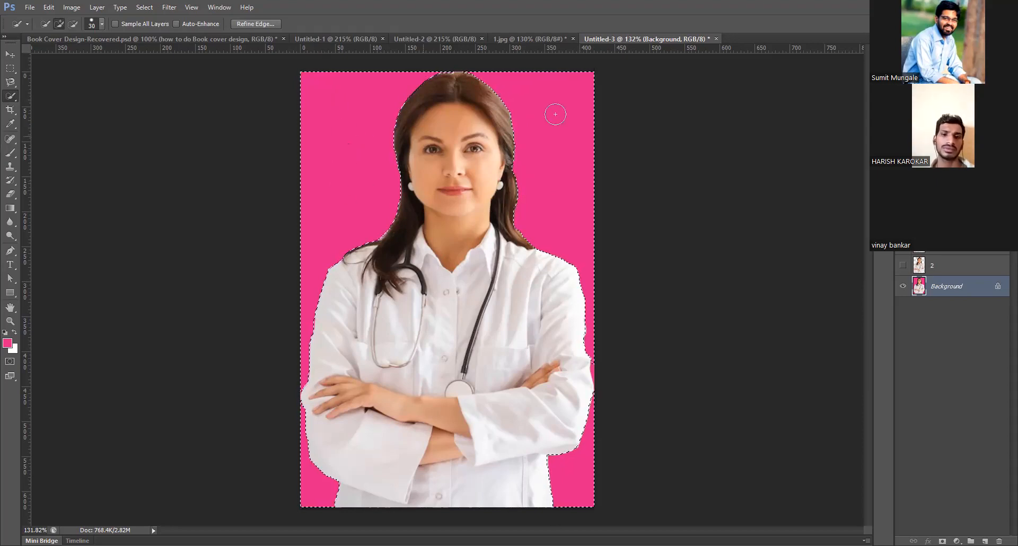
ctrl+click(184, 129)
key(ctrl+d)
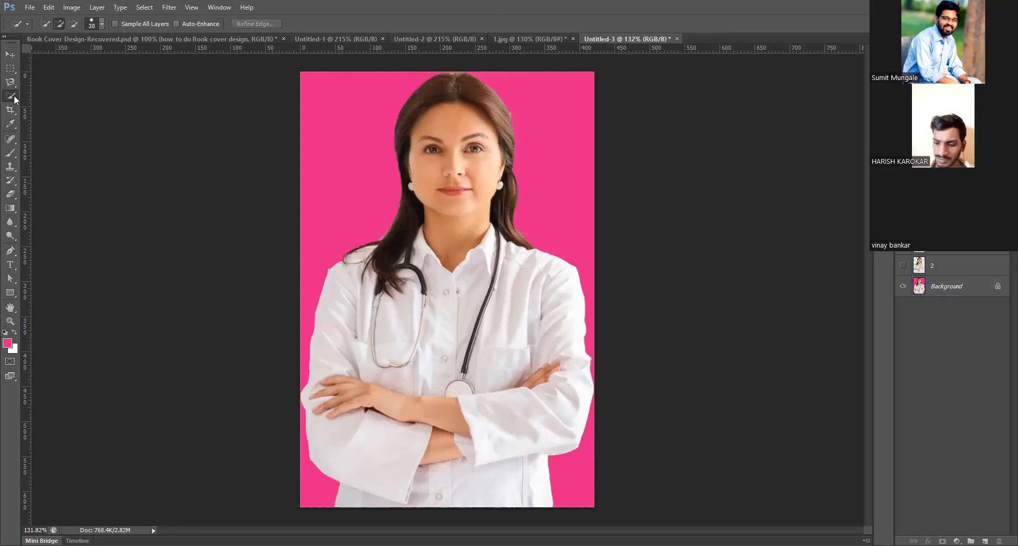
On the Background layer, quick-select the pink areas around the woman, fill them with the white background colour, and deselect
click(970, 287)
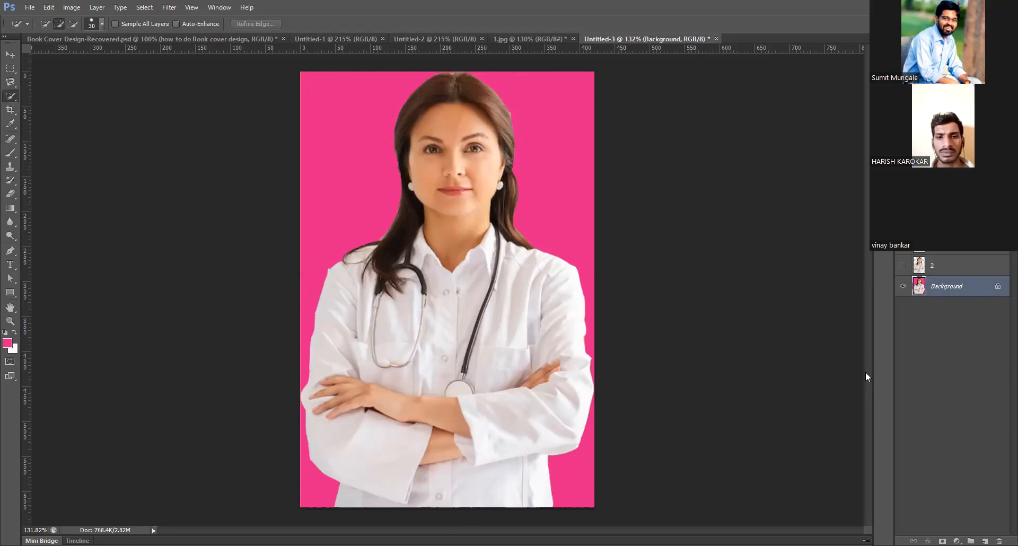
click(312, 87)
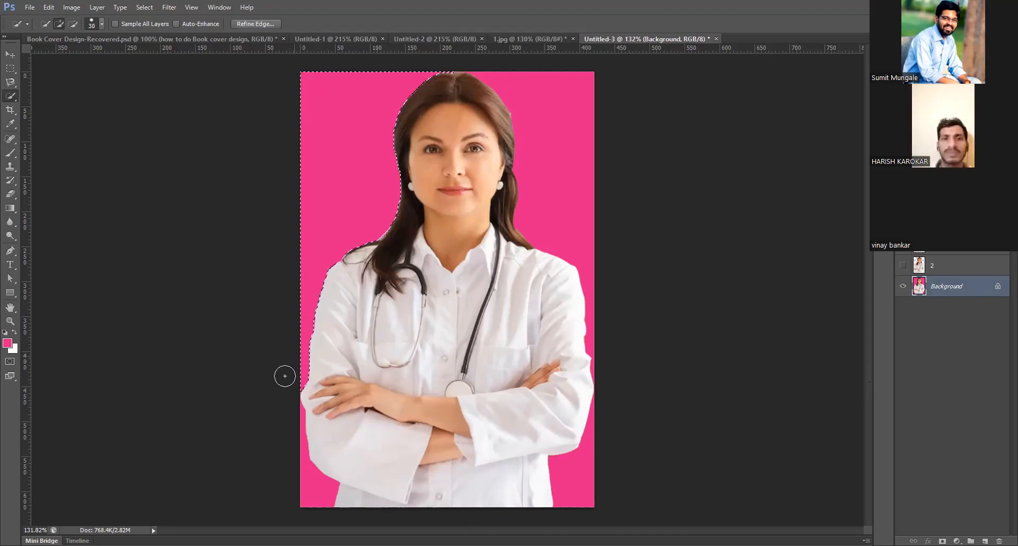
drag(508, 80, 590, 76)
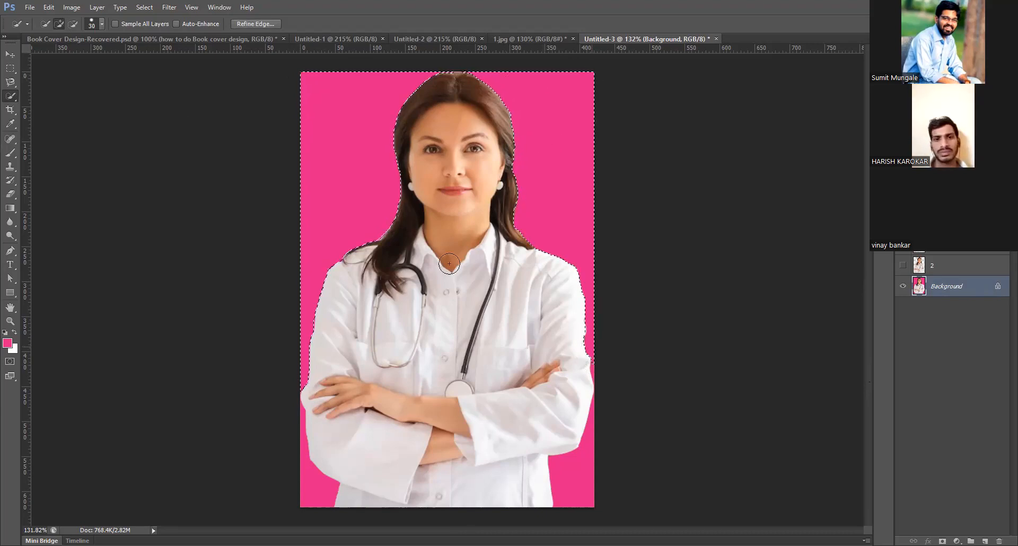
click(309, 492)
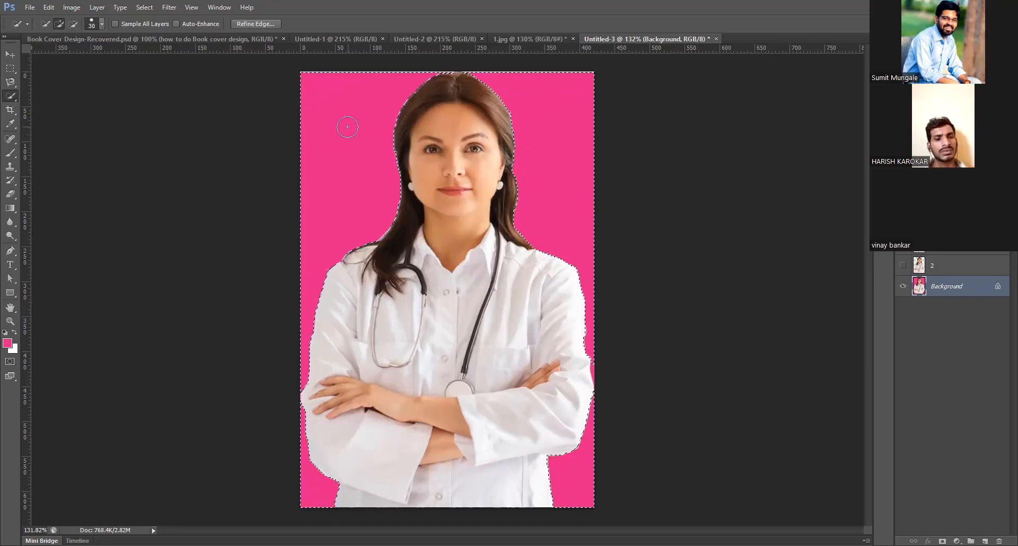
key(ctrl+BackSpace)
key(ctrl+d)
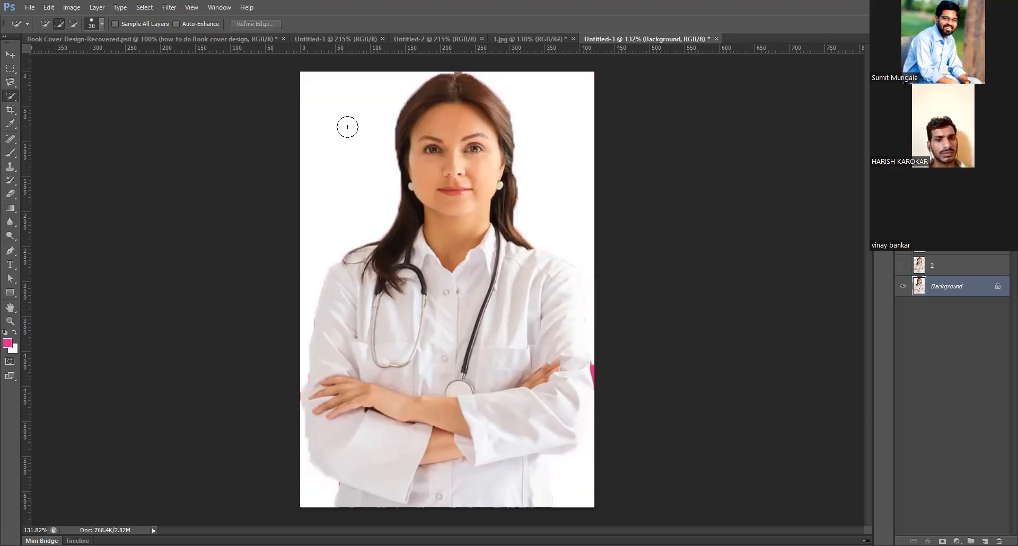
Undo the deselection and white fill, then fill the selected area around the woman with red (ff0000) as the background colour
key(ctrl+alt+z)
key(ctrl+alt+z)
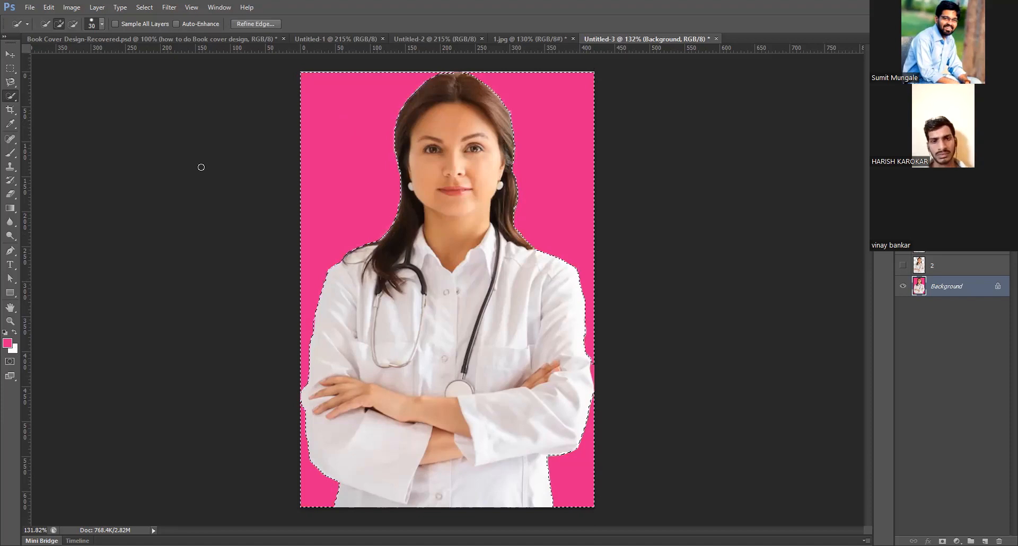
click(233, 128)
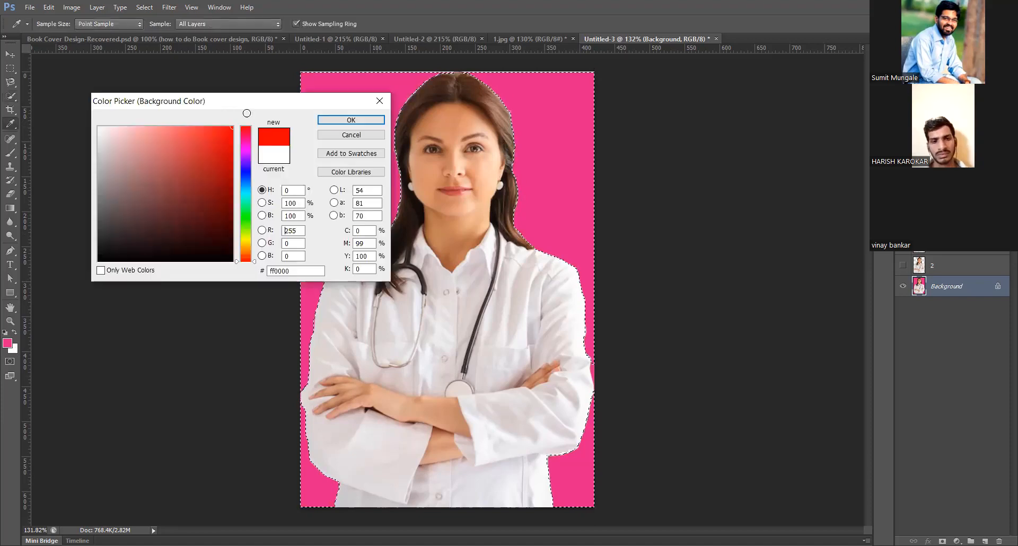
click(340, 120)
key(w)
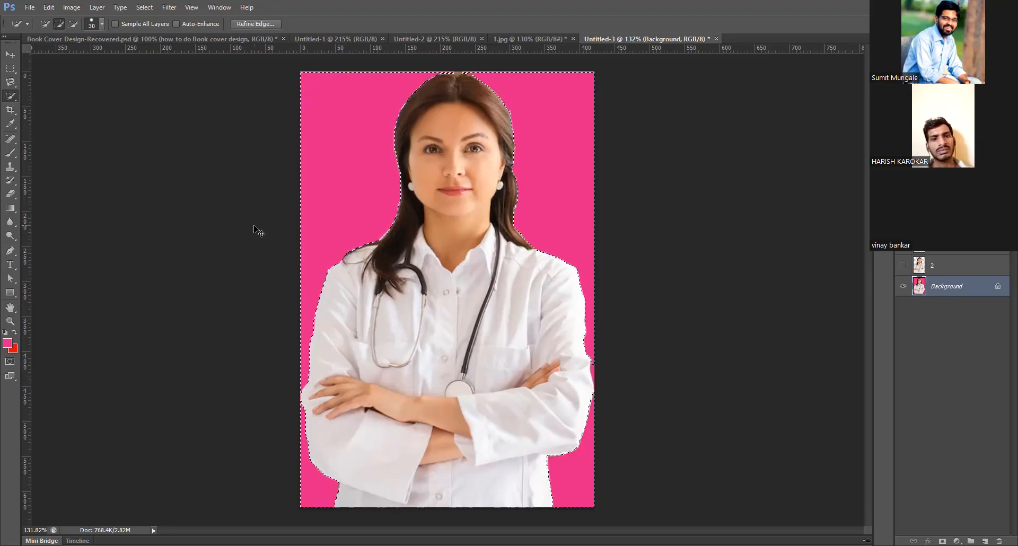
key(ctrl+BackSpace)
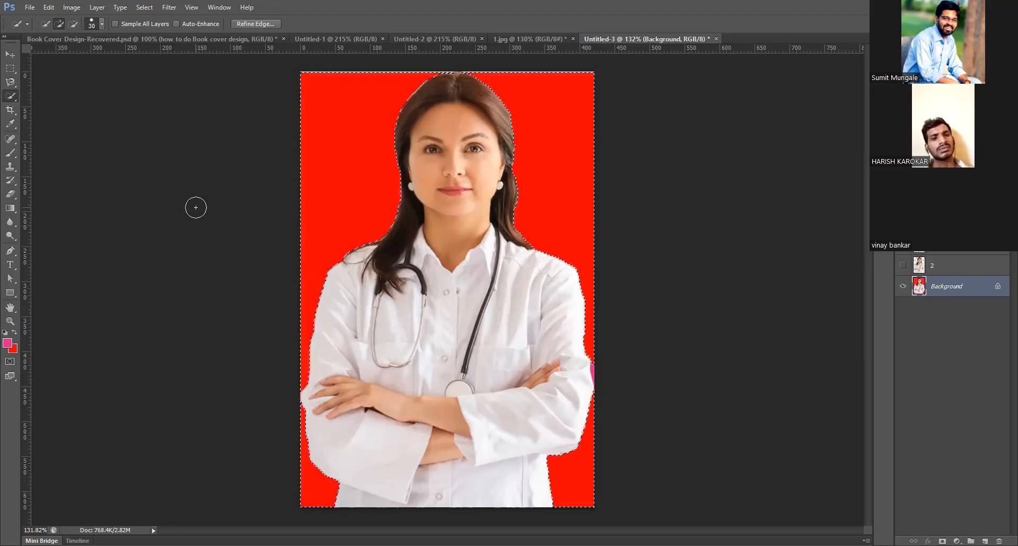
Alternate the selected area between the pink foreground and red background fills, deselect, and undo back to the selected pink version
key(alt+BackSpace)
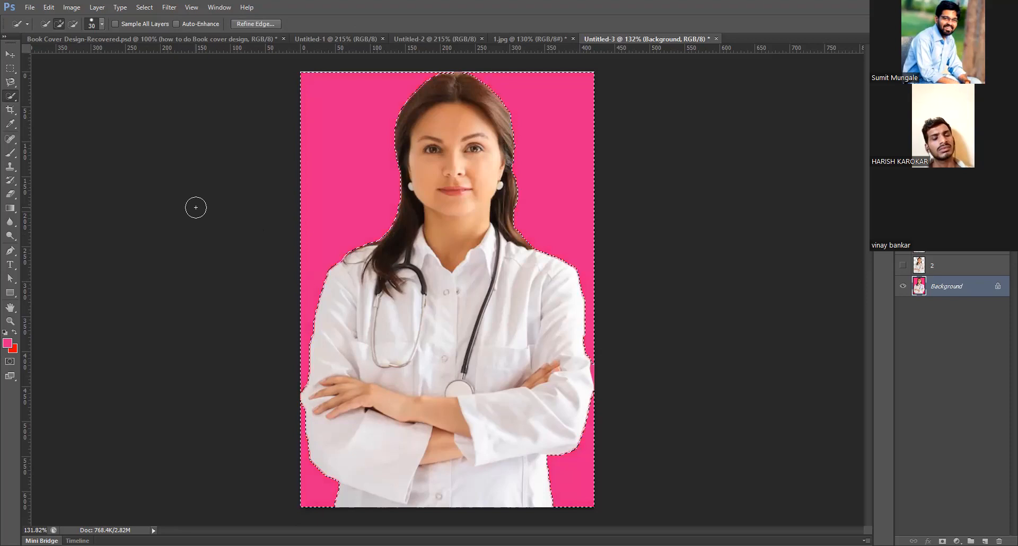
key(ctrl+BackSpace)
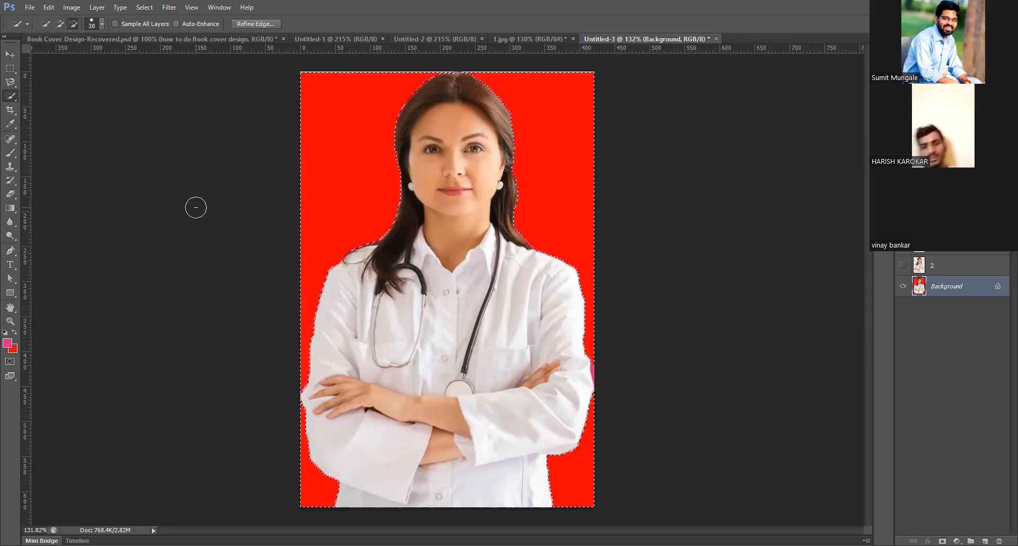
key(alt+BackSpace)
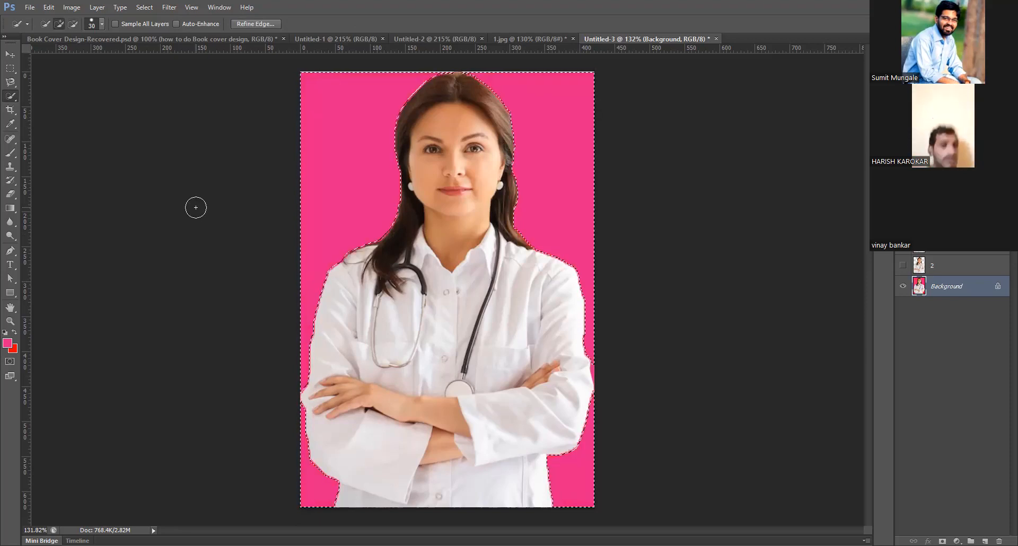
key(ctrl+BackSpace)
key(ctrl+d)
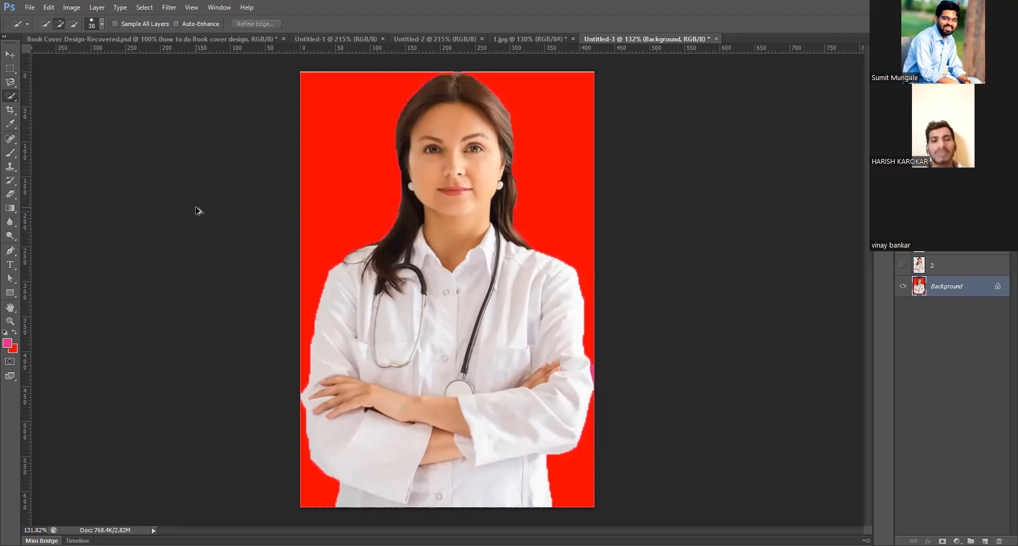
key(ctrl+alt+z)
key(ctrl+alt+z)
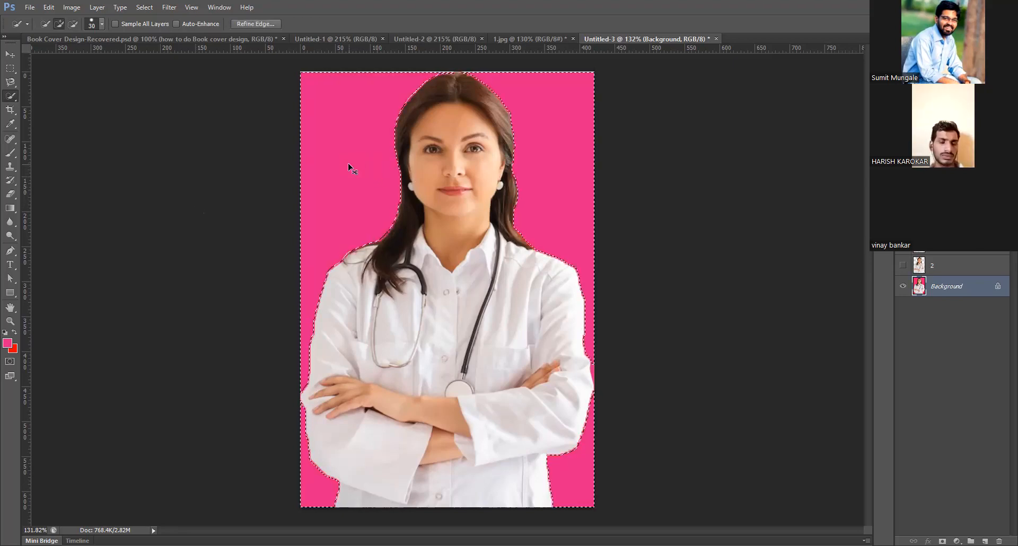
Fill the selected area with red and deselect, then return to the pink background with its selection active
key(ctrl+BackSpace)
key(ctrl+d)
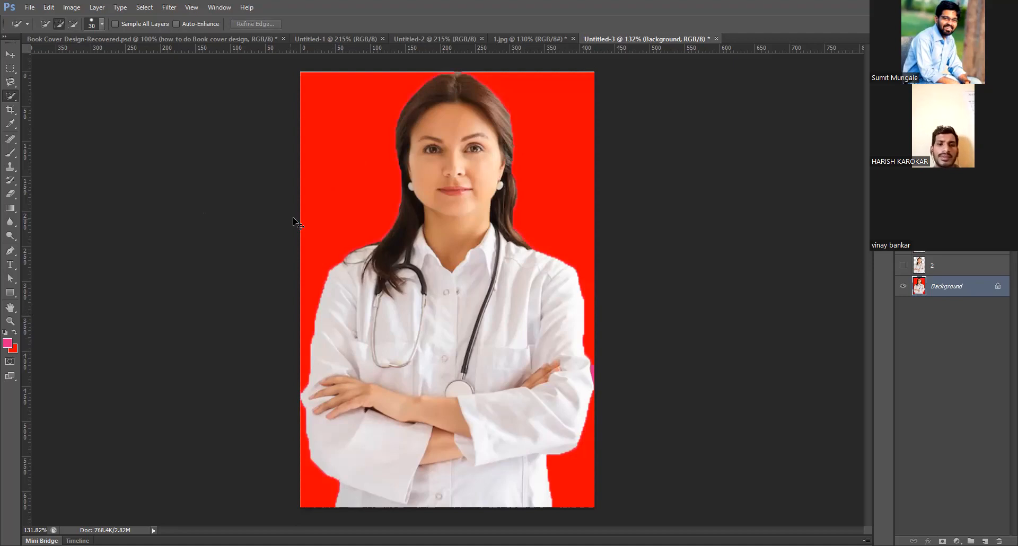
key(alt+BackSpace)
key(ctrl+shift+d)
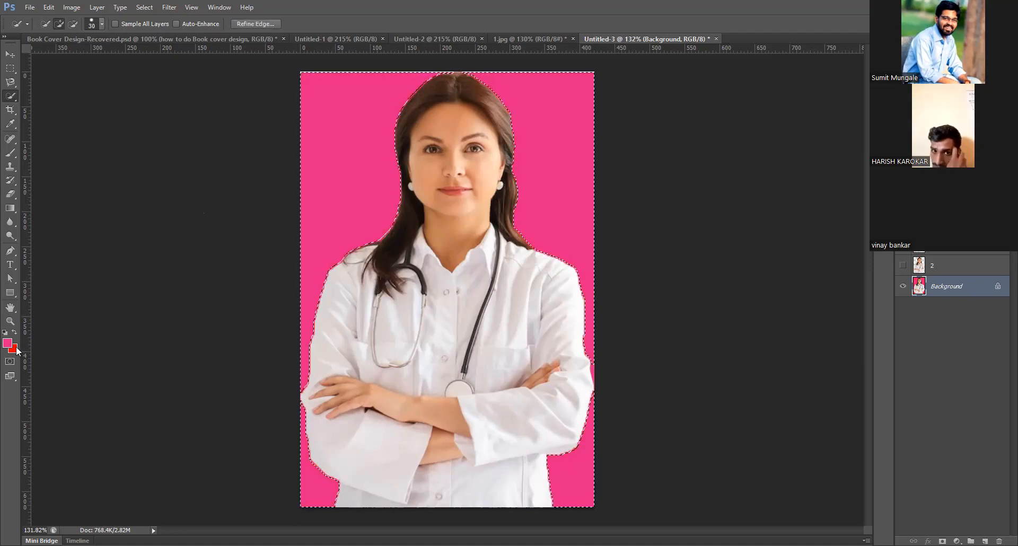
Set the background colour to white, fill the selected area around the woman with it, and deselect
click(14, 350)
drag(123, 137, 93, 124)
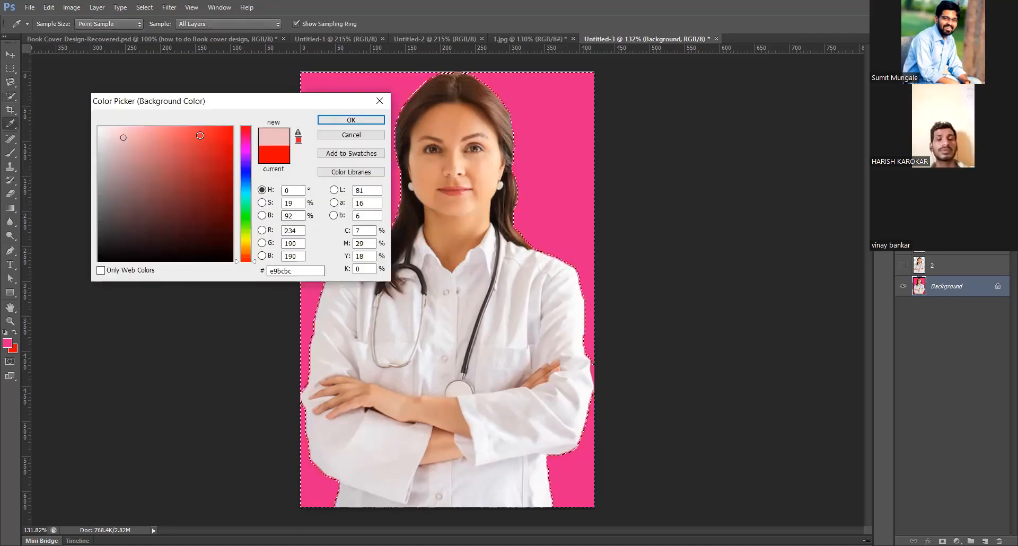
click(321, 123)
key(ctrl+BackSpace)
key(ctrl+d)
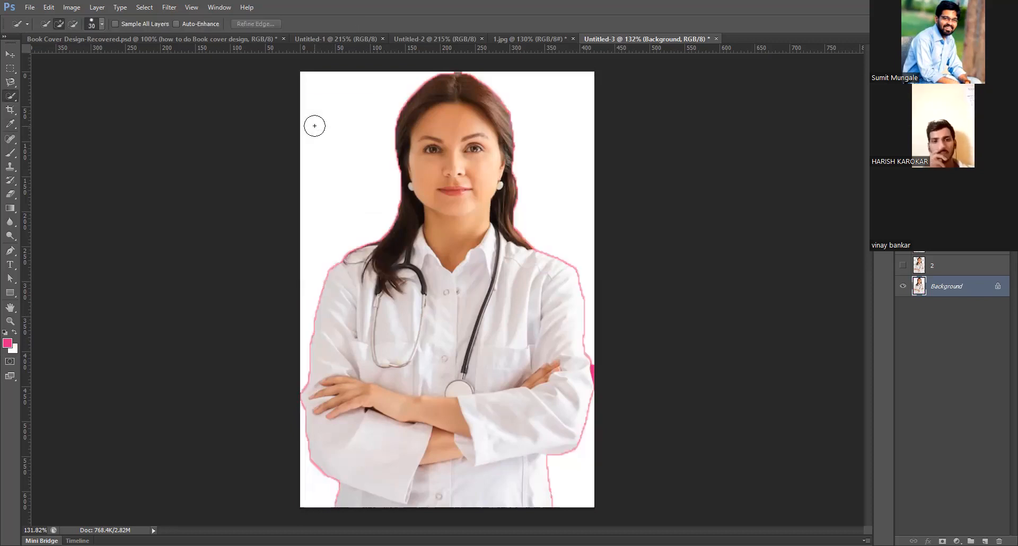
Undo the deselection and white fill, then clear the restored selection around the woman
key(ctrl+alt+z)
key(ctrl+alt+z)
key(ctrl+d)
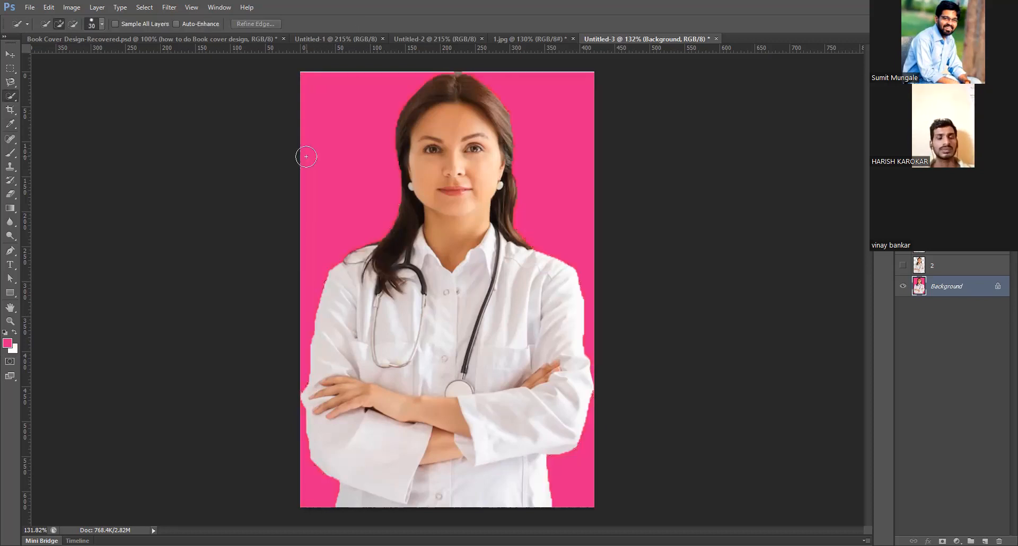
Switch to the Magic Wand Tool and select the entire pink background around the woman
right_click(15, 94)
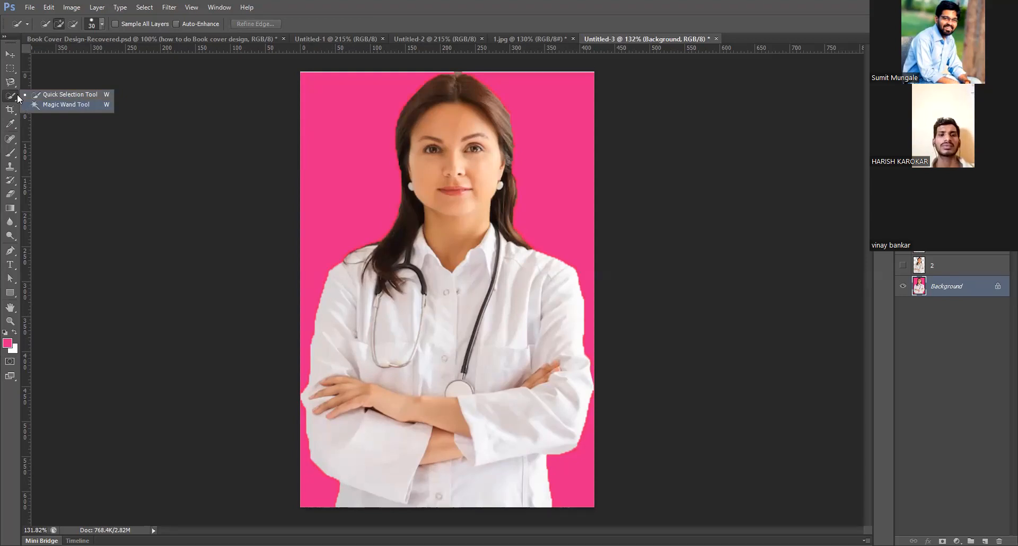
click(65, 105)
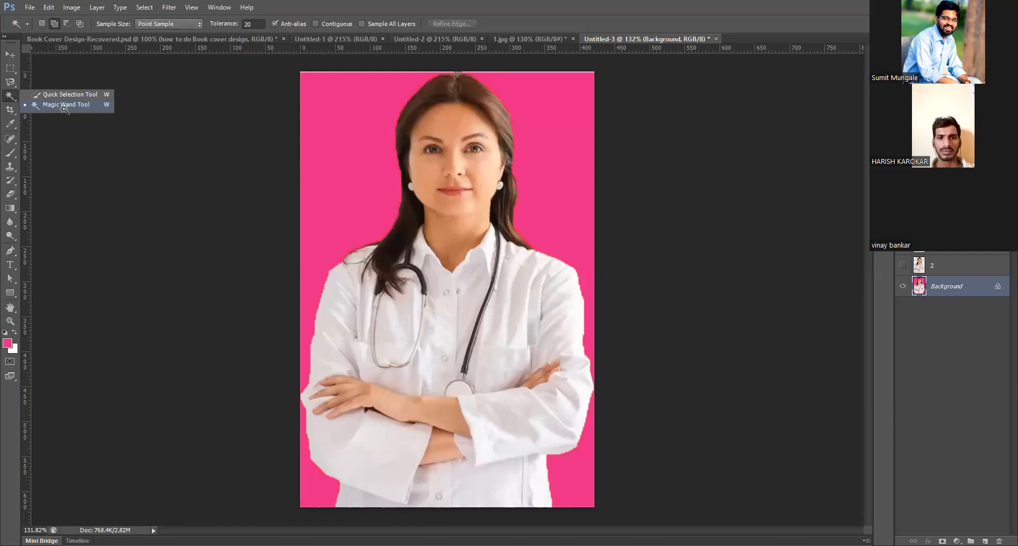
click(65, 108)
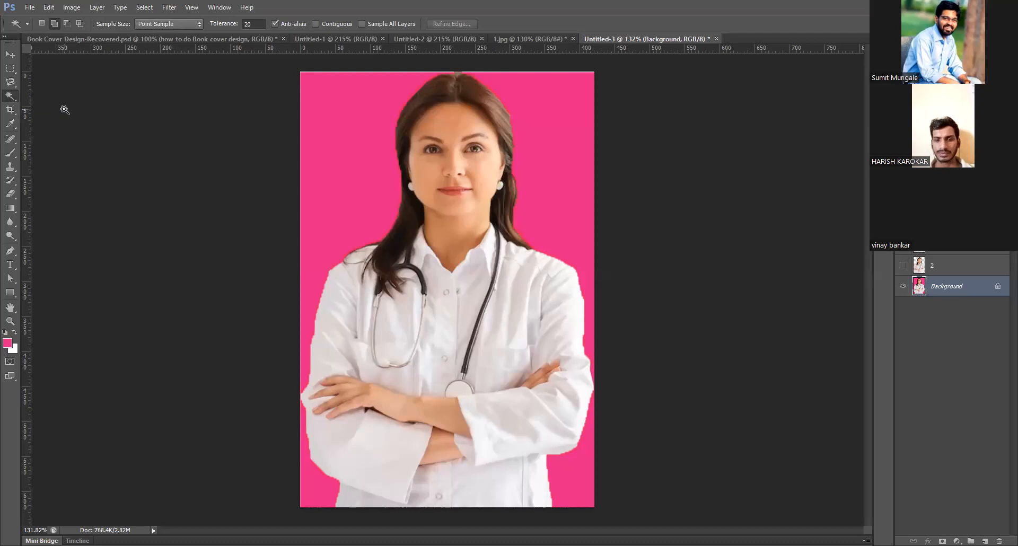
right_click(9, 95)
click(72, 104)
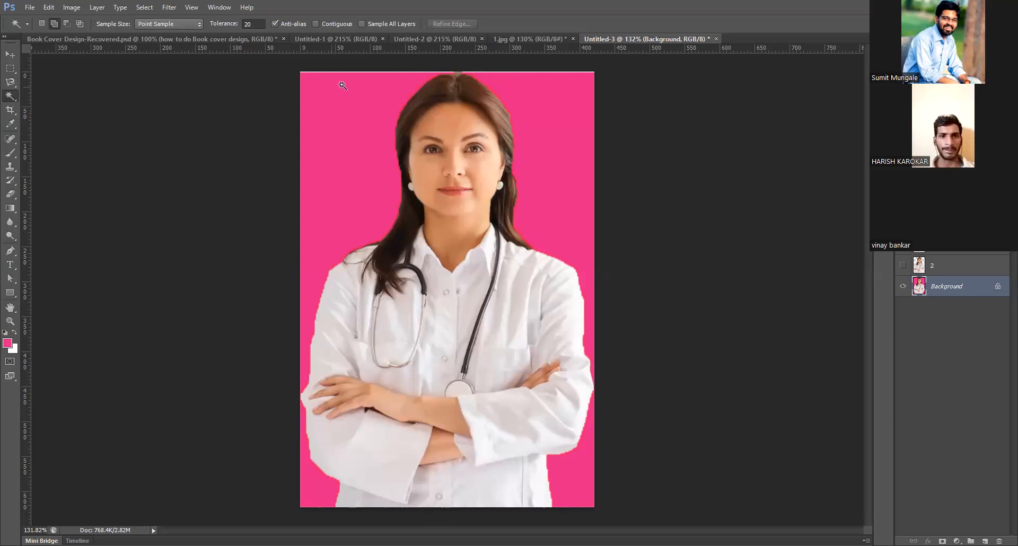
click(309, 85)
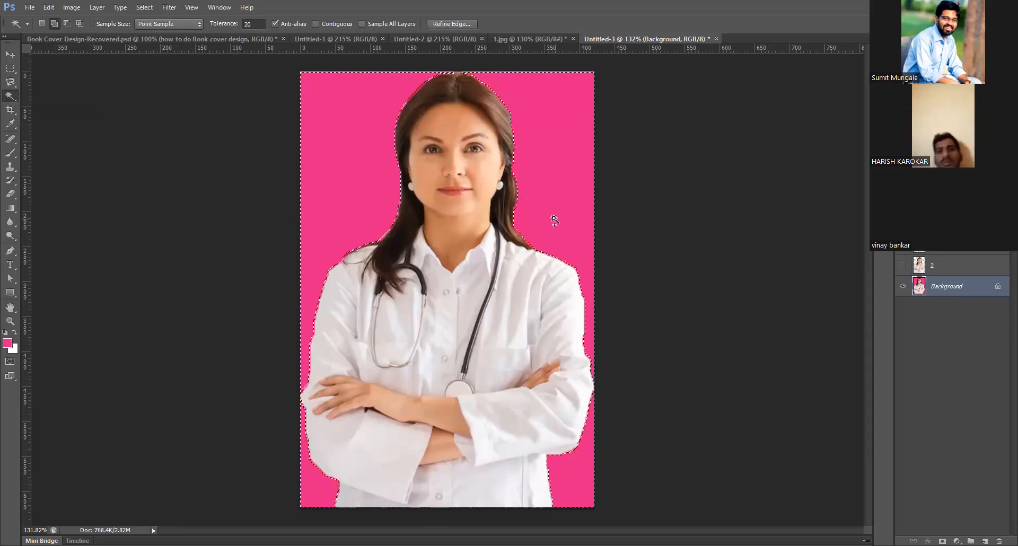
Repeatedly clear the selection and reselect the pink background with the Magic Wand Tool from different spots around the woman
click(643, 157)
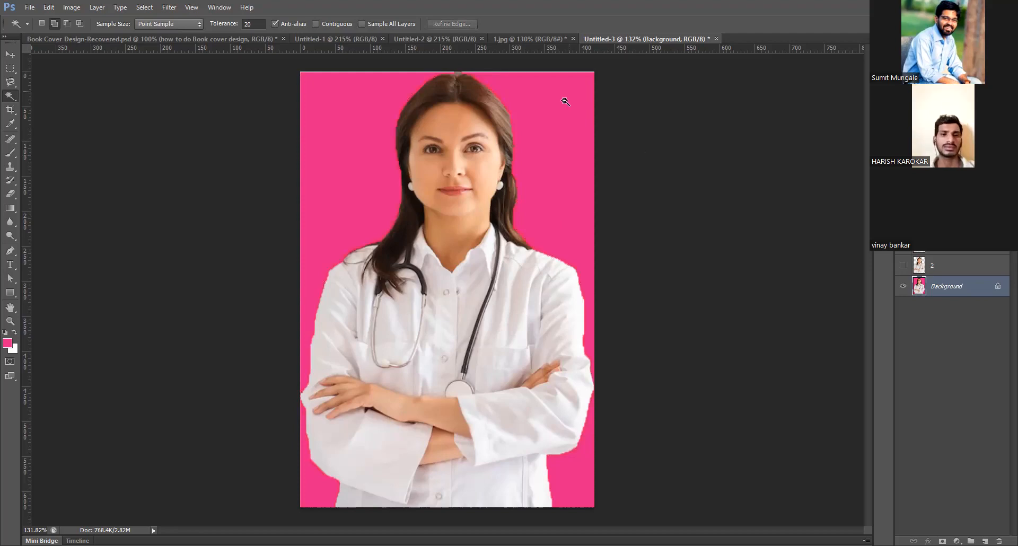
click(581, 455)
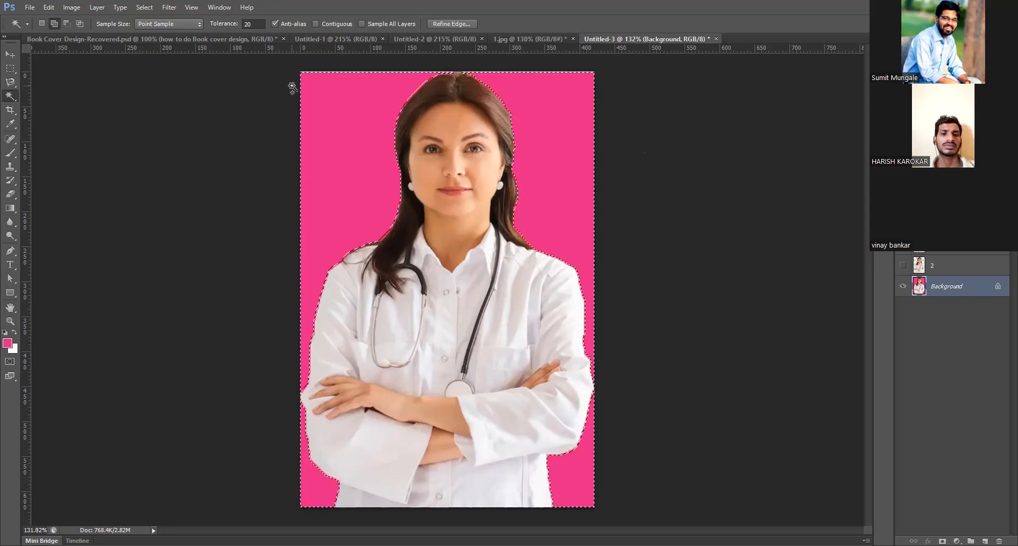
click(187, 415)
key(ctrl+z)
key(ctrl+d)
click(547, 92)
key(ctrl+d)
click(313, 103)
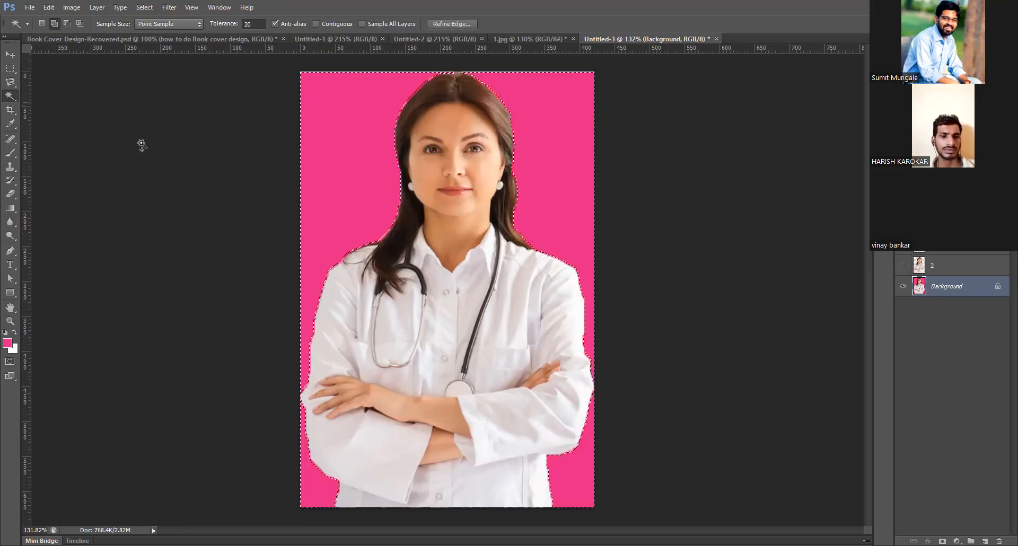
key(ctrl+d)
click(313, 256)
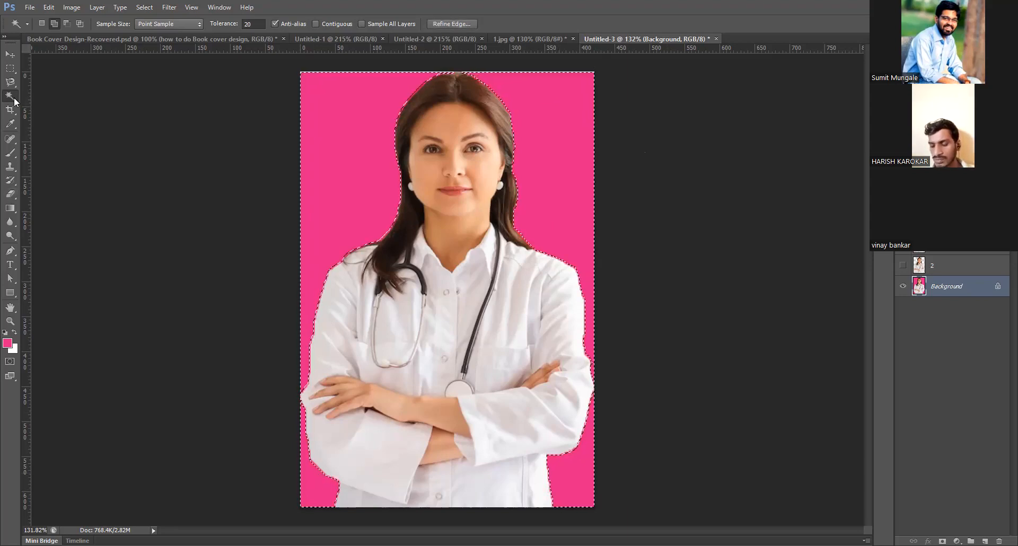
Clear the selection, reselect the pink background with the Magic Wand Tool, and fill it with the white background colour
drag(15, 102, 60, 107)
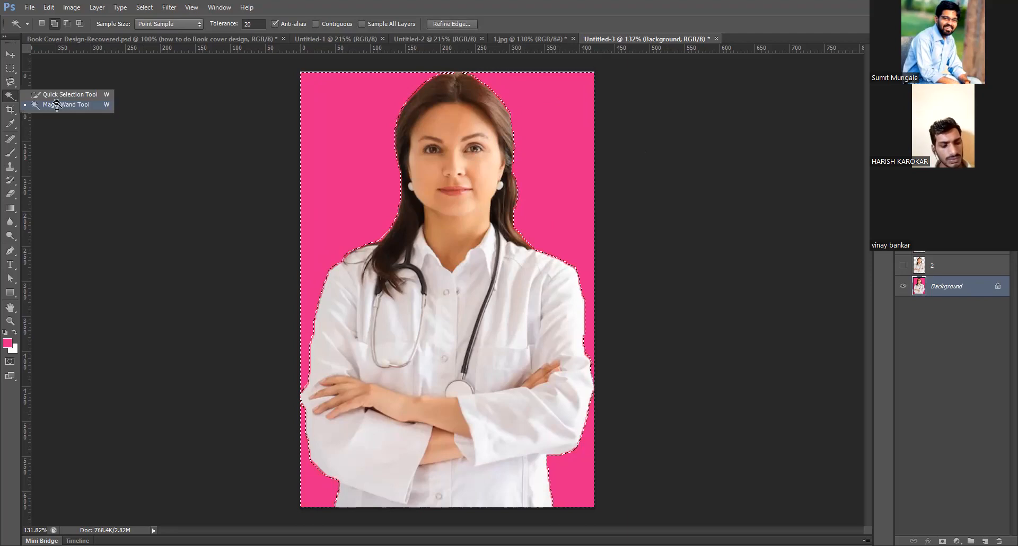
click(57, 105)
key(ctrl+d)
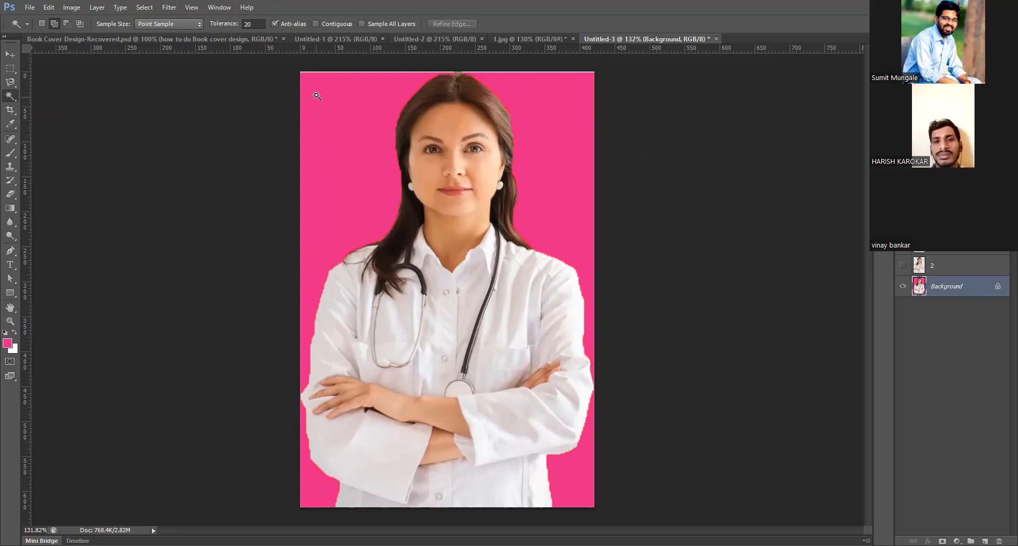
click(314, 87)
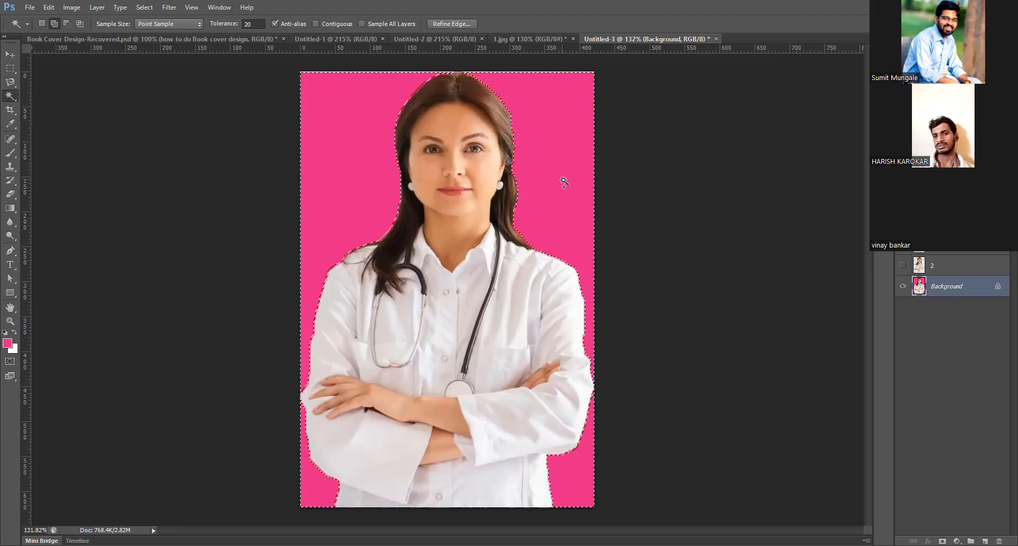
scroll(353, 193, down, 2)
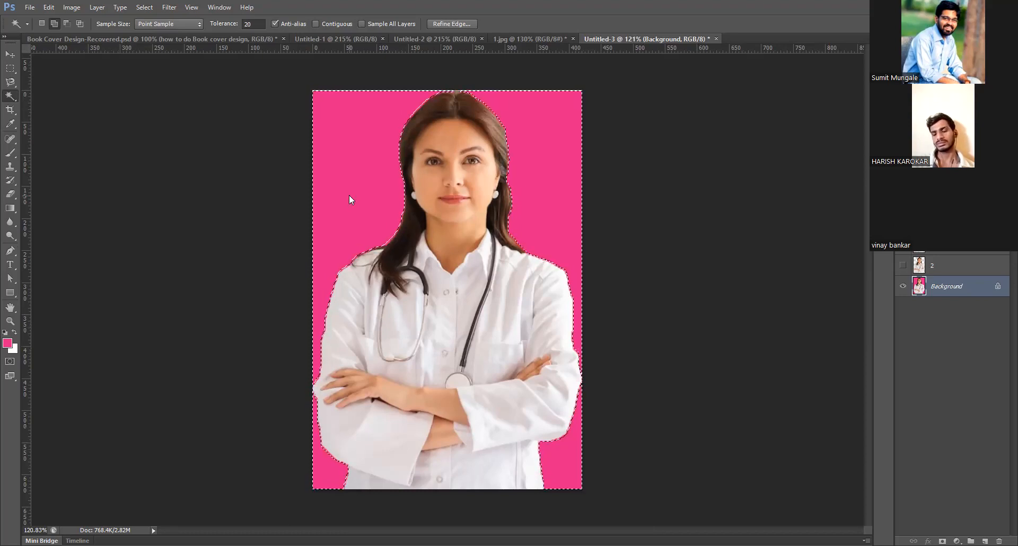
key(ctrl+BackSpace)
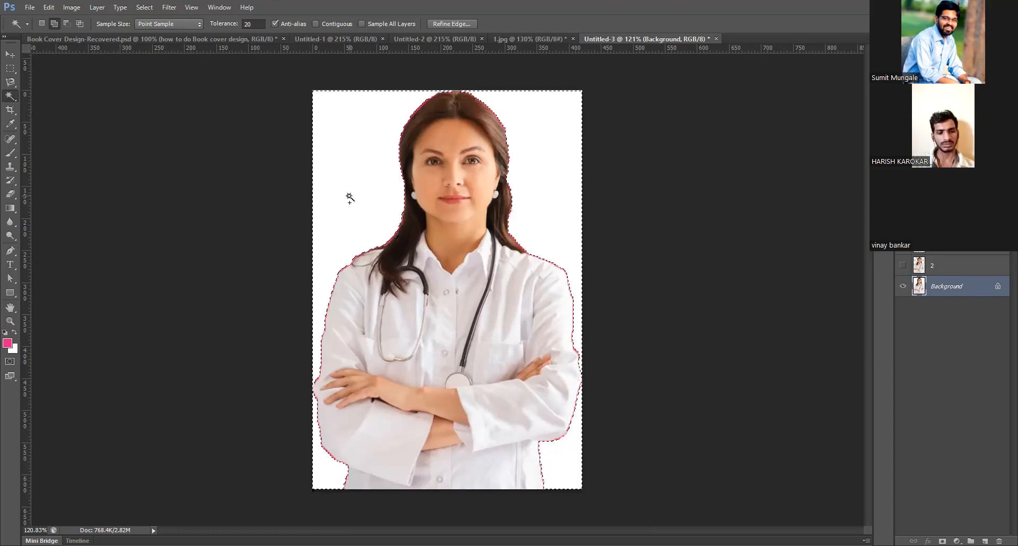
Set the background colour to red (ff0000), refill the selected area around the woman with it, and deselect
click(10, 350)
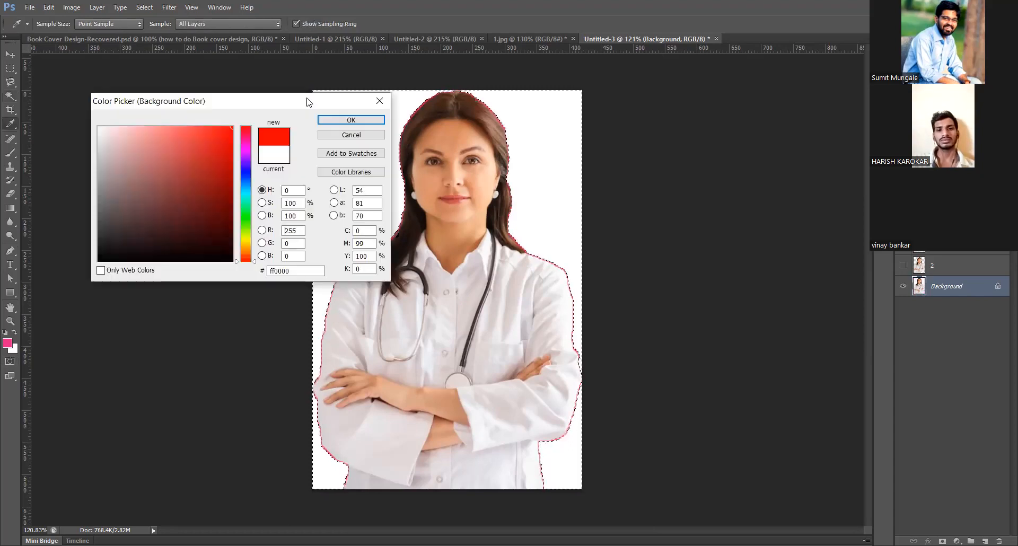
click(351, 120)
key(ctrl+BackSpace)
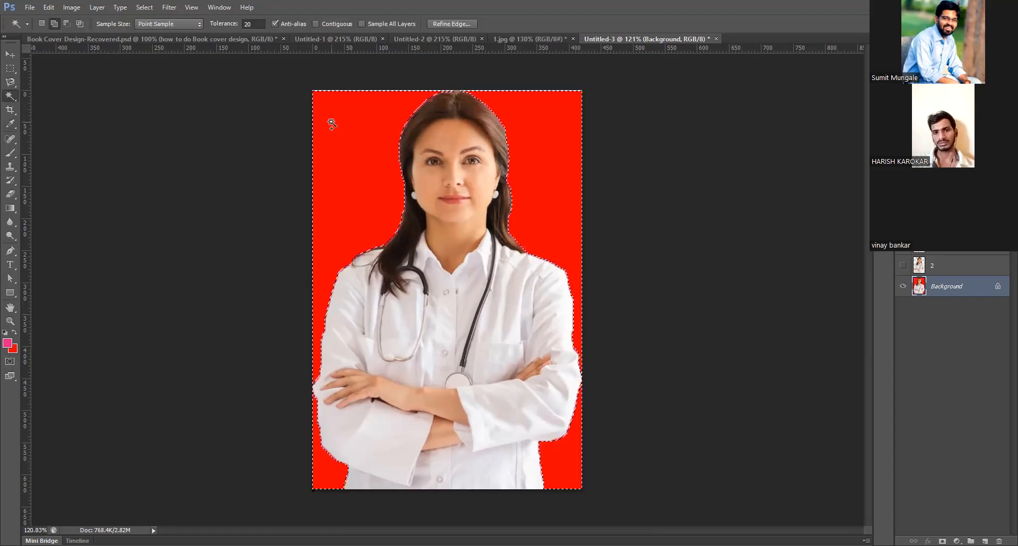
key(ctrl+d)
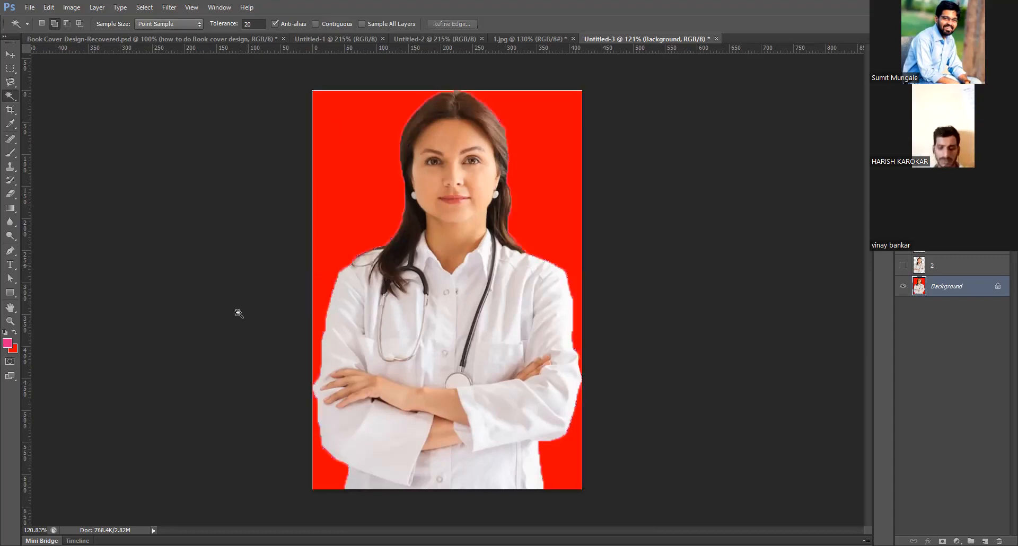
Select the red background with the Magic Wand Tool and inspect the selection edge around the woman's hair and shoulders
click(579, 451)
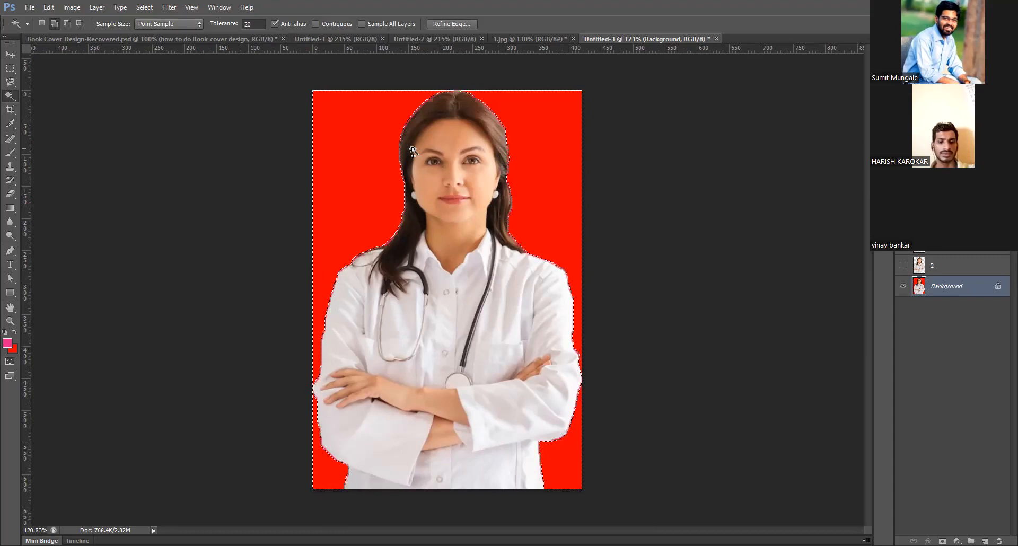
scroll(369, 133, up, 2)
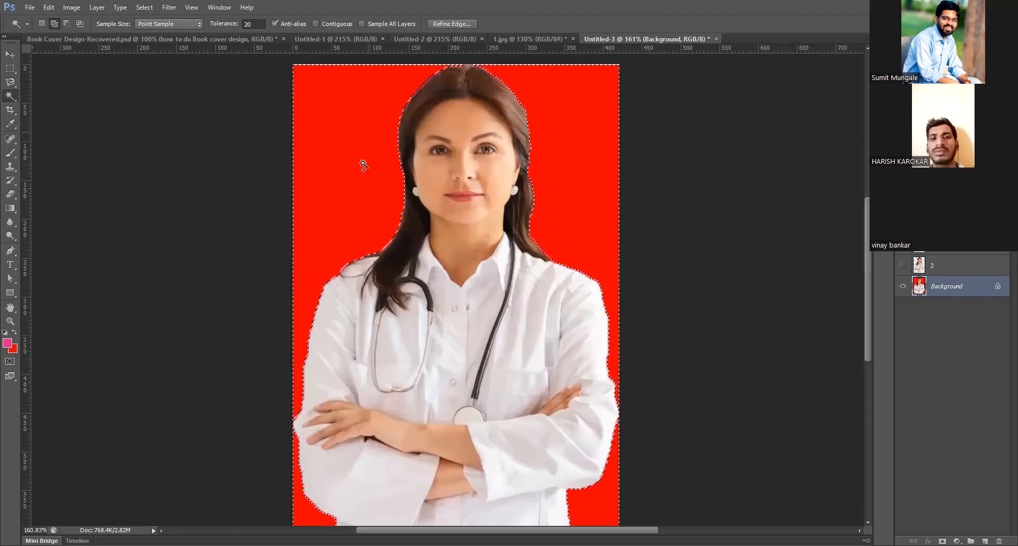
scroll(366, 175, up, 1)
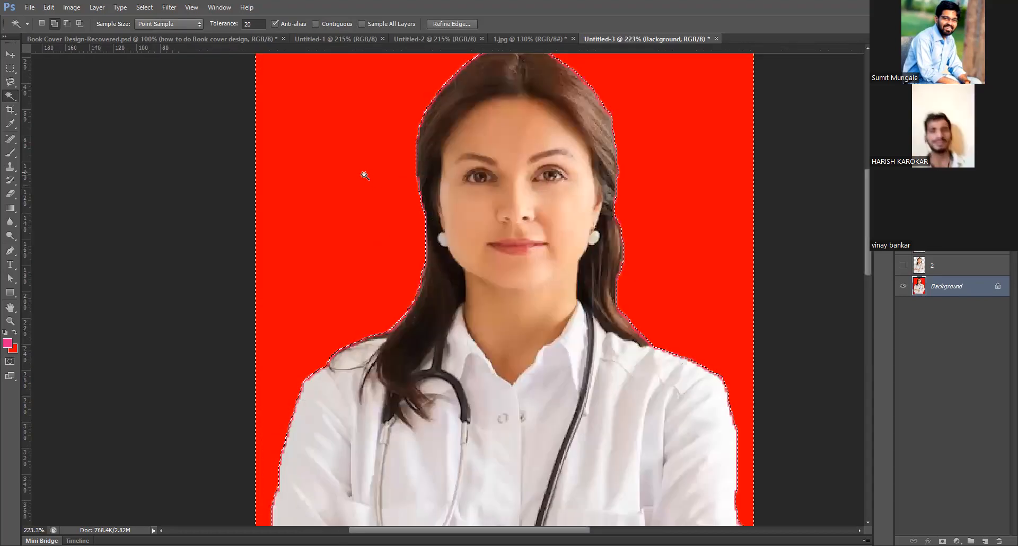
scroll(324, 124, down, 1)
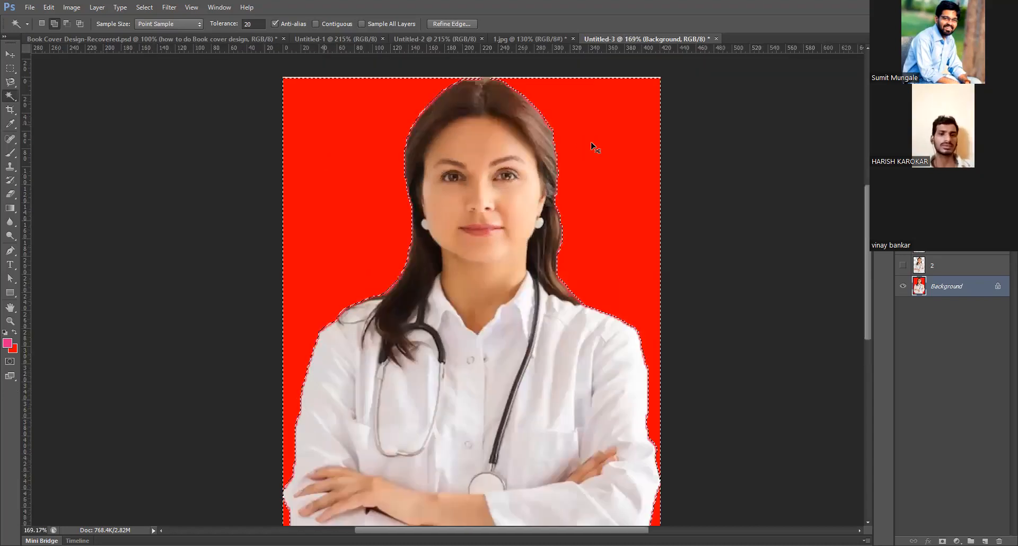
Clear the selection around the woman and start an unconstrained crop of the image with the Crop Tool
key(ctrl+d)
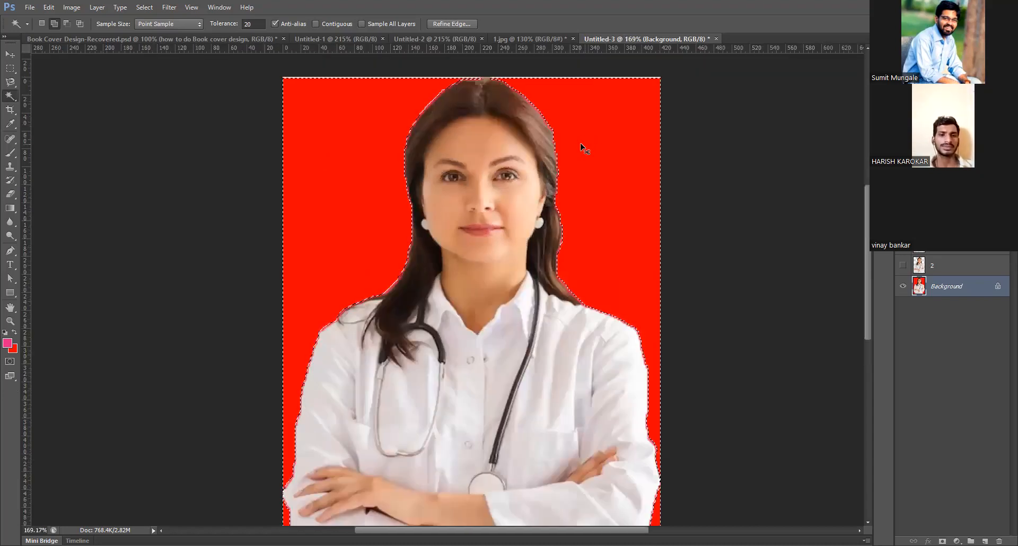
key(c)
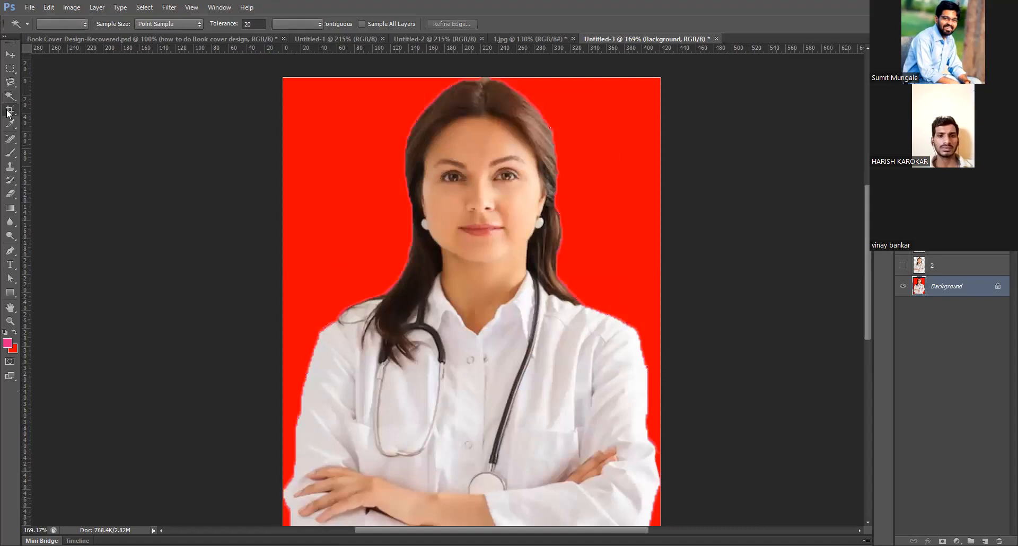
right_click(10, 109)
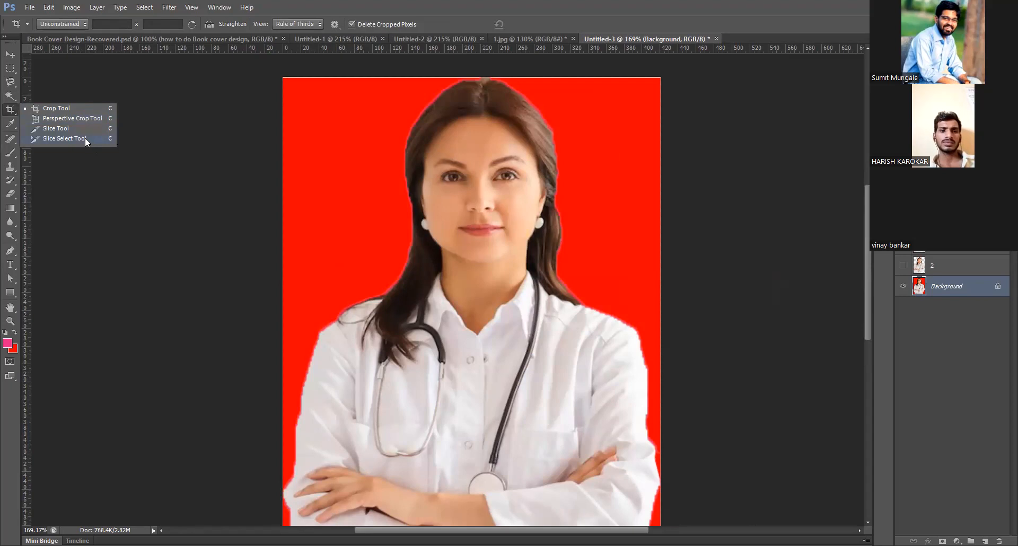
click(96, 108)
scroll(373, 183, down, 3)
click(342, 288)
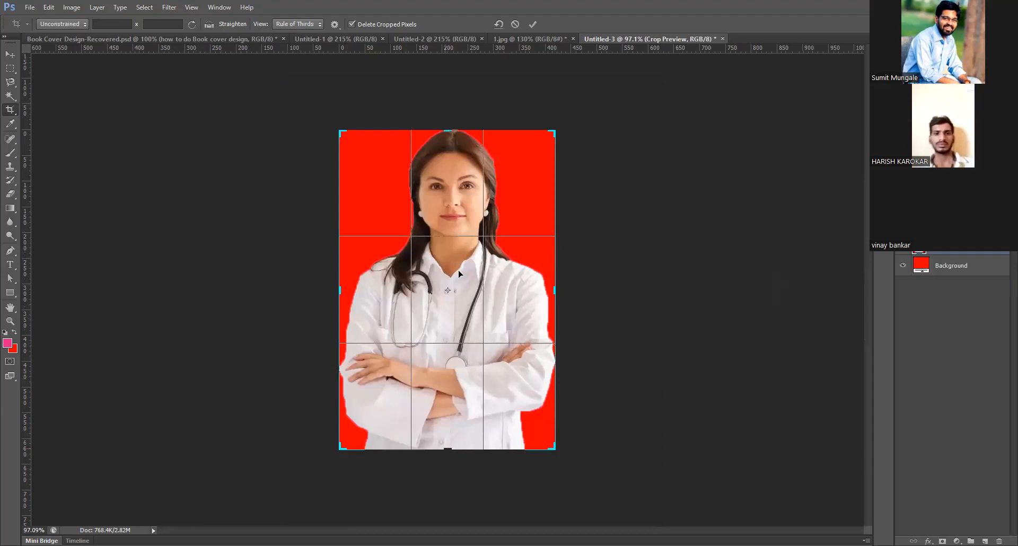
Narrow the crop frame to the woman's head and shoulders, and extend its lower edge slightly down the coat
drag(351, 289, 532, 291)
scroll(531, 290, down, 3)
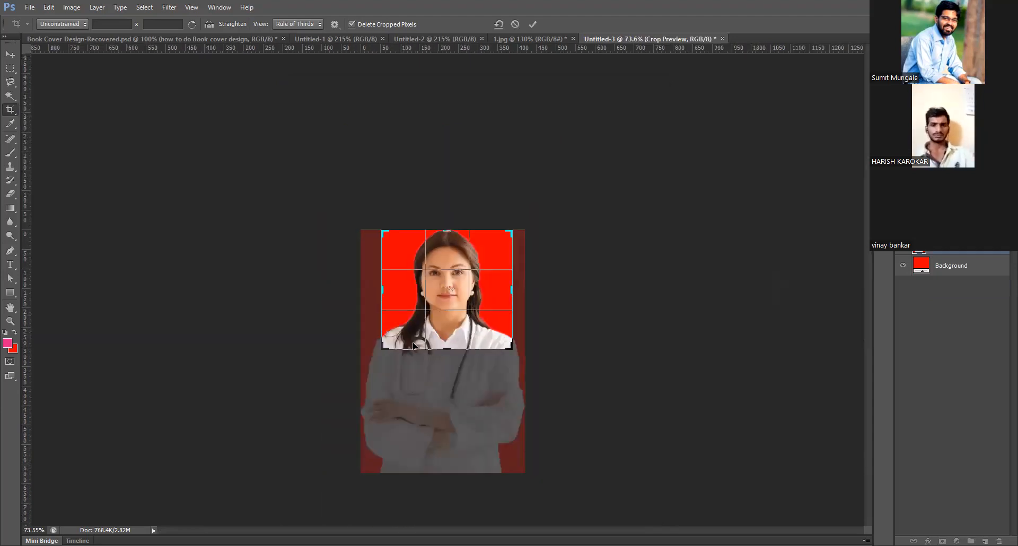
scroll(417, 328, up, 2)
scroll(460, 268, up, 2)
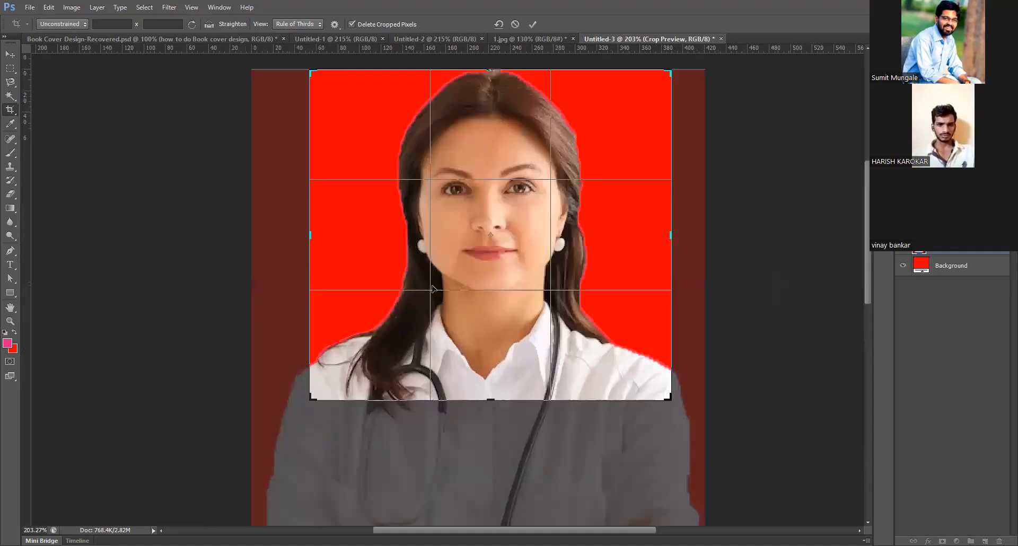
scroll(460, 266, down, 1)
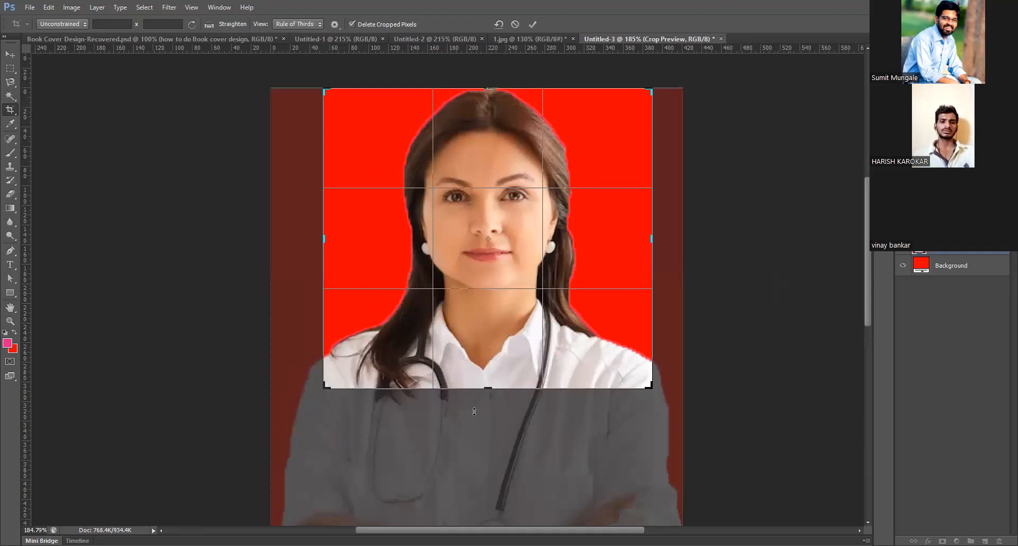
drag(482, 388, 474, 411)
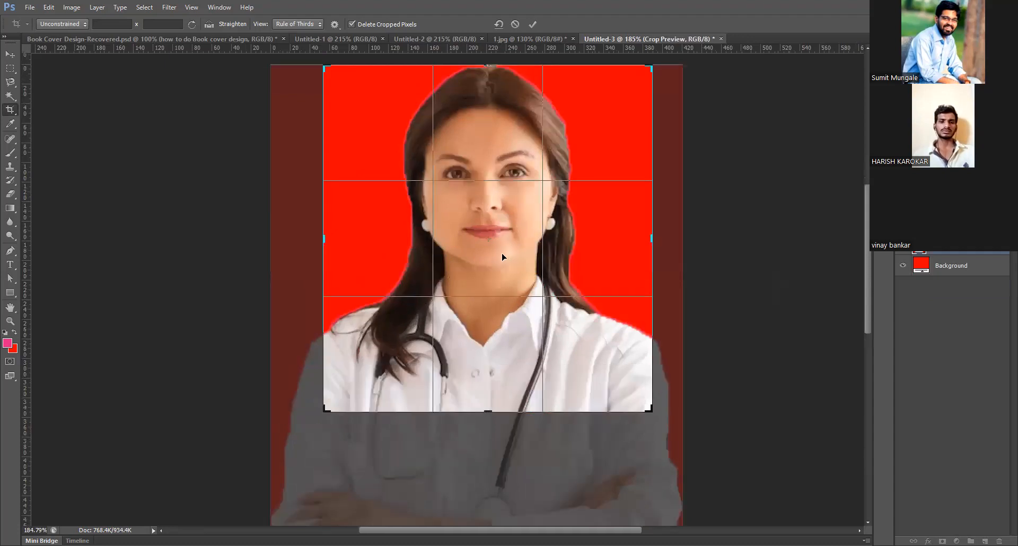
scroll(493, 253, down, 1)
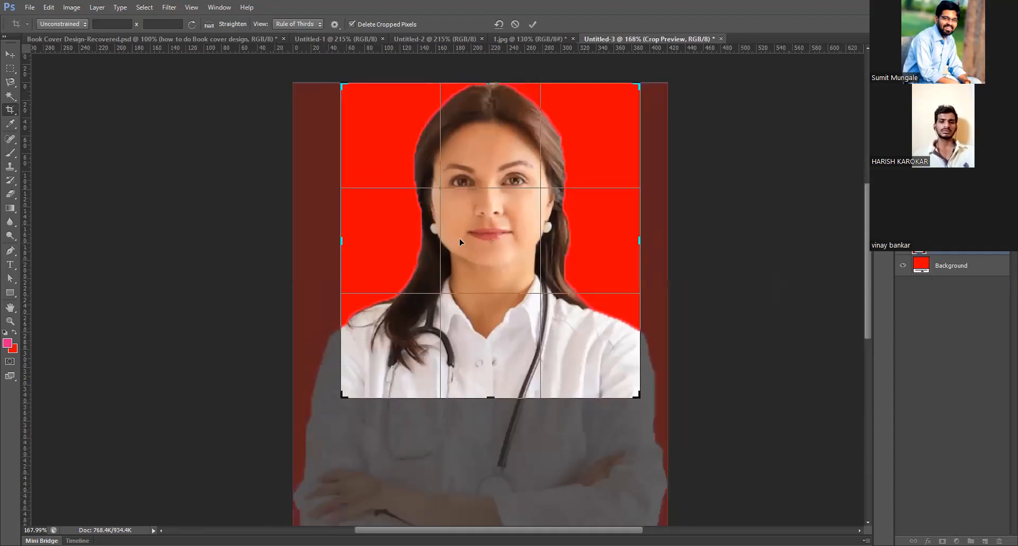
scroll(458, 242, up, 1)
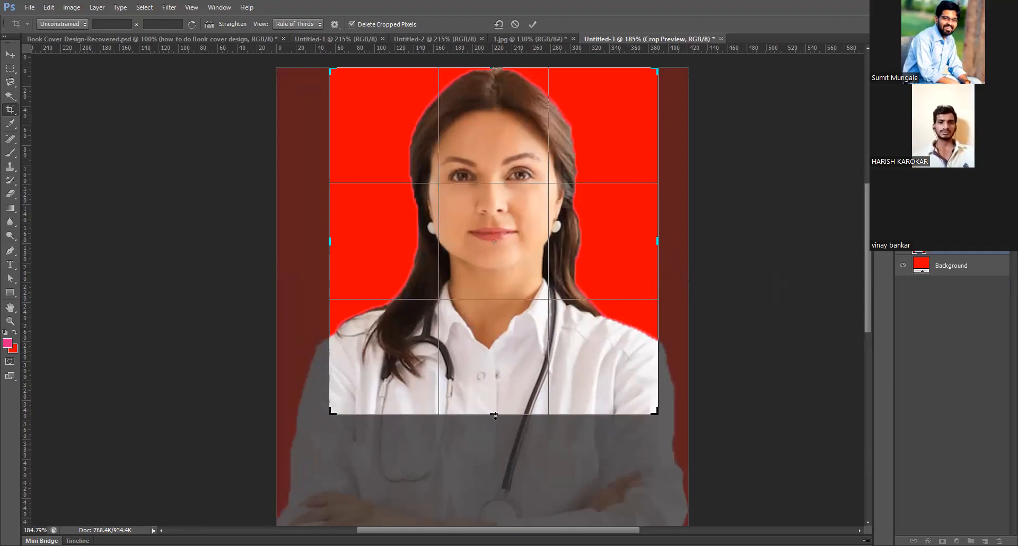
double_click(526, 210)
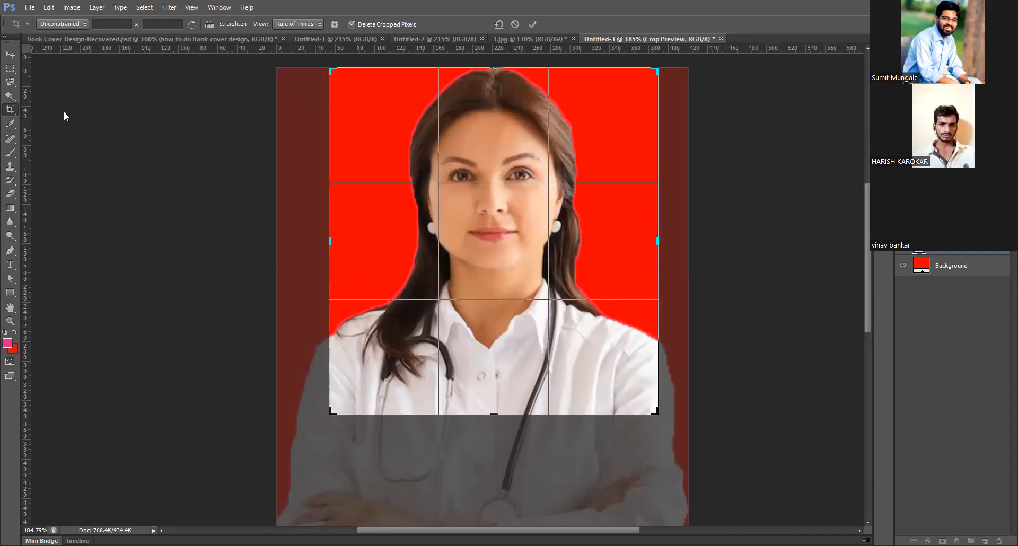
Widen the crop frame on both sides of the woman, and abandon the freehand framing
click(61, 24)
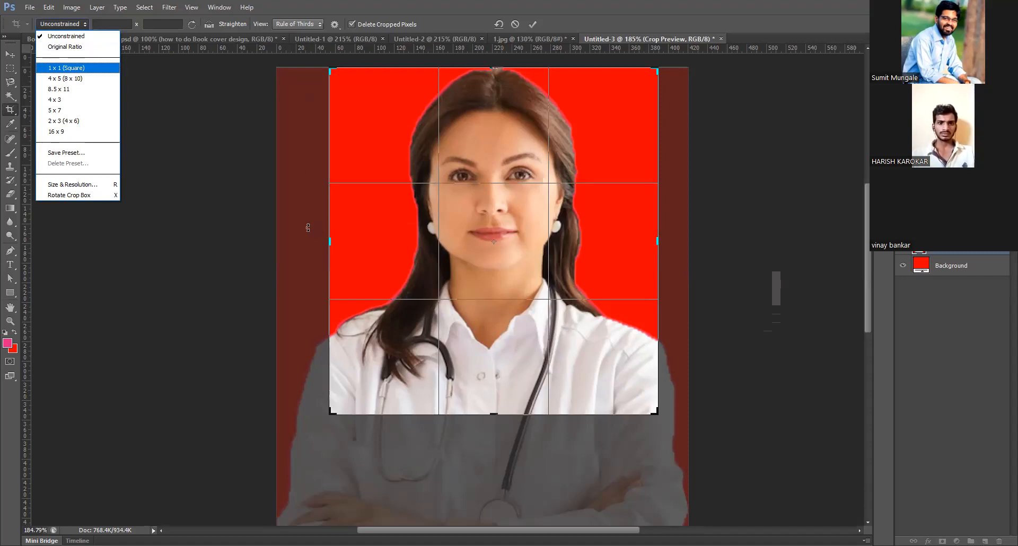
click(331, 241)
drag(329, 241, 297, 240)
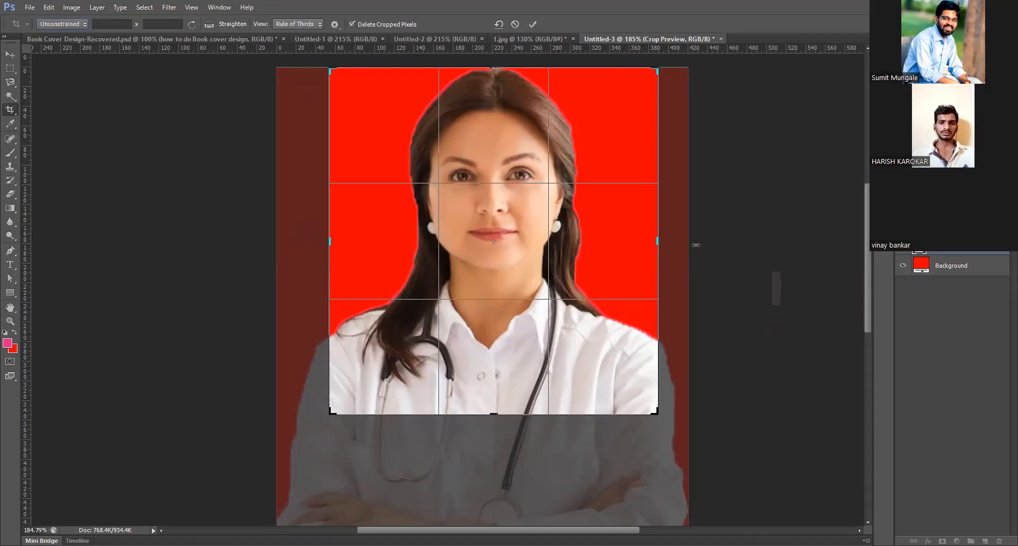
drag(695, 244, 703, 245)
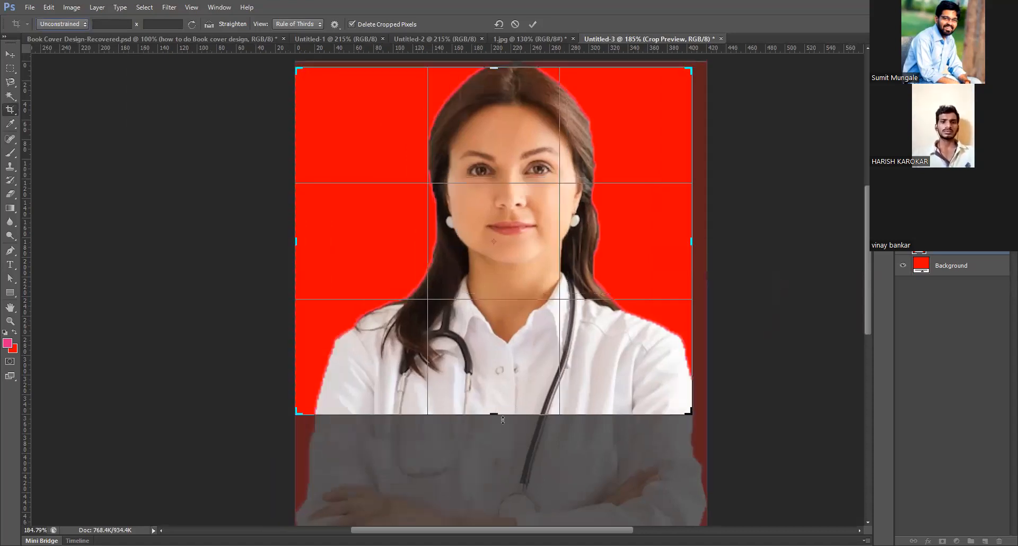
scroll(500, 421, down, 4)
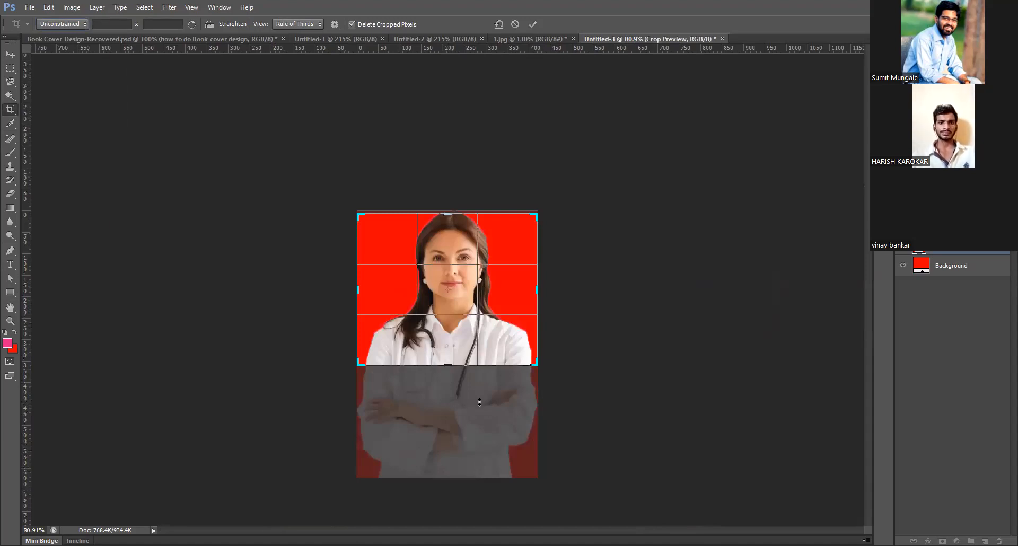
key(Escape)
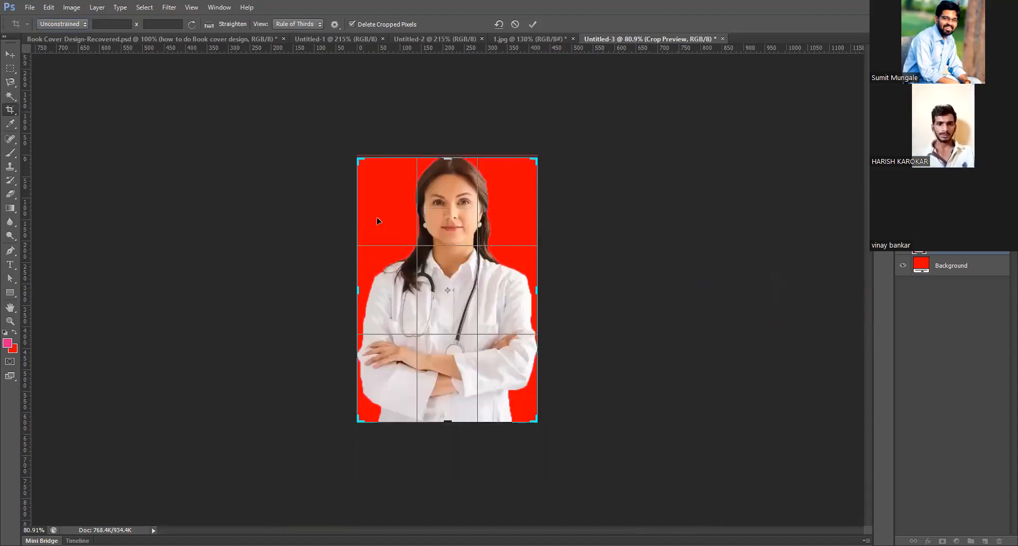
Set the crop ratio to Original Ratio and apply the crop to the whole portrait
click(74, 25)
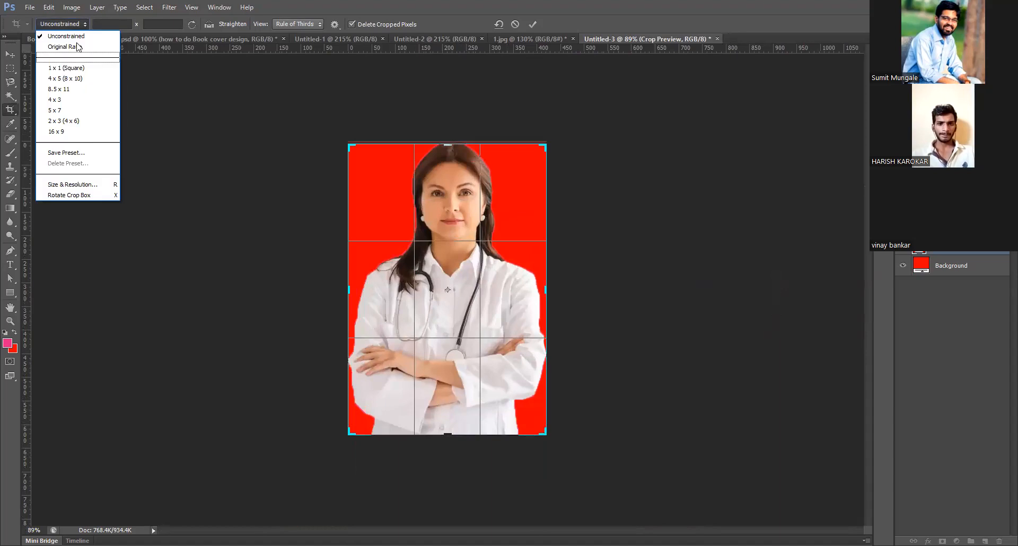
click(77, 47)
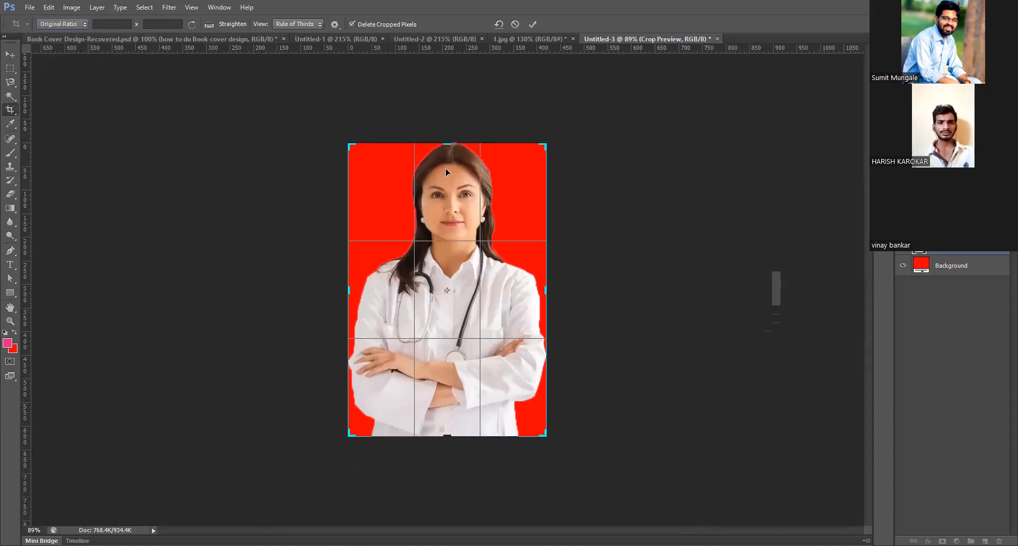
click(533, 25)
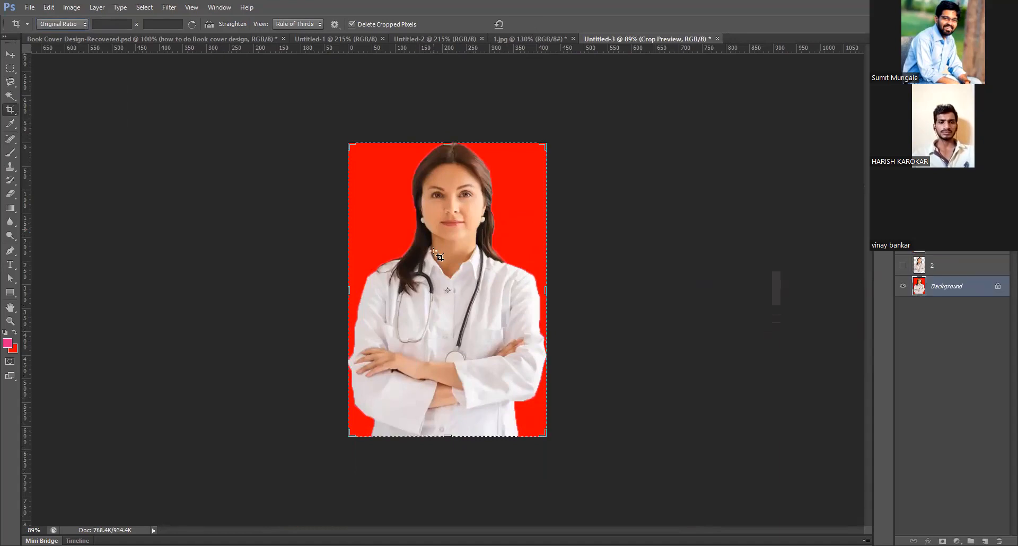
scroll(438, 257, up, 3)
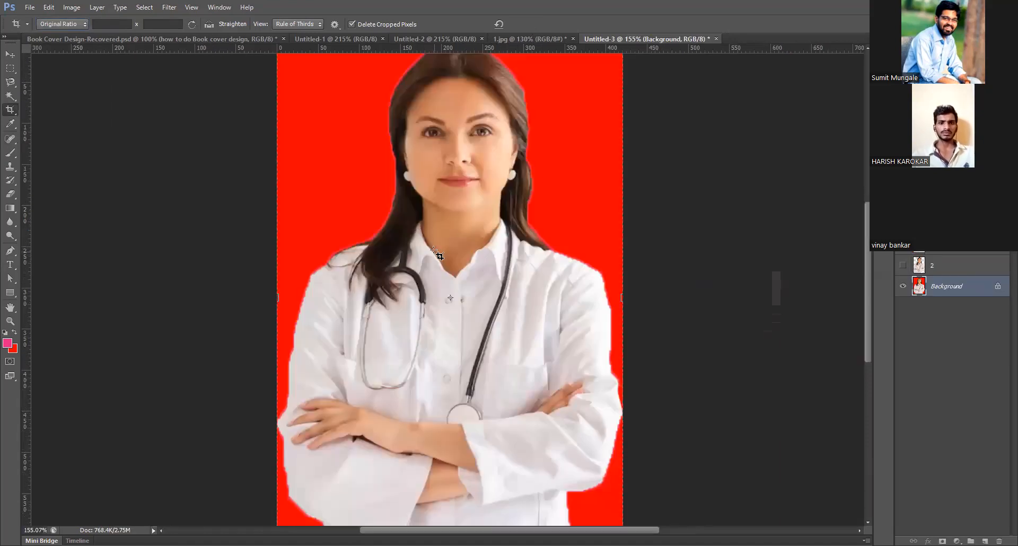
scroll(450, 459, down, 2)
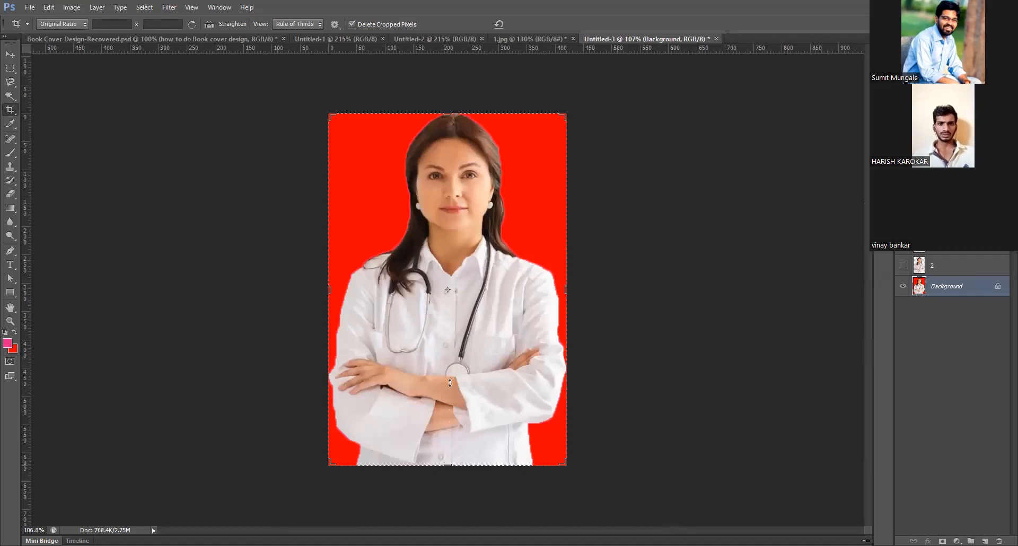
Start another crop of the portrait and try preset ratios including 1 x 1 (Square) and 16 x 9
click(407, 377)
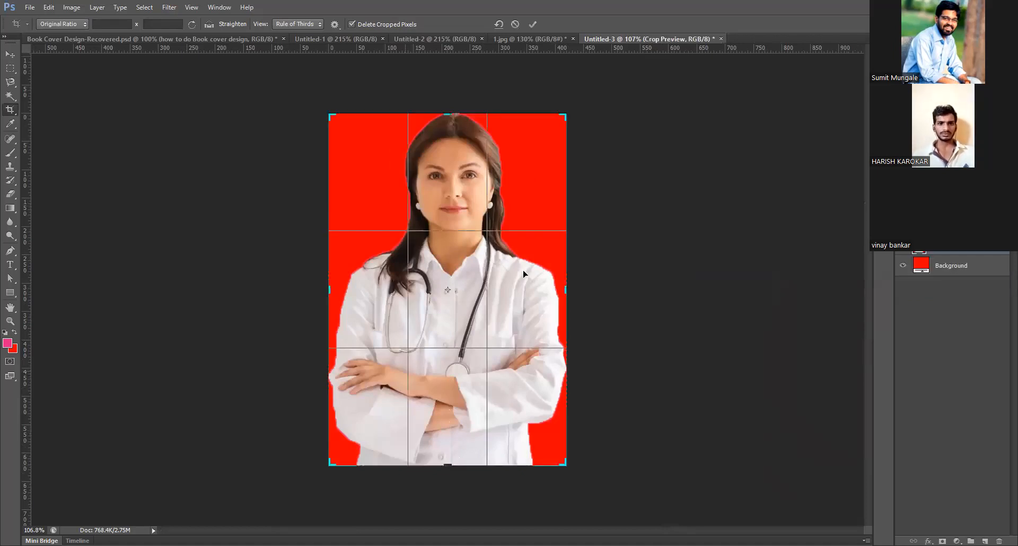
click(60, 26)
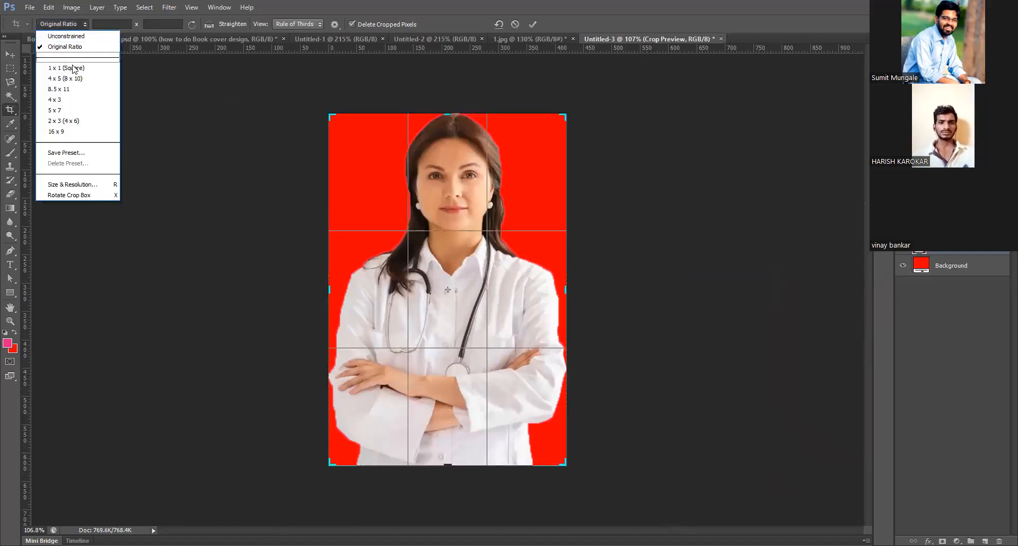
click(70, 65)
click(62, 24)
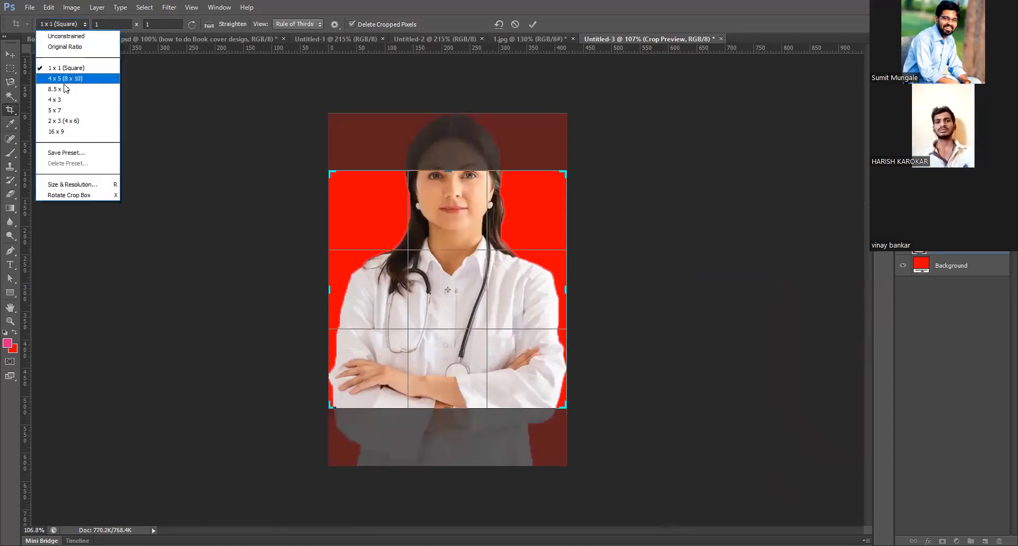
click(66, 106)
click(64, 25)
click(73, 133)
Set the crop ratio to 5 x 7 and crop the portrait to it
click(62, 26)
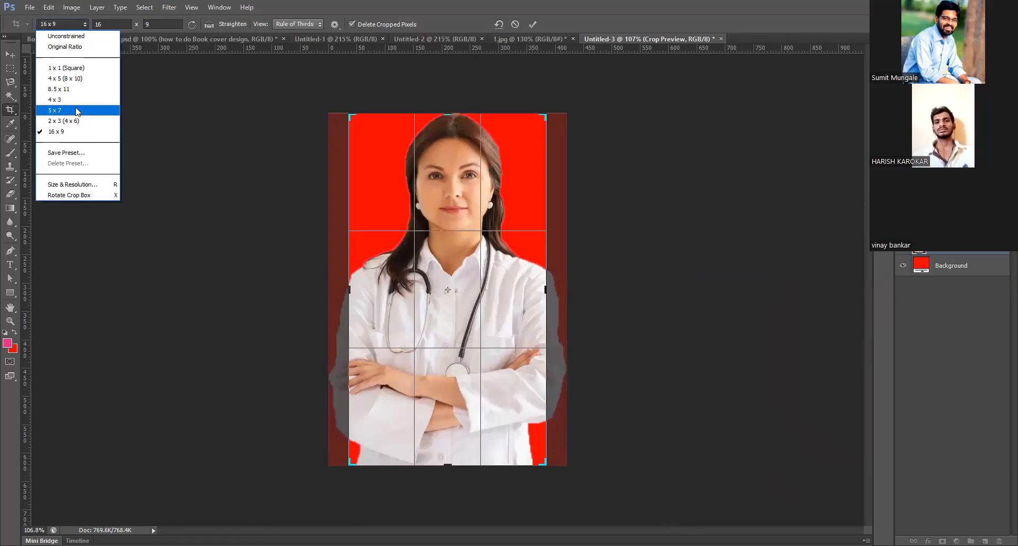
click(74, 110)
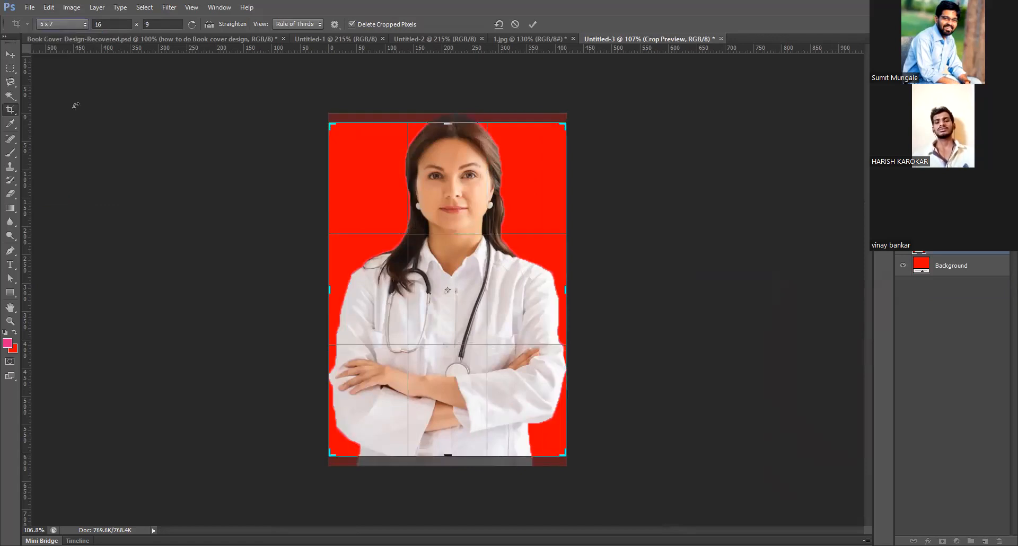
click(72, 24)
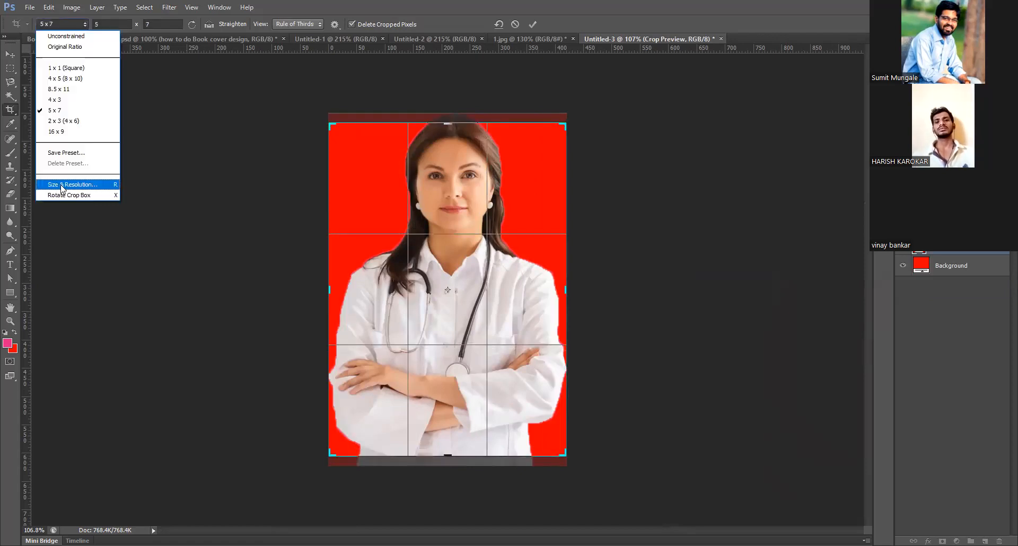
click(159, 83)
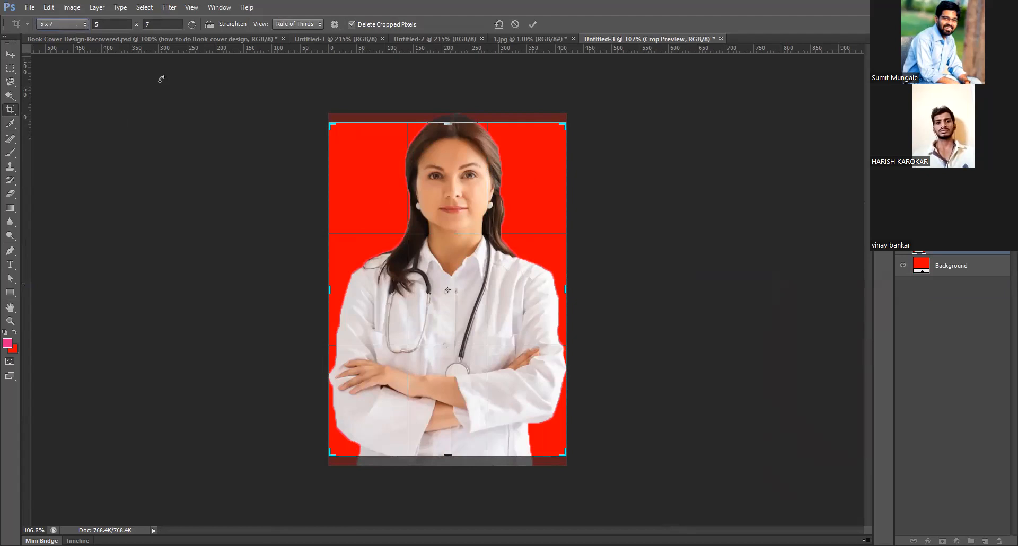
click(515, 24)
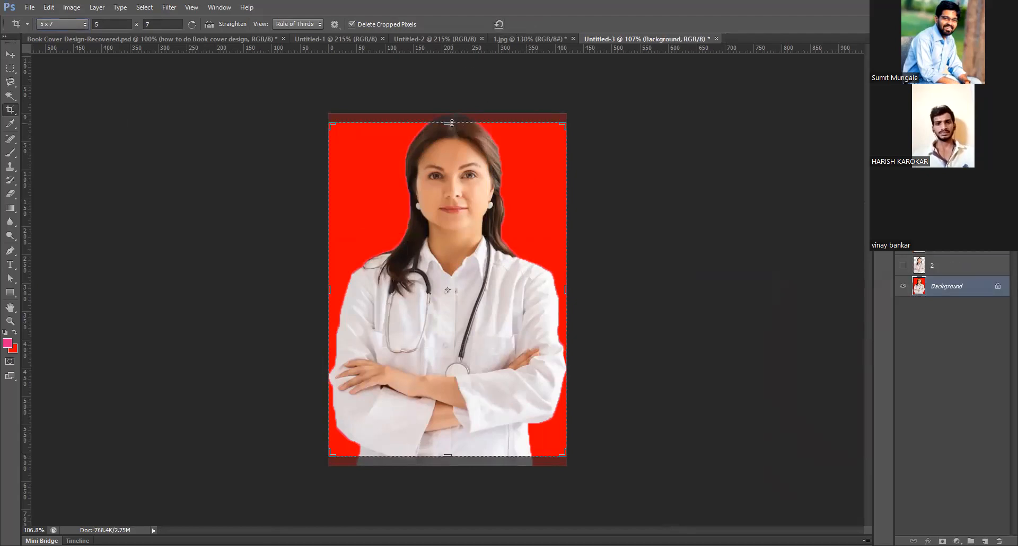
key(Return)
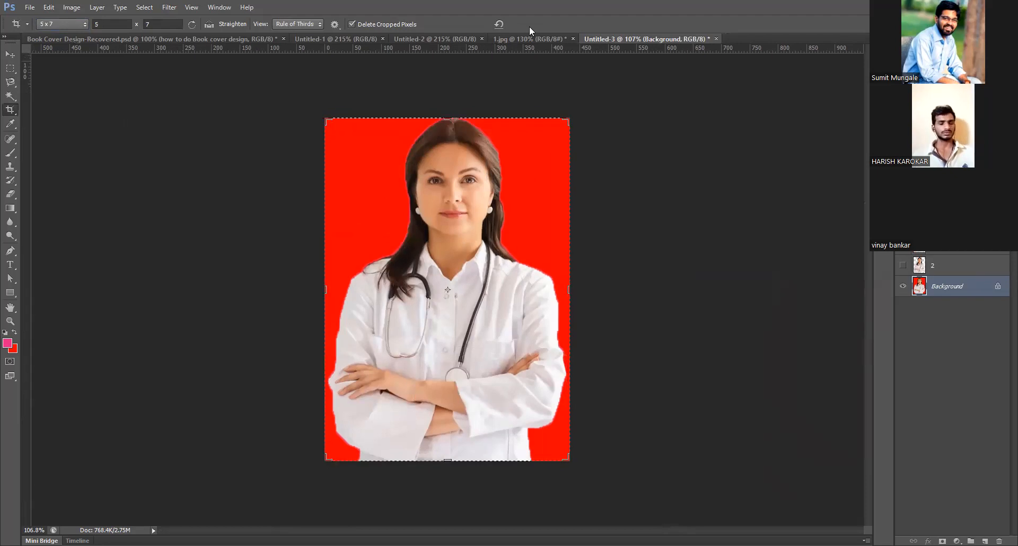
Look through the variants of the Crop Tool, including the Perspective Crop Tool, and return to the Move Tool
click(10, 54)
click(10, 109)
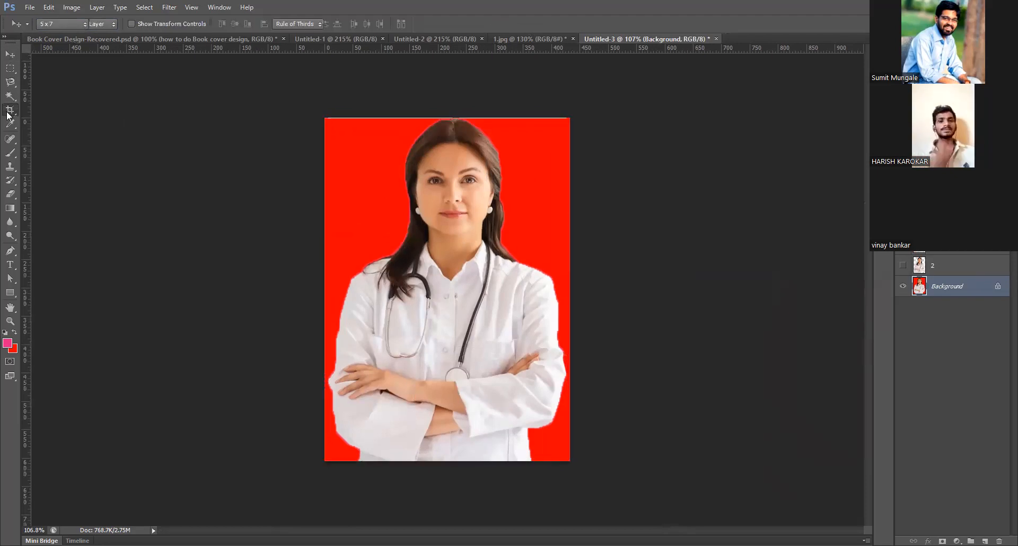
right_click(10, 109)
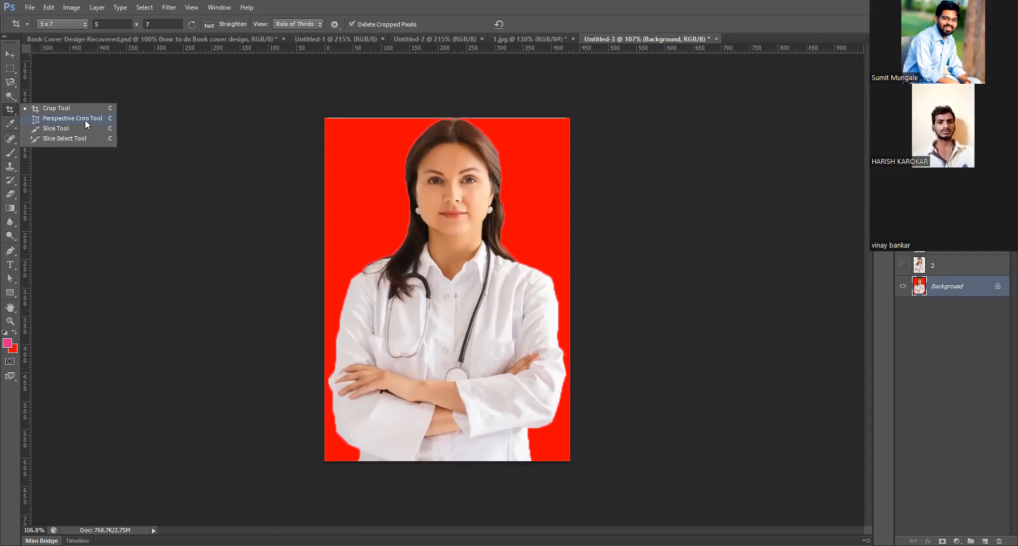
click(10, 54)
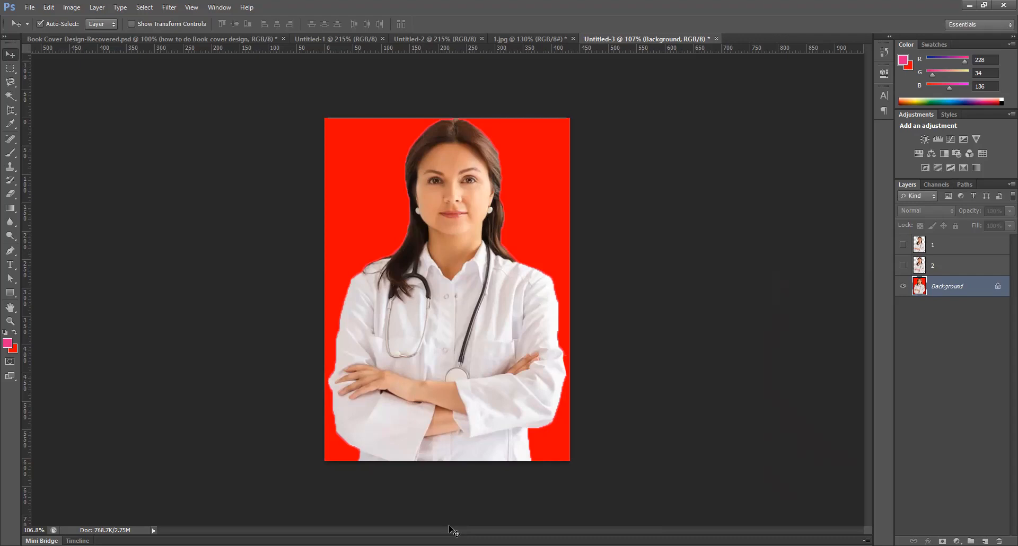
Create a new document, paste the copied photo of the brick waterfront building into it, and fit it in view
key(ctrl+n)
key(Return)
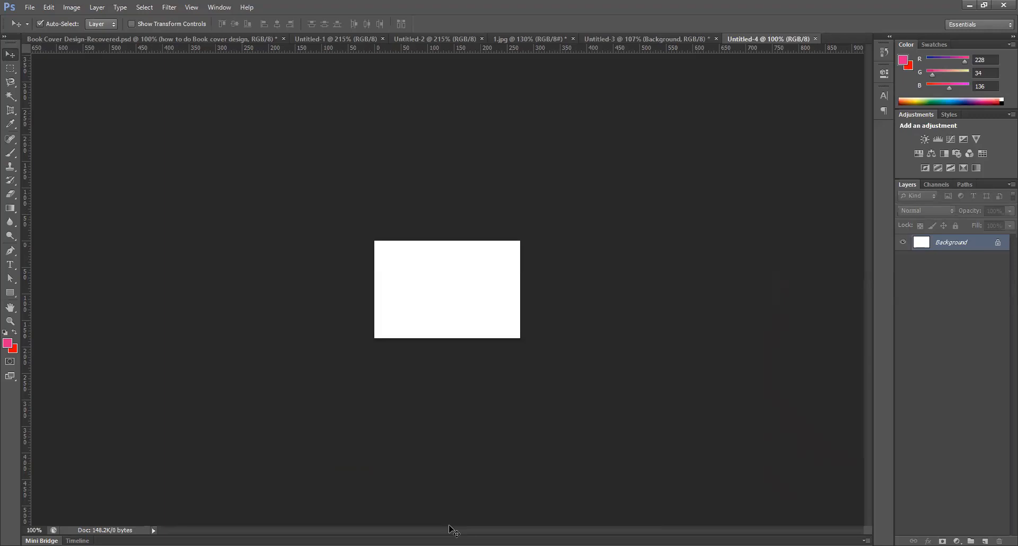
key(ctrl+v)
key(ctrl+0)
scroll(511, 205, down, 1)
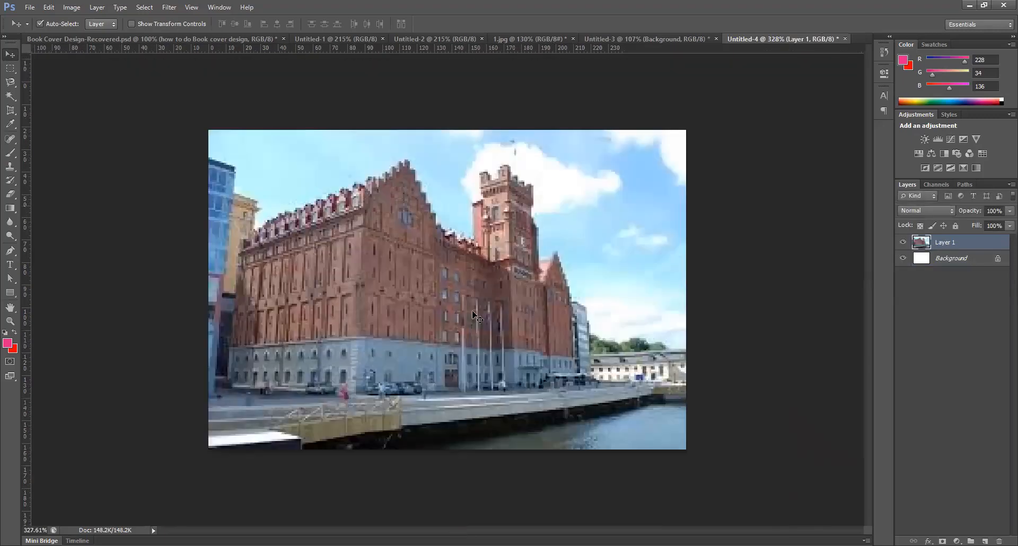
Activate the Perspective Crop Tool for the brick waterfront building photo
scroll(476, 316, down, 1)
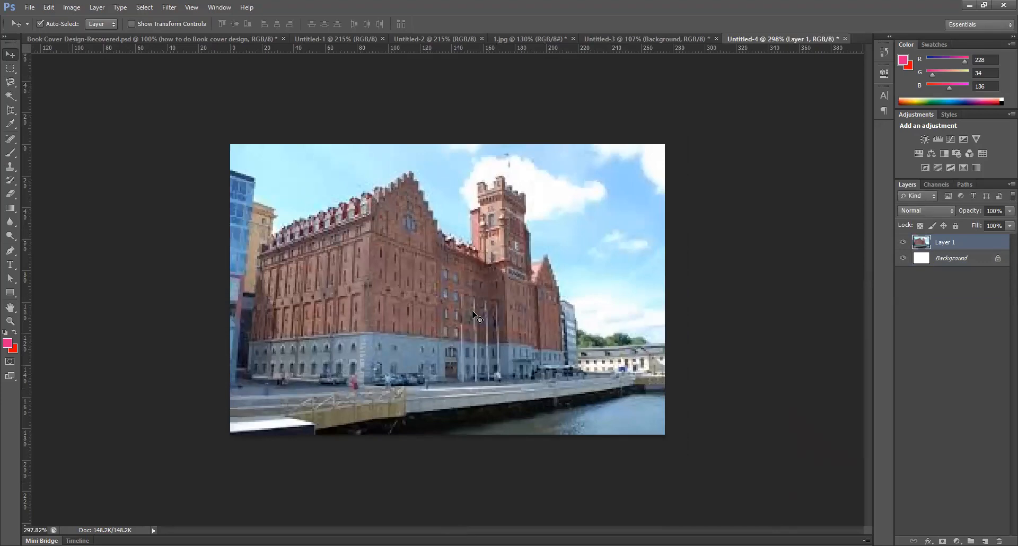
click(11, 111)
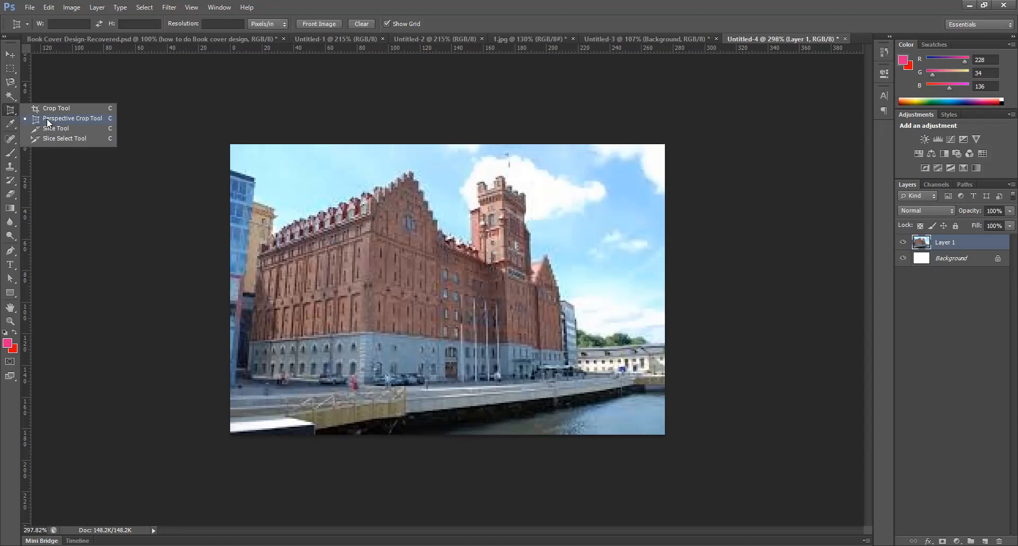
click(434, 154)
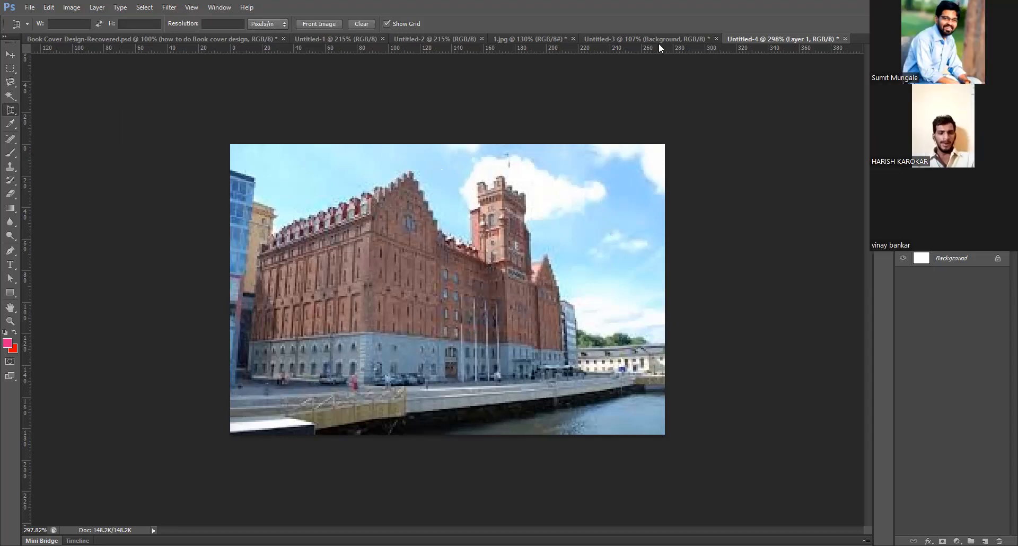
Switch to the portrait document and bring up a 5 x 7 crop preview with the Crop Tool
key(ctrl+shift+Tab)
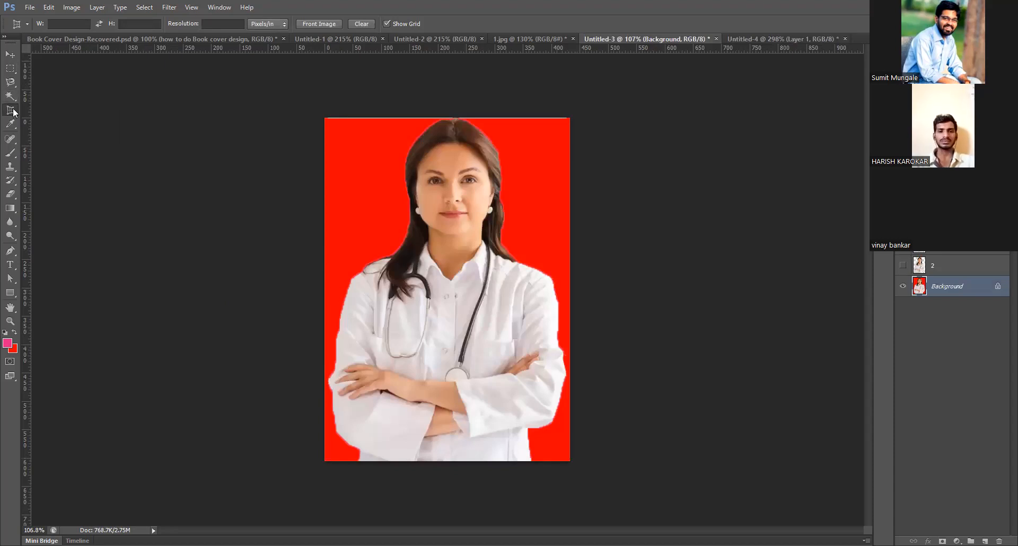
key(shift+c)
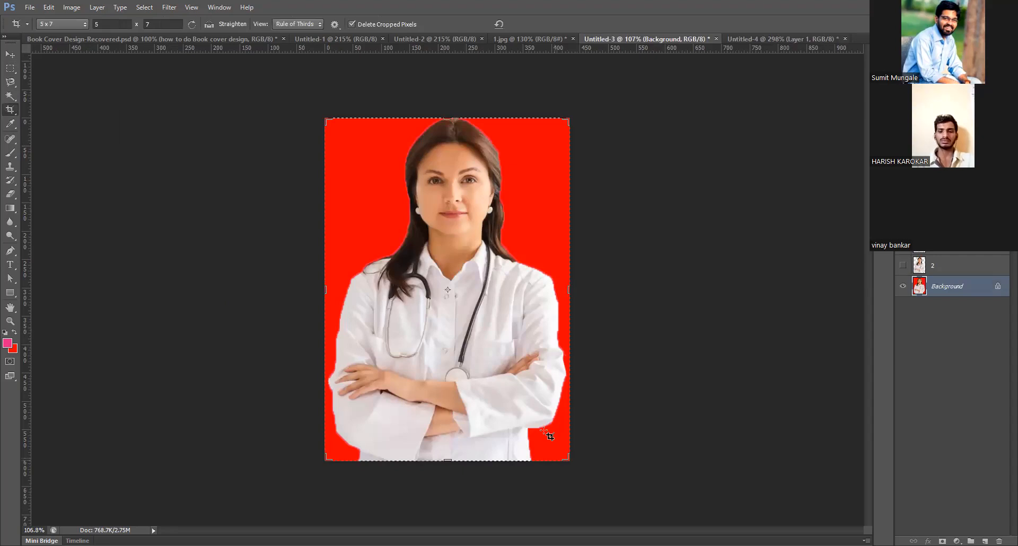
click(469, 351)
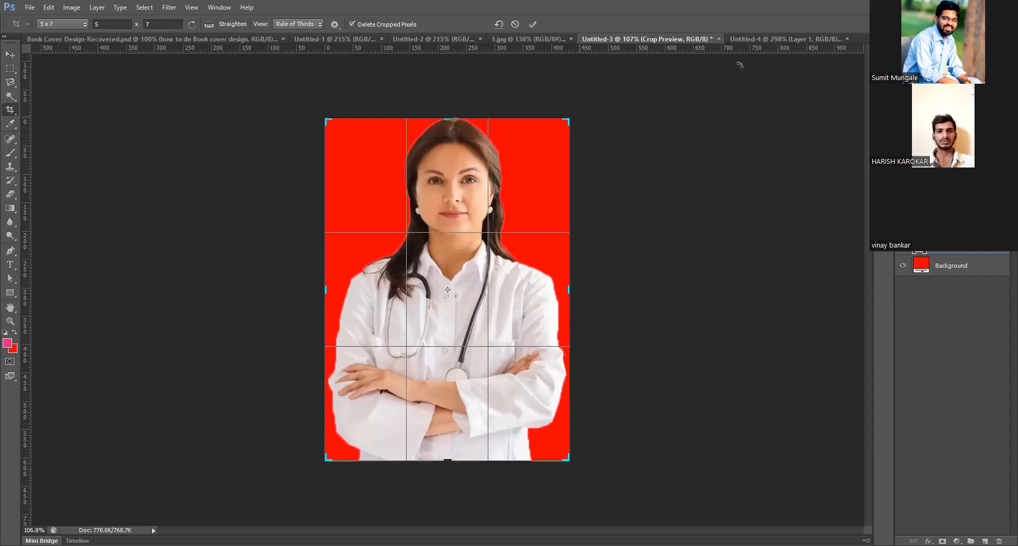
Crop the waterfront building photo at the 5 x 7 ratio, widening the crop frame to the photo's full width
click(777, 40)
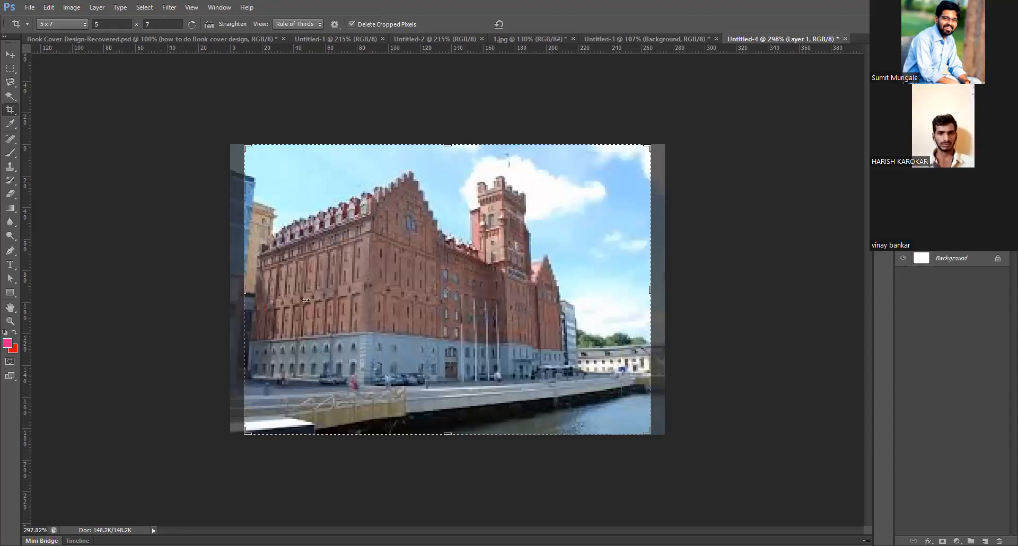
drag(650, 291, 665, 292)
key(Return)
key(v)
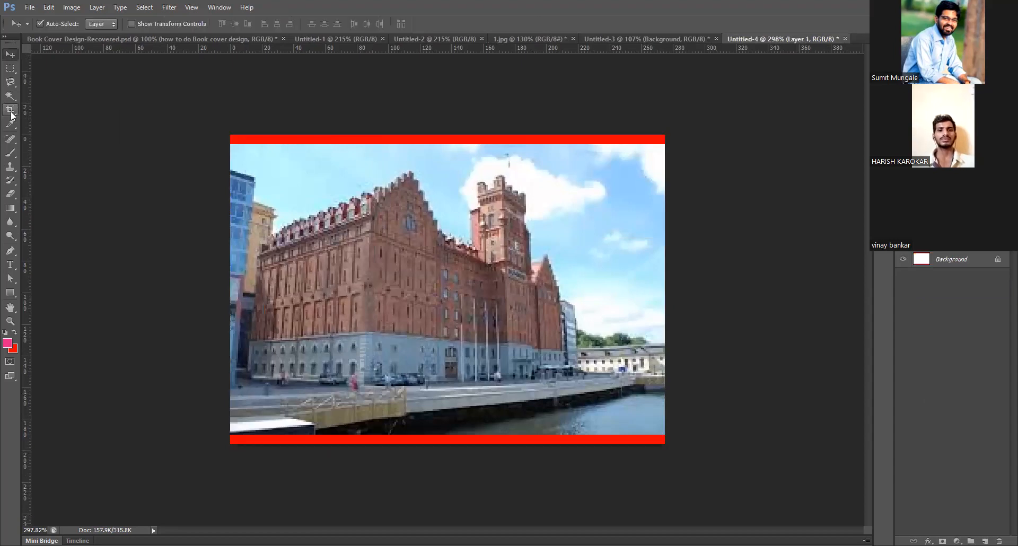
right_click(12, 114)
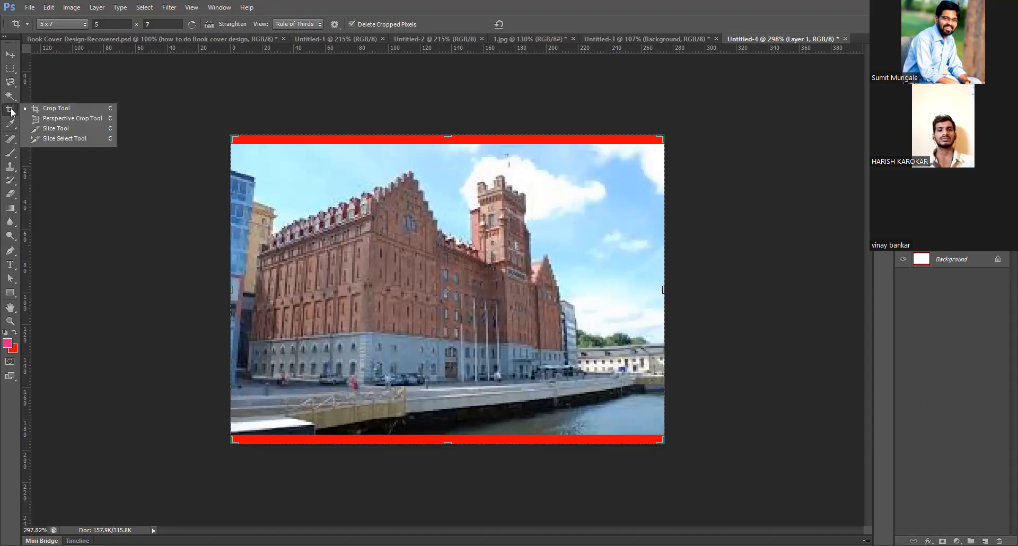
click(14, 55)
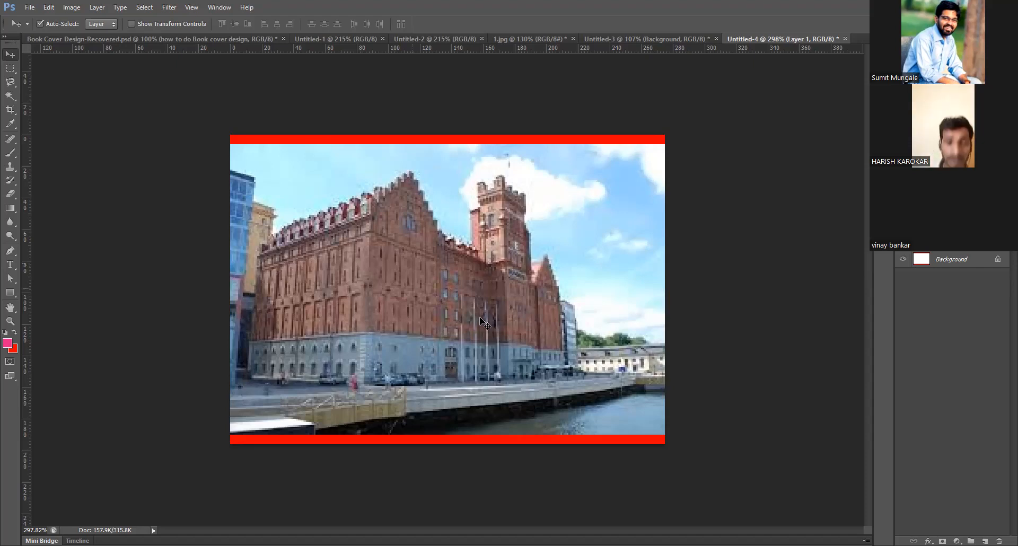
scroll(488, 328, up, 1)
scroll(510, 260, up, 5)
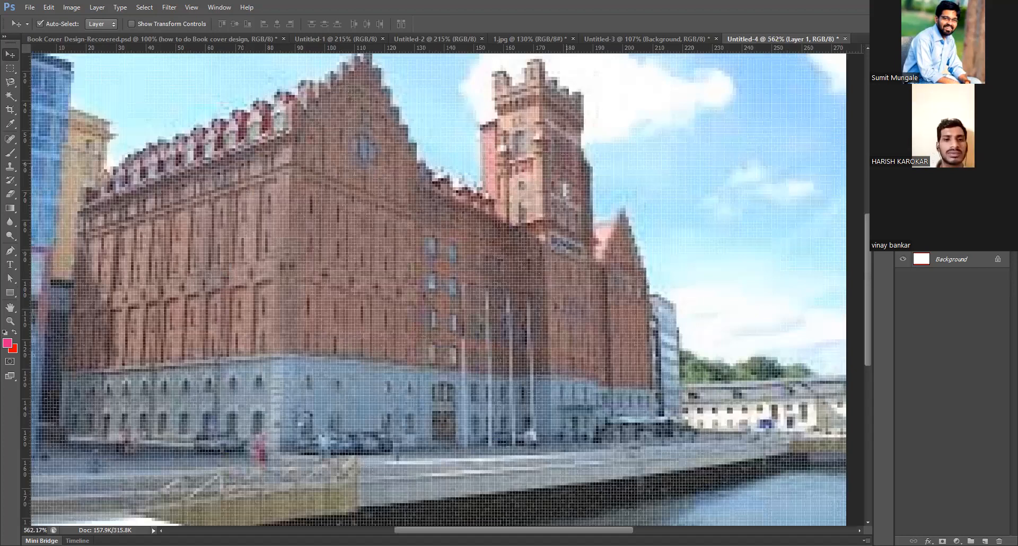
scroll(567, 253, down, 3)
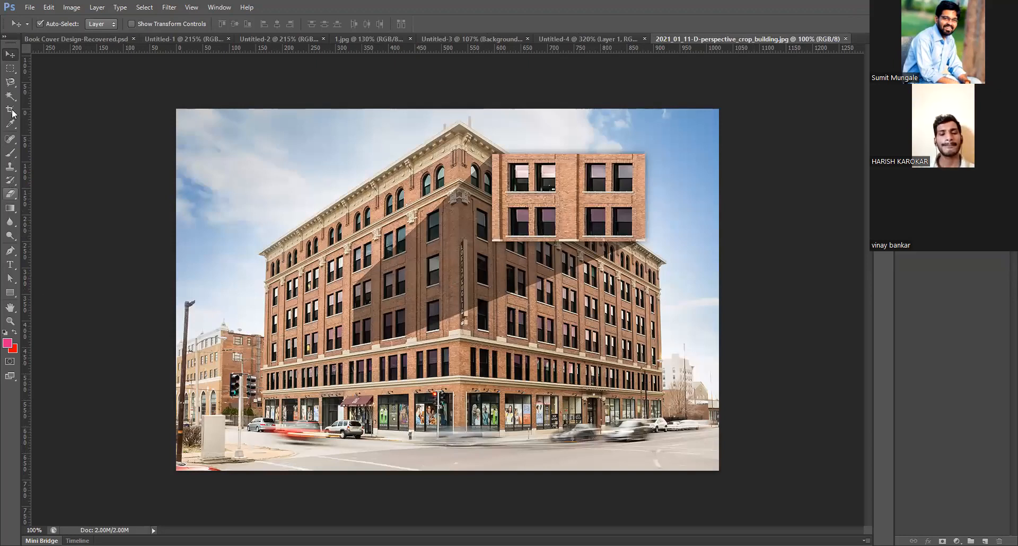
Try a perspective crop of the corner building photo around its left facade, from roofline to street level, and undo it
drag(10, 109, 48, 125)
click(47, 122)
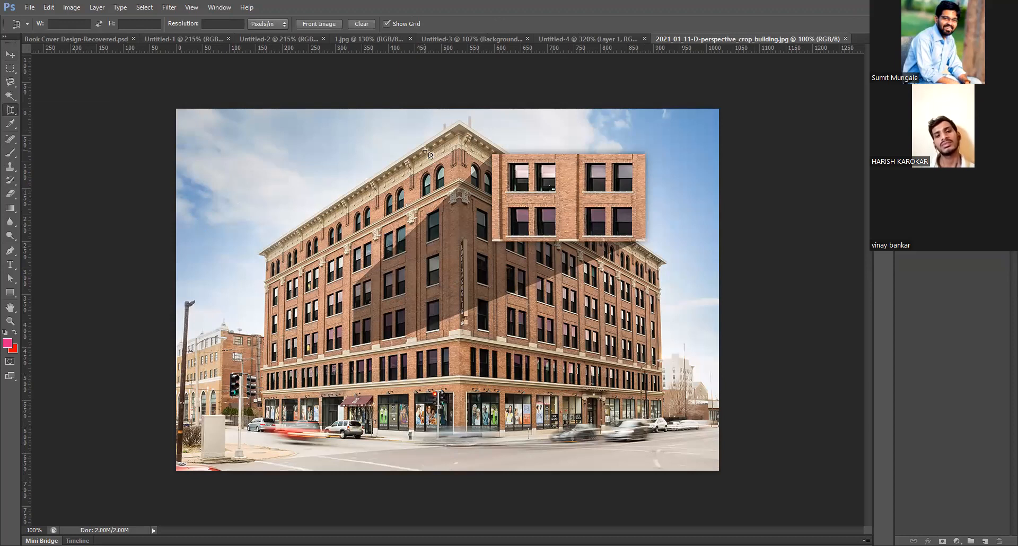
click(458, 121)
click(458, 435)
click(262, 378)
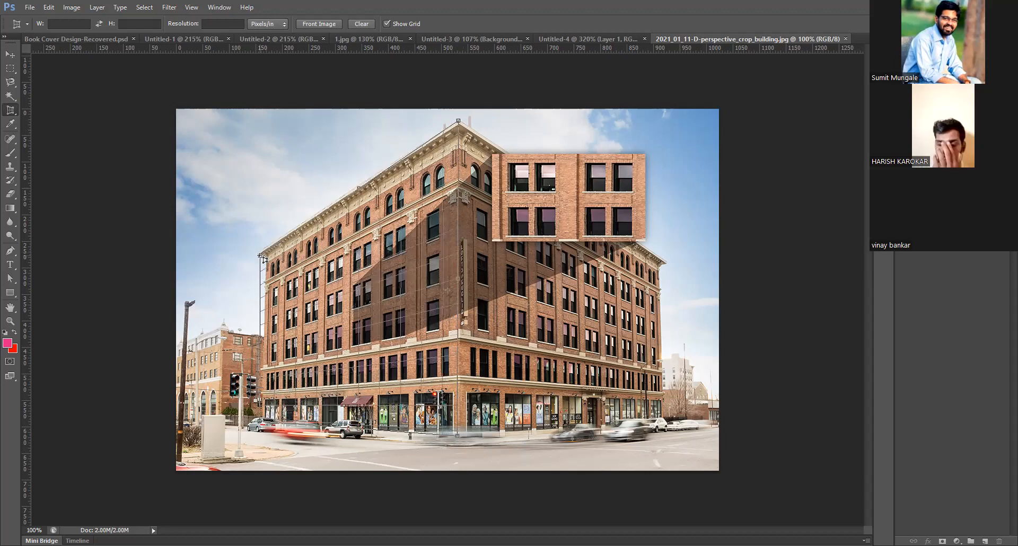
click(260, 257)
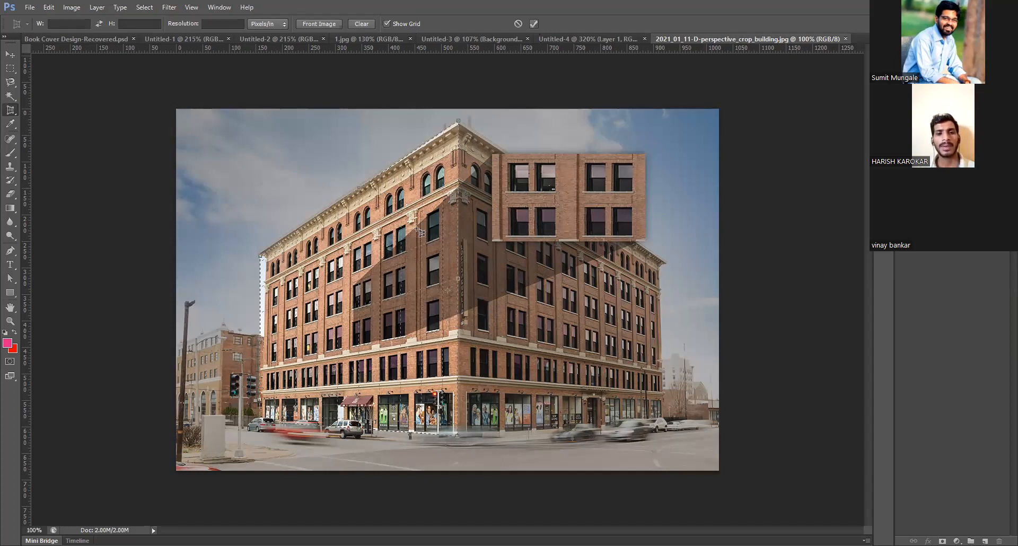
key(Return)
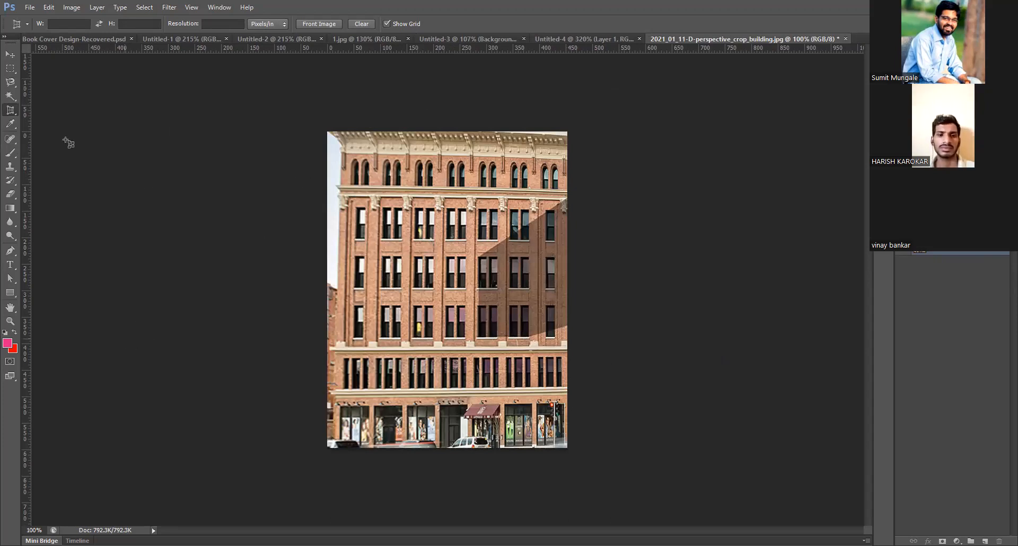
key(ctrl+z)
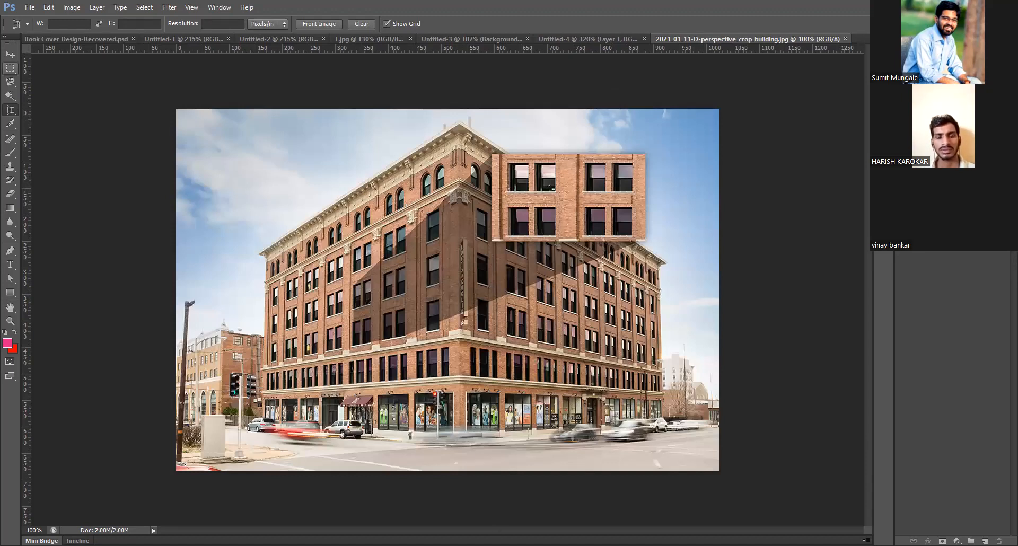
key(v)
mouse_move(244, 224)
mouse_down()
mouse_move(455, 266)
mouse_move(462, 439)
mouse_move(258, 438)
mouse_up()
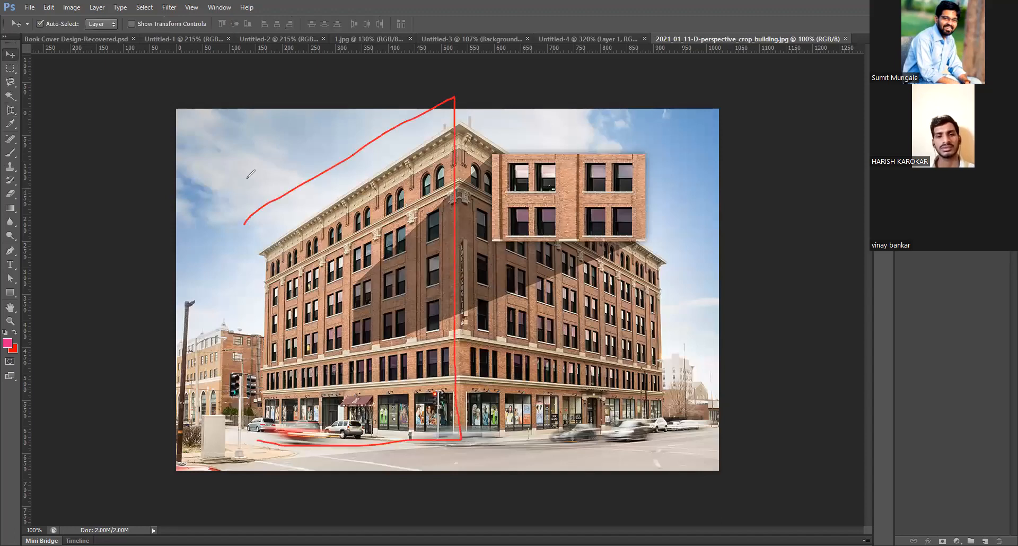
drag(248, 207, 242, 456)
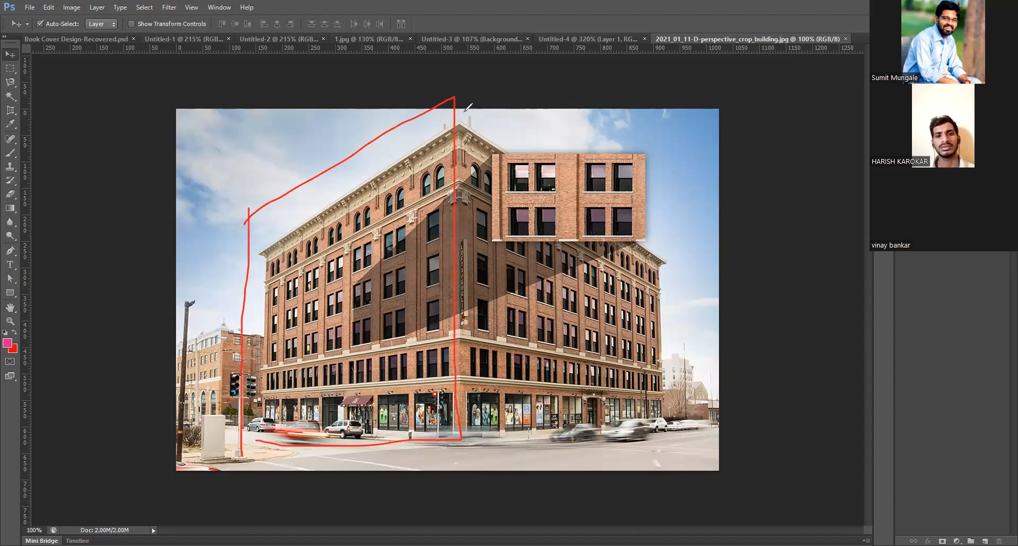
mouse_move(479, 422)
mouse_down()
mouse_move(463, 110)
mouse_move(468, 434)
mouse_up()
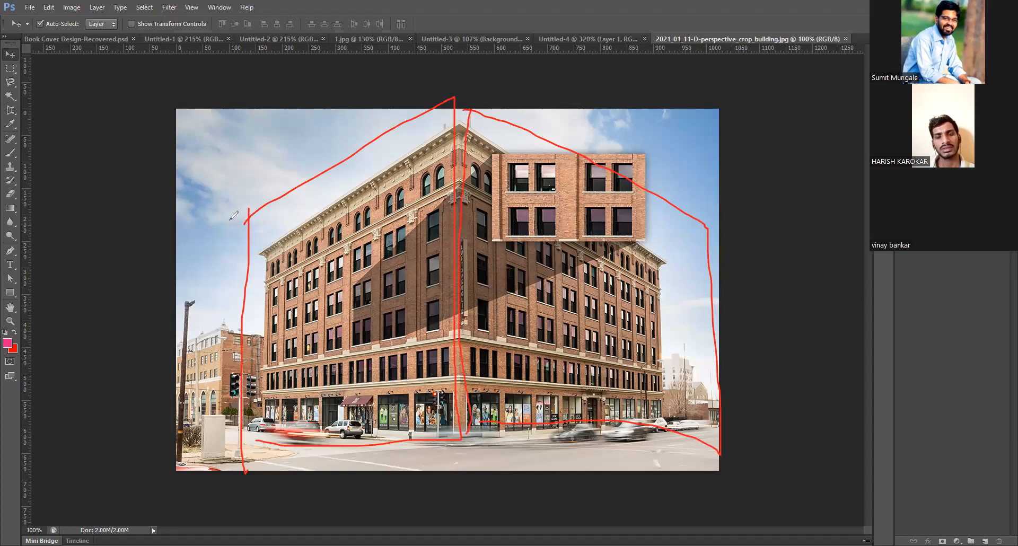
drag(231, 422, 238, 395)
drag(219, 259, 254, 228)
drag(677, 230, 680, 397)
mouse_move(662, 383)
mouse_down()
mouse_move(692, 375)
mouse_move(693, 352)
mouse_up()
drag(679, 241, 668, 247)
drag(681, 232, 684, 239)
mouse_move(524, 119)
mouse_down()
mouse_move(702, 193)
mouse_move(525, 132)
mouse_up()
mouse_move(678, 461)
mouse_down()
mouse_move(678, 449)
mouse_move(691, 457)
mouse_up()
drag(481, 471, 483, 450)
drag(469, 458, 483, 450)
mouse_move(263, 470)
mouse_down()
mouse_move(317, 452)
mouse_move(317, 468)
mouse_up()
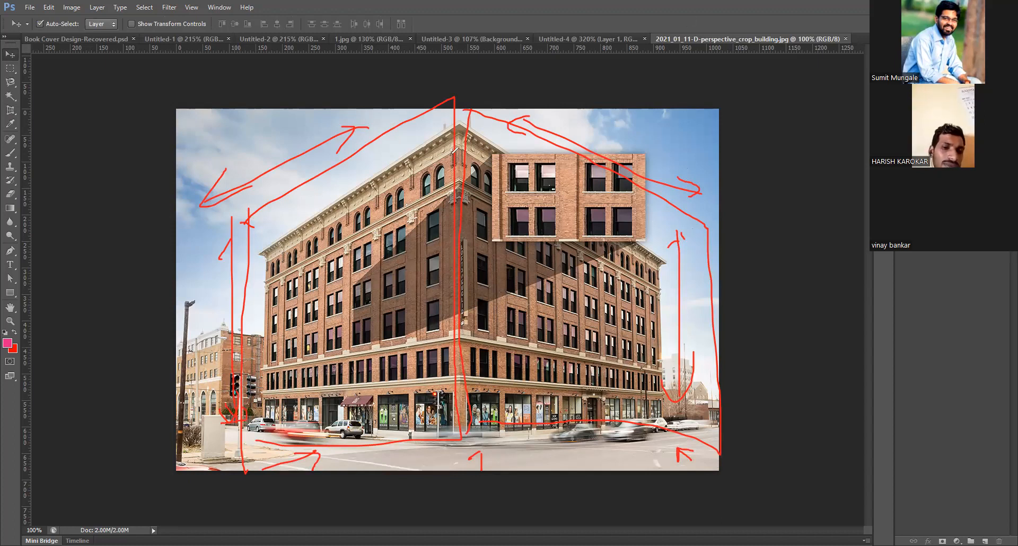
key(Escape)
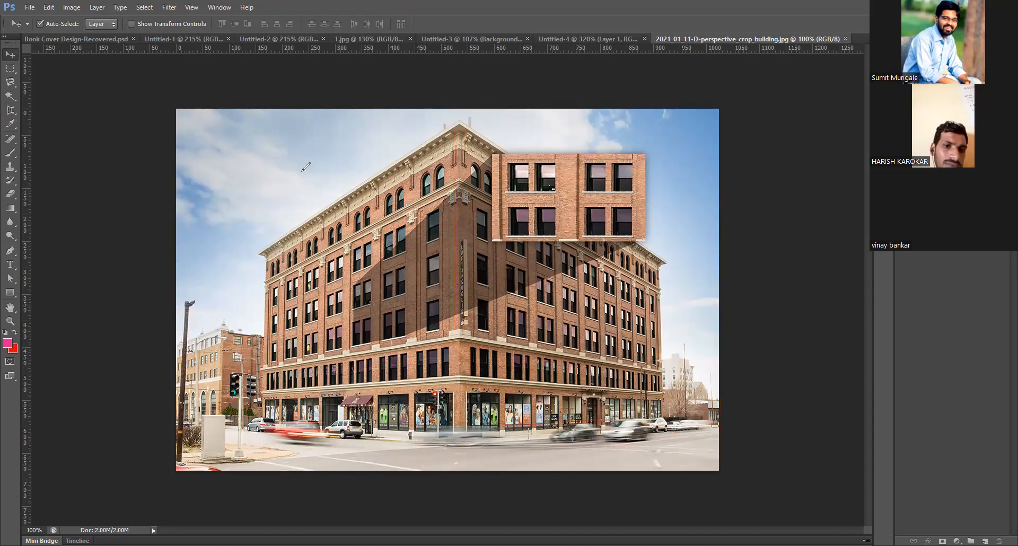
mouse_move(322, 383)
mouse_down()
mouse_move(190, 453)
mouse_move(318, 411)
mouse_up()
drag(286, 356, 318, 408)
mouse_move(264, 202)
mouse_down()
mouse_move(263, 425)
mouse_move(484, 446)
mouse_move(452, 120)
mouse_up()
drag(171, 226, 457, 121)
drag(615, 369, 745, 483)
drag(614, 381, 629, 417)
drag(631, 366, 644, 392)
mouse_move(466, 124)
mouse_down()
mouse_move(498, 440)
mouse_move(687, 419)
mouse_move(700, 210)
mouse_move(450, 132)
mouse_up()
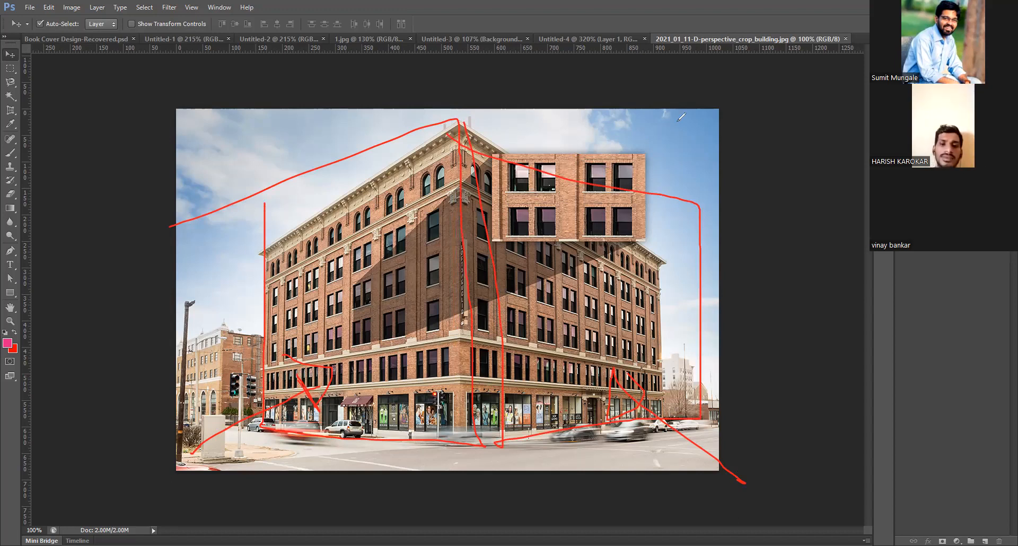
key(Escape)
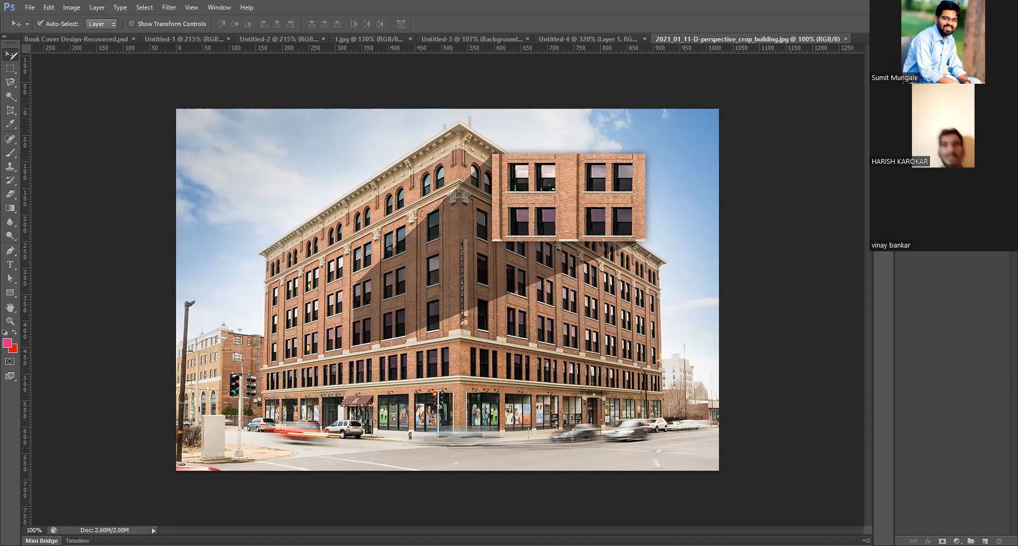
right_click(14, 111)
click(46, 121)
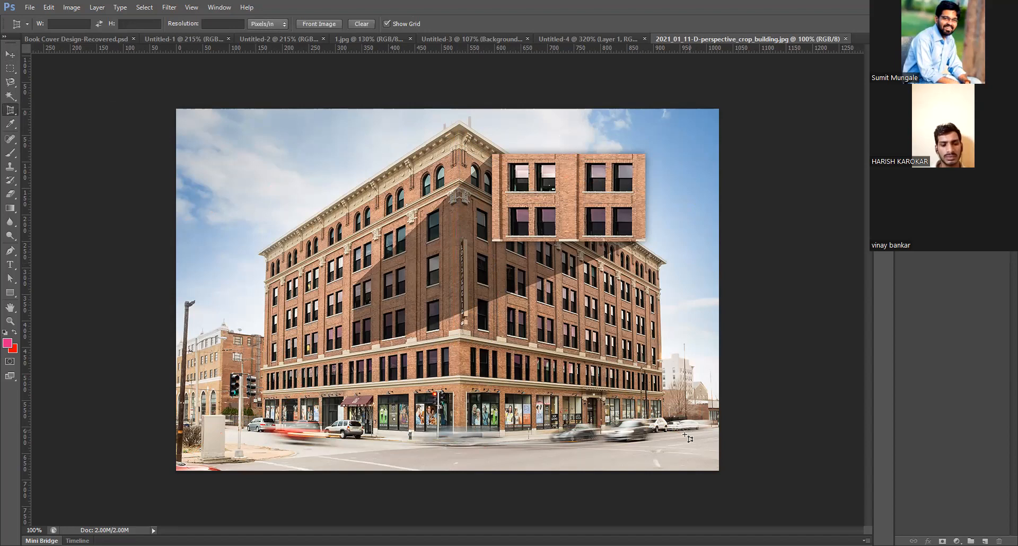
click(464, 112)
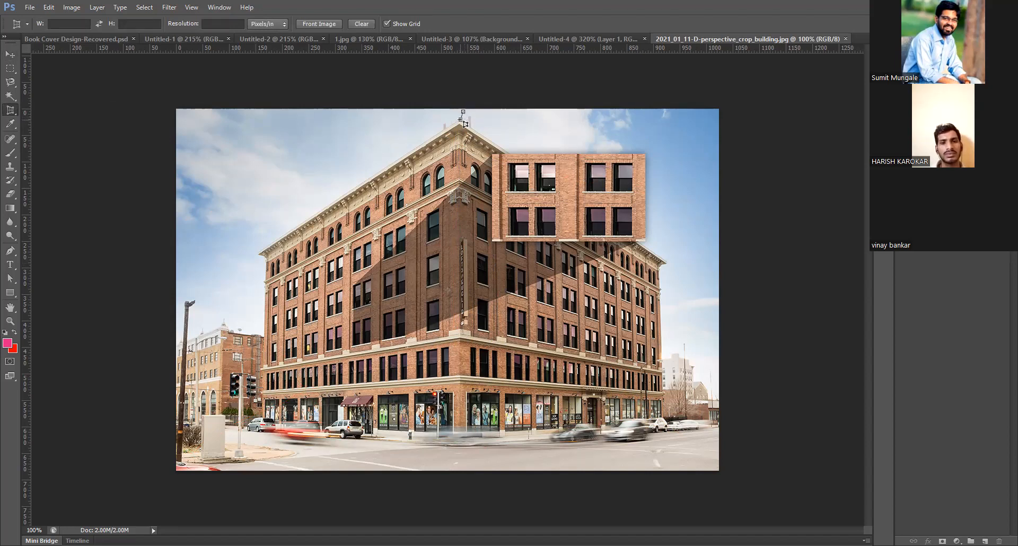
click(469, 121)
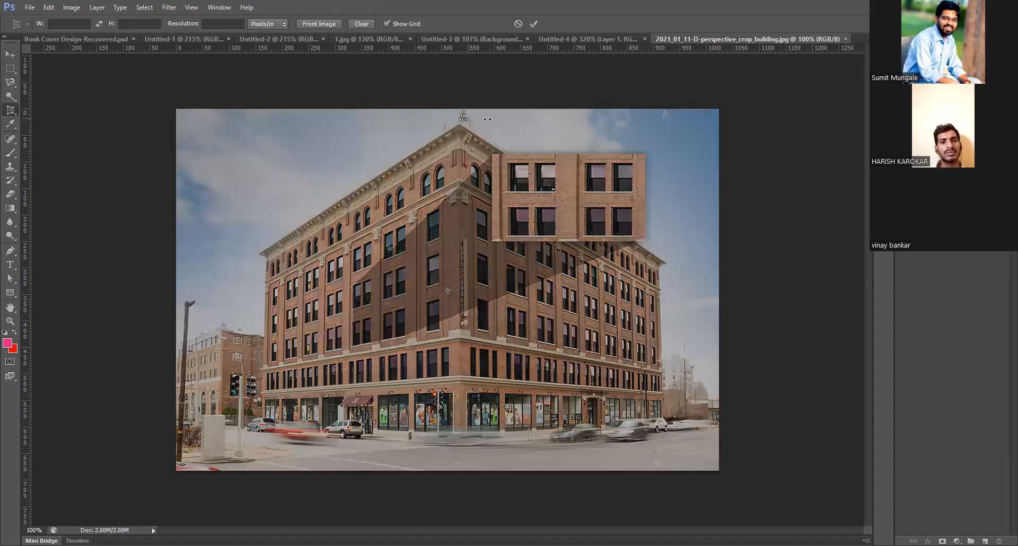
click(519, 24)
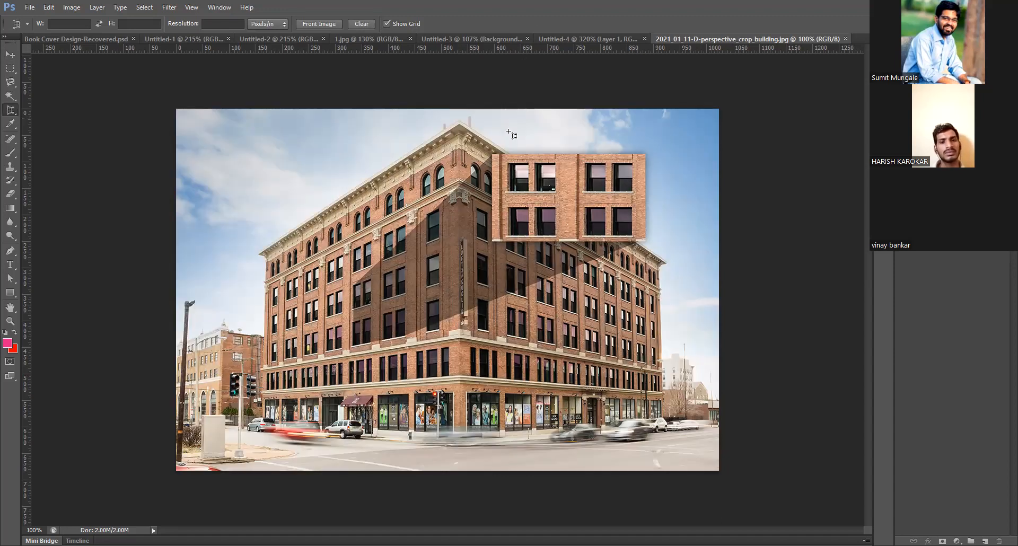
Perspective crop the corner building photo to its right facade, from the roof peak down to street level
click(459, 119)
click(514, 155)
click(666, 261)
click(680, 317)
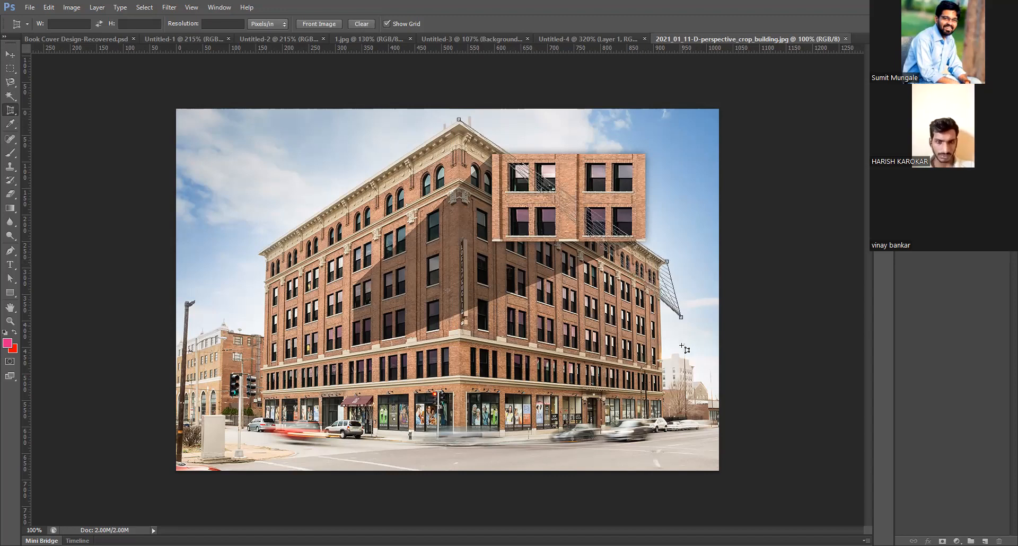
click(667, 431)
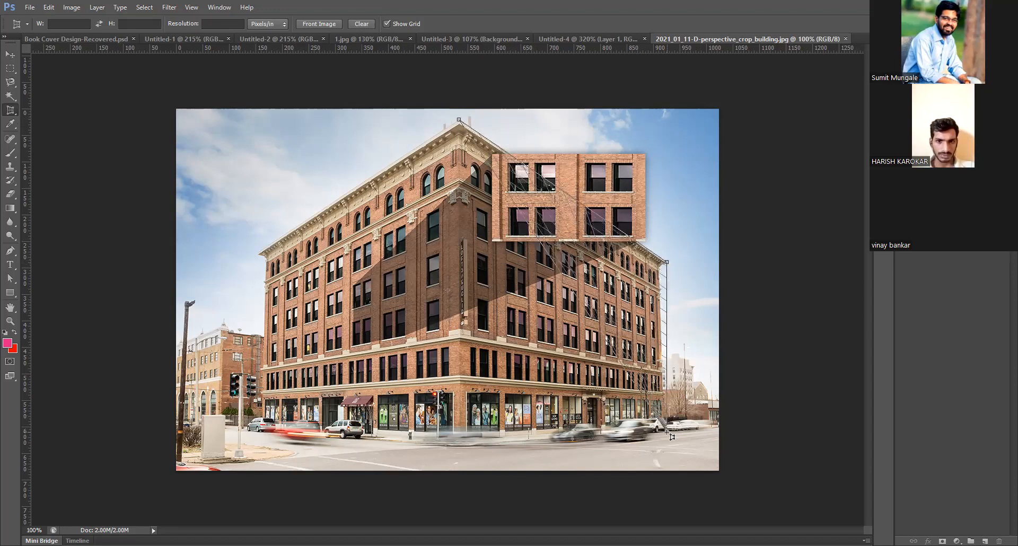
click(457, 442)
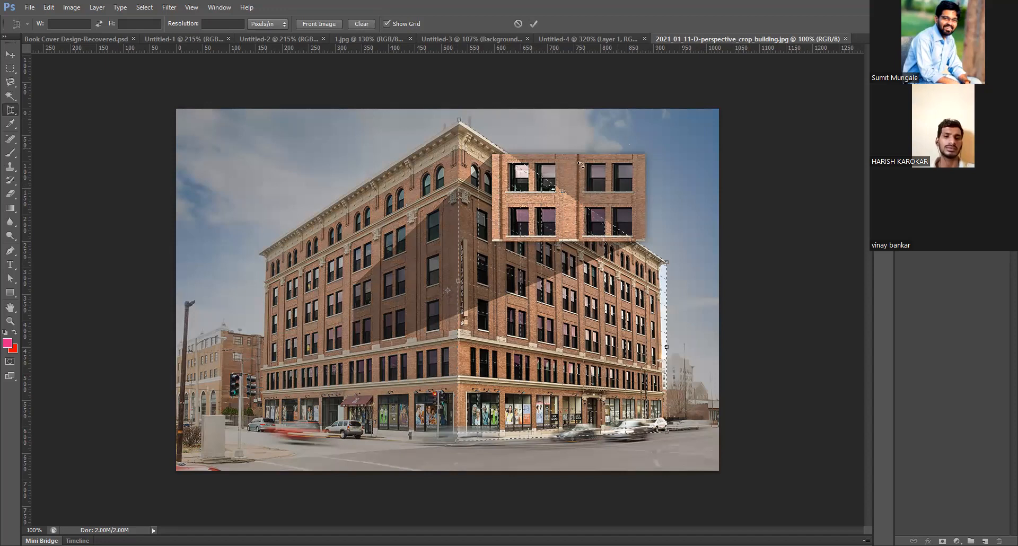
click(534, 23)
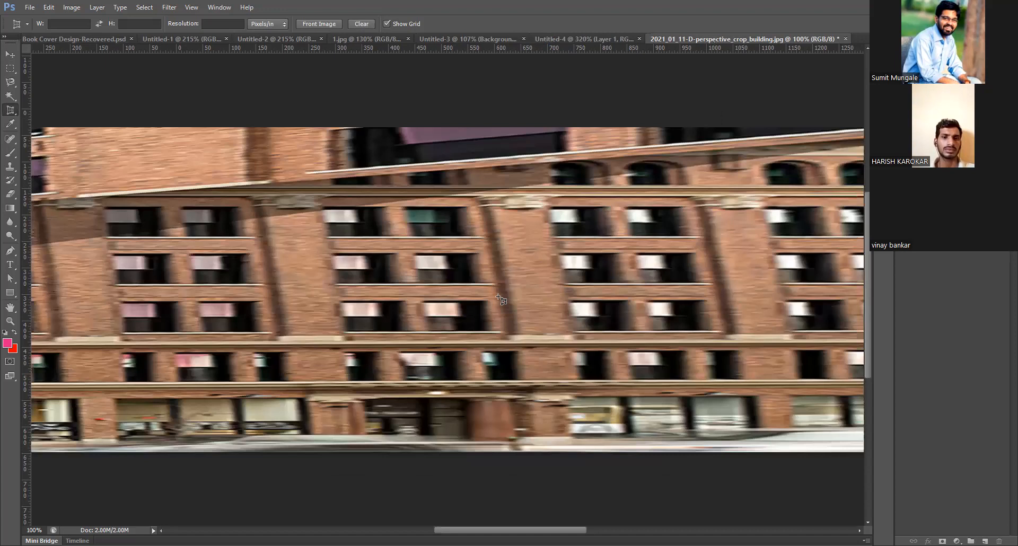
Check the whole cropped facade and undo the perspective crop of the corner building photo
key(ctrl+0)
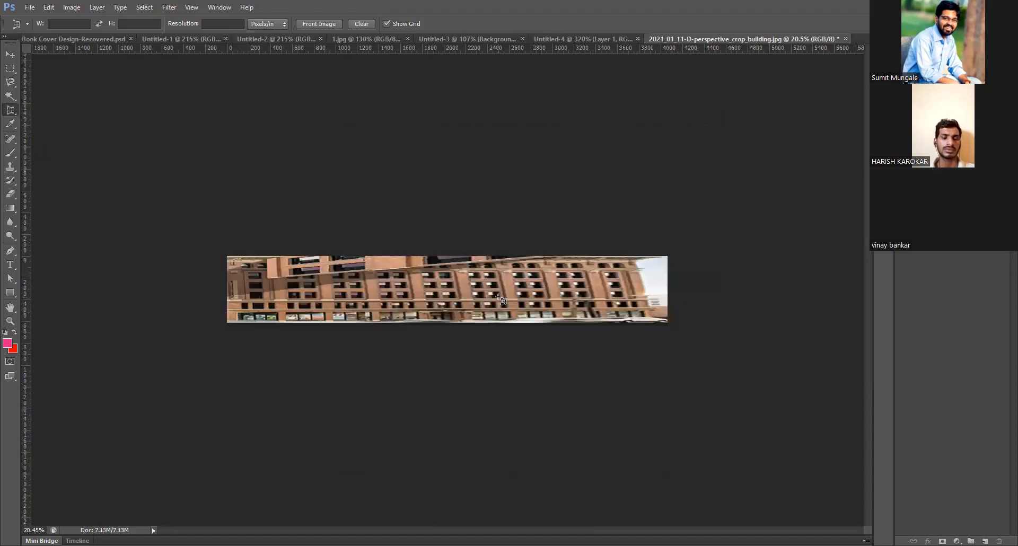
key(ctrl+z)
scroll(467, 276, up, 6)
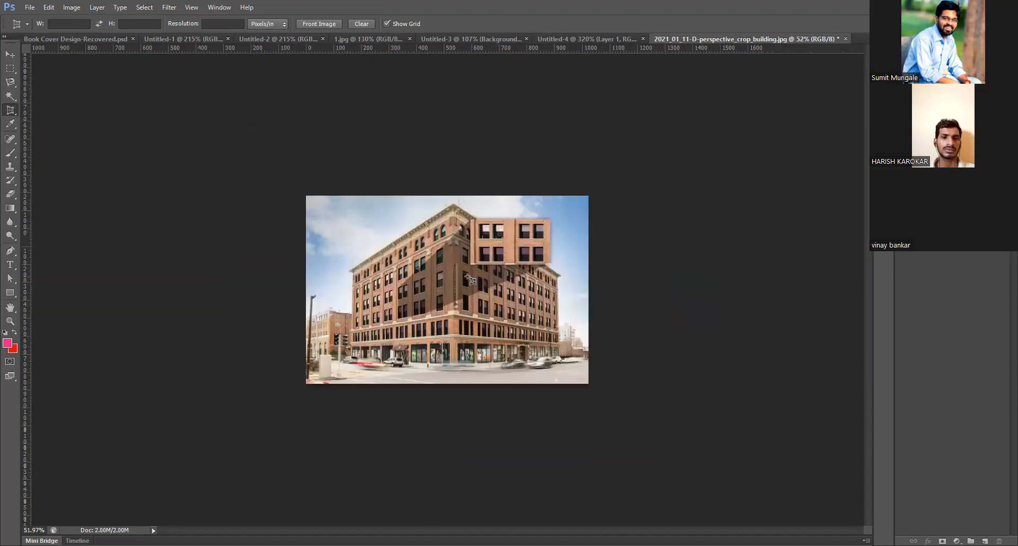
scroll(634, 220, up, 3)
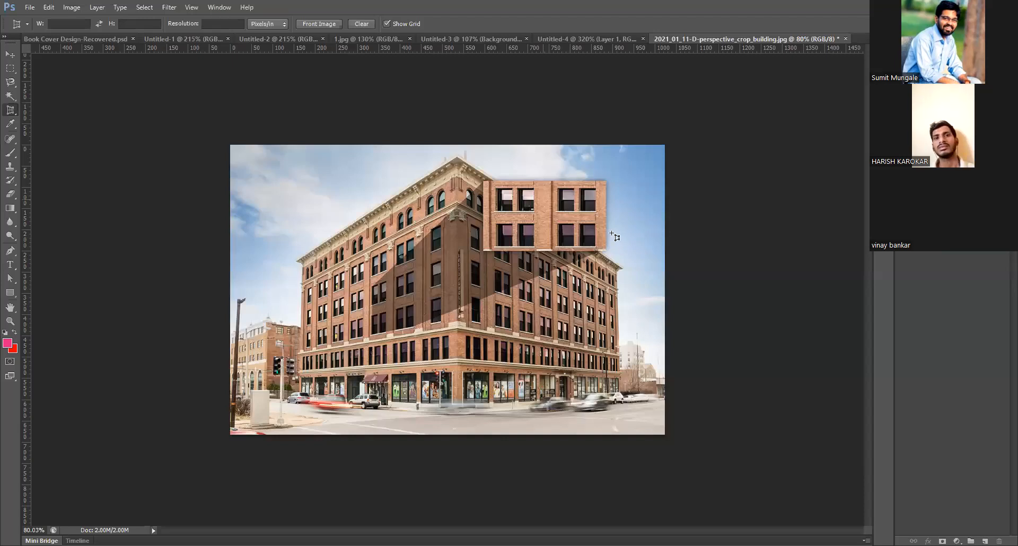
Try a perspective crop of the corner building photo's left facade, from the roof peak to street level, and undo it
scroll(625, 242, up, 2)
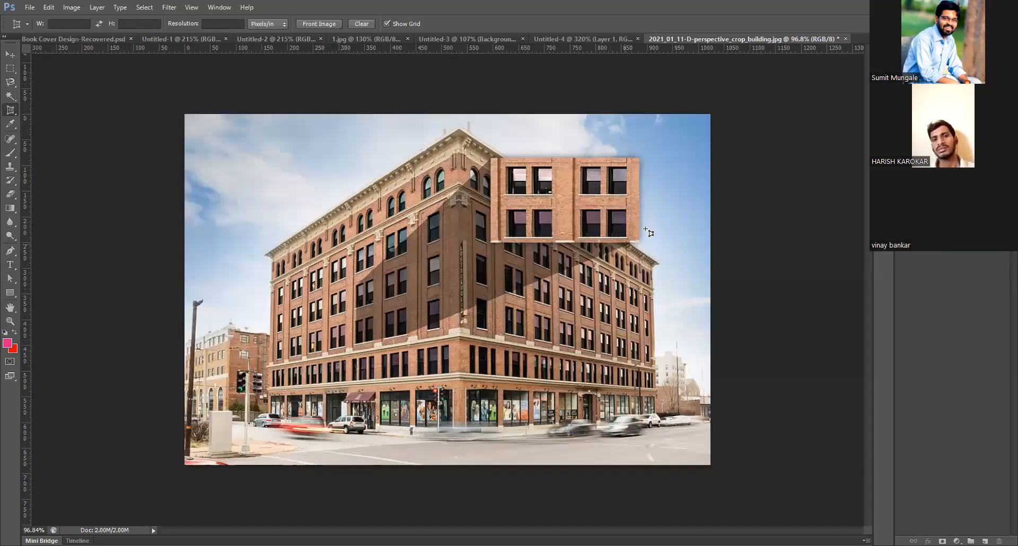
click(461, 126)
click(267, 256)
click(267, 429)
click(515, 429)
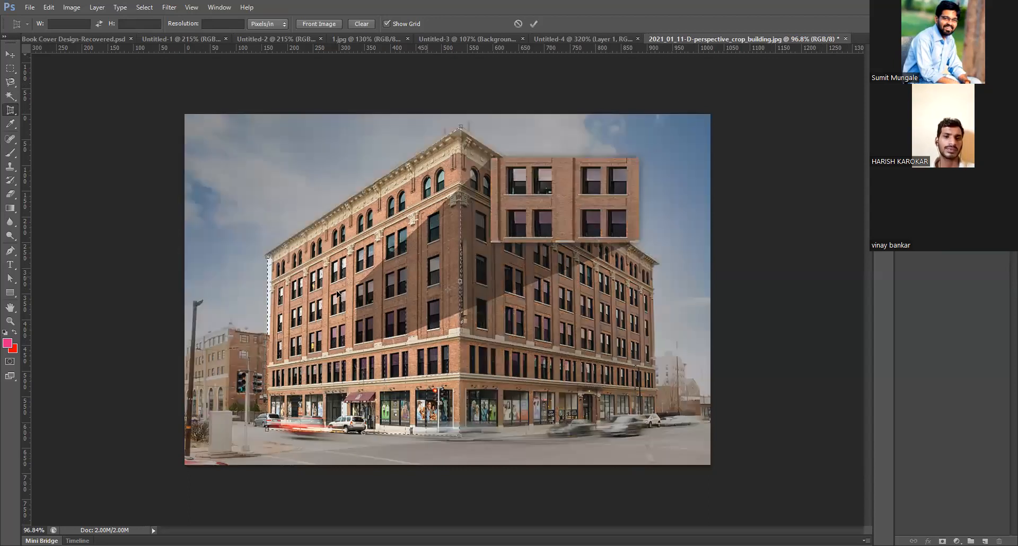
click(534, 23)
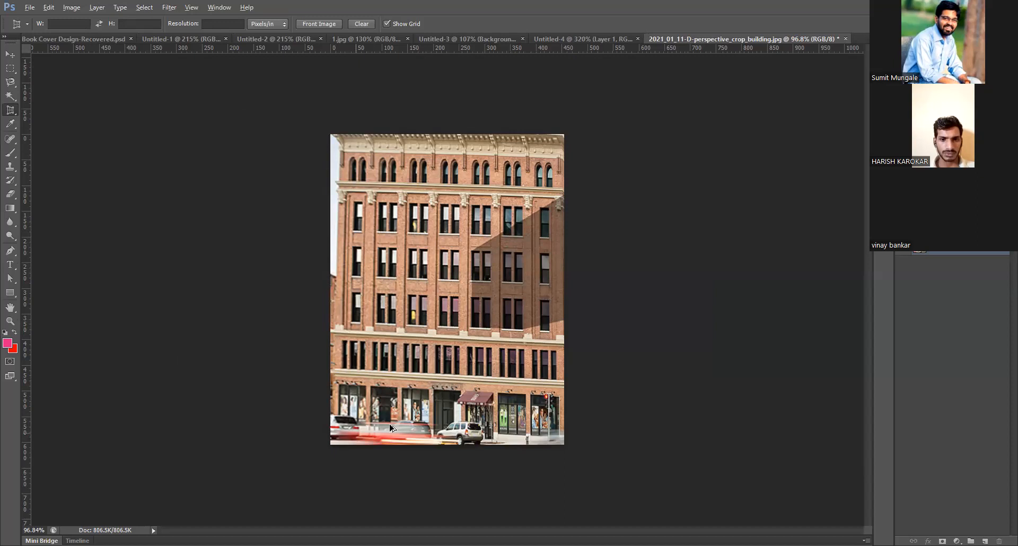
key(ctrl+z)
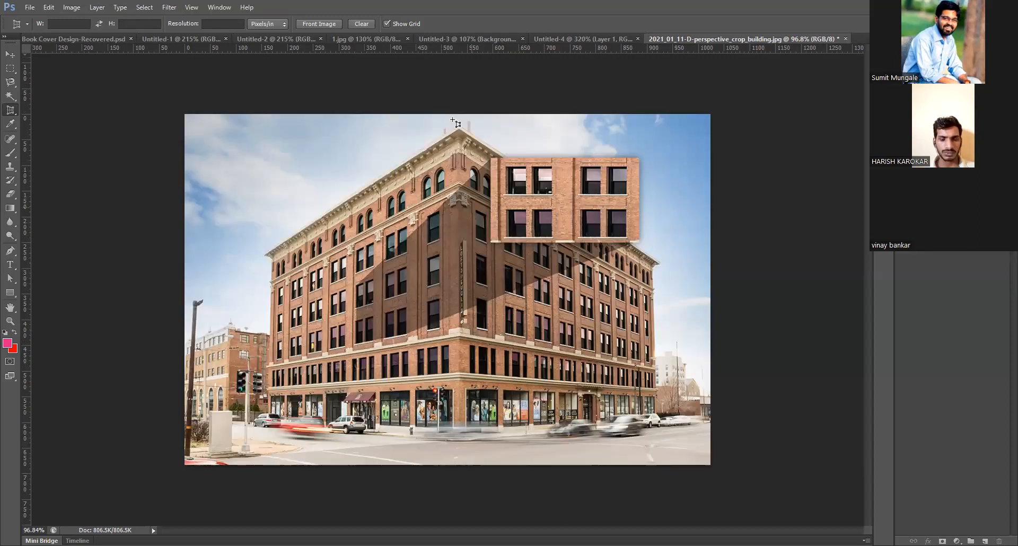
Try a perspective crop of the right facade from the roof peak to street level, check the whole result, and undo it
click(661, 263)
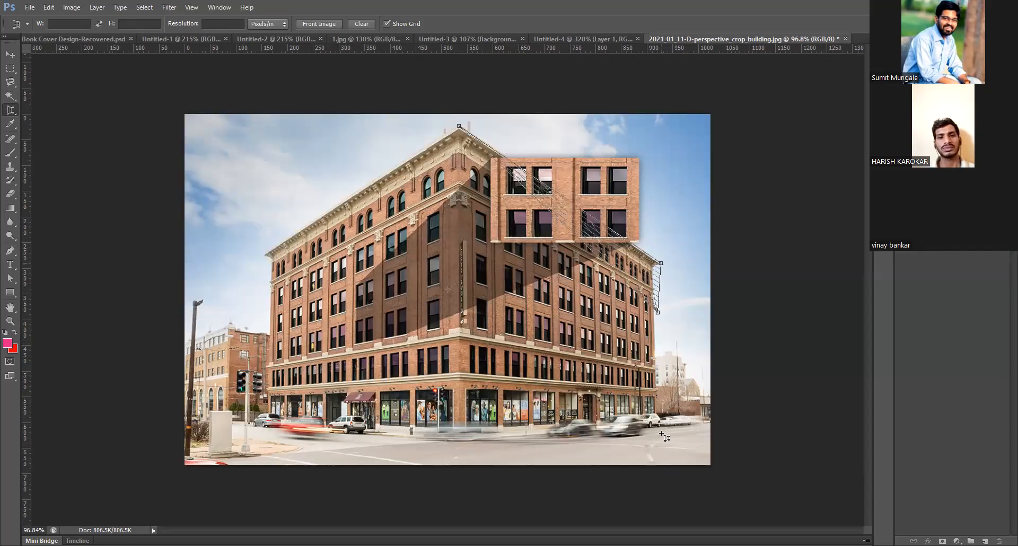
click(457, 436)
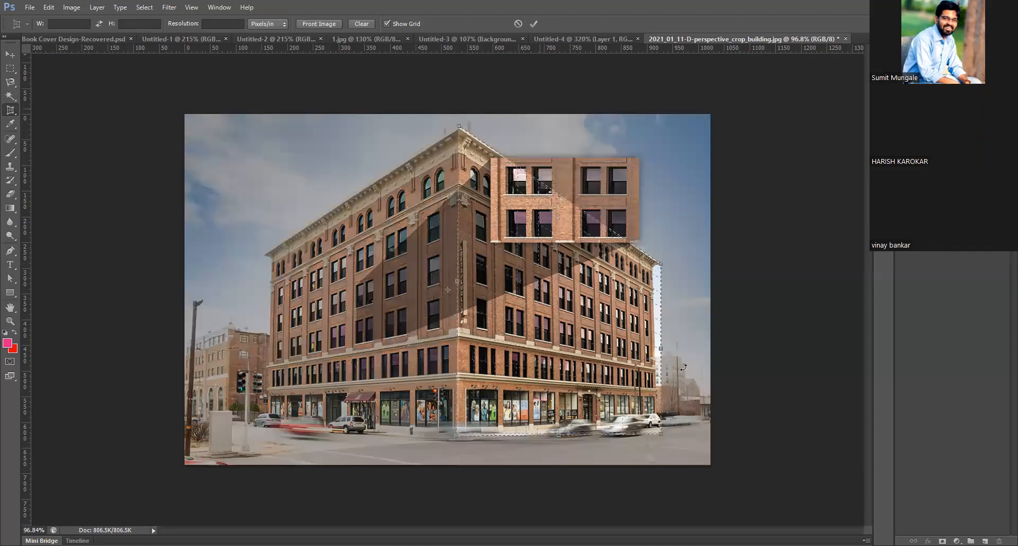
click(534, 24)
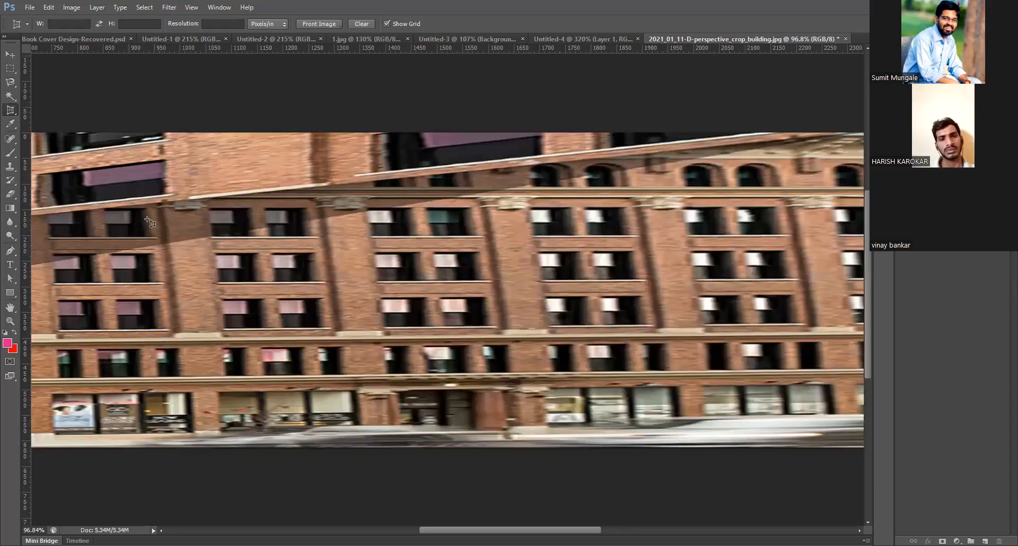
scroll(433, 330, down, 5)
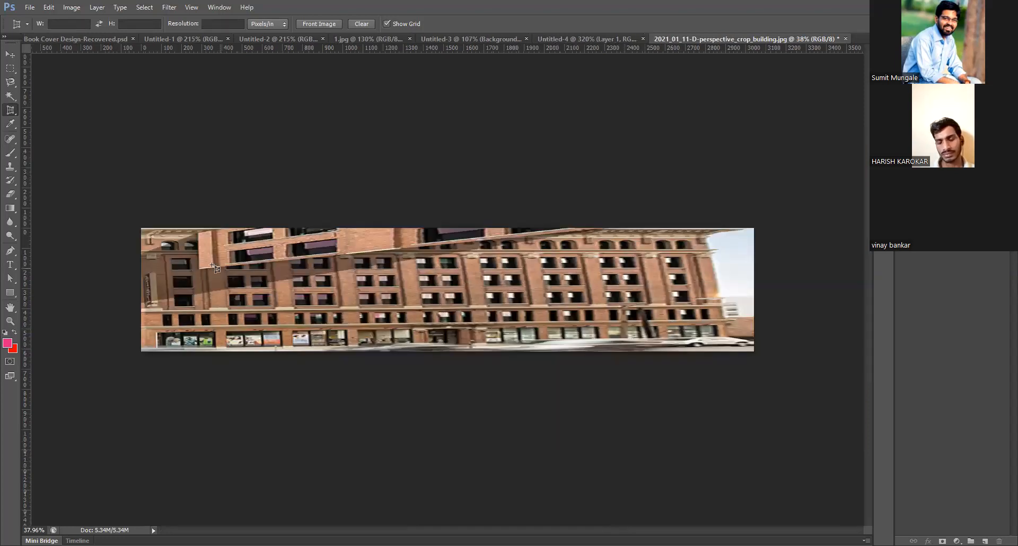
key(ctrl+z)
key(ctrl+z)
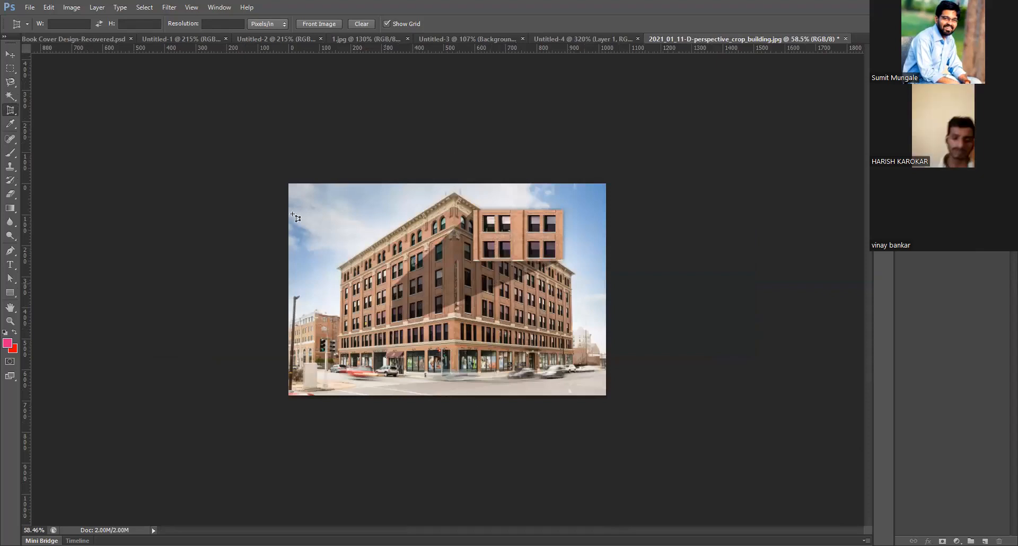
scroll(462, 368, up, 2)
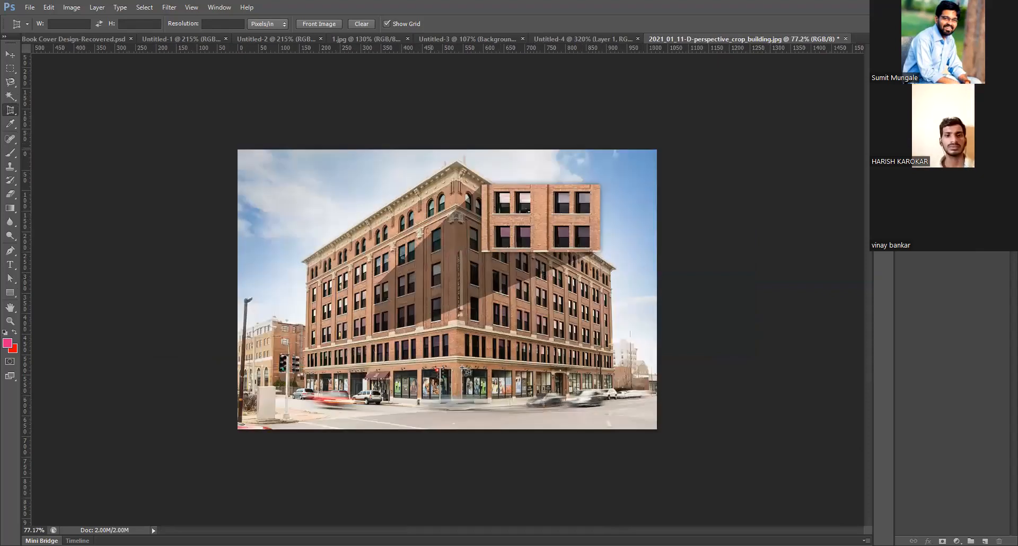
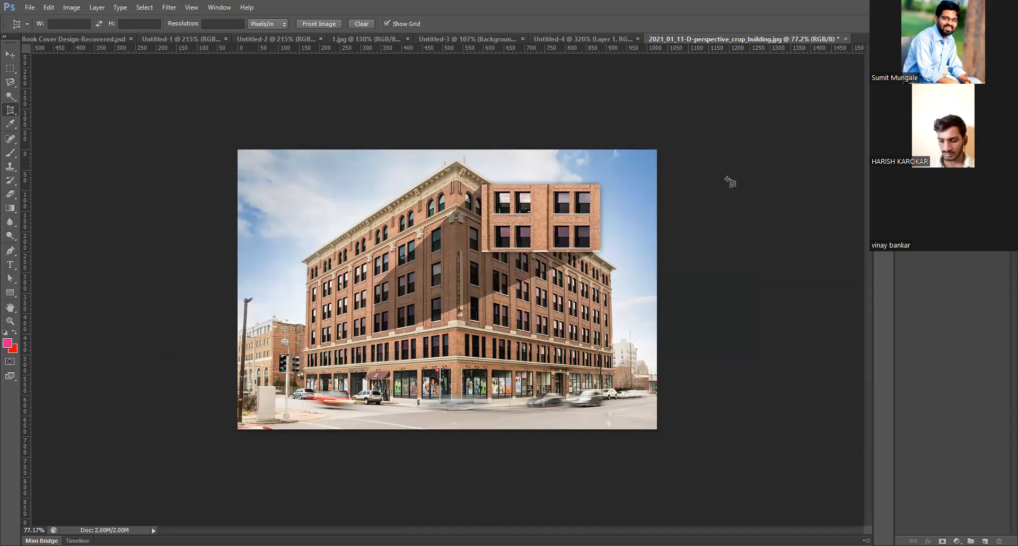
Start a perspective crop of the waterfront building photo in Untitled-4, placing the first corner in the sky above the building's near edge
click(583, 40)
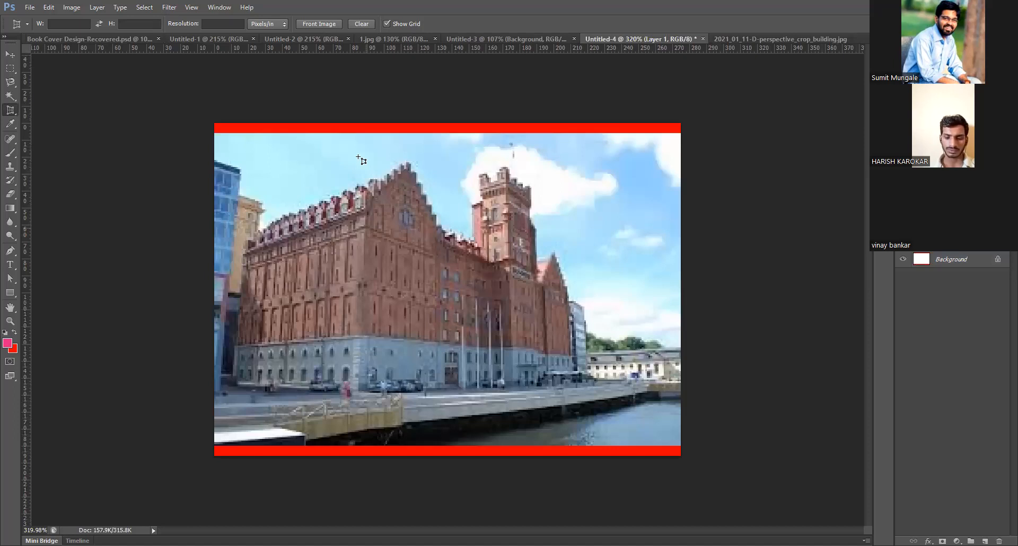
click(358, 136)
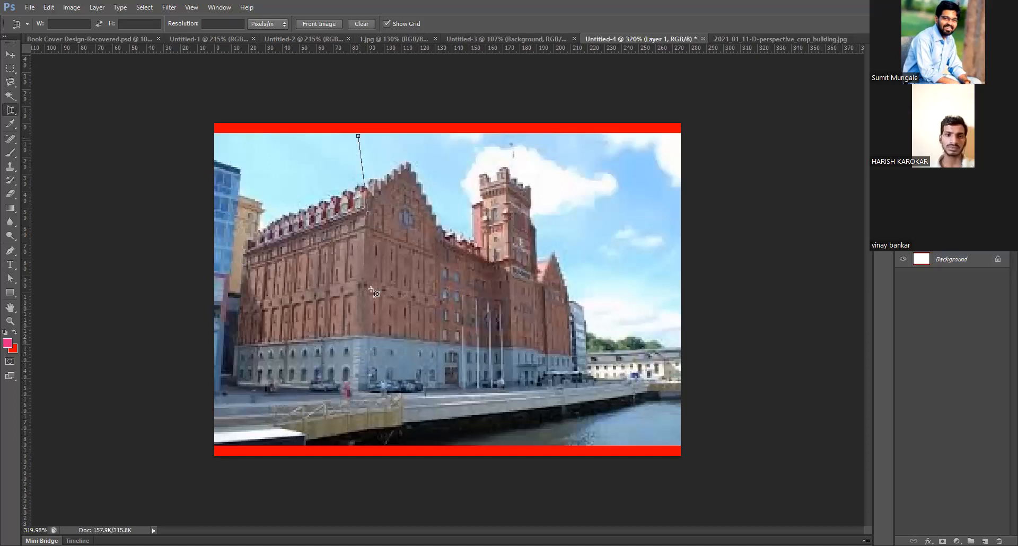
Perspective-crop the photo around the building's gabled front, tower and adjoining sky, and undo the crop
click(356, 397)
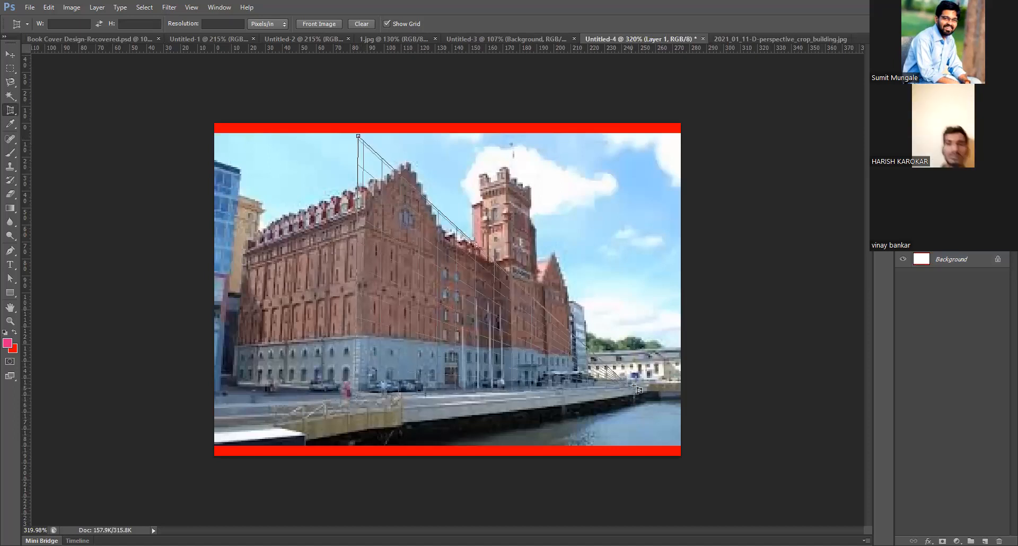
click(642, 377)
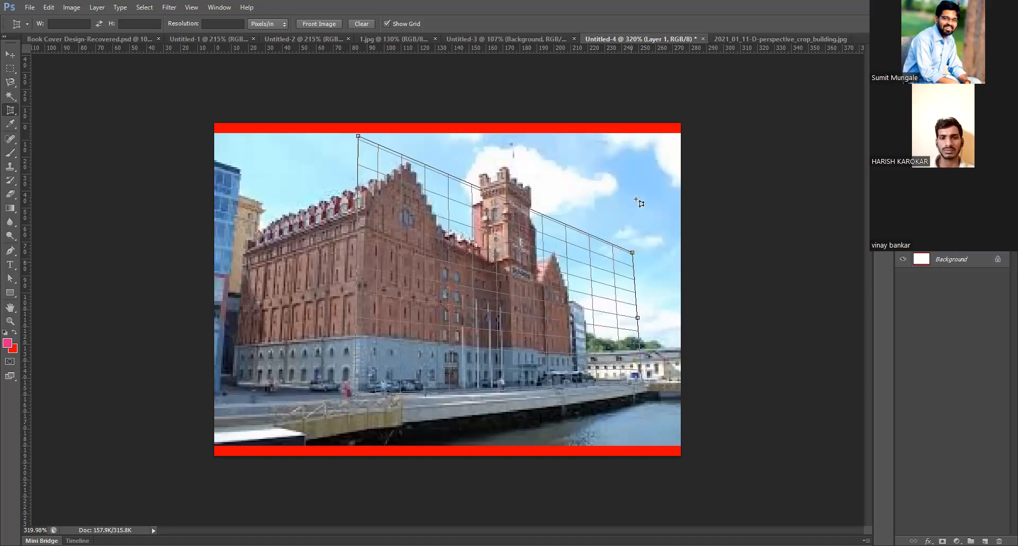
click(634, 193)
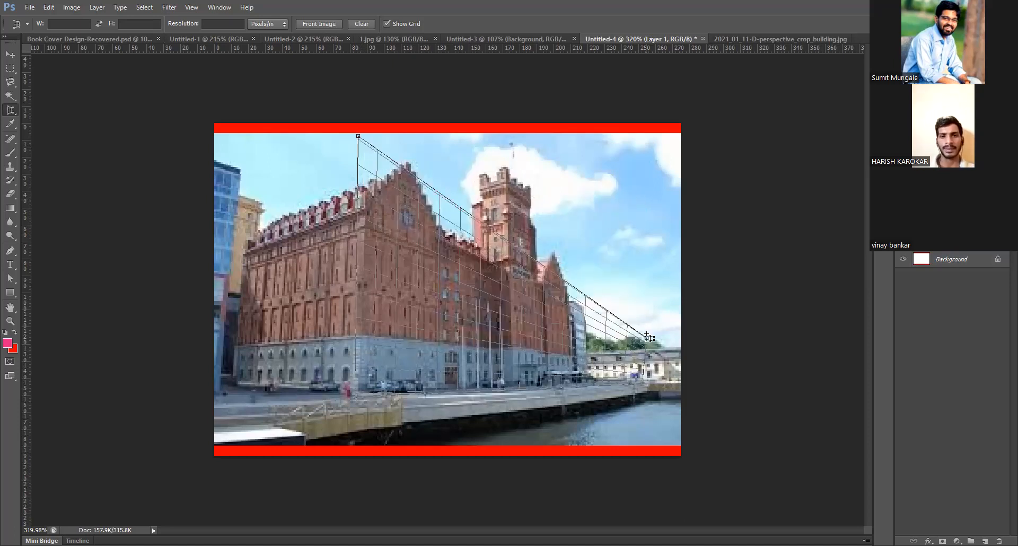
click(635, 189)
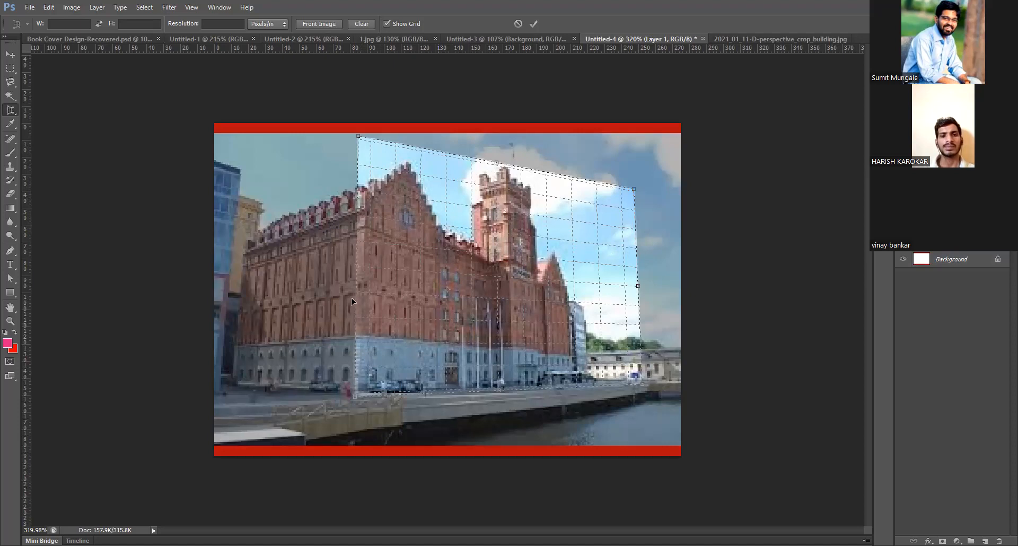
click(533, 24)
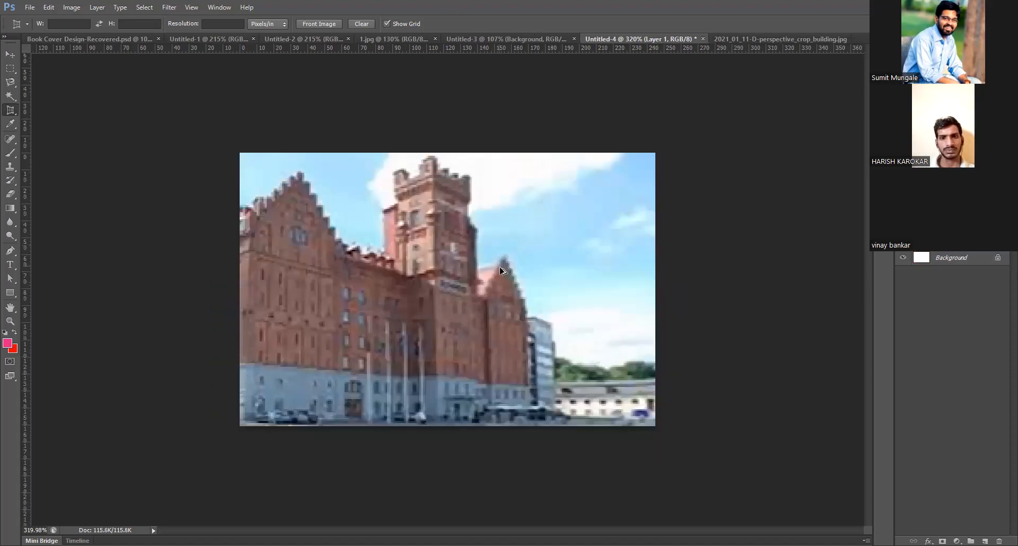
key(ctrl+z)
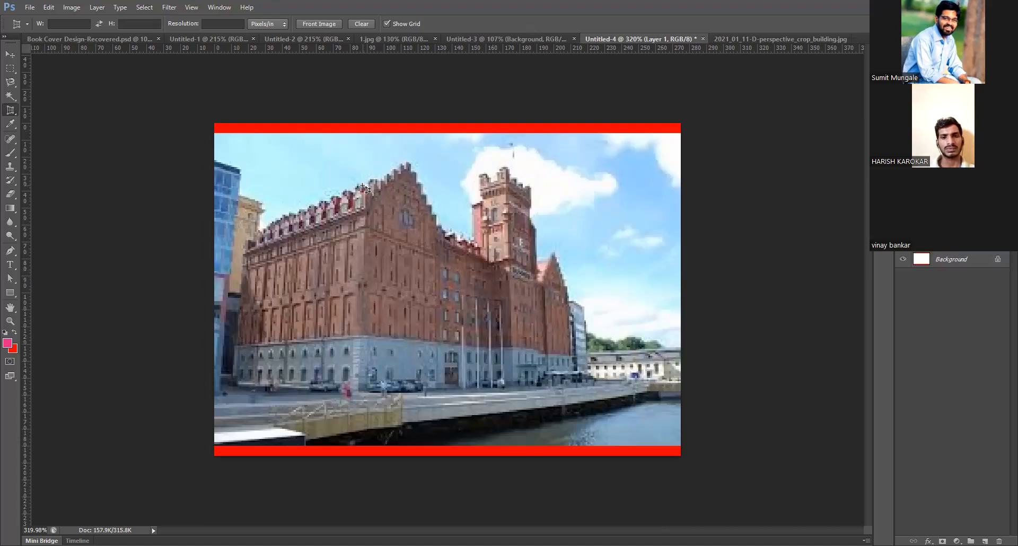
Try a tighter perspective crop that follows only the building's long waterfront facade below the roofline, and undo it
click(359, 194)
click(579, 302)
click(586, 378)
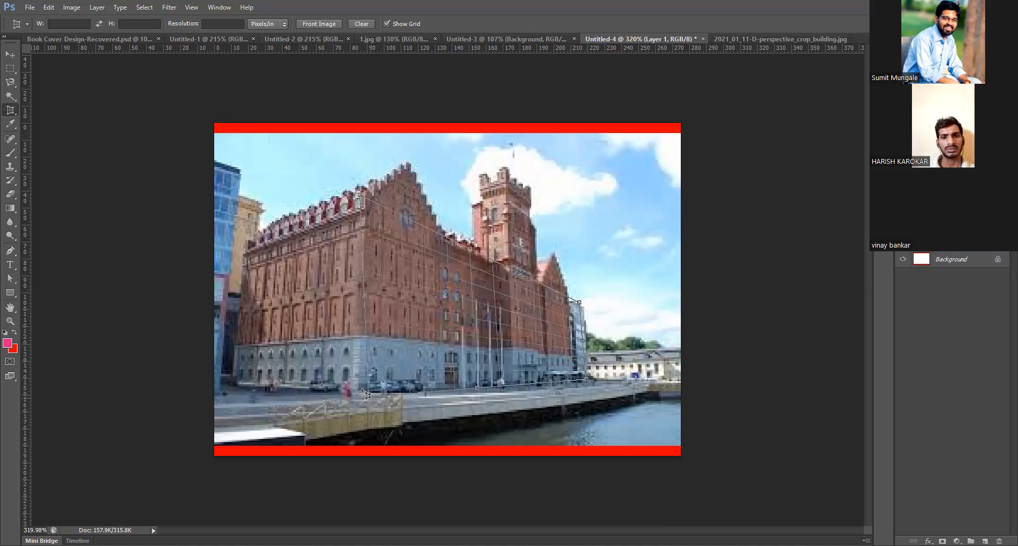
click(356, 388)
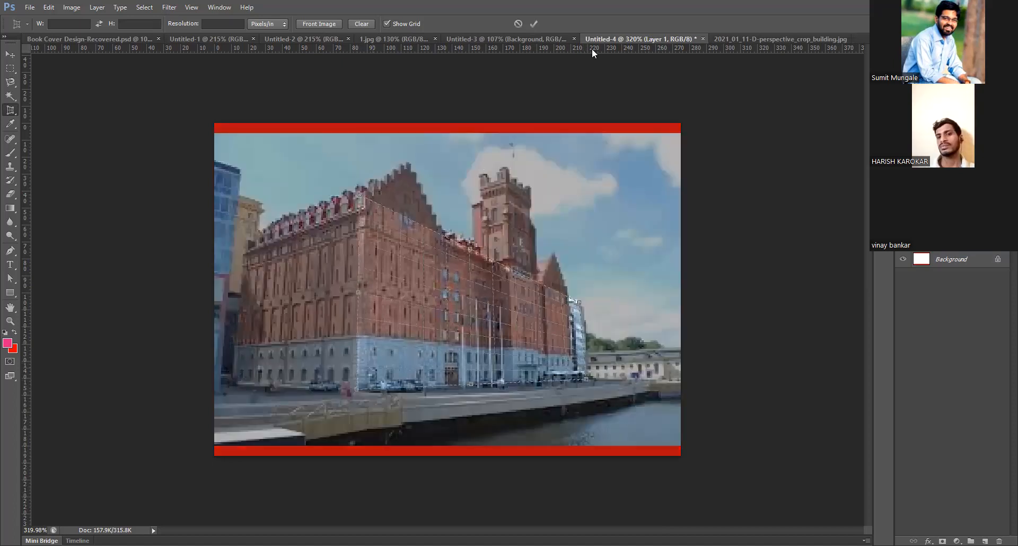
click(535, 22)
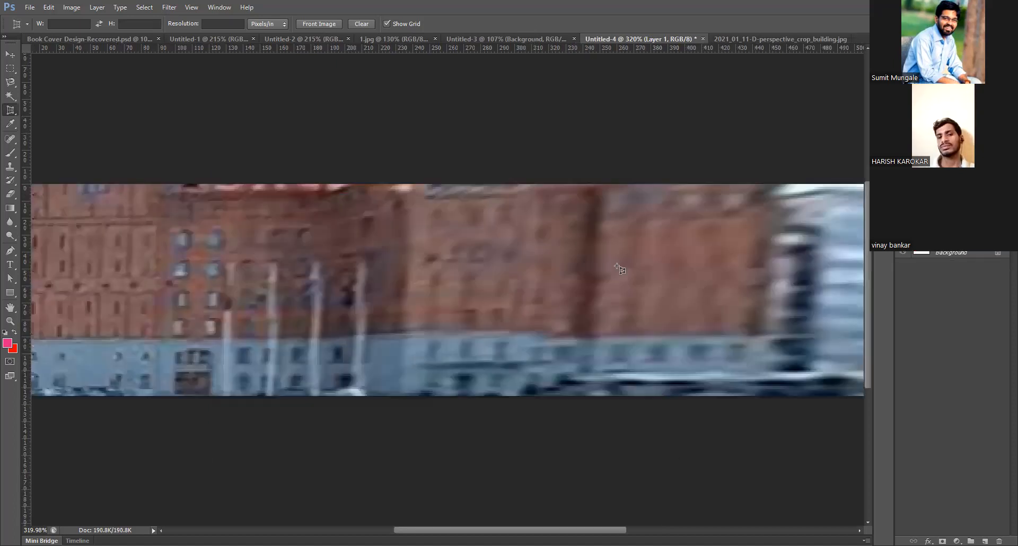
scroll(448, 303, up, 2)
scroll(448, 303, down, 1)
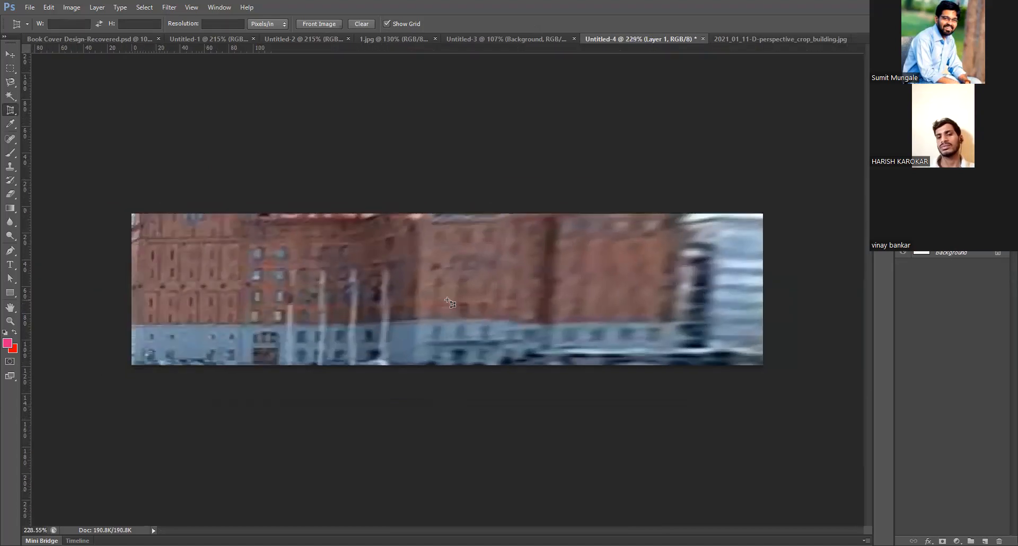
key(ctrl+z)
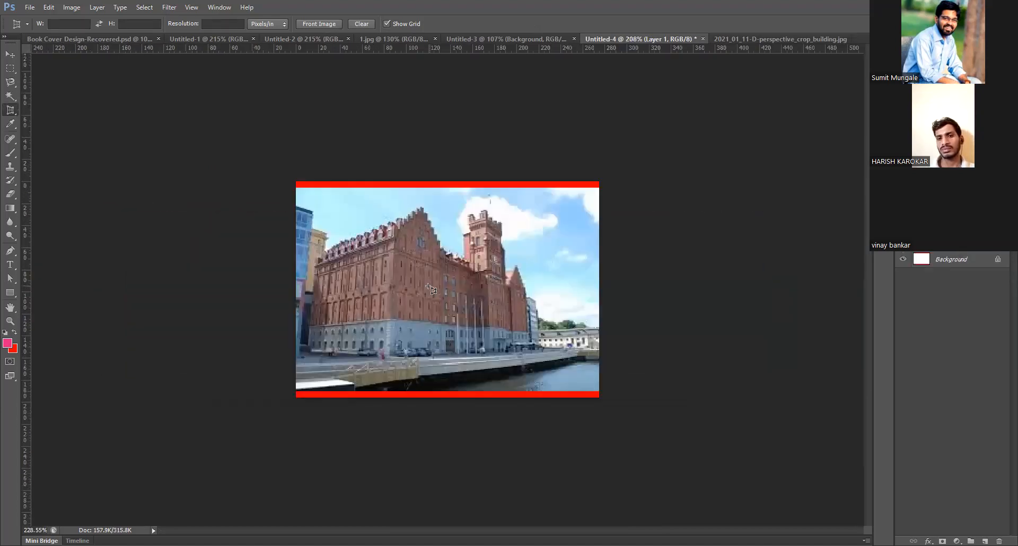
Try a perspective crop that straightens the building's left side wall from roof edge to street, and undo it
scroll(248, 220, up, 4)
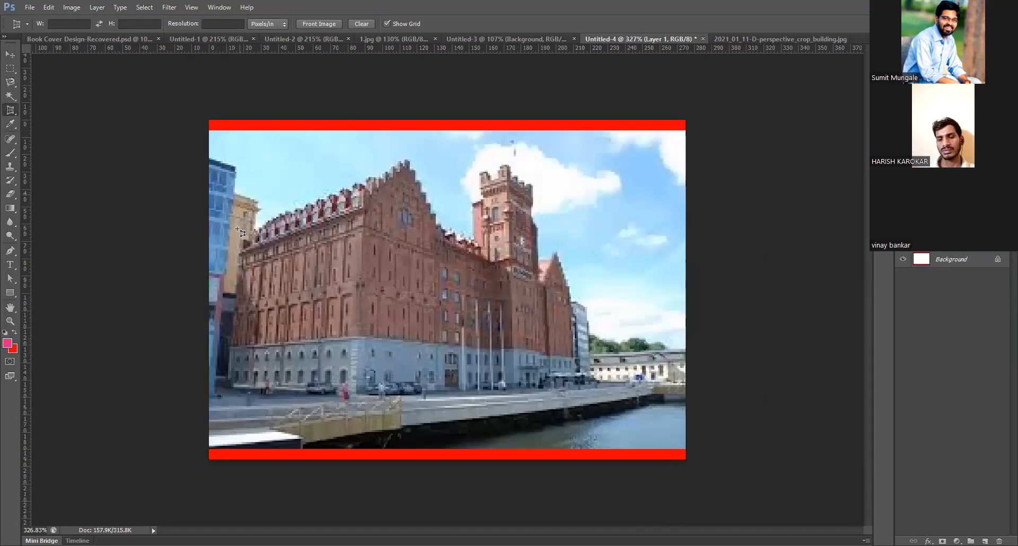
click(237, 229)
click(364, 182)
click(348, 395)
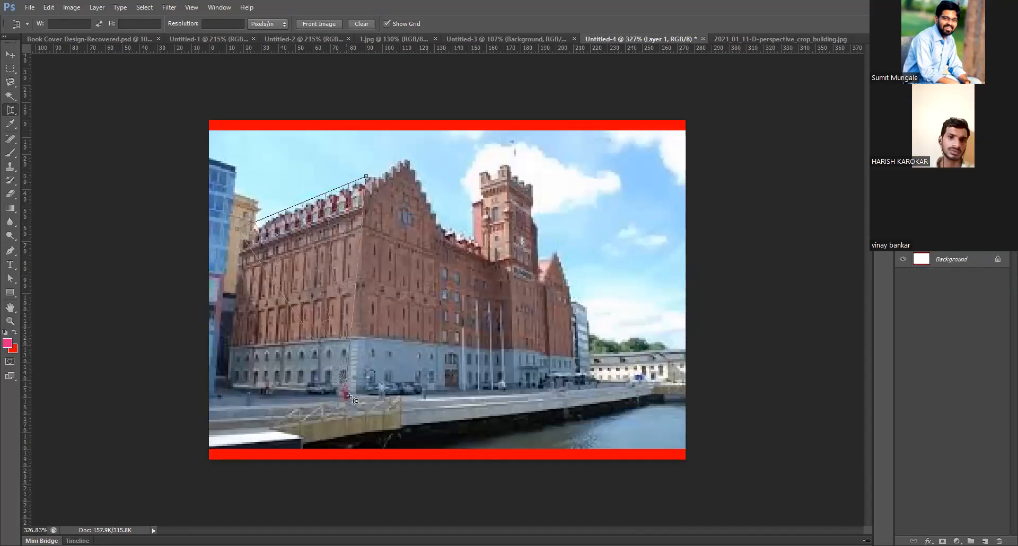
click(226, 390)
drag(226, 389, 228, 394)
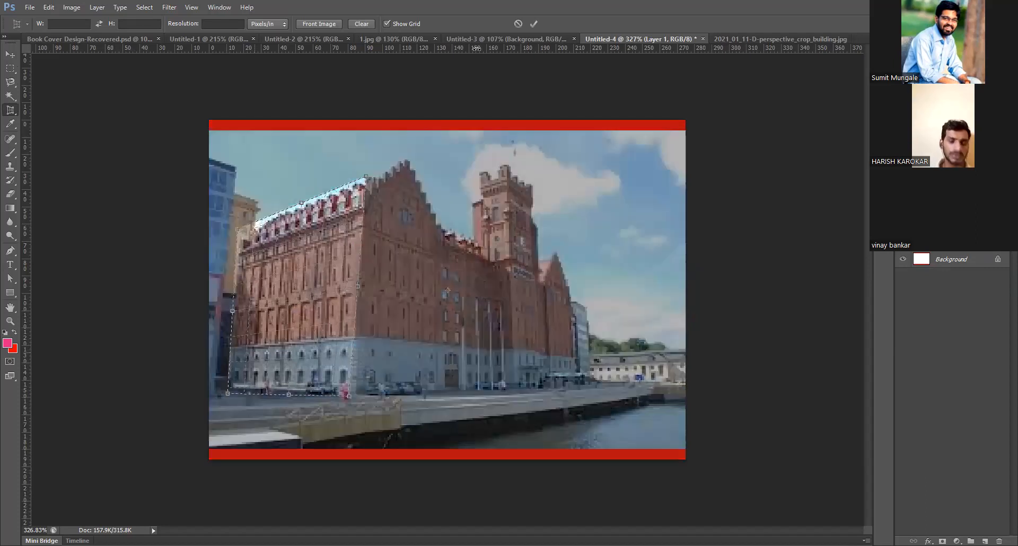
click(535, 24)
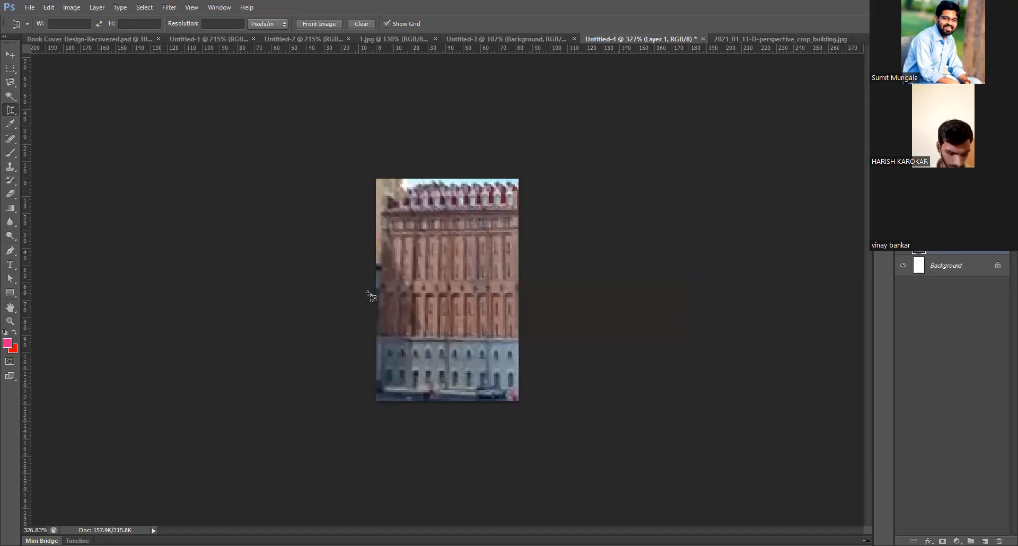
scroll(391, 319, up, 3)
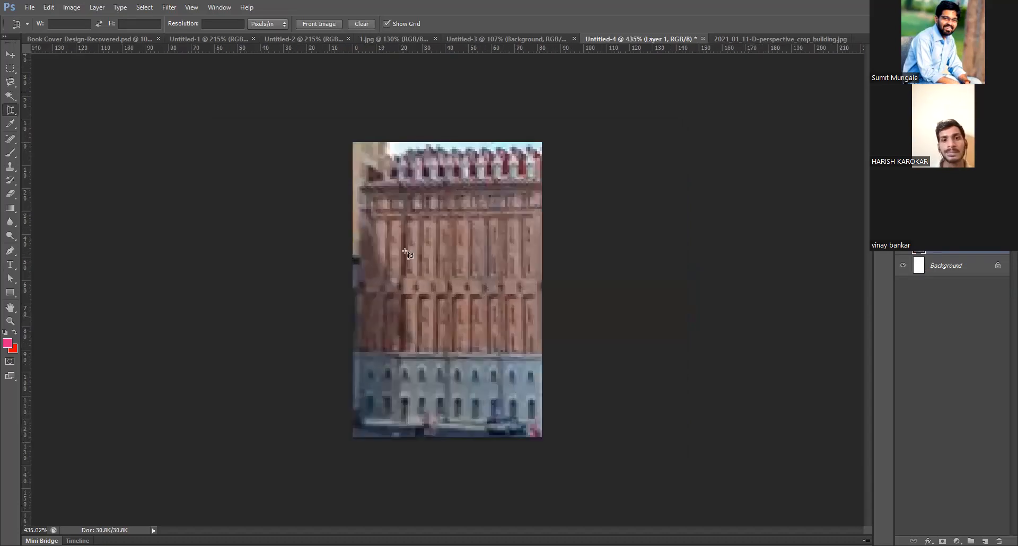
key(ctrl+z)
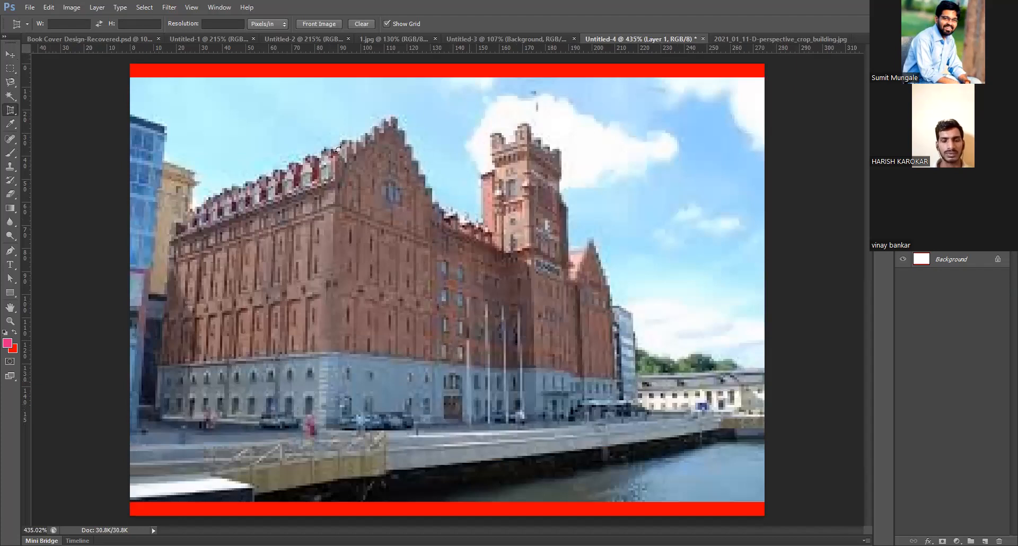
Set the Perspective Crop corners around the building's left side wall again and apply the crop
drag(170, 211, 186, 218)
click(168, 217)
click(337, 149)
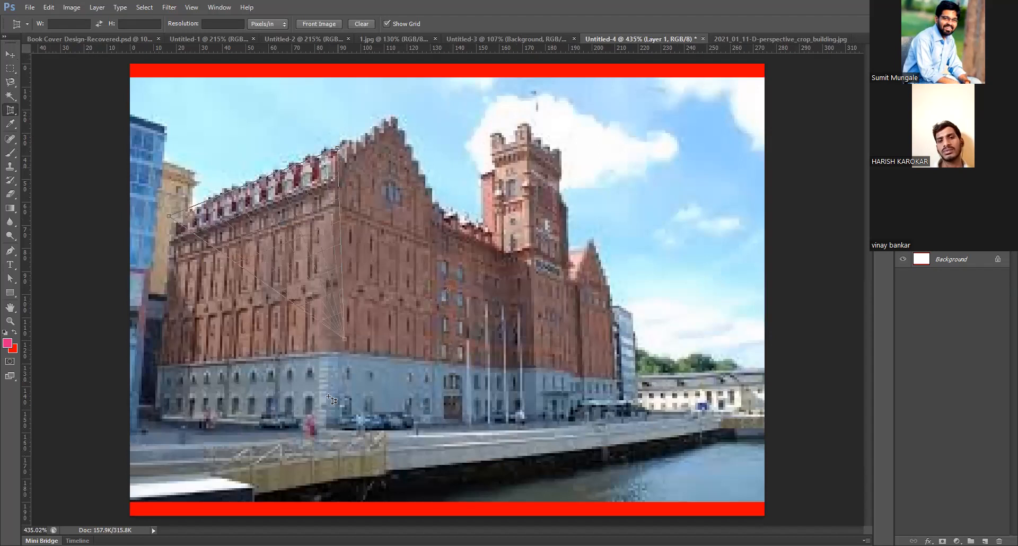
click(327, 426)
click(159, 424)
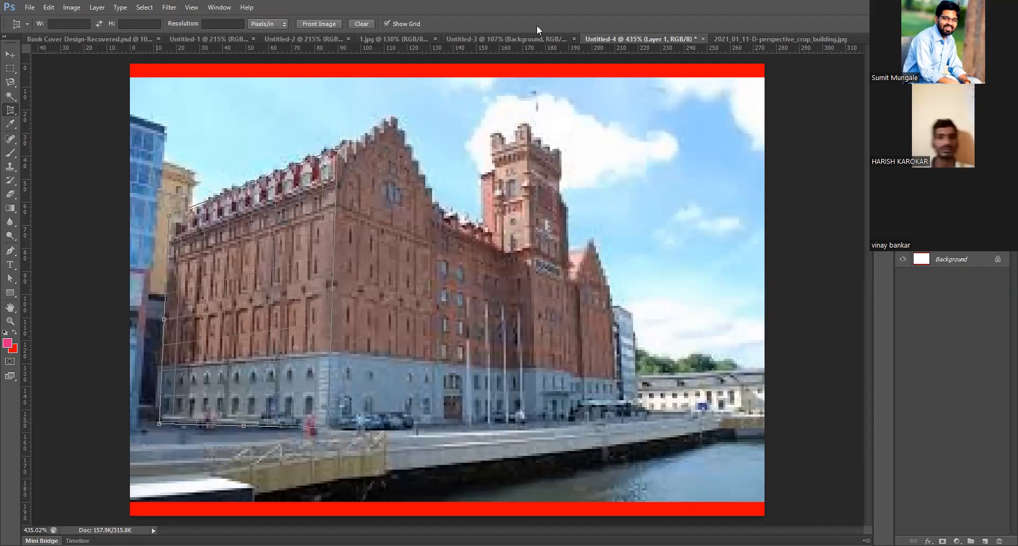
key(Return)
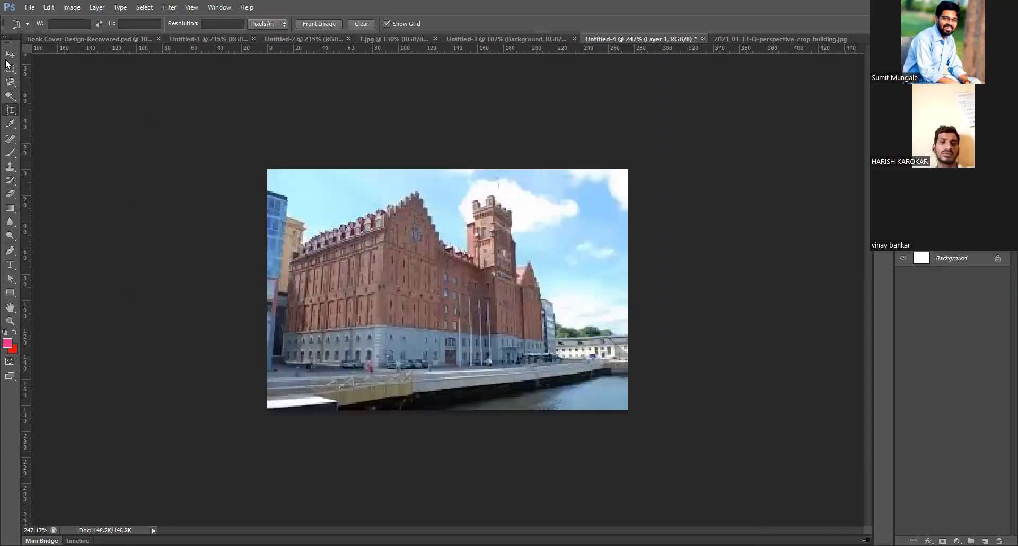
Activate the Slice tool and open the image cancer-treatment-india-500x500 from the Gynacologist Post folder
key(v)
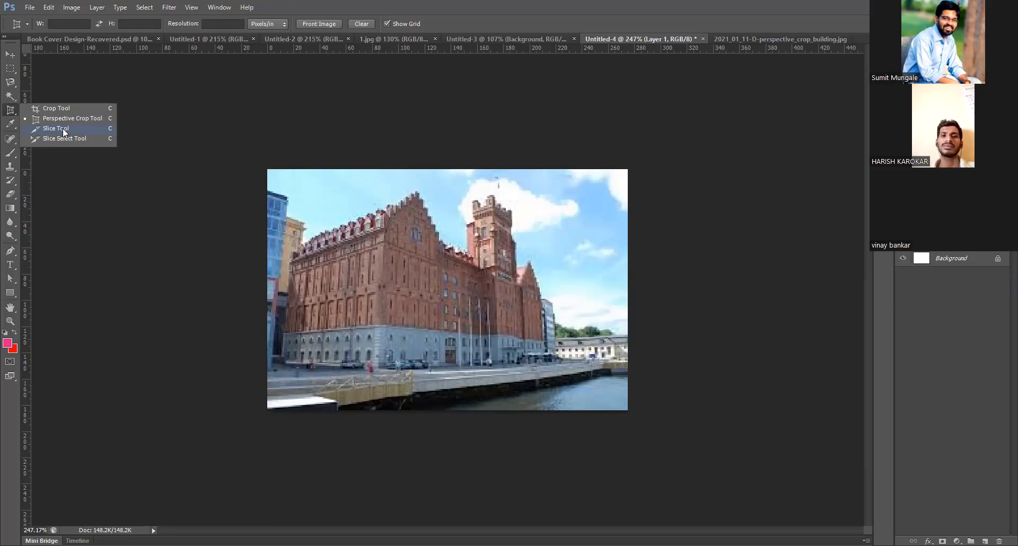
click(63, 128)
click(28, 6)
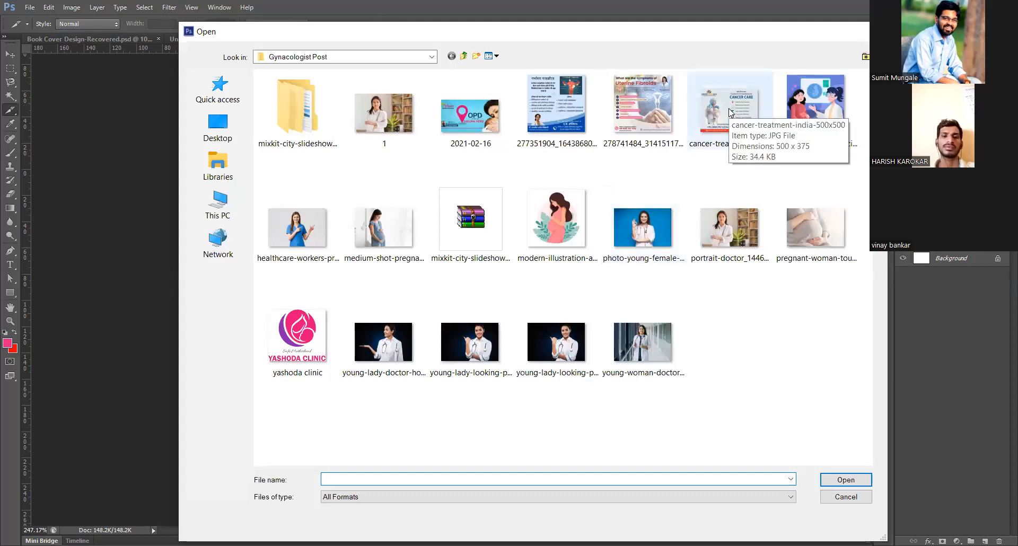
double_click(729, 111)
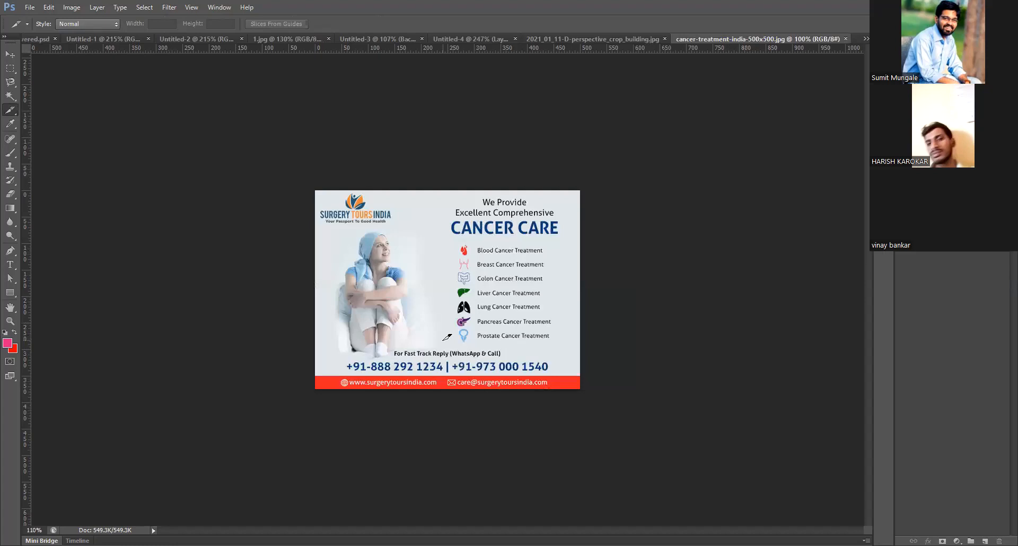
scroll(447, 337, up, 2)
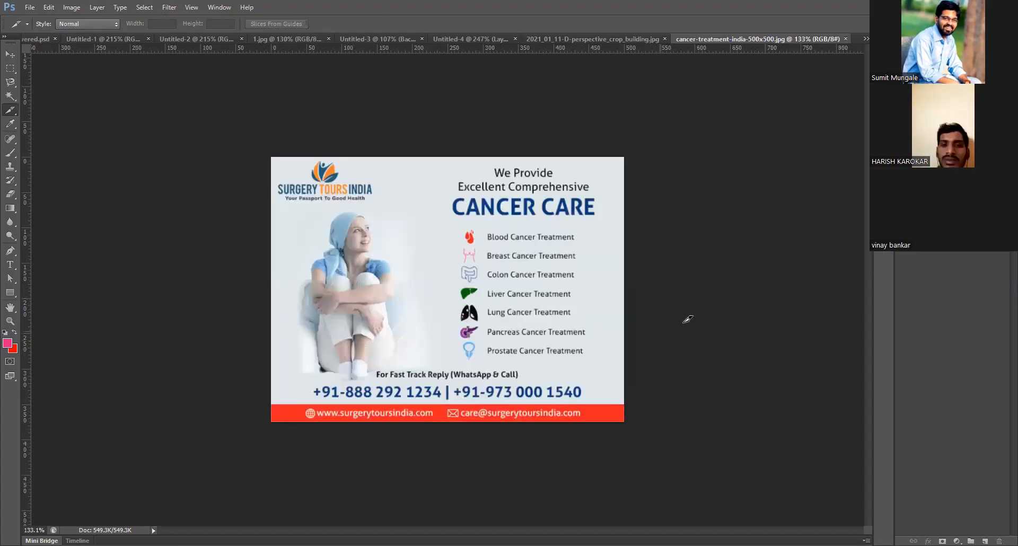
scroll(552, 250, up, 2)
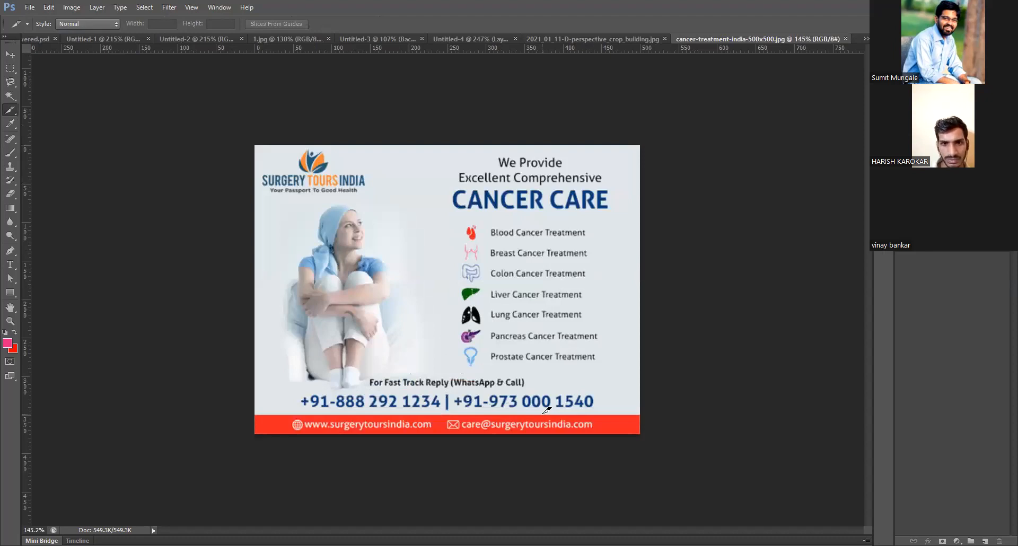
scroll(546, 409, up, 1)
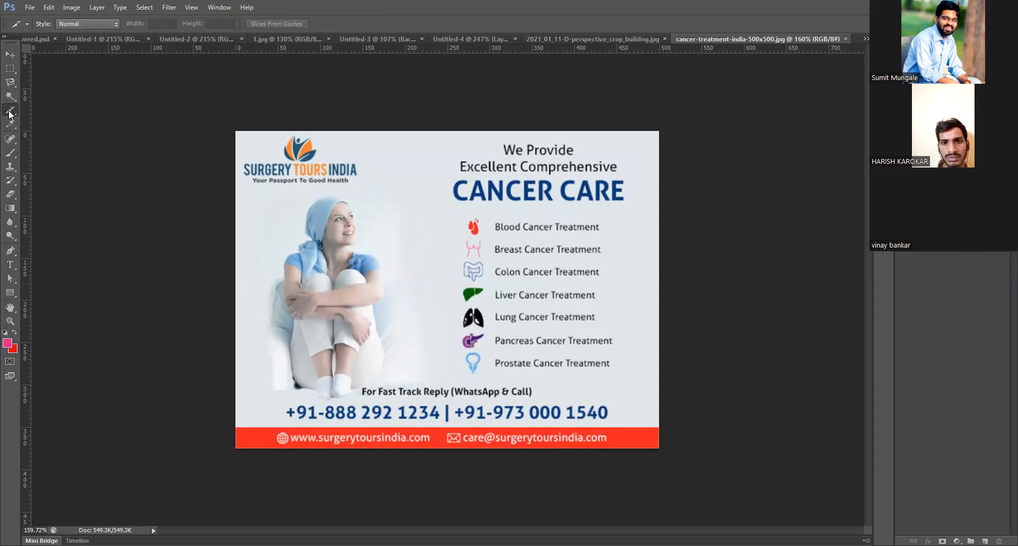
drag(10, 114, 58, 109)
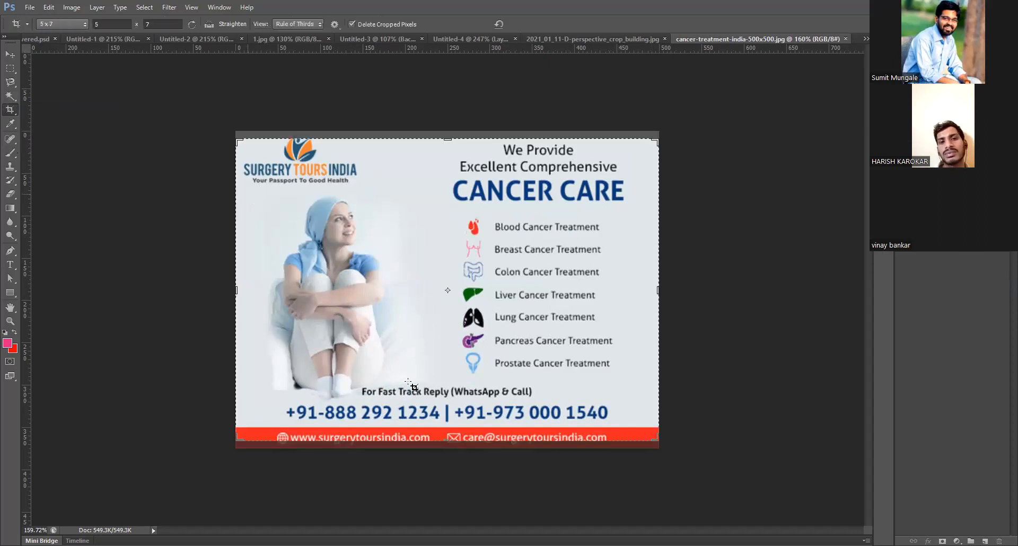
drag(248, 195, 401, 433)
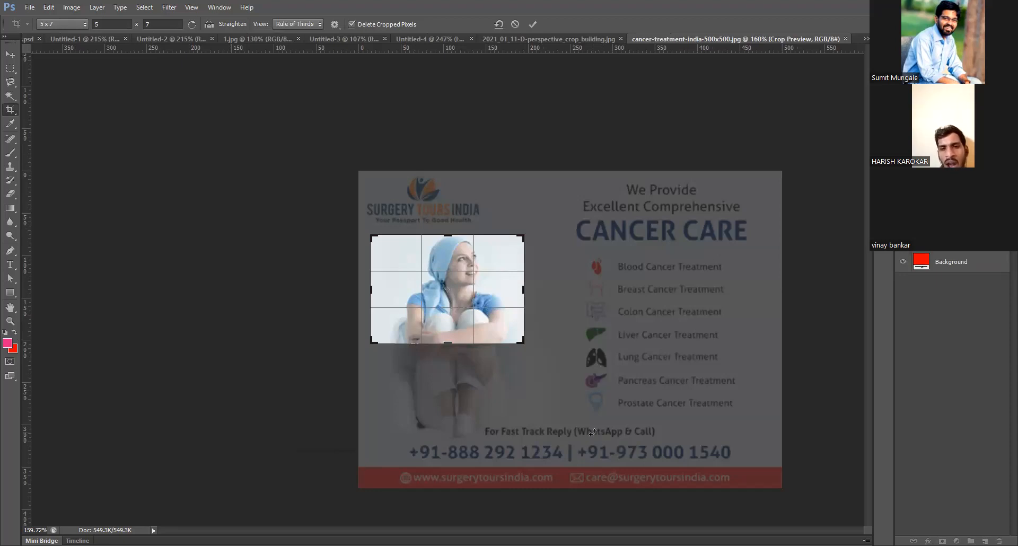
click(515, 24)
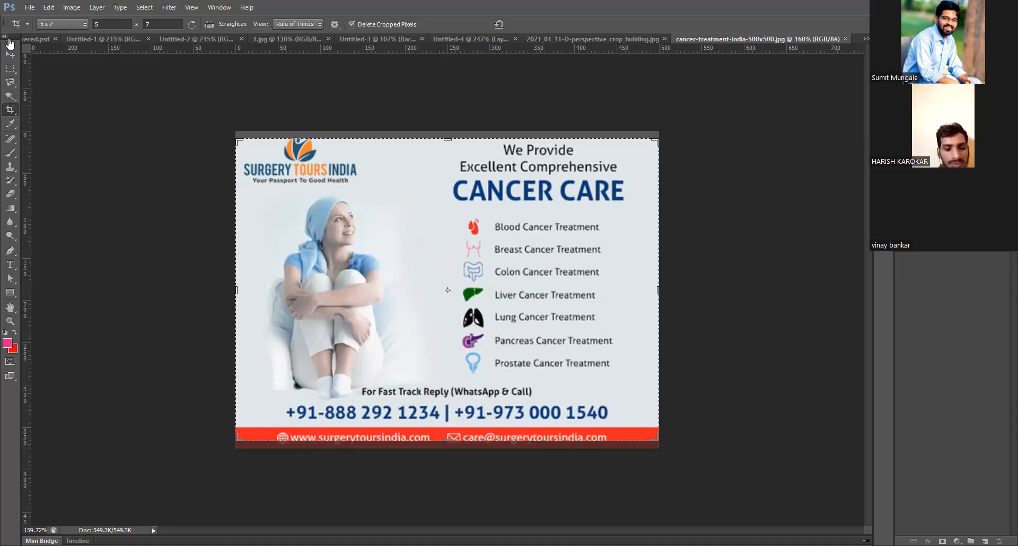
click(12, 57)
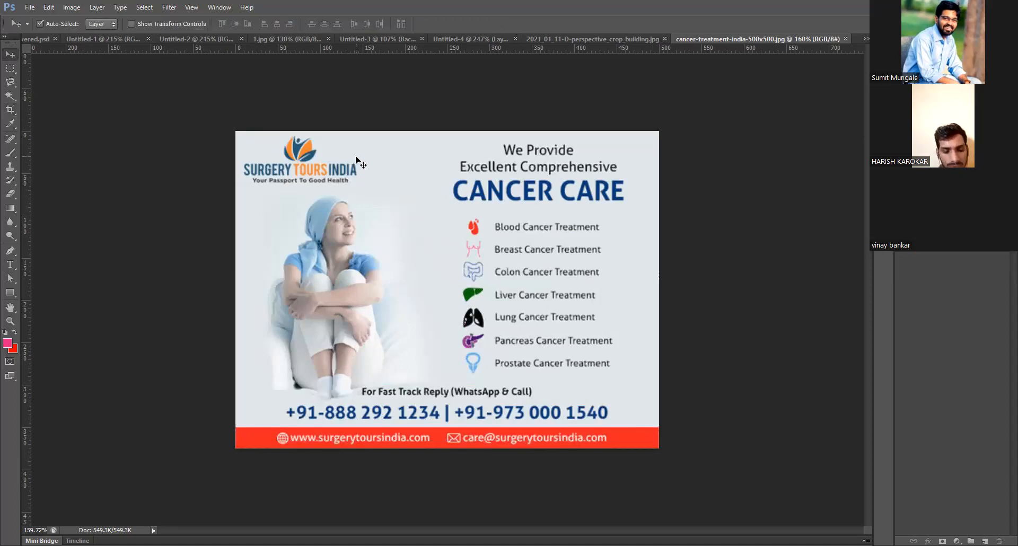
Use the Slice tool to draw separate slices around the flyer's logo, the seated woman and the column of treatment icons
click(10, 109)
click(43, 127)
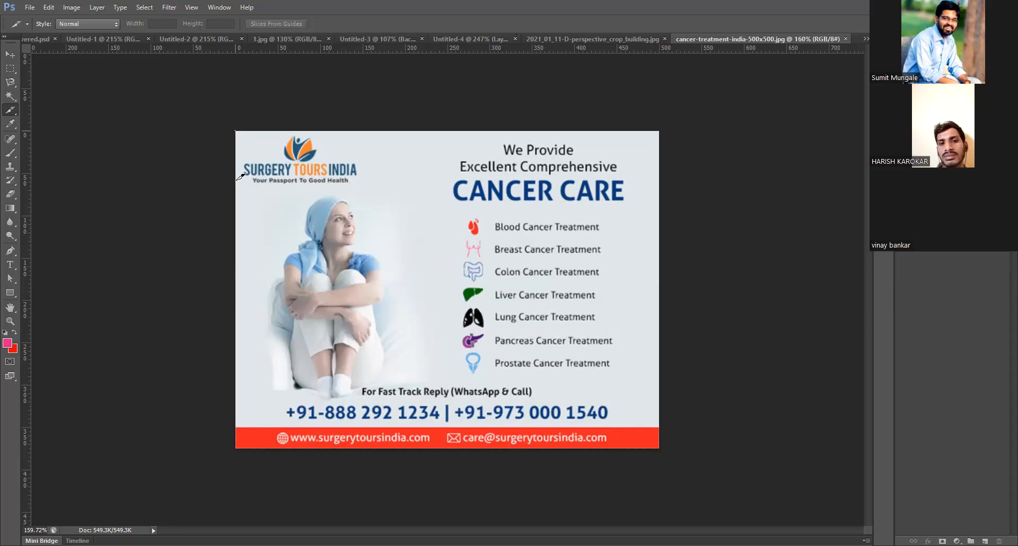
drag(382, 186, 236, 131)
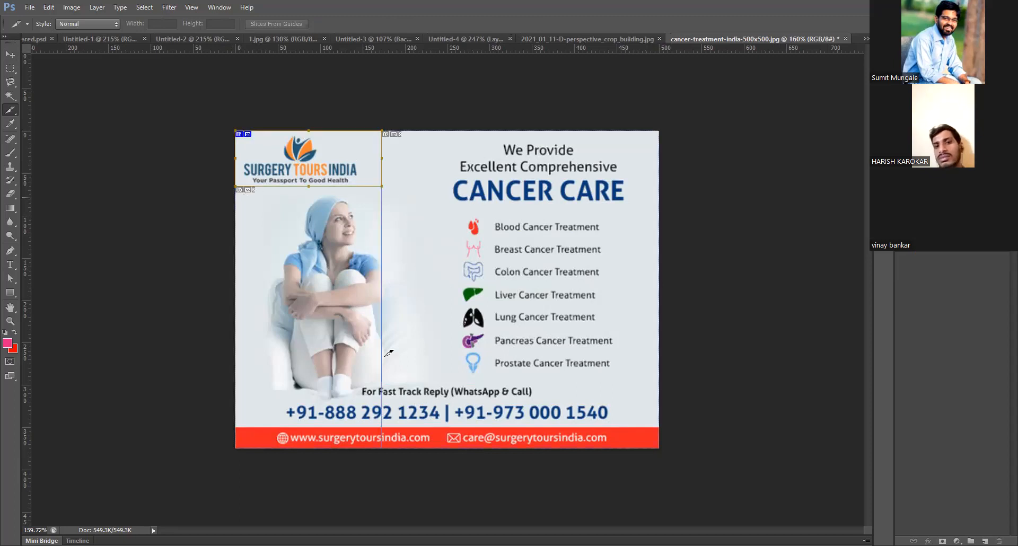
drag(236, 197, 393, 385)
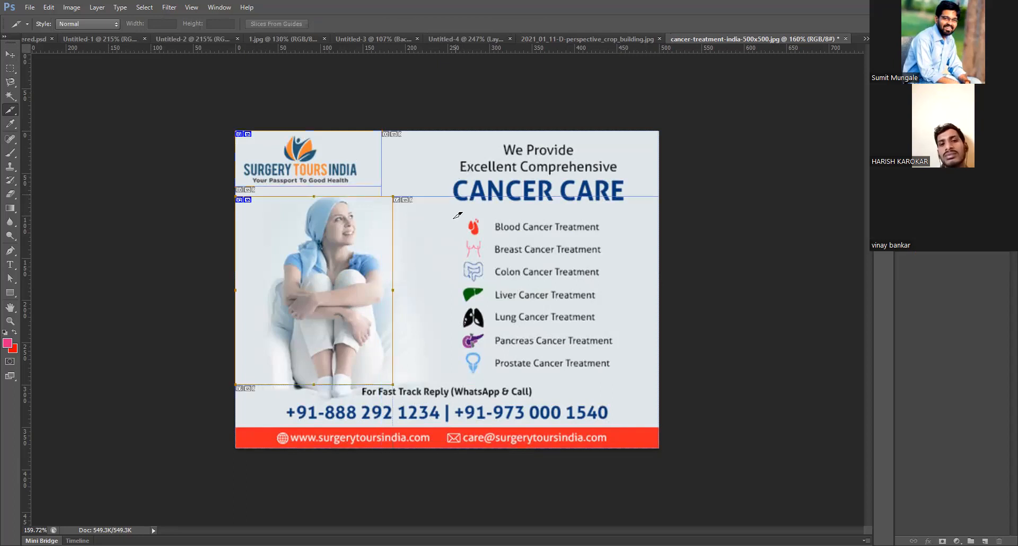
drag(492, 383, 452, 217)
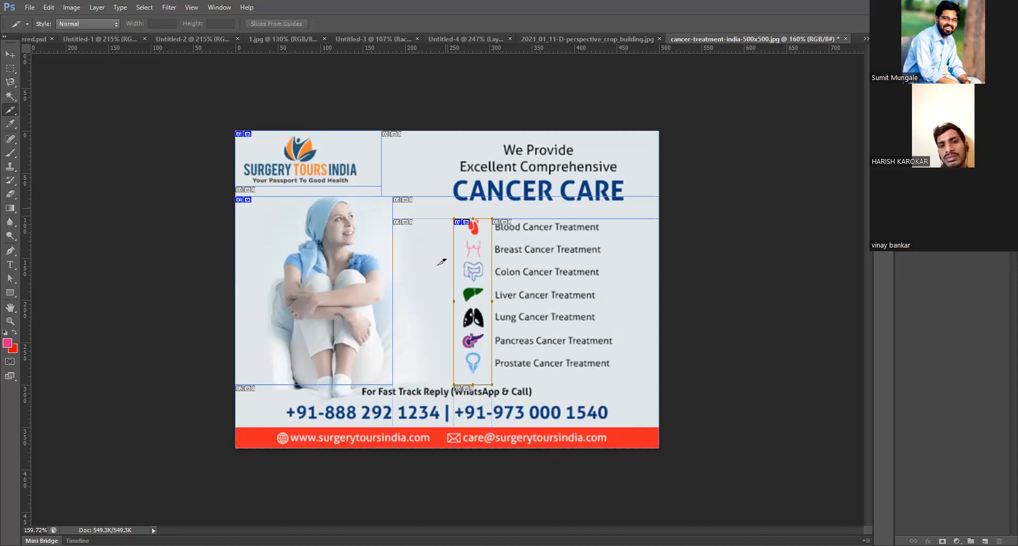
drag(439, 284, 494, 305)
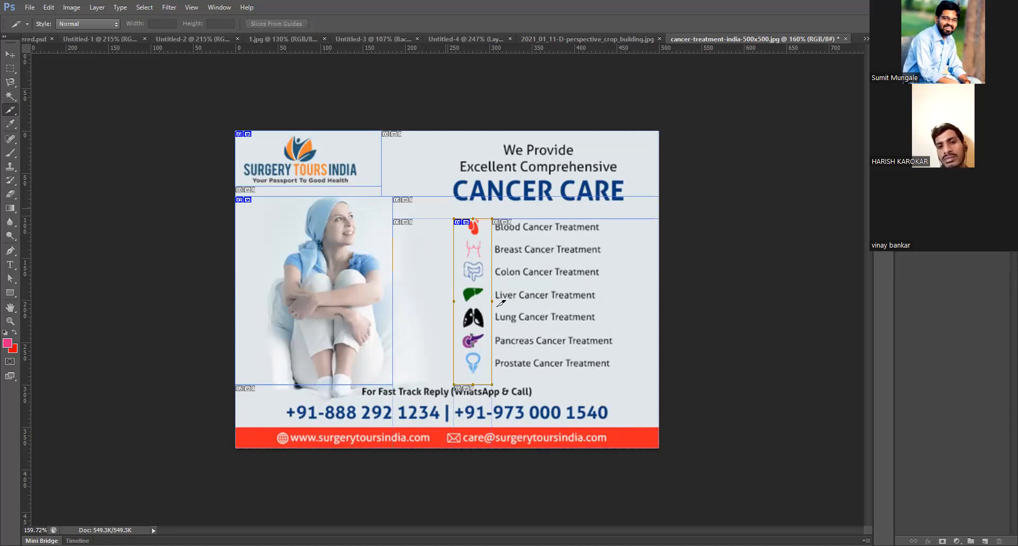
Draw separate slices around the treatment icons down to the prostate icon, and one slice around the phone number line
drag(431, 304, 504, 329)
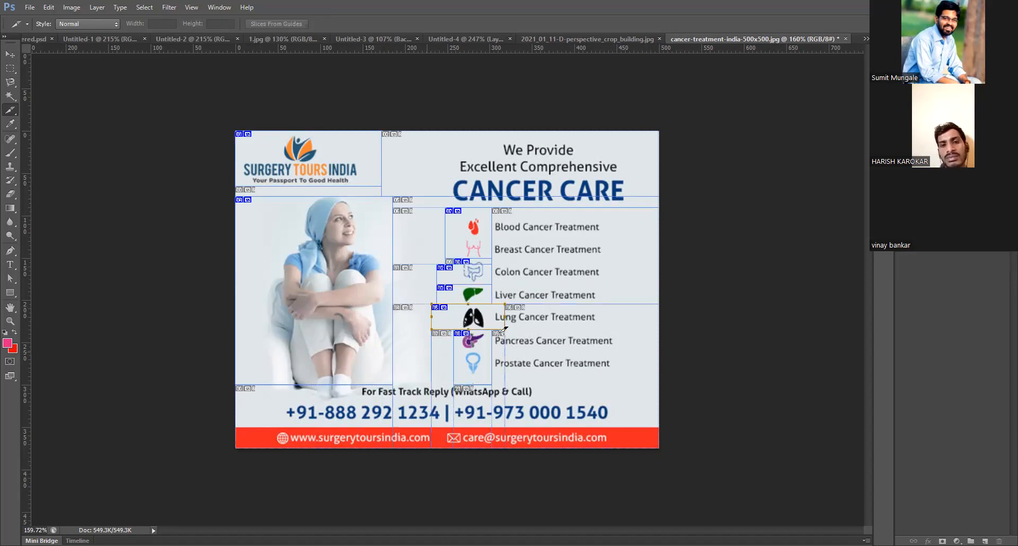
drag(427, 330, 498, 350)
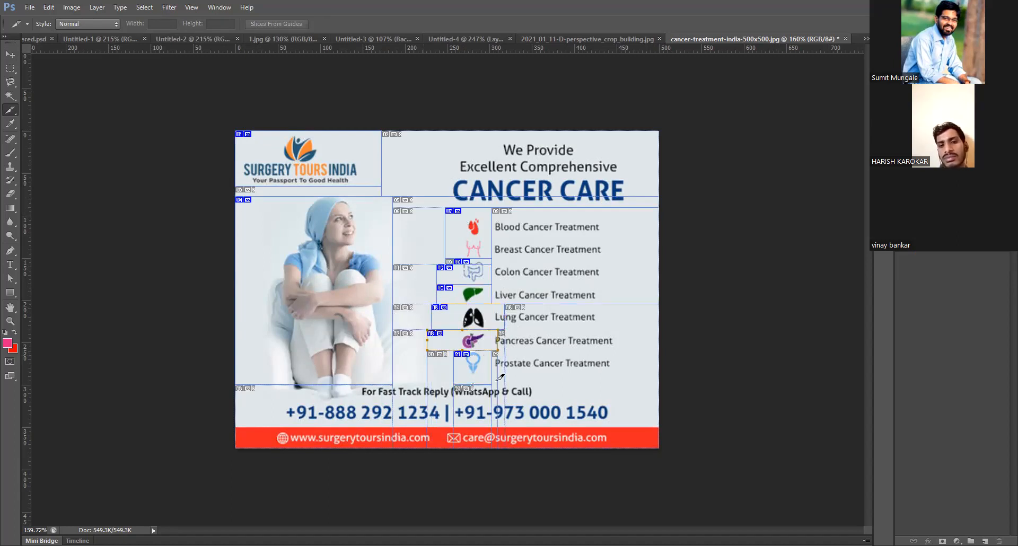
drag(427, 355, 498, 381)
drag(277, 400, 283, 414)
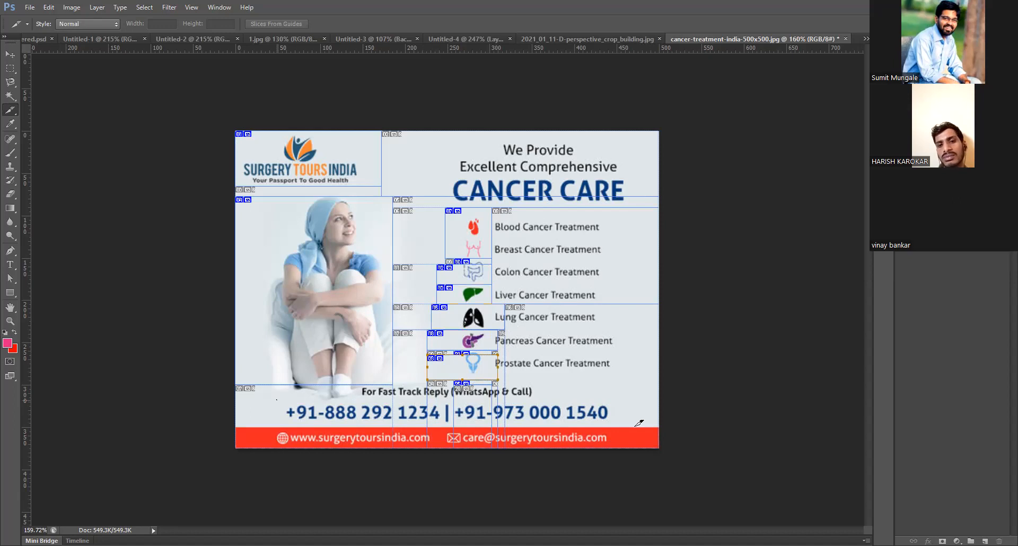
drag(636, 426, 634, 424)
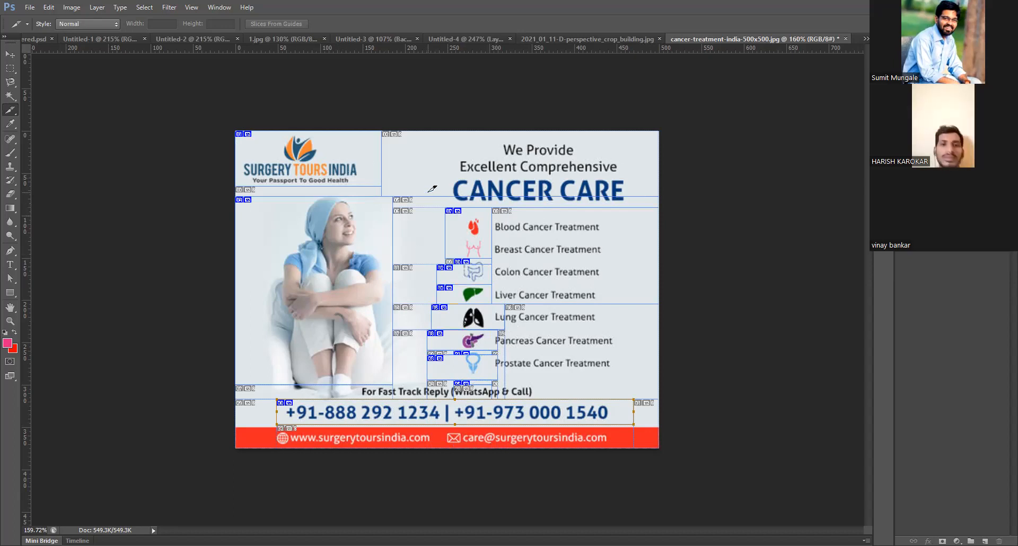
click(10, 54)
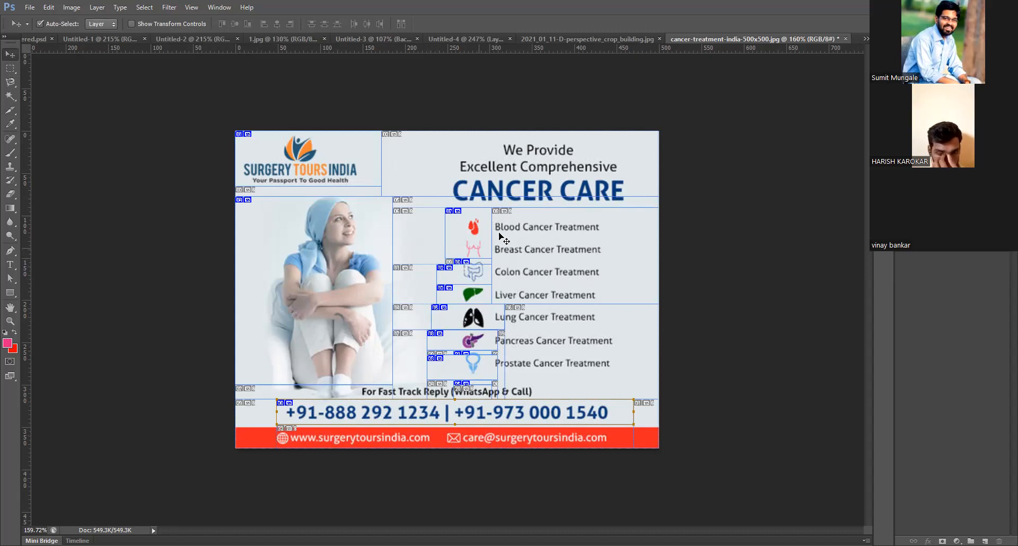
scroll(241, 270, down, 7)
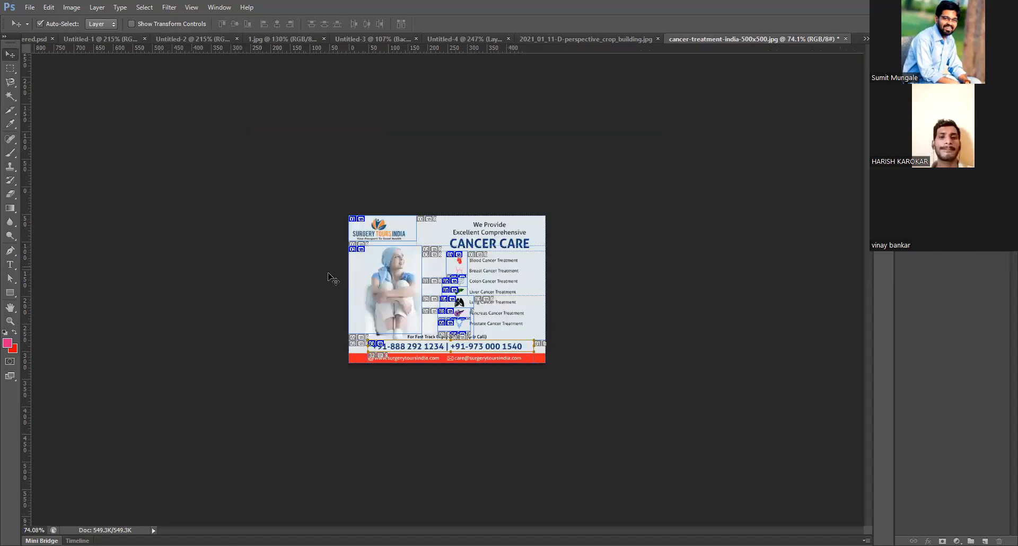
scroll(301, 296, up, 1)
scroll(301, 299, up, 1)
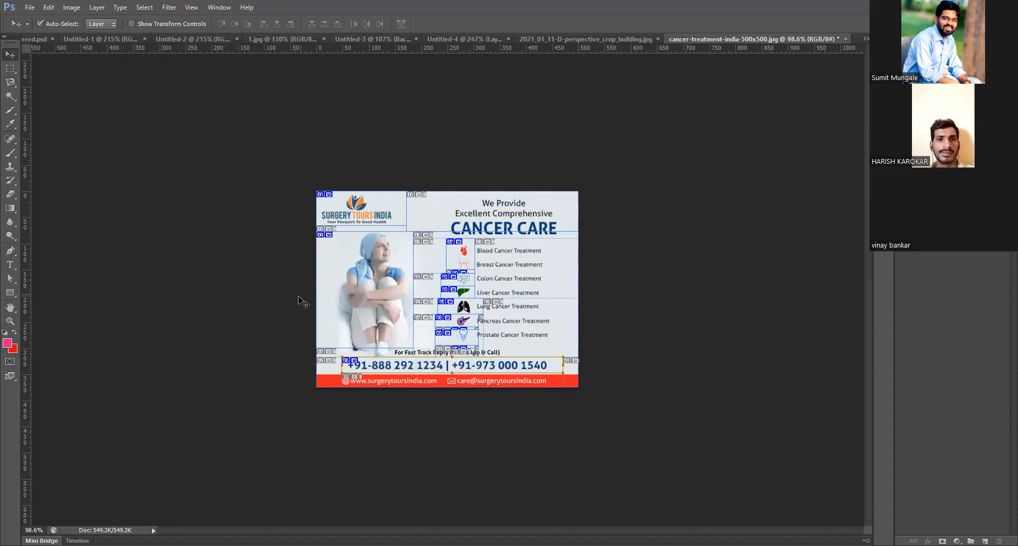
scroll(303, 301, down, 1)
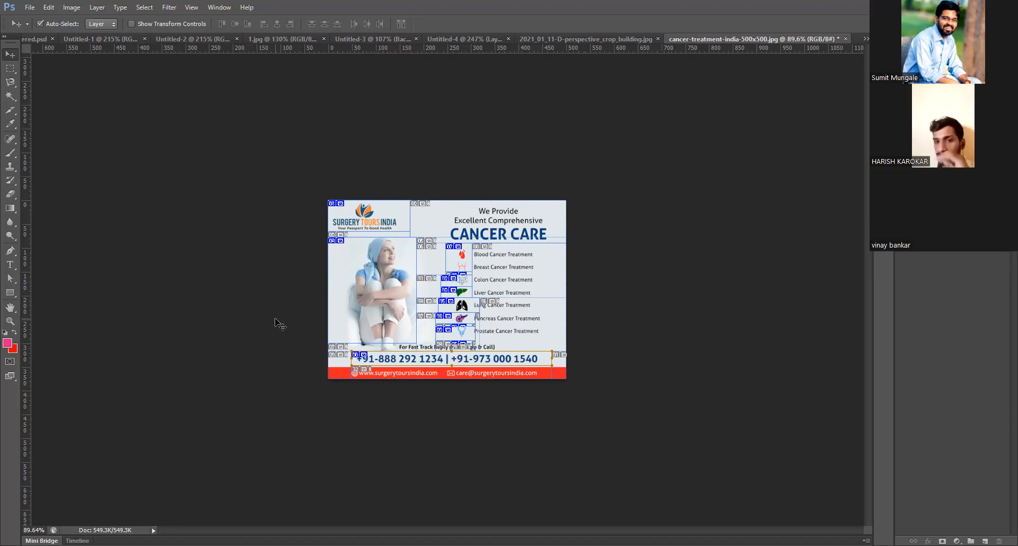
scroll(418, 300, up, 3)
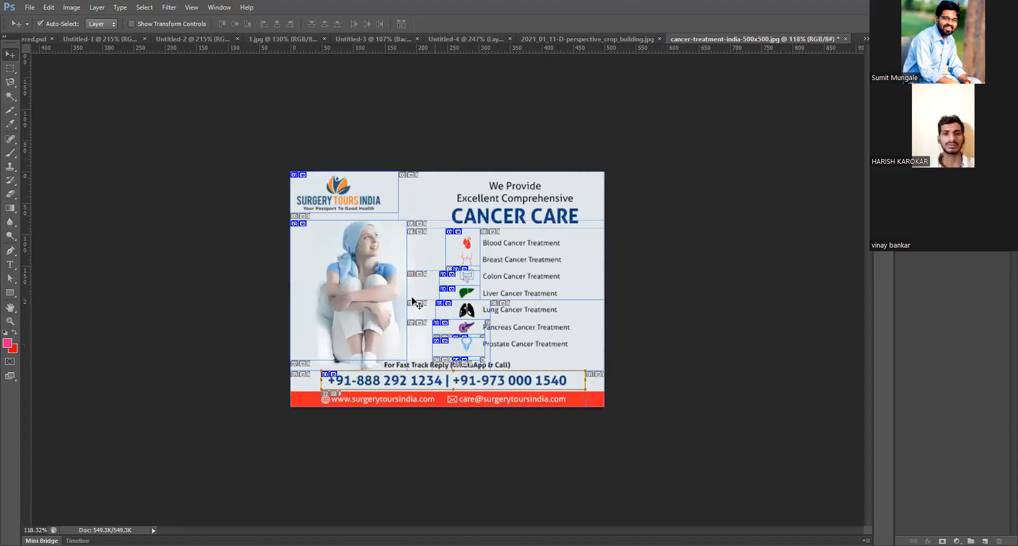
scroll(488, 268, up, 1)
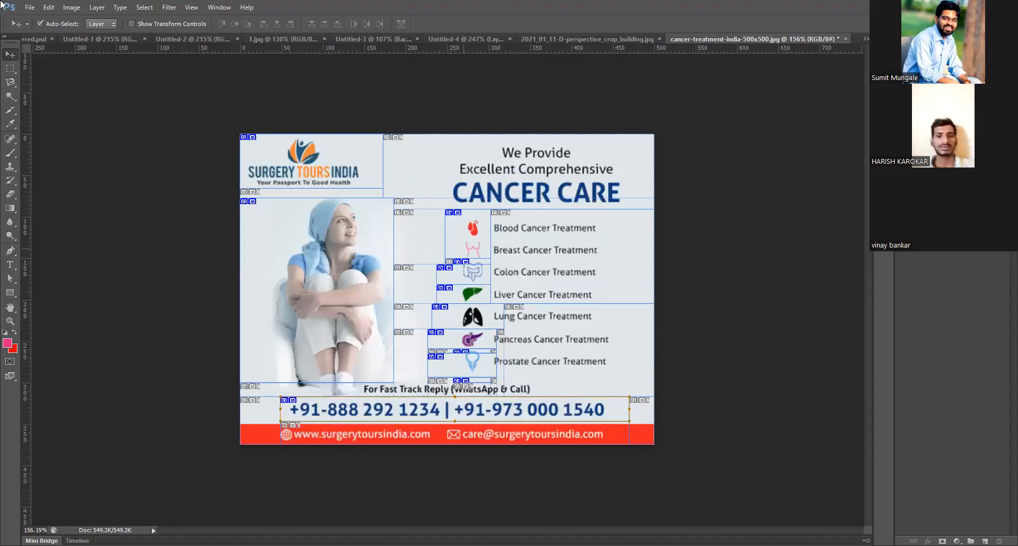
Open the sliced flyer in Save for Web and choose JPEG as the export format
click(30, 8)
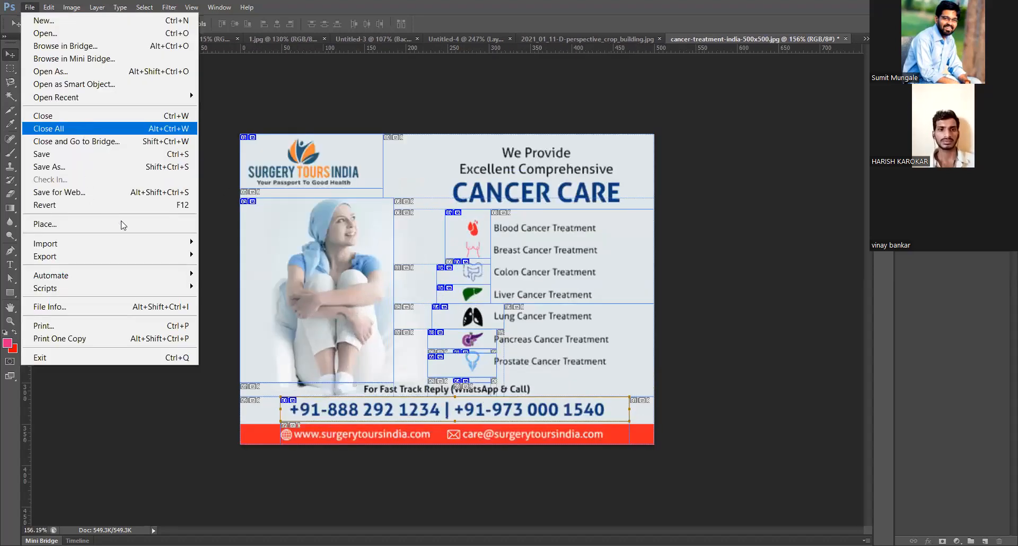
click(708, 264)
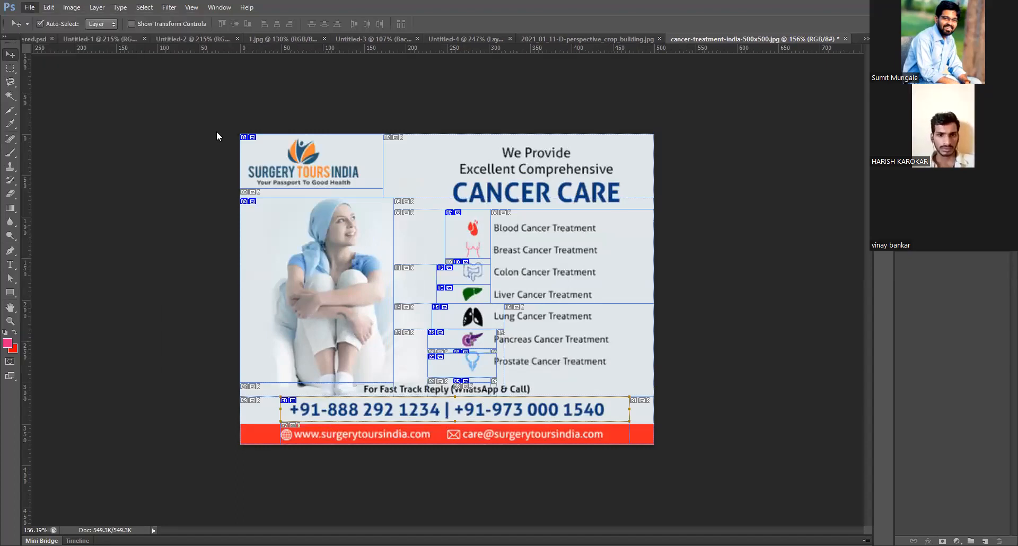
key(ctrl+alt+shift+s)
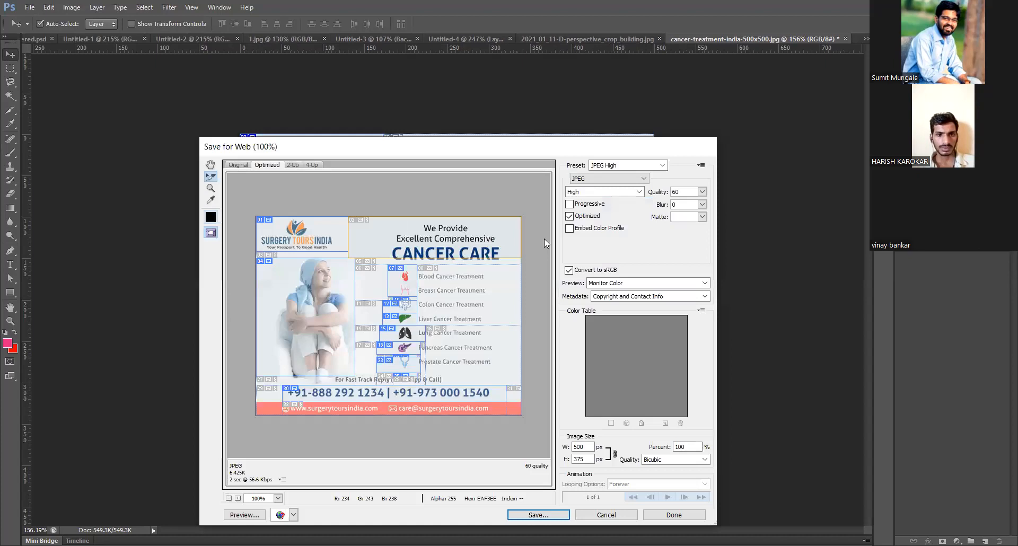
click(590, 180)
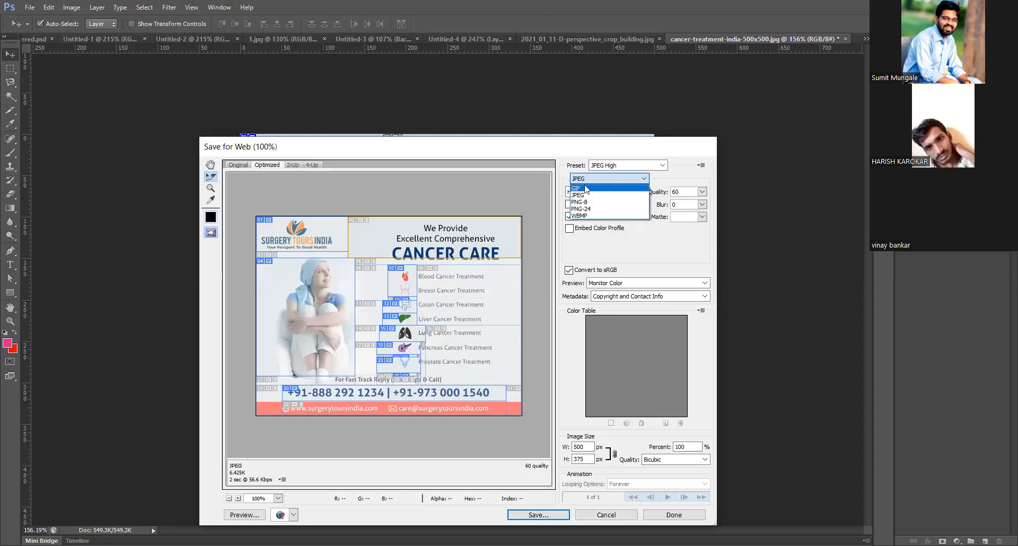
click(588, 178)
click(589, 179)
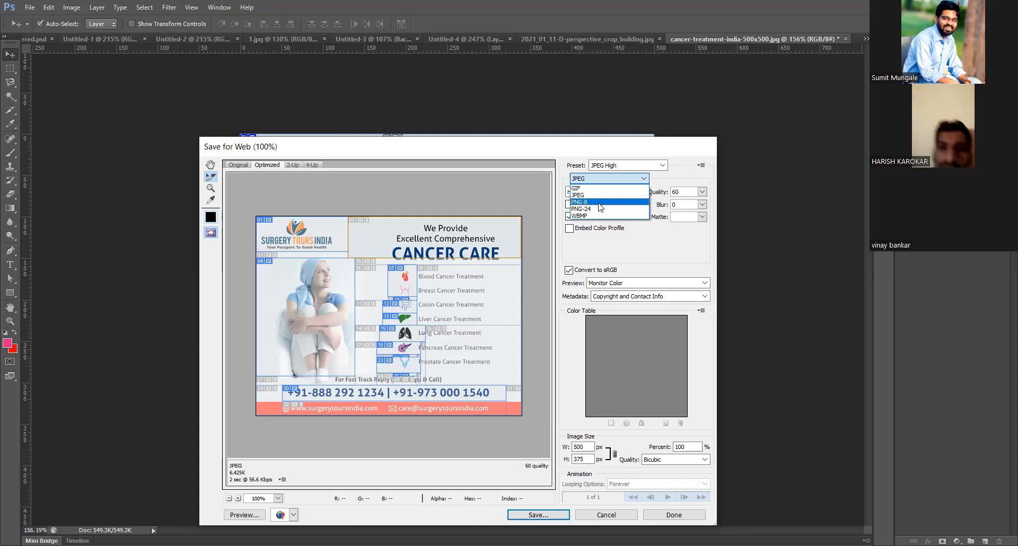
click(598, 194)
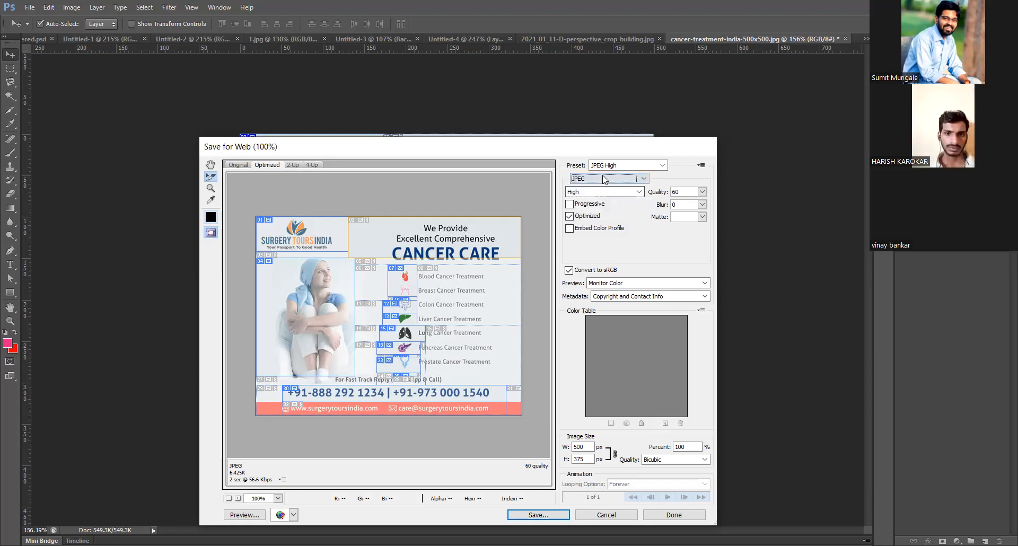
click(438, 330)
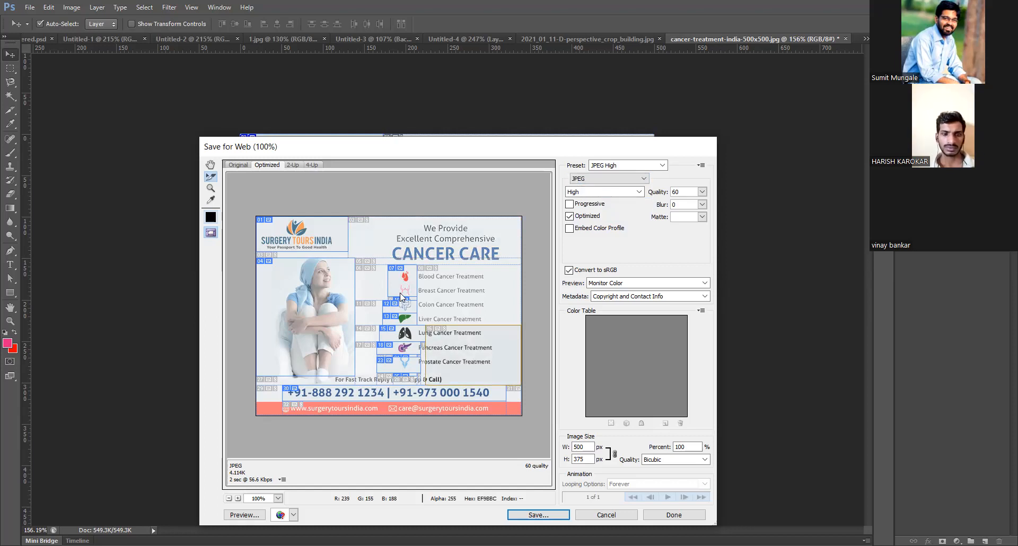
click(377, 289)
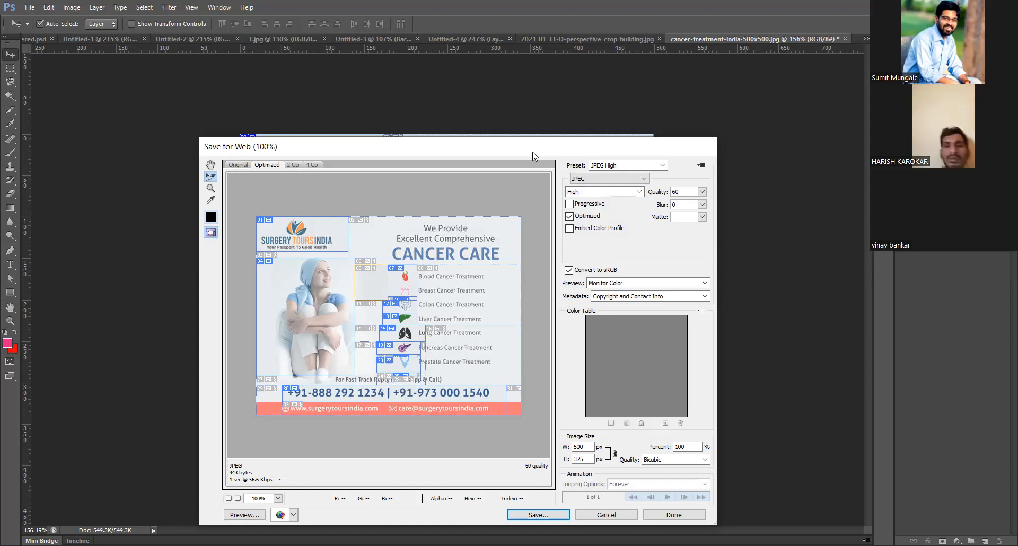
Save all slices as images only to the Photoshop folder on the Desktop, under the file name cancer-treatment-india-500x500.jpg
key(Return)
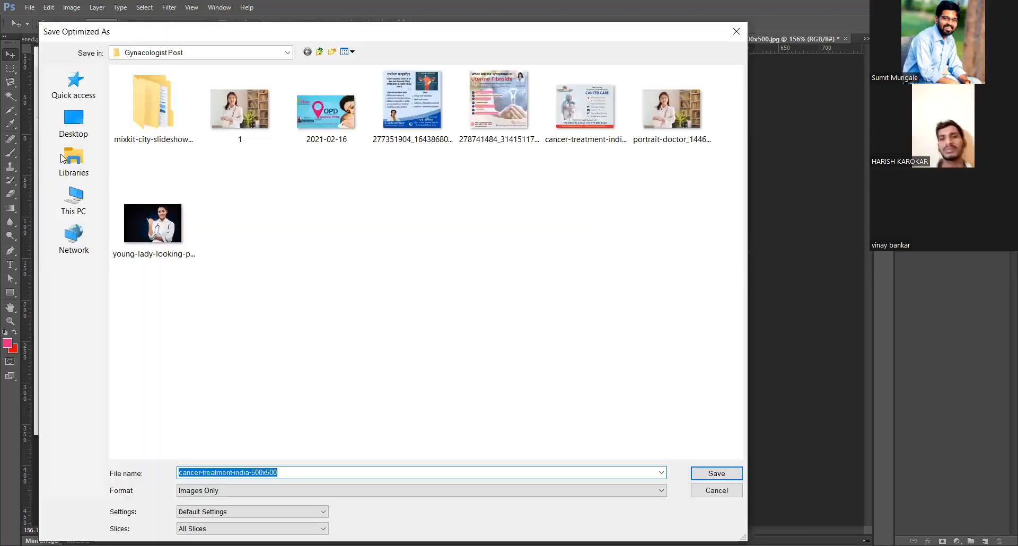
click(73, 128)
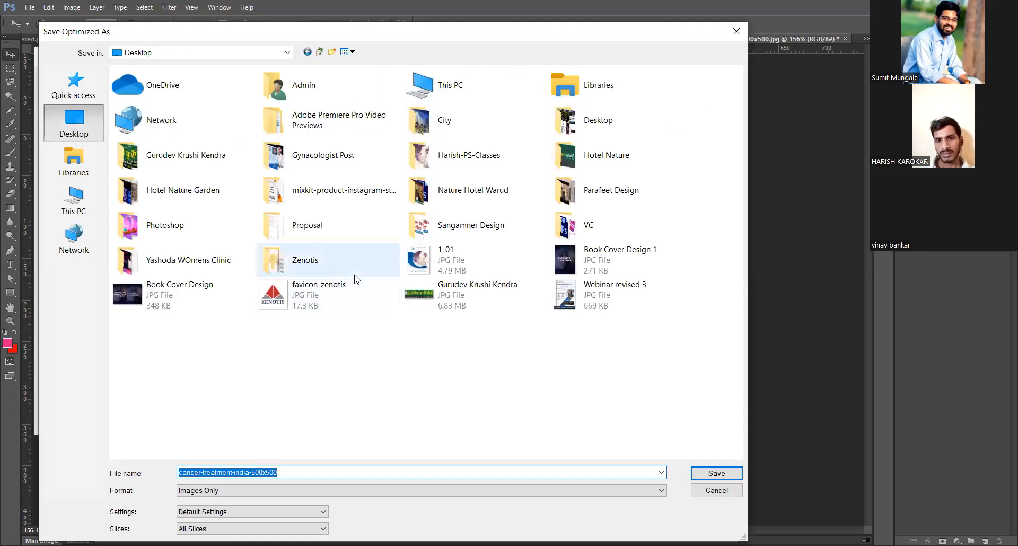
click(345, 263)
click(634, 198)
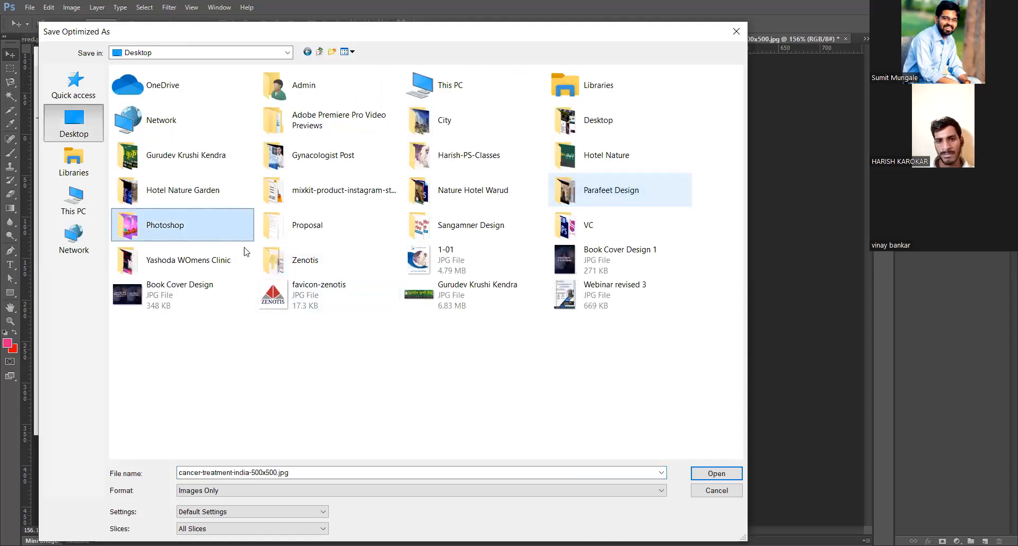
click(200, 230)
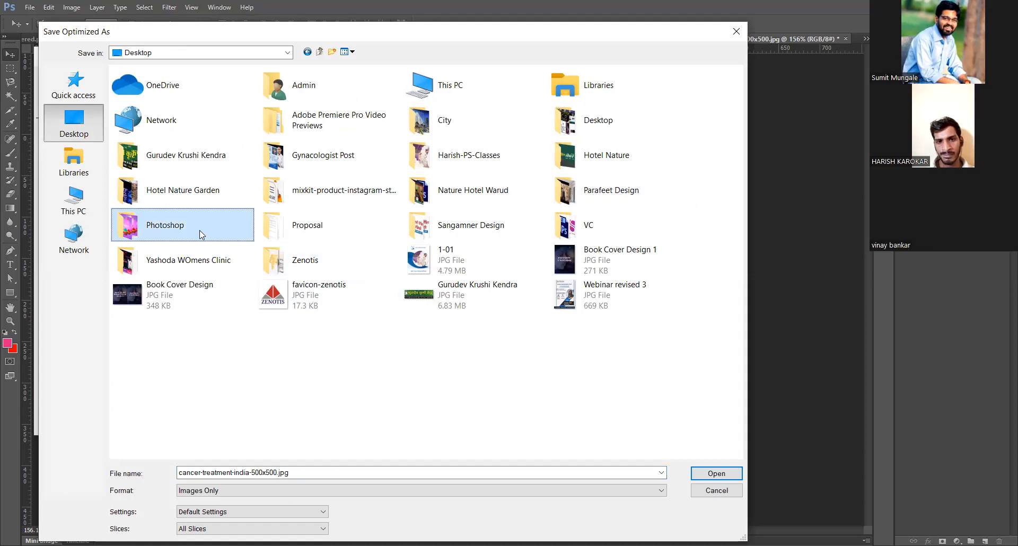
double_click(125, 227)
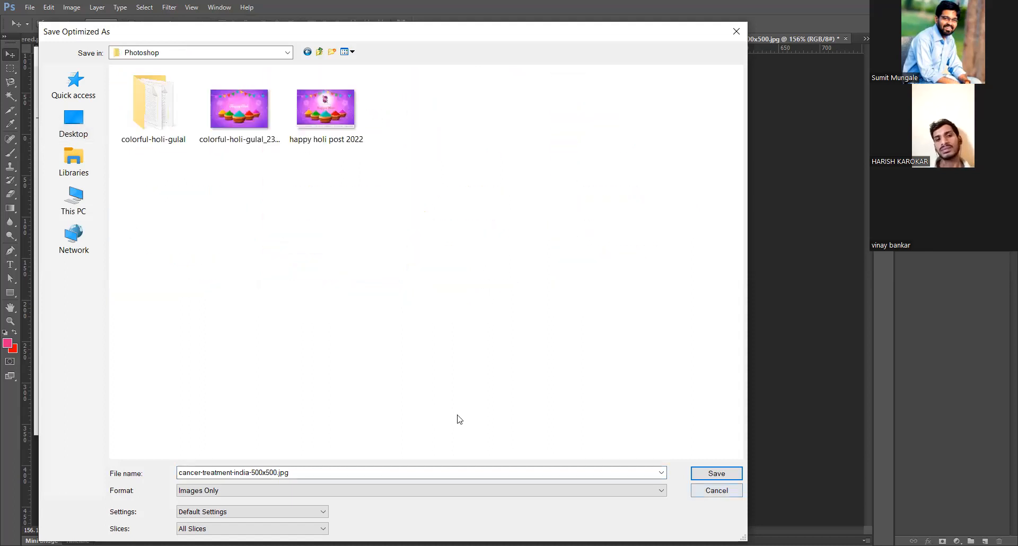
key(Return)
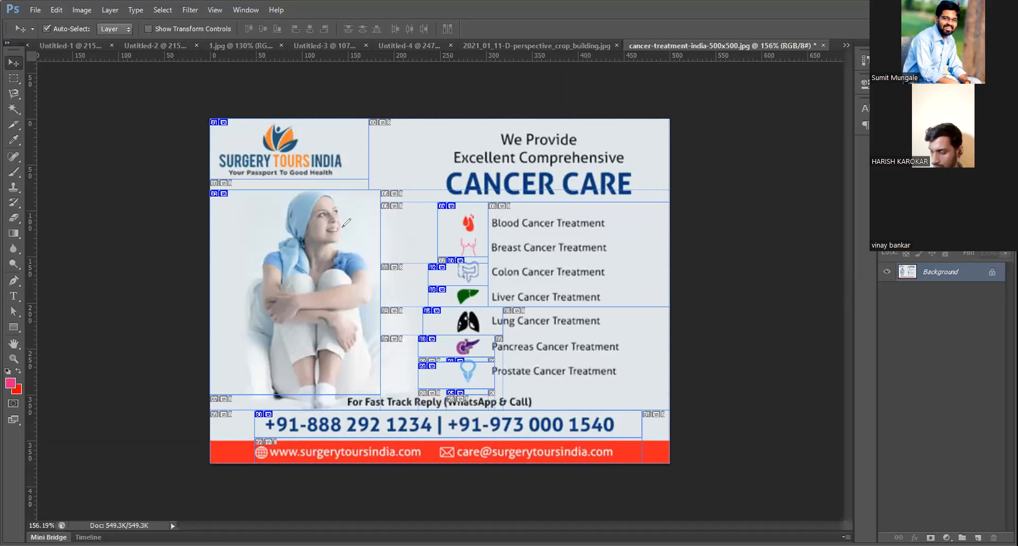
Switch to File Explorer, open the exported images folder and inspect the logo, seated woman, prostate icon and phone number slices
key(alt+Tab)
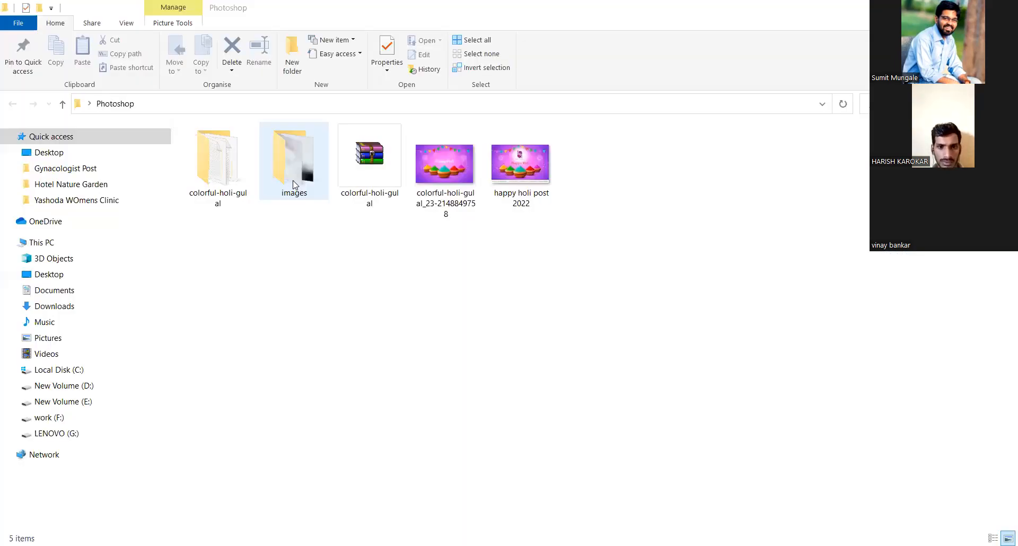
double_click(294, 184)
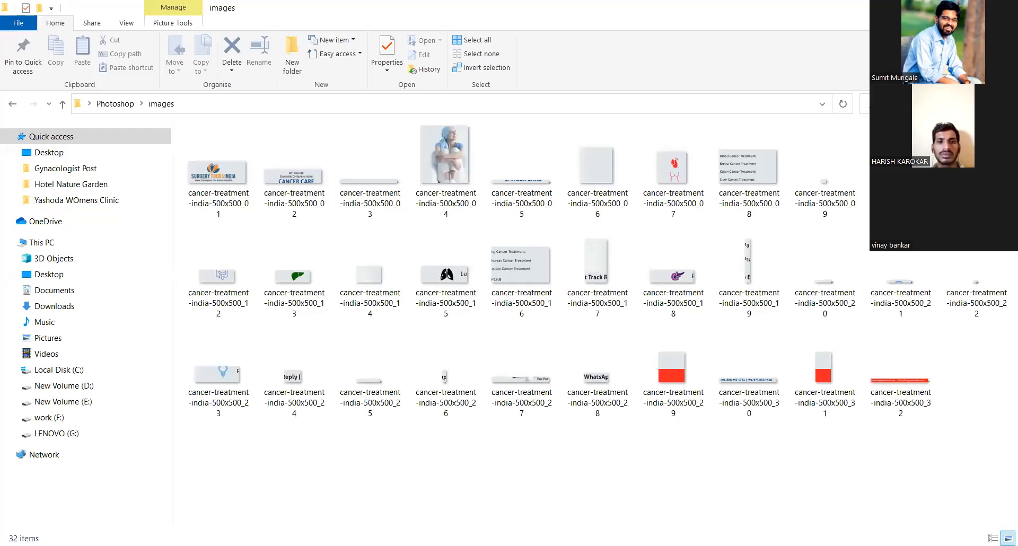
click(204, 181)
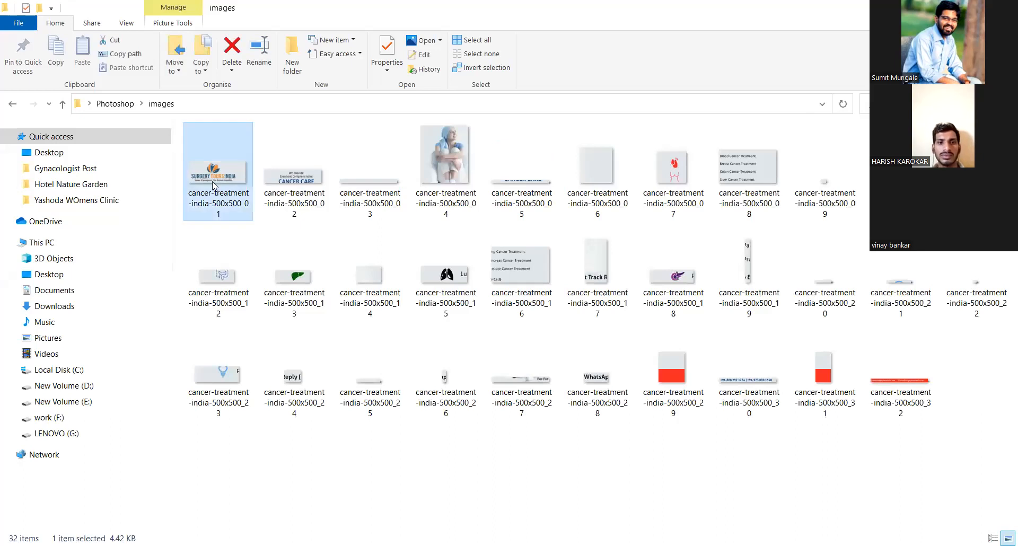
click(440, 155)
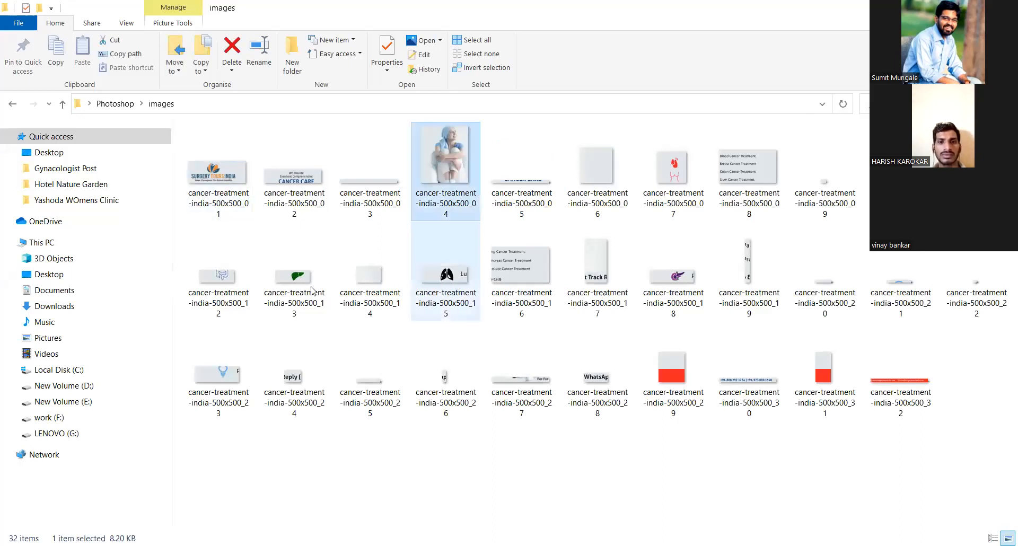
click(237, 347)
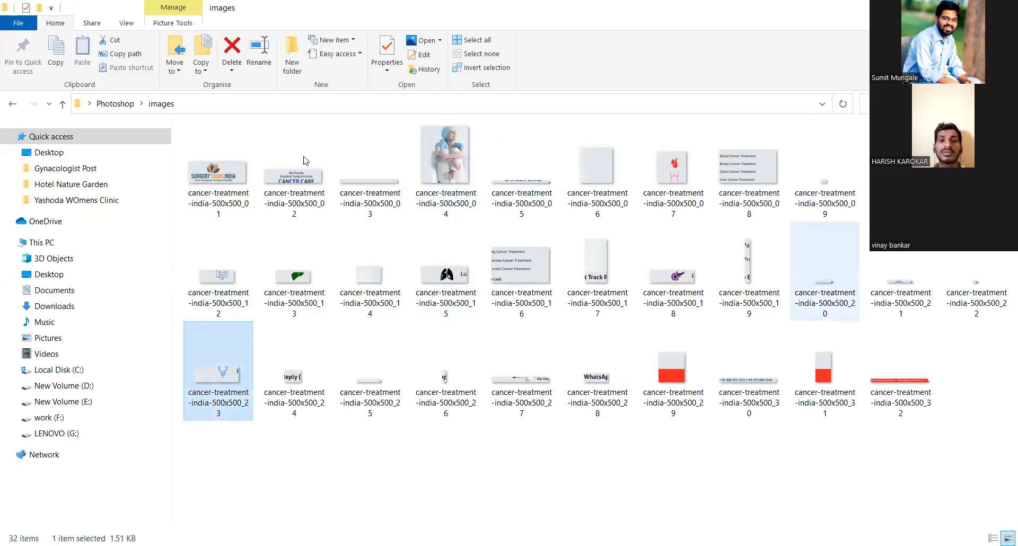
click(748, 384)
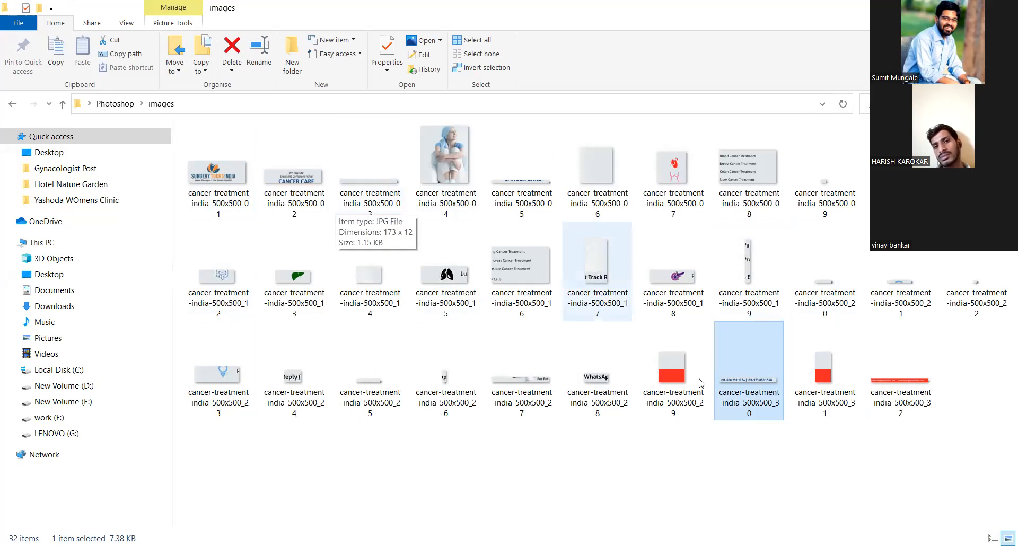
click(752, 457)
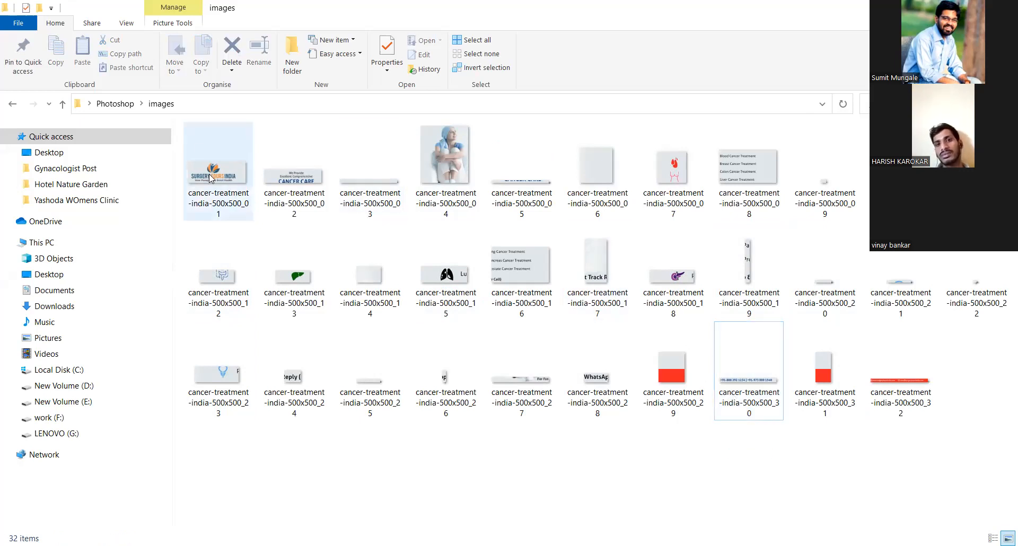
Inspect the blood and breast icon slice, the seated woman slice and the leftover text fragment slices numbered 28 down to 24
click(659, 164)
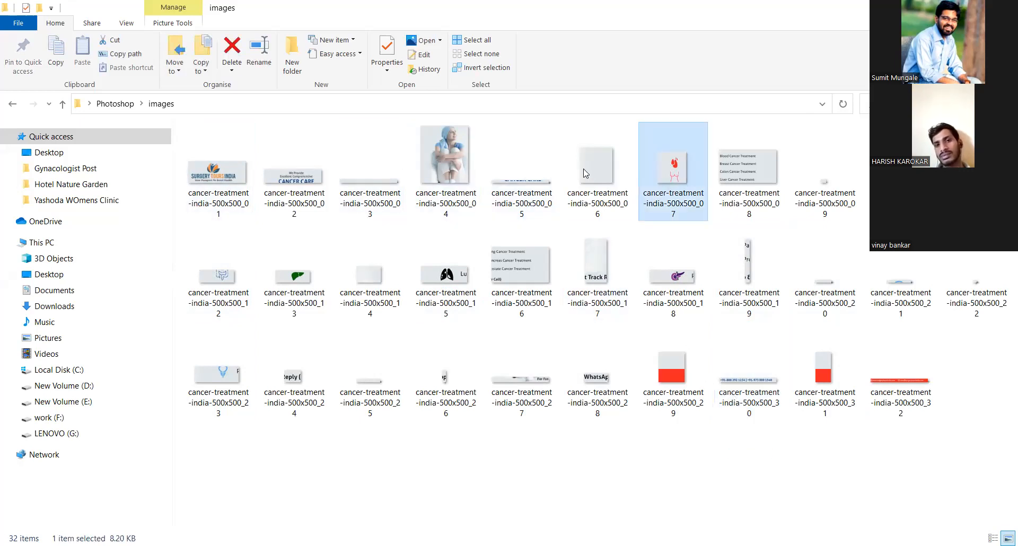
click(449, 176)
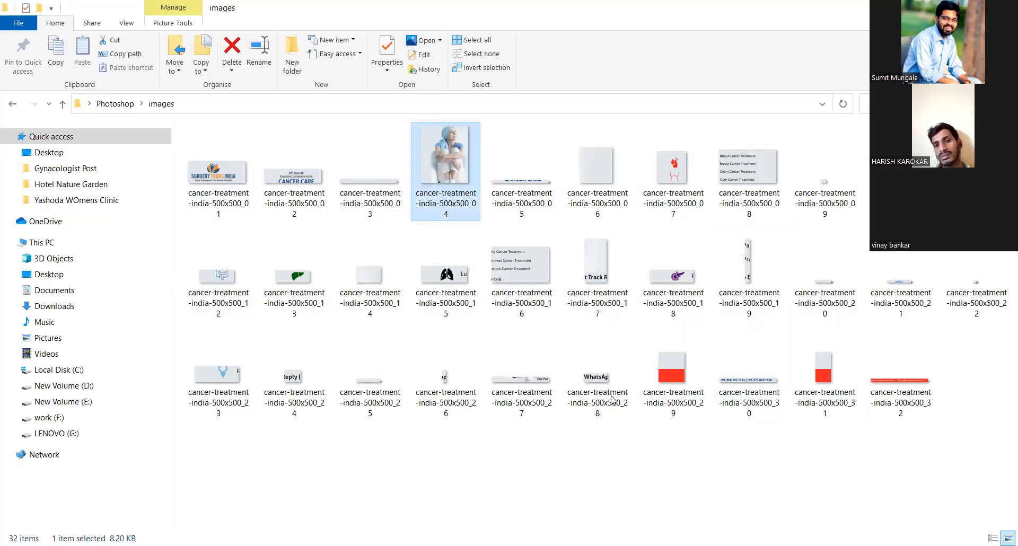
click(589, 382)
click(517, 381)
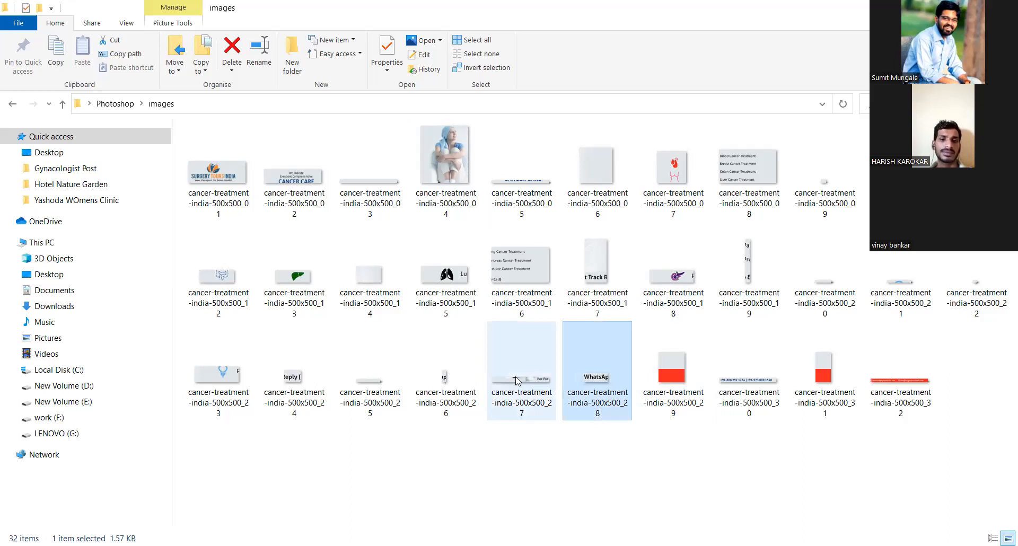
click(458, 379)
click(368, 386)
click(316, 382)
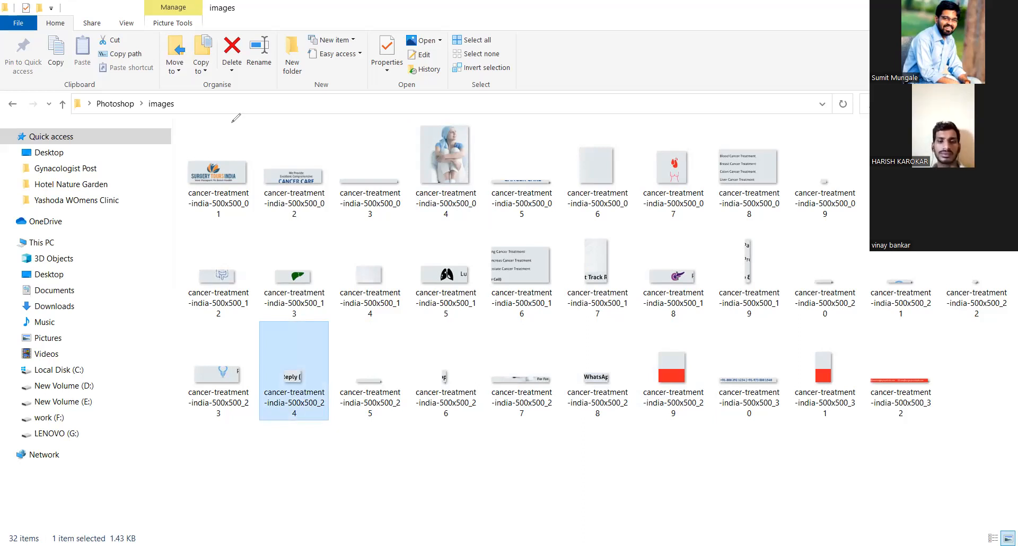
Switch back to Photoshop to show the sliced cancer-care flyer
key(alt+Tab)
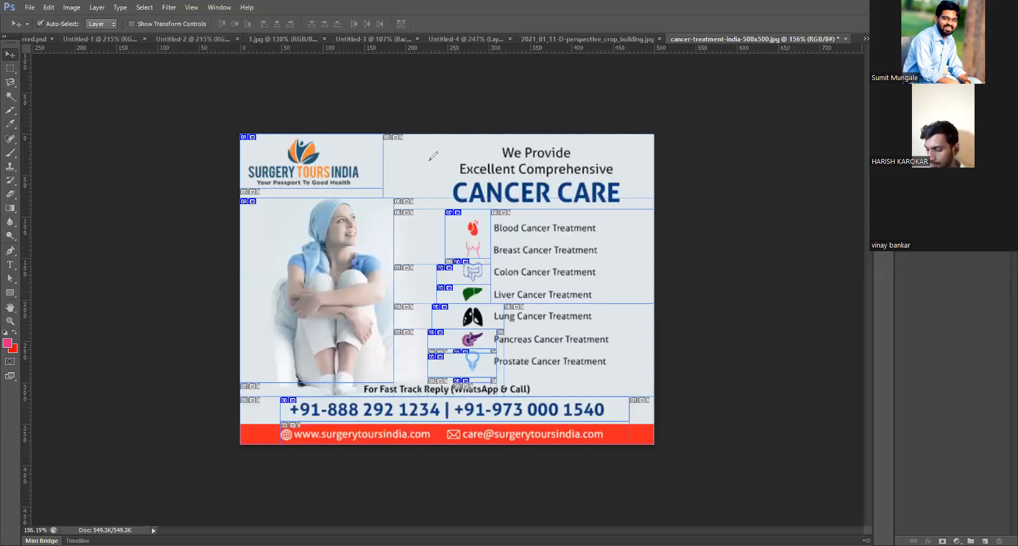
drag(415, 159, 486, 158)
mouse_move(475, 154)
mouse_down()
mouse_move(487, 164)
mouse_move(473, 177)
mouse_move(476, 164)
mouse_up()
mouse_move(504, 200)
mouse_down()
mouse_move(415, 335)
mouse_move(277, 374)
mouse_move(237, 322)
mouse_up()
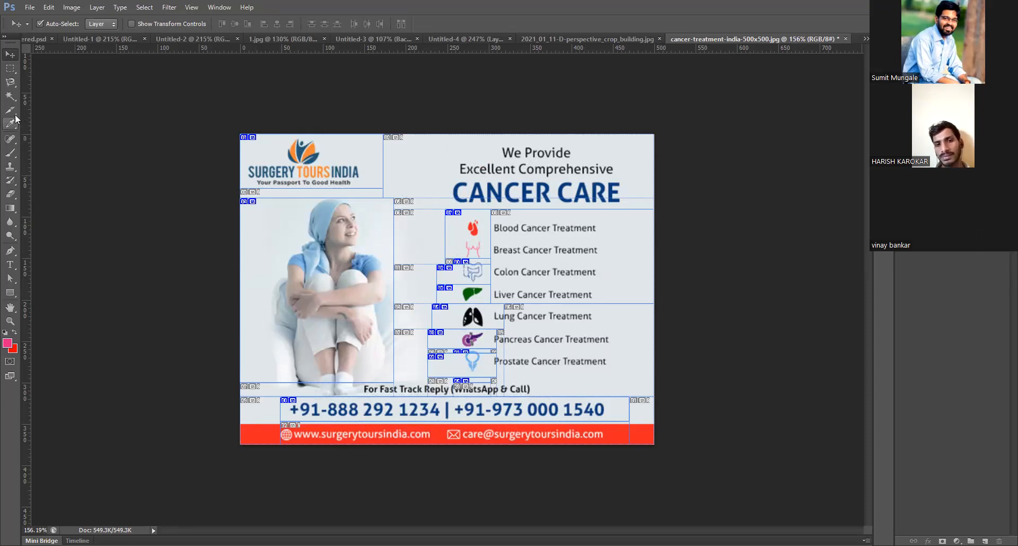
With the Slice Select tool, delete the slices around the phone numbers and the prostate, lung and colon icons
drag(11, 111, 62, 128)
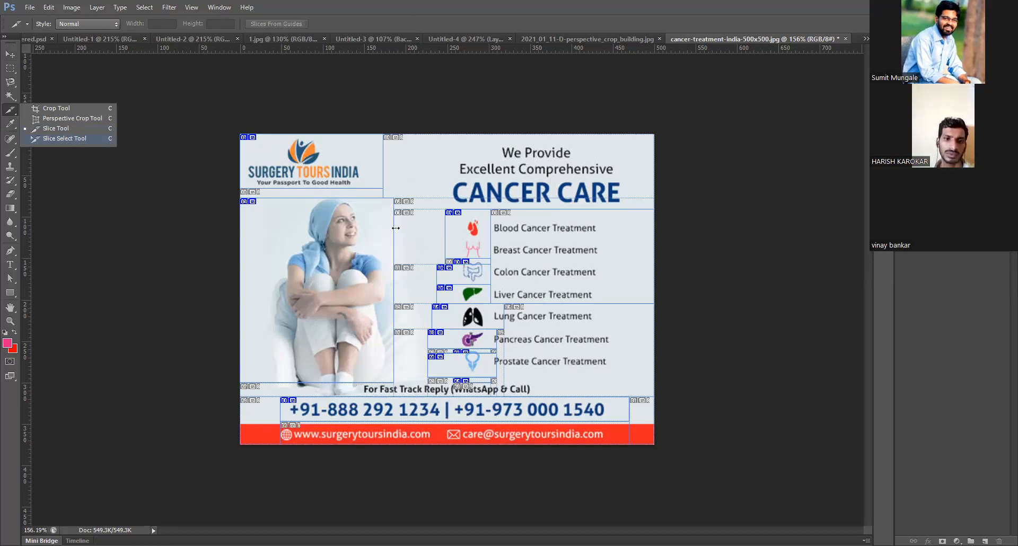
click(627, 409)
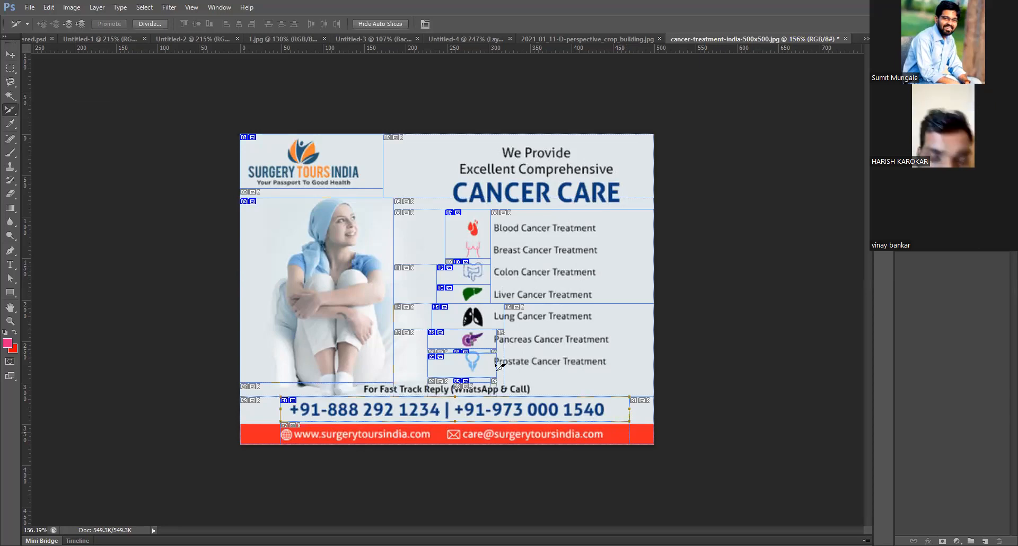
key(Delete)
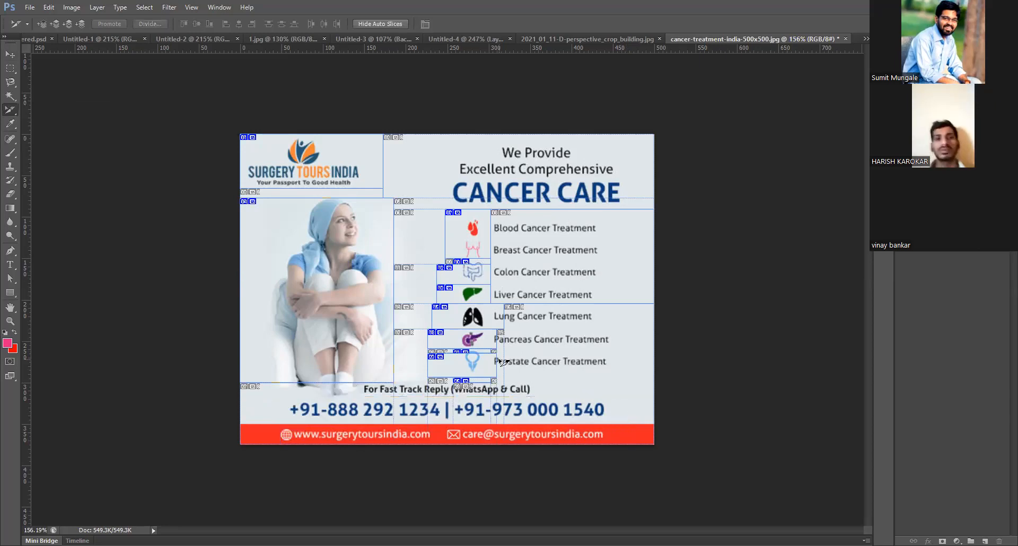
key(Delete)
click(482, 322)
key(Delete)
click(485, 279)
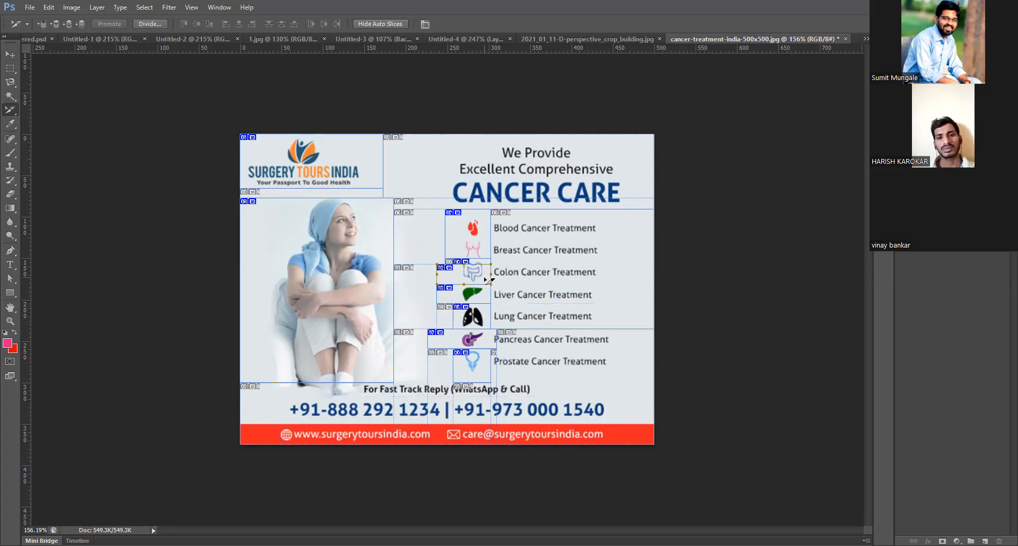
key(Delete)
Delete the blood and breast icon slice, the liver icon slice and the tall slice spanning the icon column
click(488, 242)
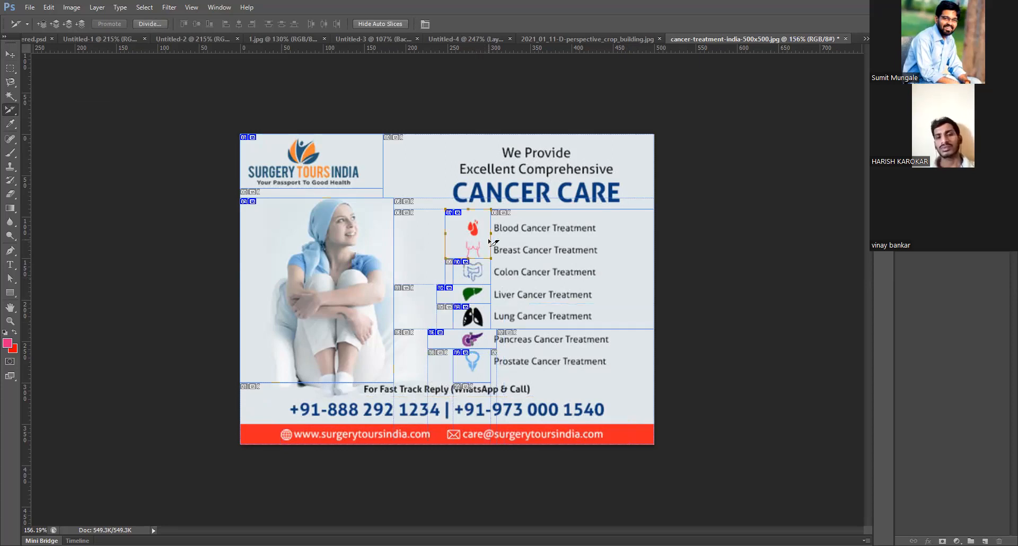
key(Delete)
click(479, 300)
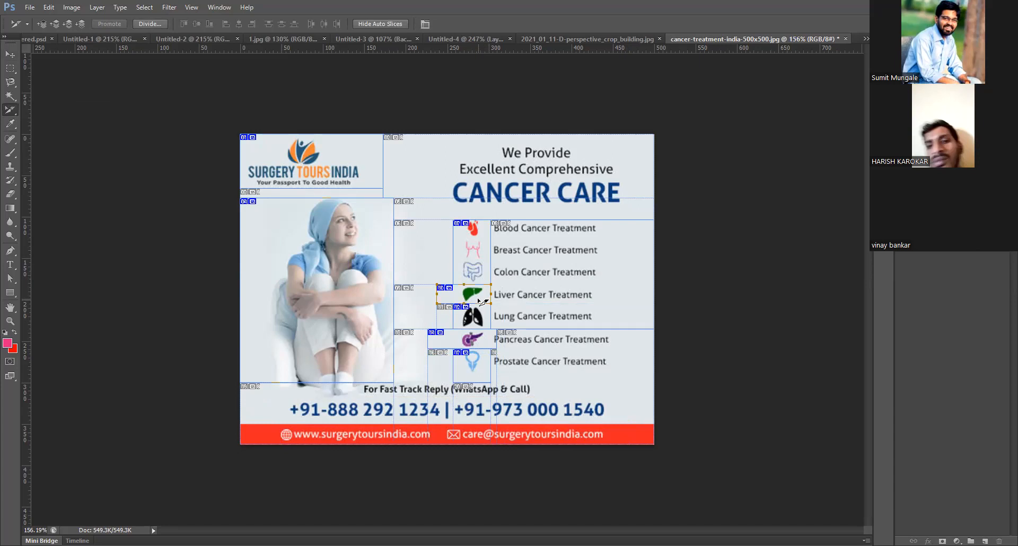
key(Delete)
click(485, 317)
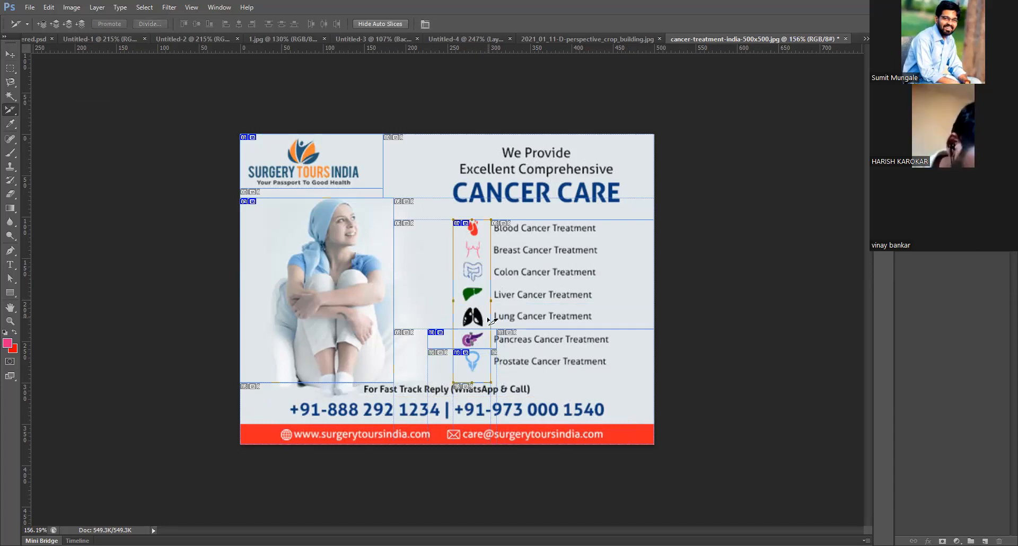
key(Delete)
Delete the slices around the seated woman and the Surgery Tours India logo, and return to the Move tool
click(396, 350)
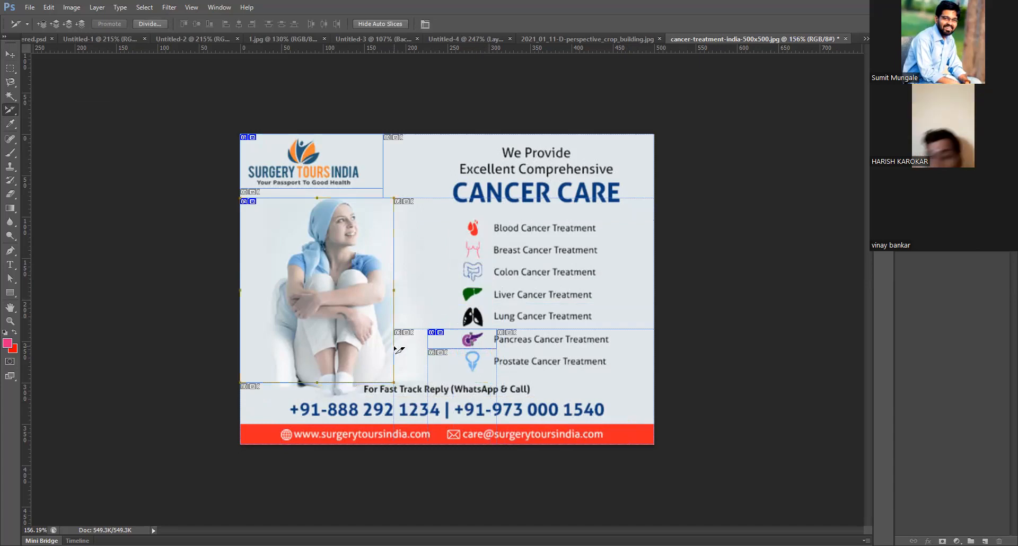
key(Delete)
click(377, 185)
key(Delete)
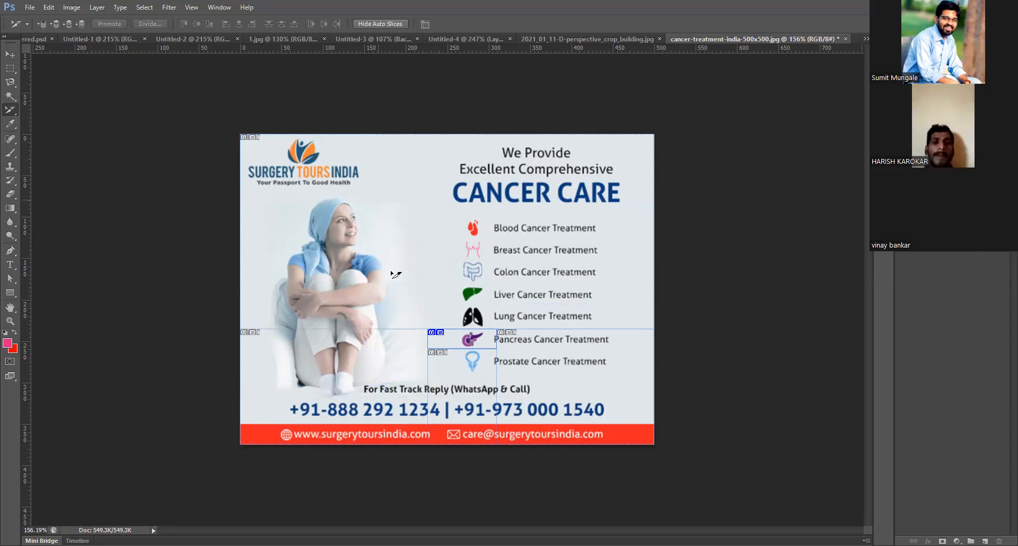
click(486, 381)
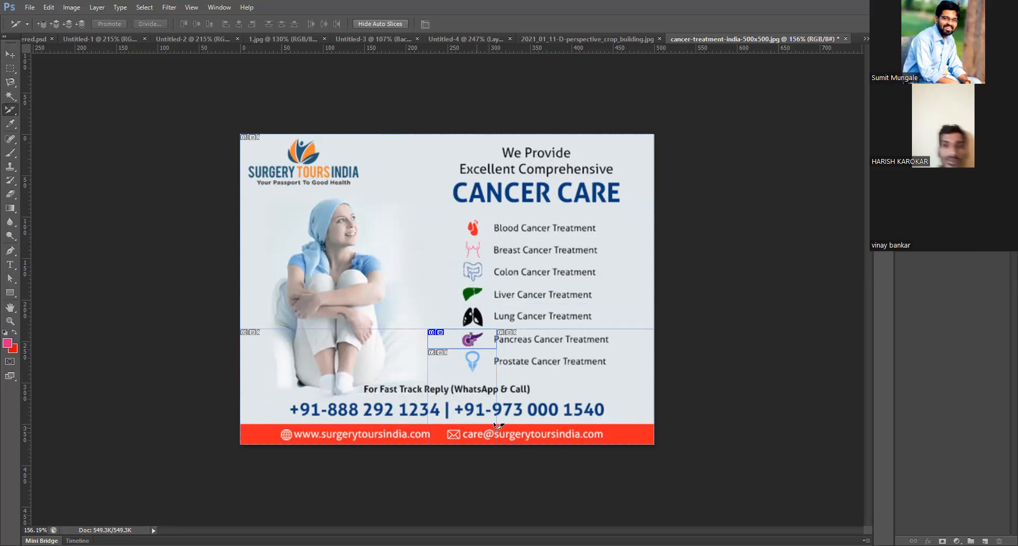
click(13, 55)
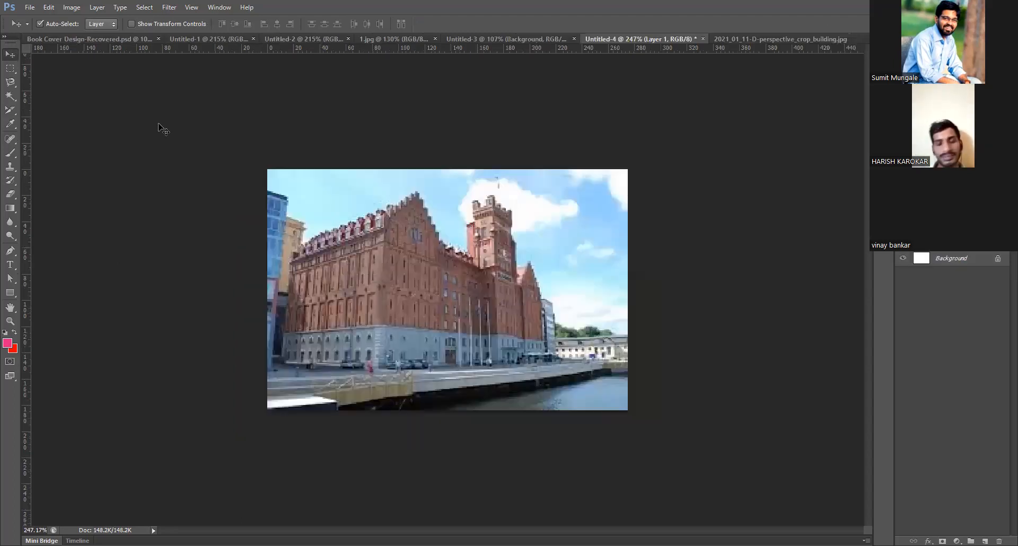
Review the toolbox groups from Move, Marquee, Lasso and Magic Wand through Crop and Eyedropper
click(8, 126)
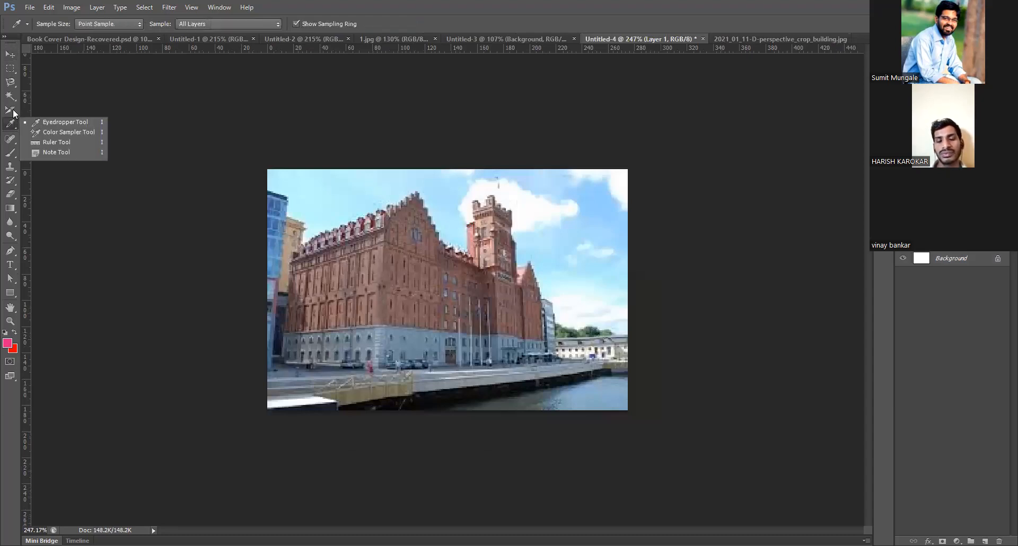
click(14, 113)
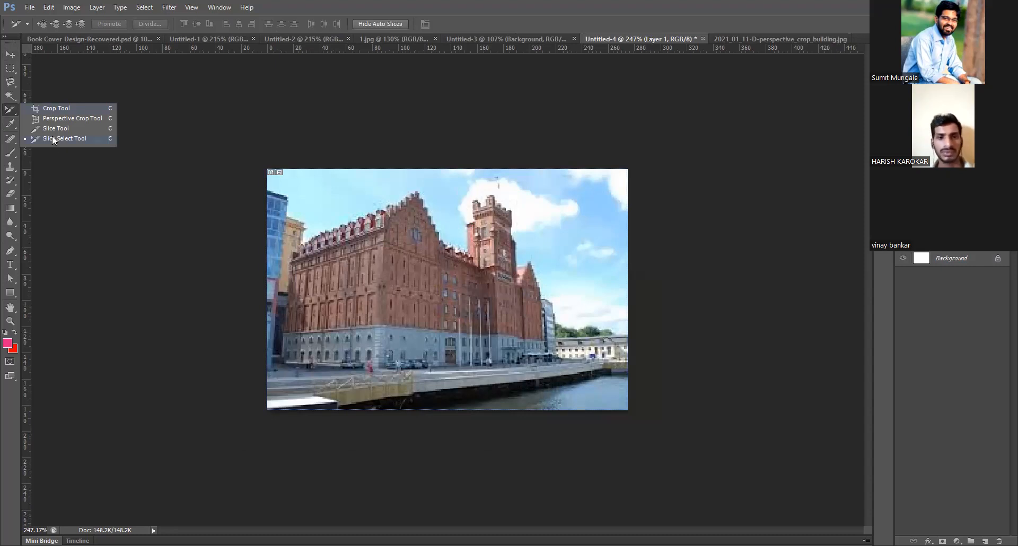
click(10, 55)
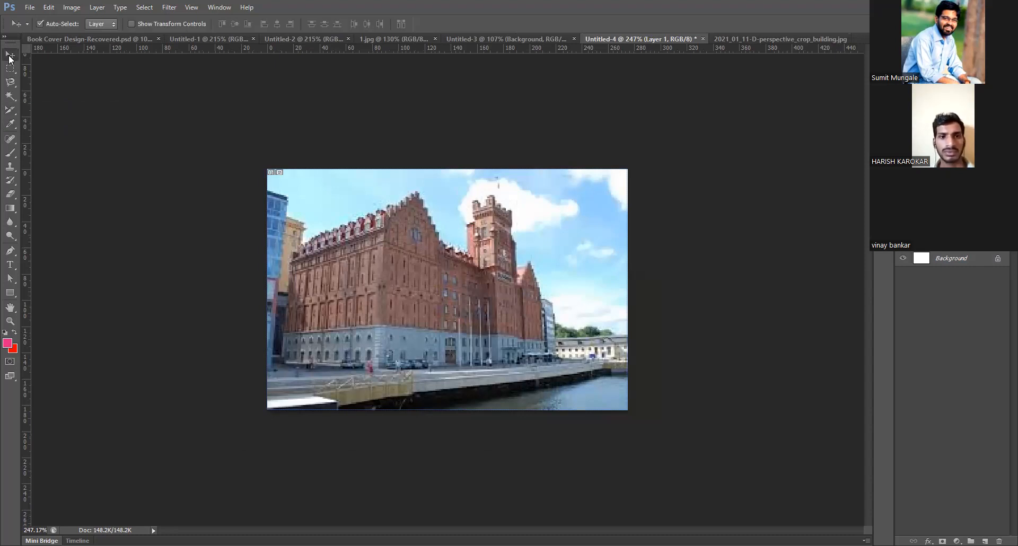
click(9, 70)
click(8, 83)
click(14, 98)
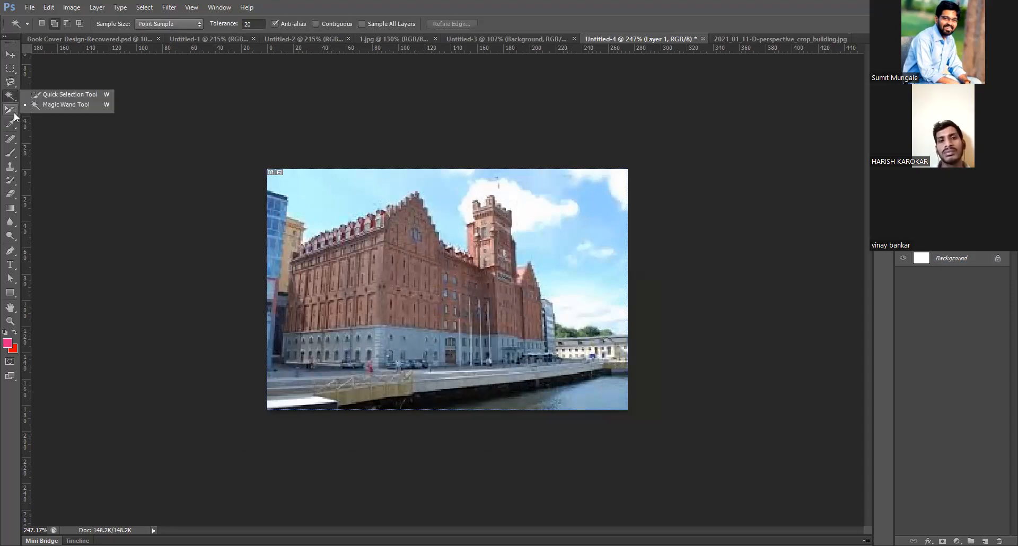
click(14, 113)
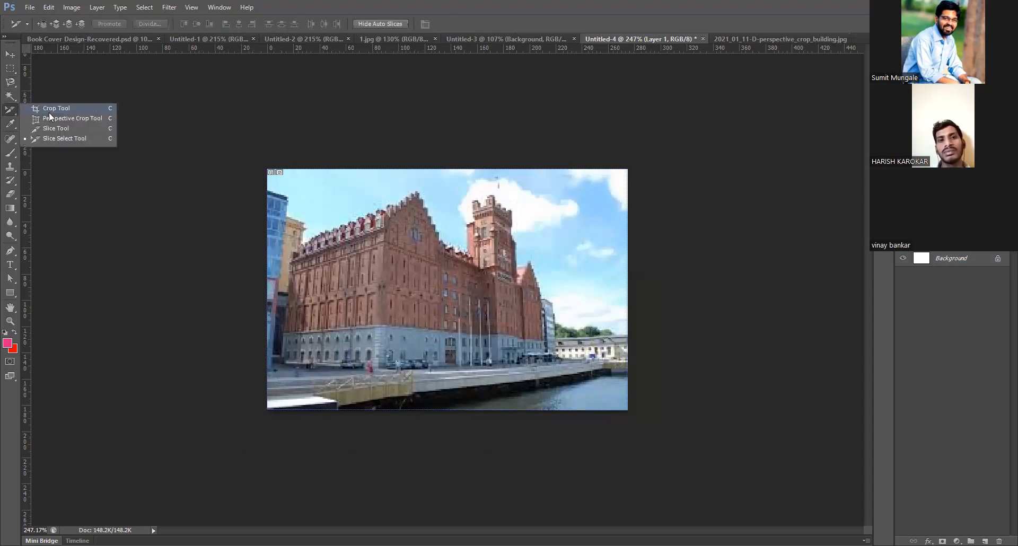
click(11, 125)
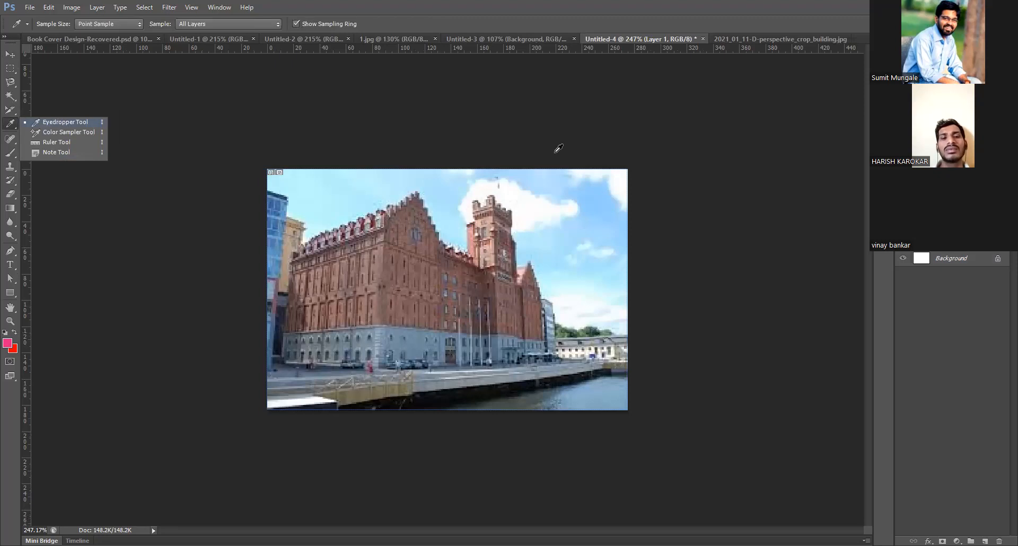
Switch to the 2021_01_11-D-perspective_crop_building.jpg photo, enlarge and shrink its view, and activate the Move tool
click(727, 41)
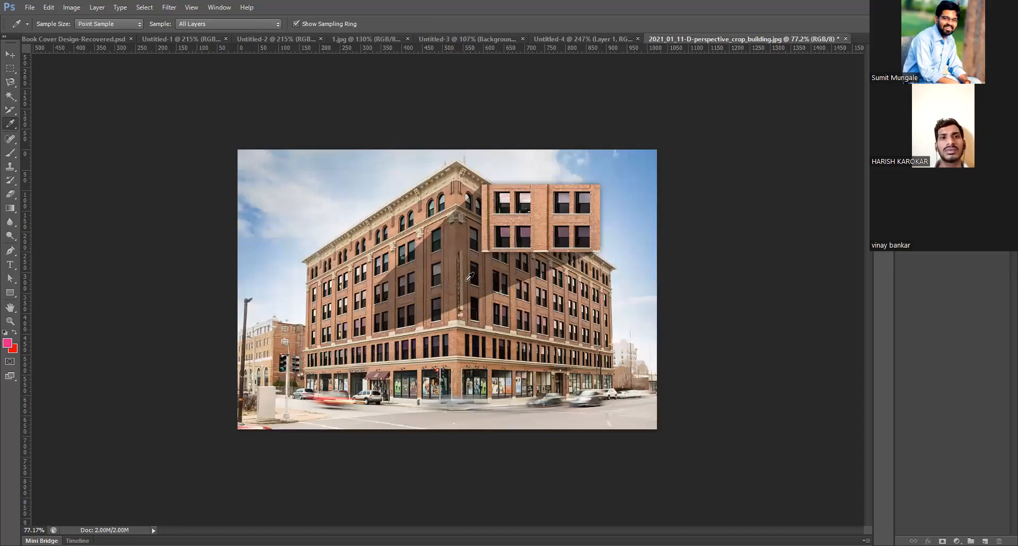
scroll(469, 277, up, 5)
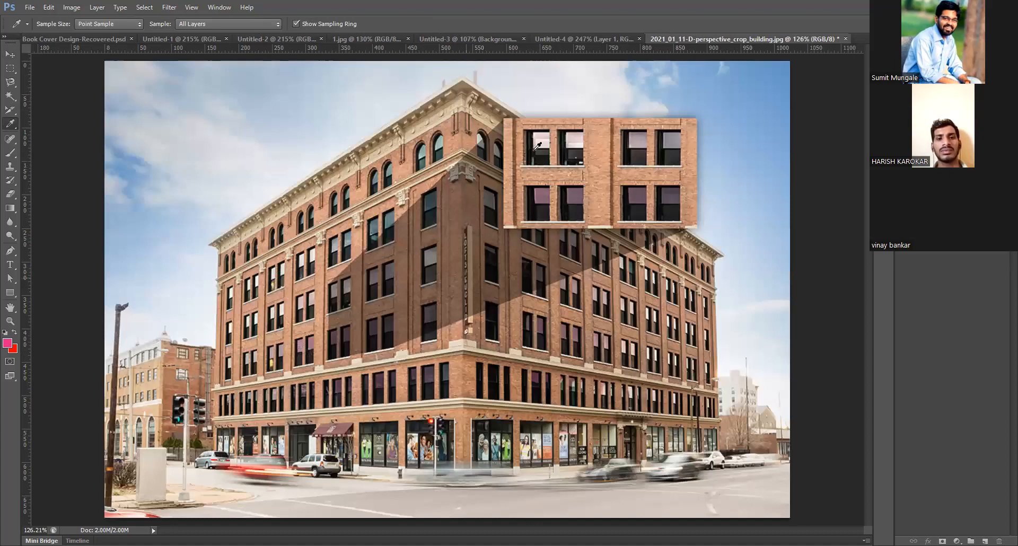
scroll(195, 368, down, 5)
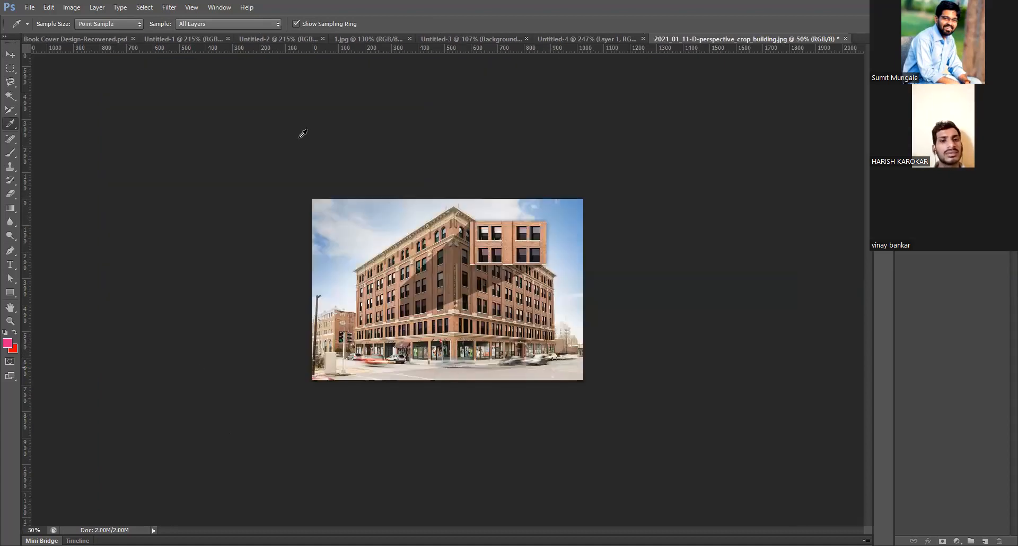
click(11, 55)
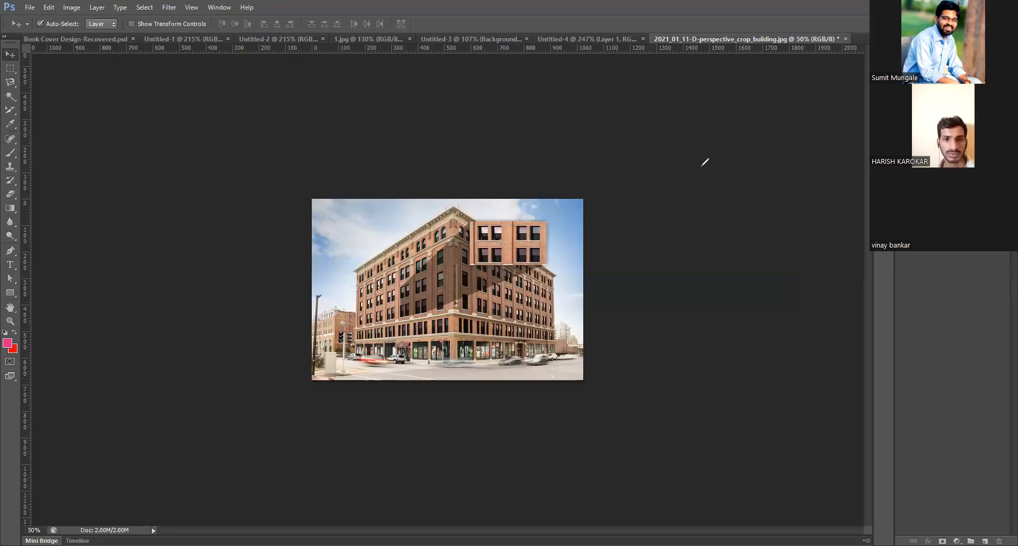
drag(661, 126, 667, 175)
drag(657, 146, 647, 180)
drag(645, 162, 684, 153)
mouse_move(694, 178)
mouse_down()
mouse_move(721, 174)
mouse_move(704, 192)
mouse_up()
mouse_move(781, 139)
mouse_down()
mouse_move(763, 182)
mouse_move(746, 186)
mouse_move(779, 139)
mouse_up()
drag(704, 213, 705, 275)
mouse_move(707, 256)
mouse_down()
mouse_move(650, 318)
mouse_move(689, 319)
mouse_up()
drag(683, 309, 698, 306)
mouse_move(632, 367)
mouse_down()
mouse_move(685, 366)
mouse_move(685, 379)
mouse_move(720, 356)
mouse_move(734, 377)
mouse_move(757, 363)
mouse_up()
mouse_move(753, 289)
mouse_down()
mouse_move(755, 326)
mouse_move(768, 307)
mouse_up()
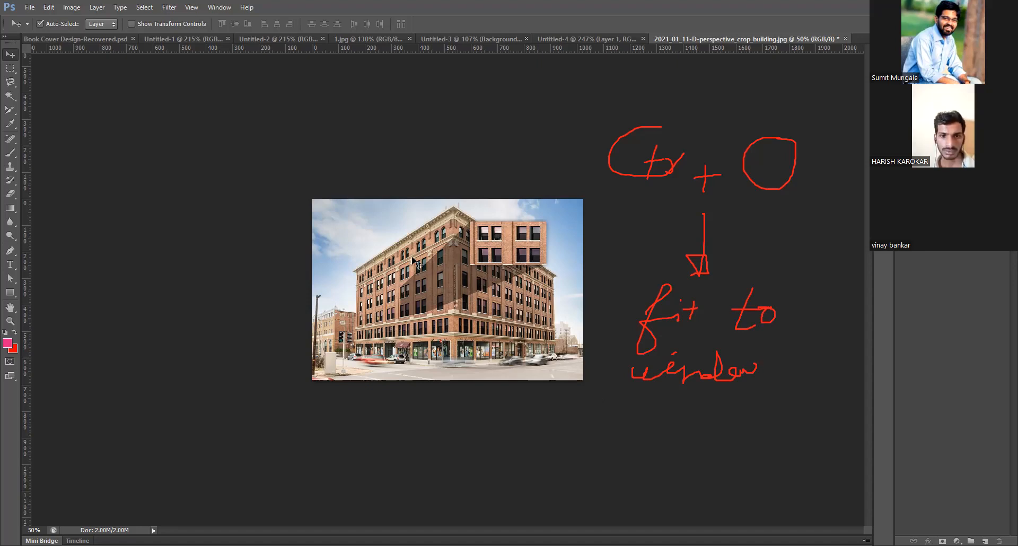
Fit the building photo to the window, and try several smaller zoom levels, ending at about 86%
key(ctrl+0)
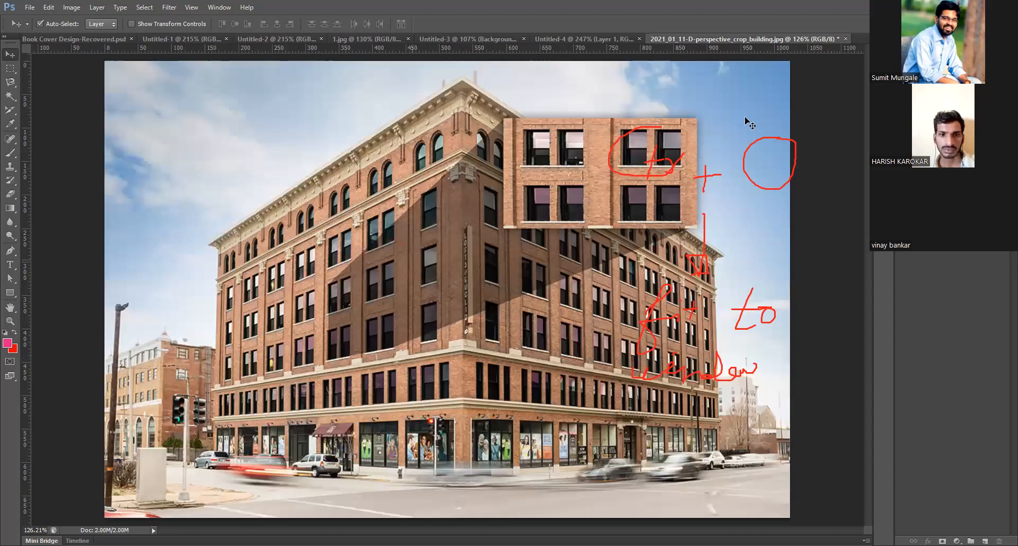
scroll(630, 244, down, 2)
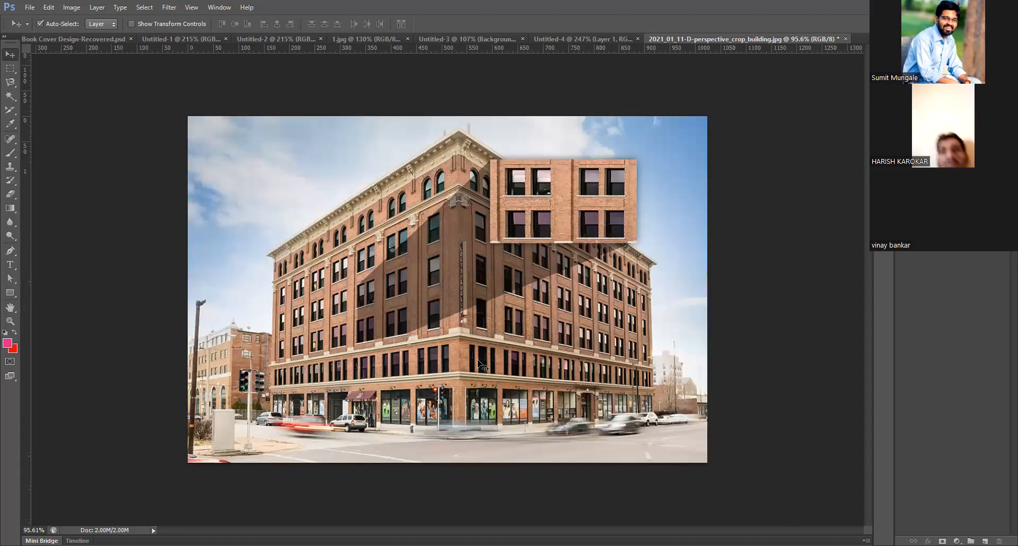
scroll(482, 366, down, 2)
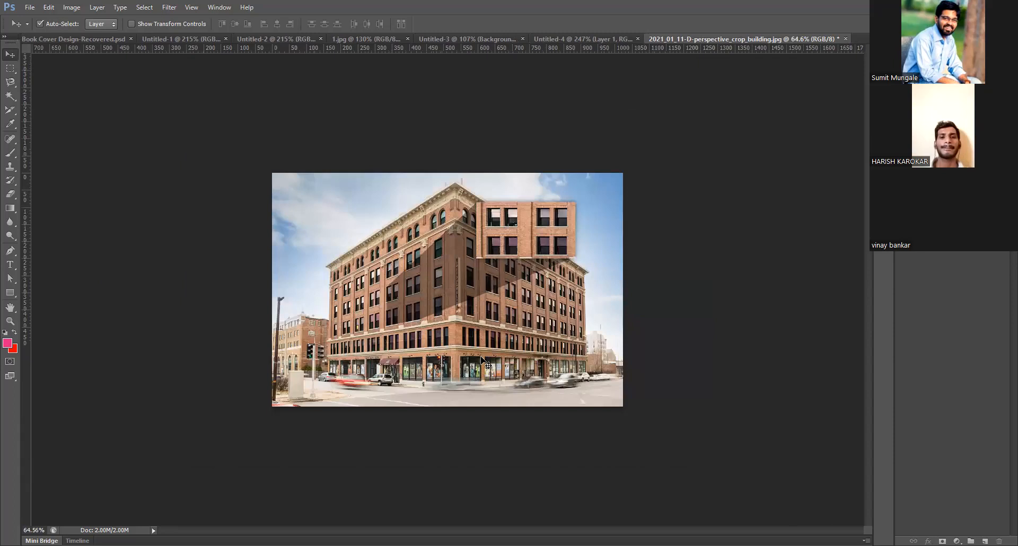
scroll(482, 362, up, 1)
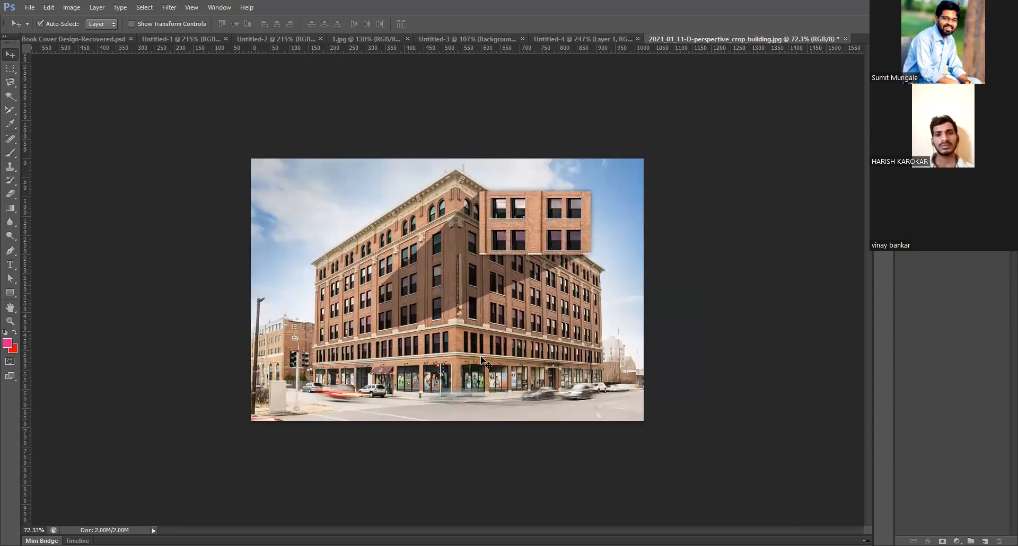
scroll(482, 363, down, 1)
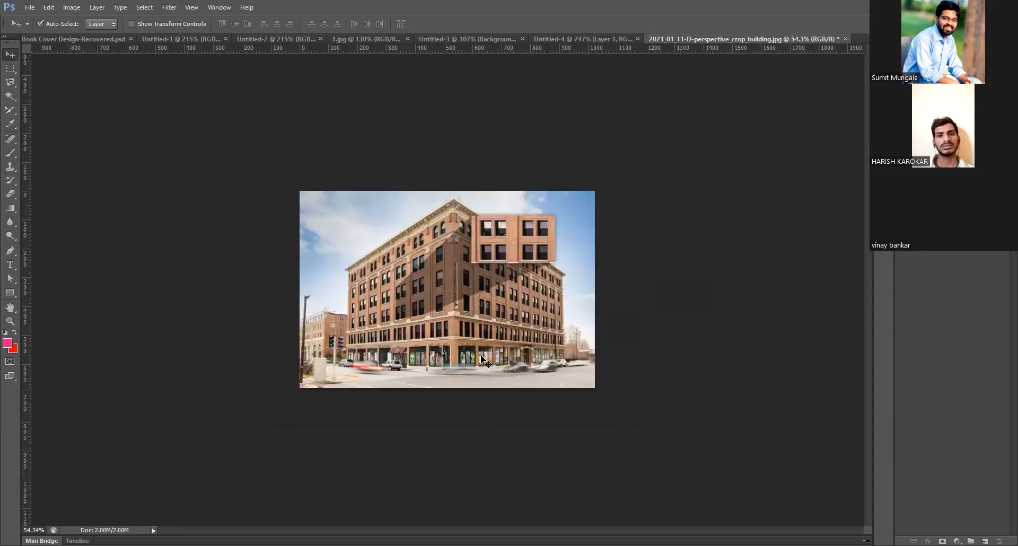
scroll(482, 303, up, 1)
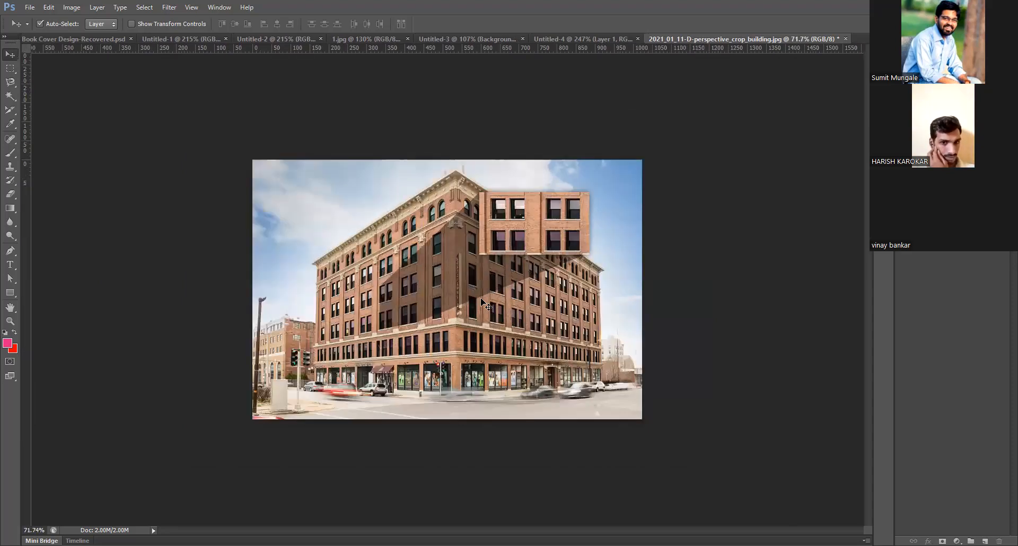
scroll(482, 303, up, 1)
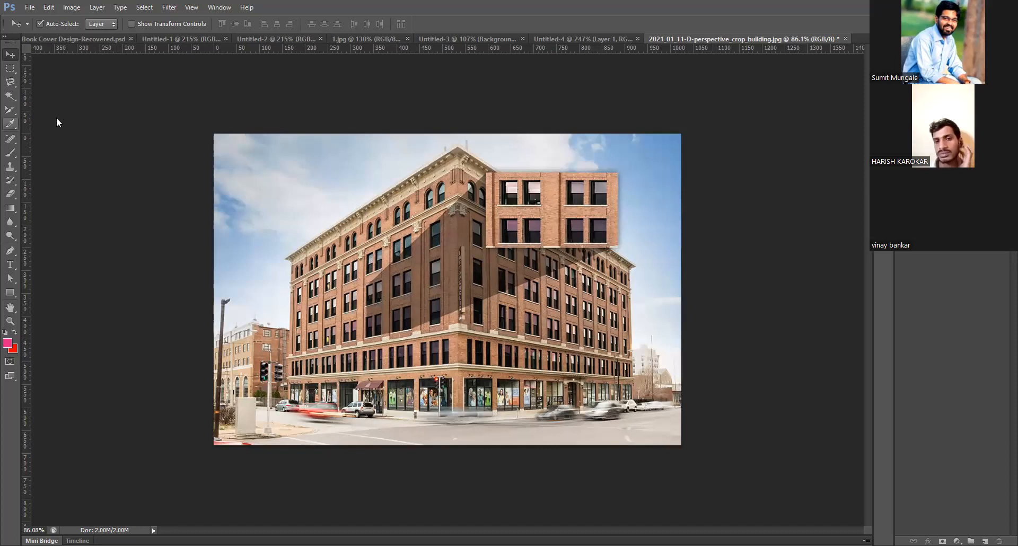
Sample the blue of the sky beside the building as the foreground colour with the Eyedropper tool
right_click(10, 123)
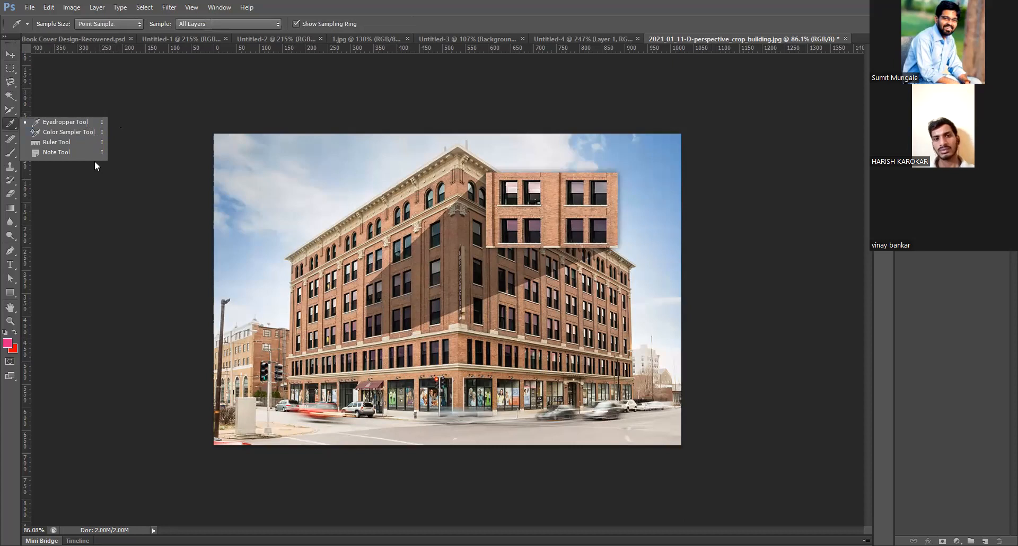
click(79, 122)
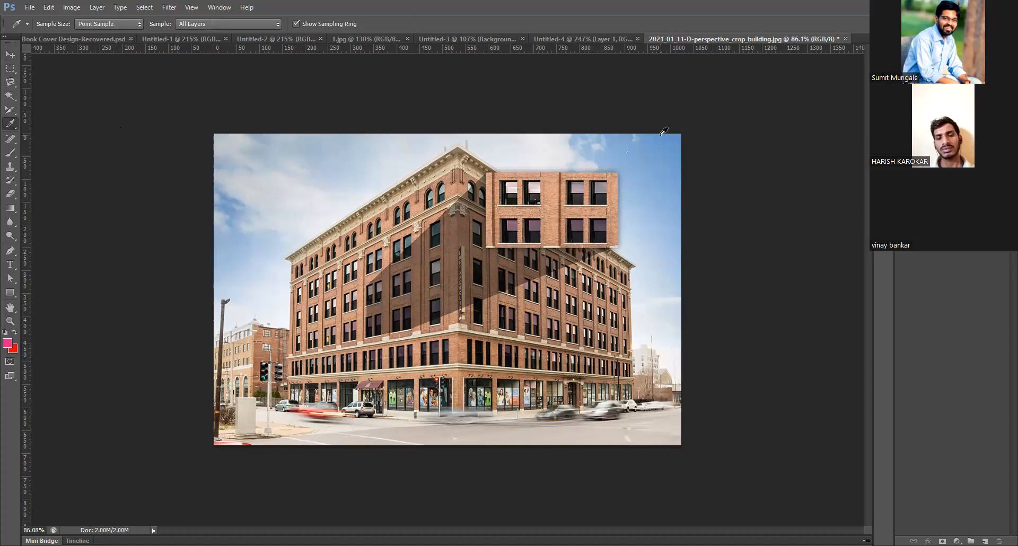
scroll(642, 166, up, 1)
scroll(704, 128, up, 1)
click(702, 130)
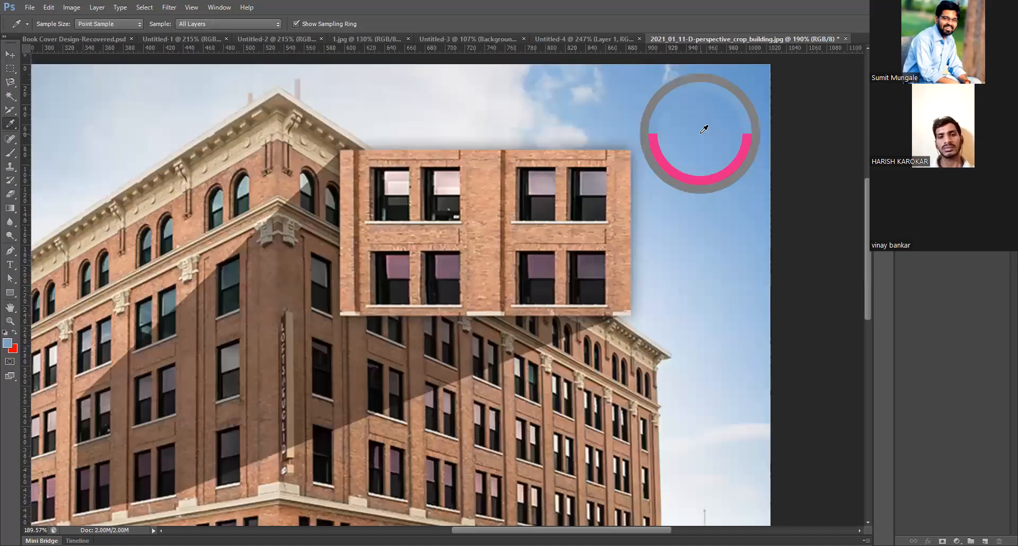
drag(702, 188, 699, 133)
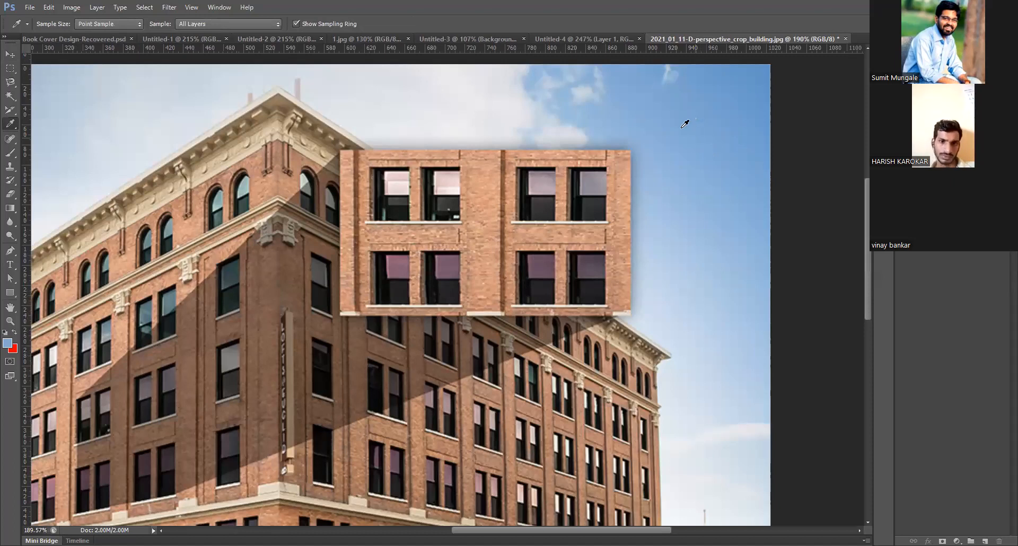
Open the sampled sky blue in the foreground Color Picker and examine its hex, RGB, HSB and CMYK values
scroll(684, 124, up, 2)
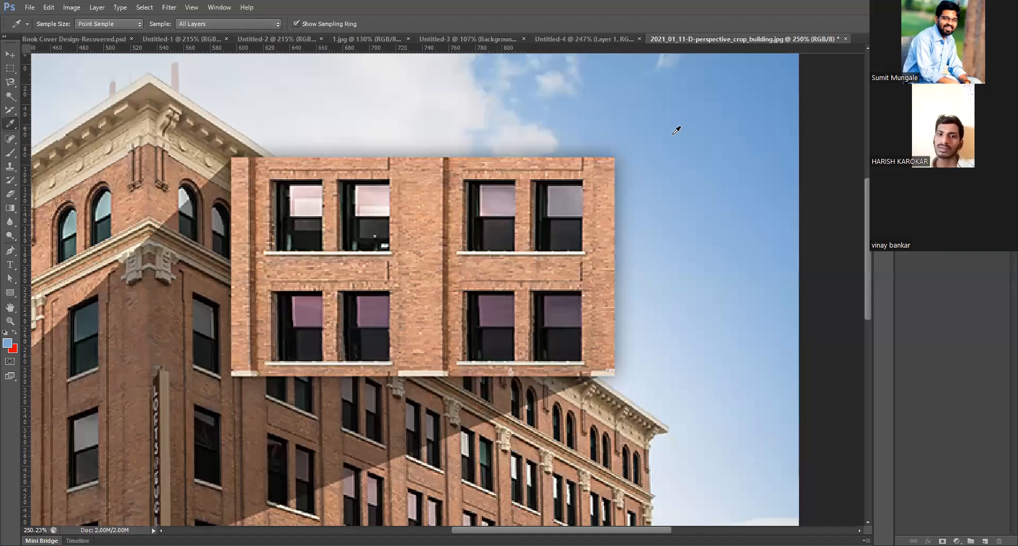
scroll(676, 130, up, 10)
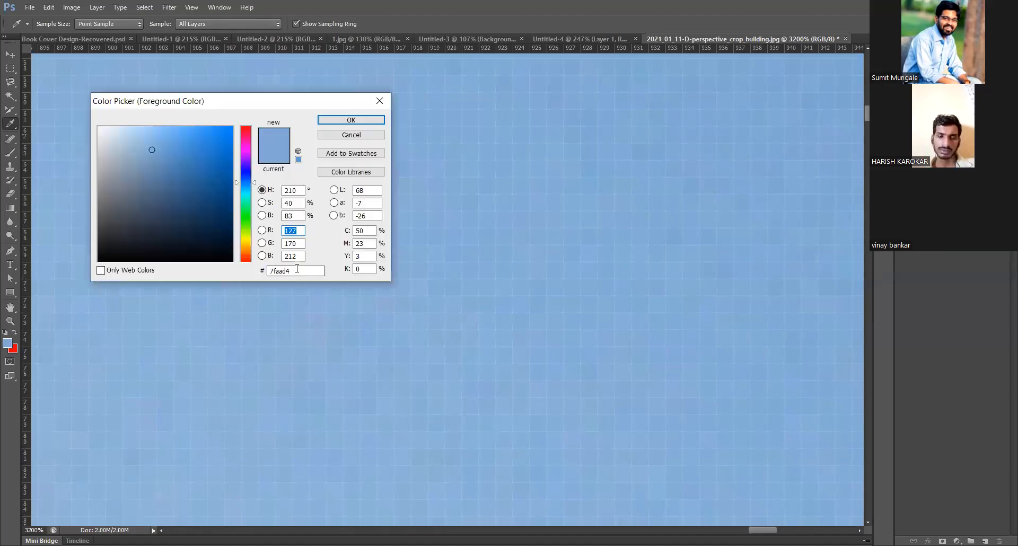
double_click(268, 272)
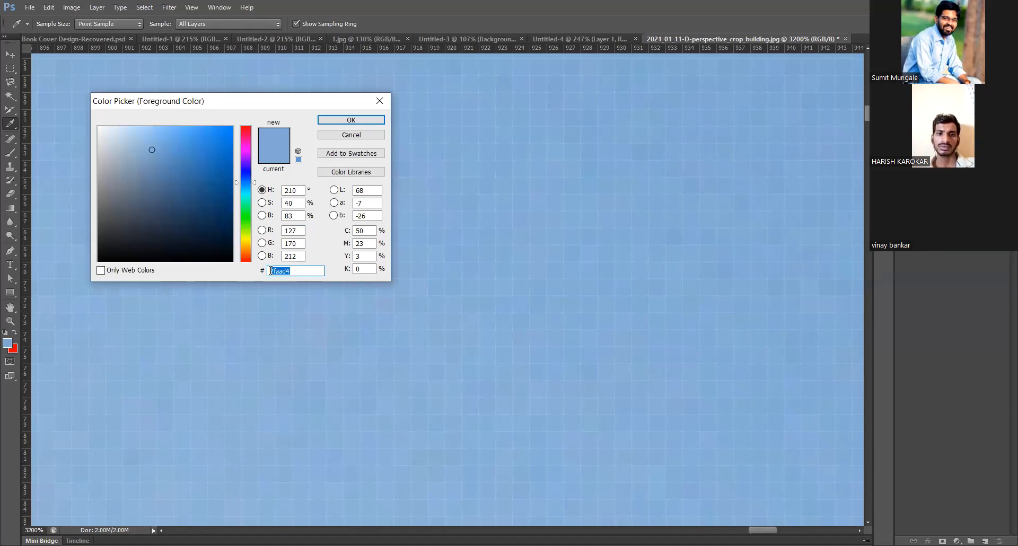
drag(298, 271, 262, 272)
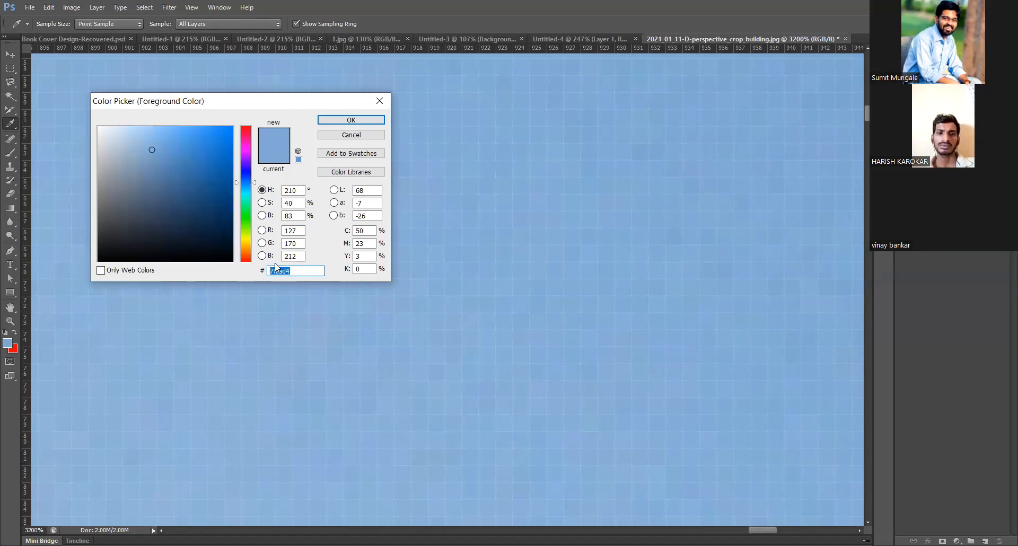
click(284, 230)
drag(302, 235, 274, 258)
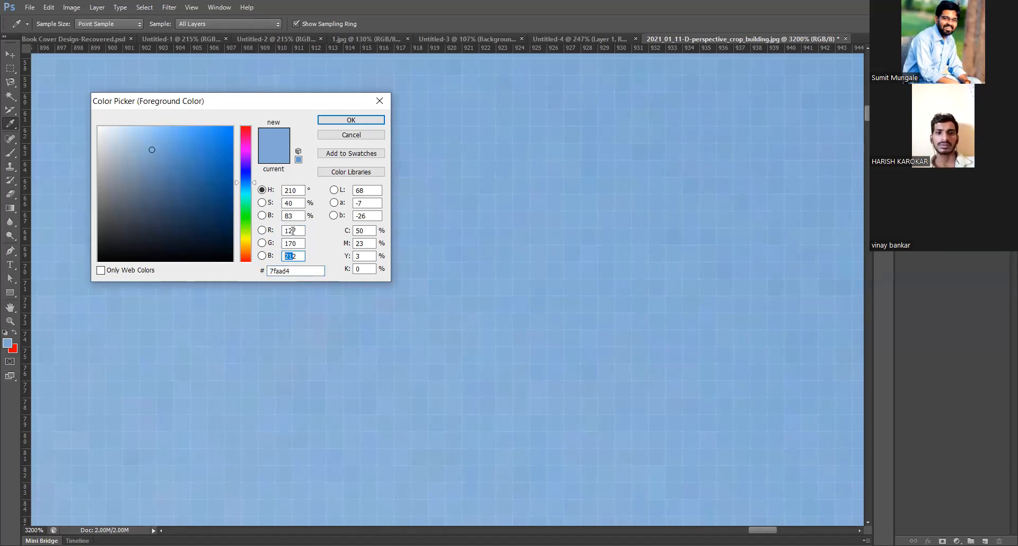
drag(297, 192, 280, 217)
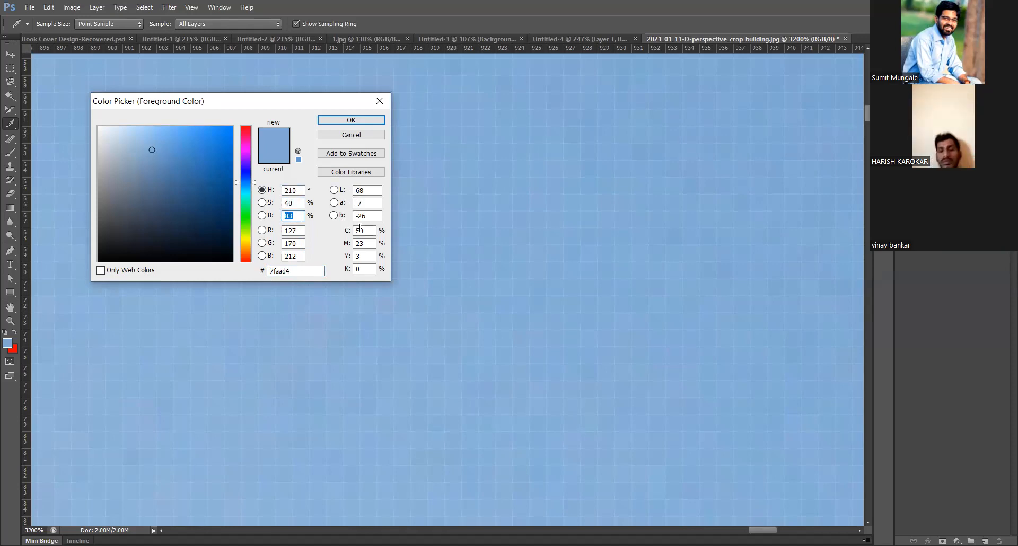
drag(367, 232, 342, 274)
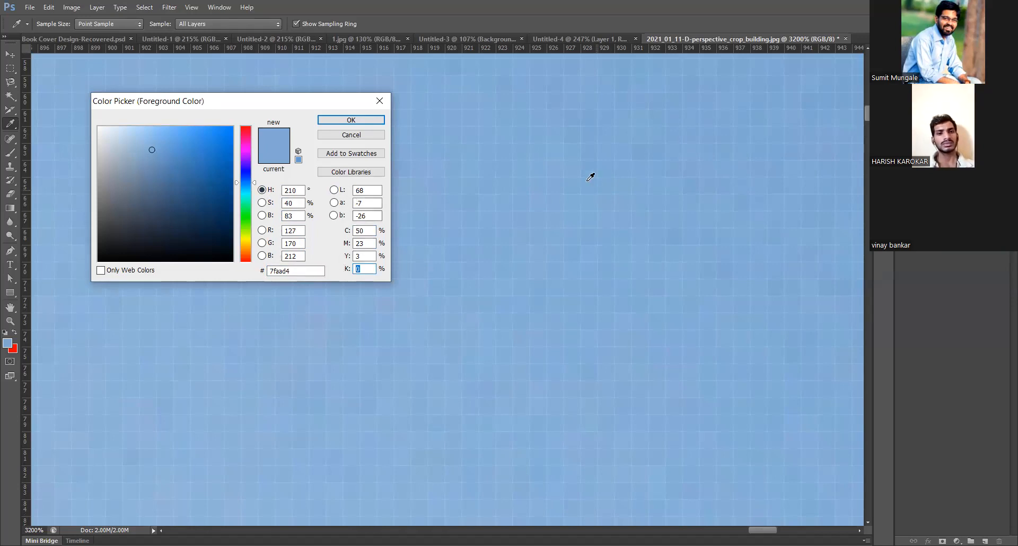
Sample many different sky pixels with the Color Picker open to compare how their colour values vary
click(643, 198)
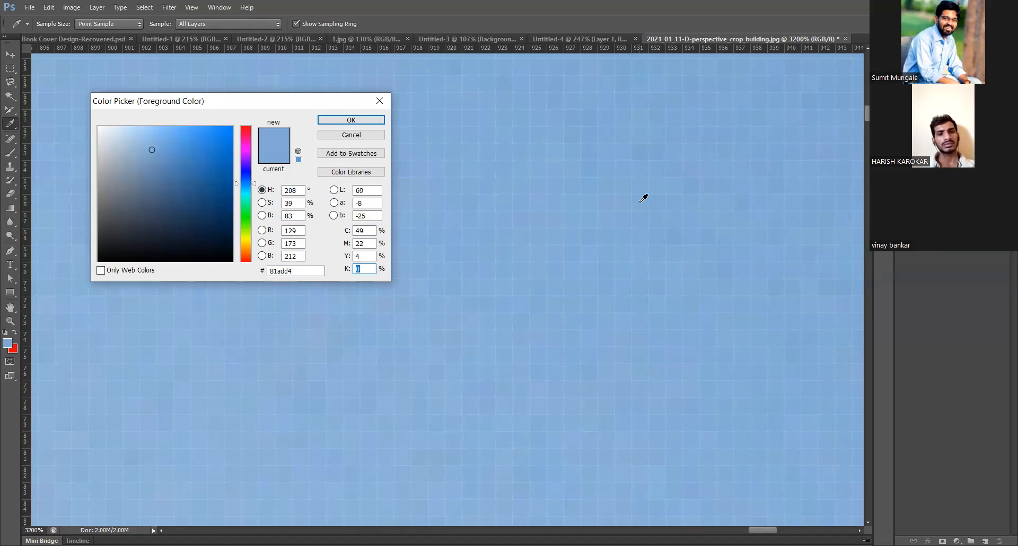
click(630, 207)
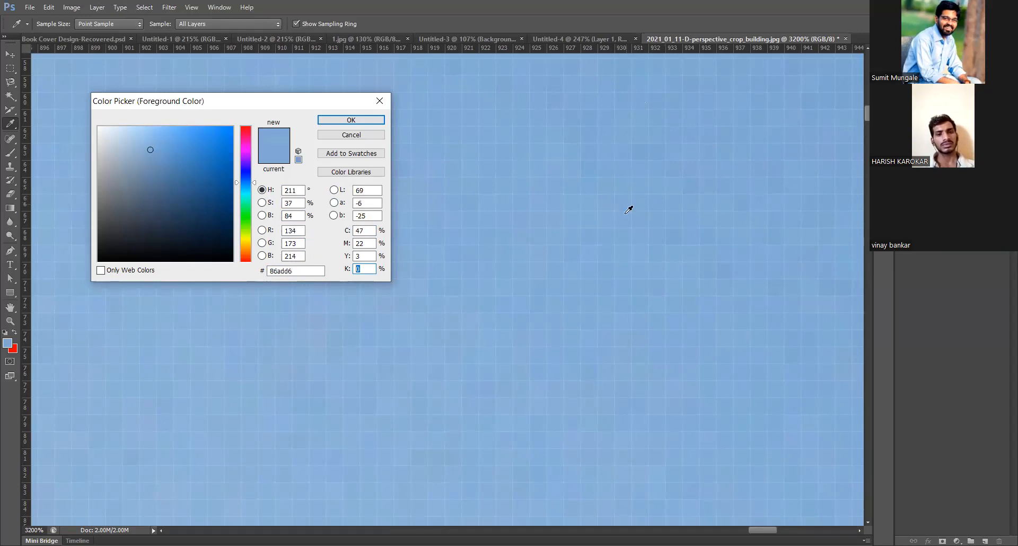
click(671, 112)
click(673, 166)
click(671, 263)
click(668, 294)
click(661, 328)
drag(315, 101, 423, 121)
click(658, 135)
click(653, 208)
click(651, 289)
click(649, 372)
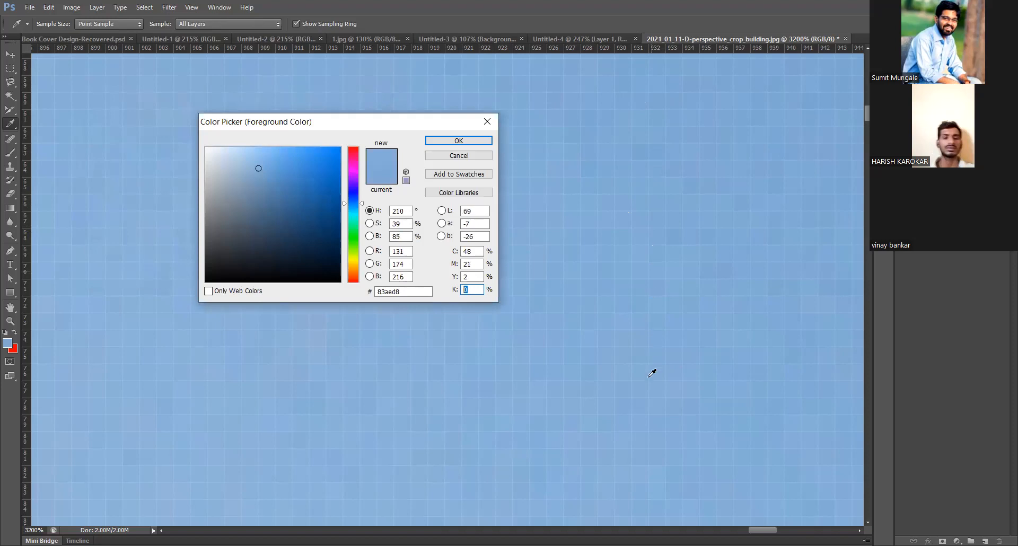
click(660, 407)
click(668, 339)
click(665, 133)
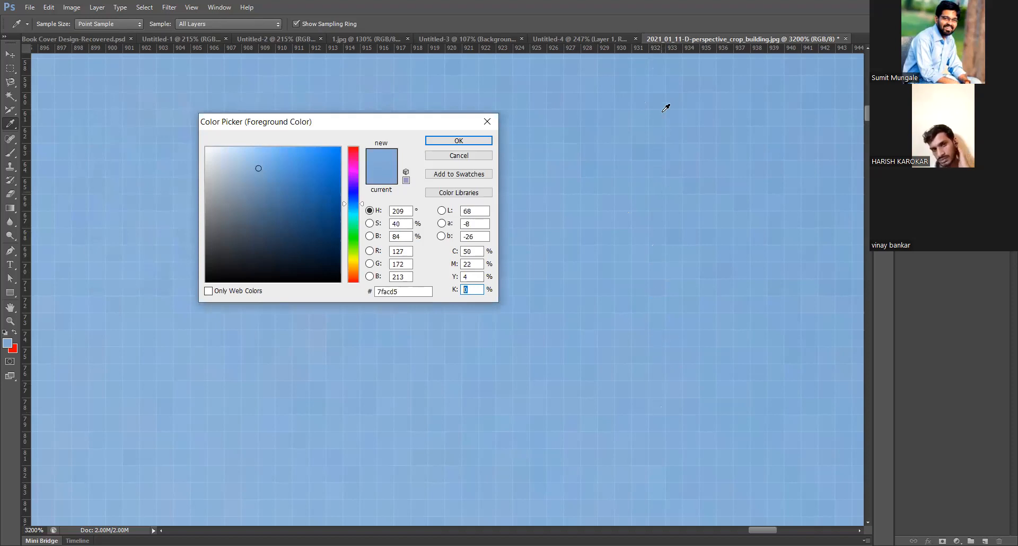
click(705, 158)
click(696, 290)
click(688, 374)
click(700, 396)
click(696, 143)
click(702, 63)
click(746, 137)
click(730, 252)
click(708, 392)
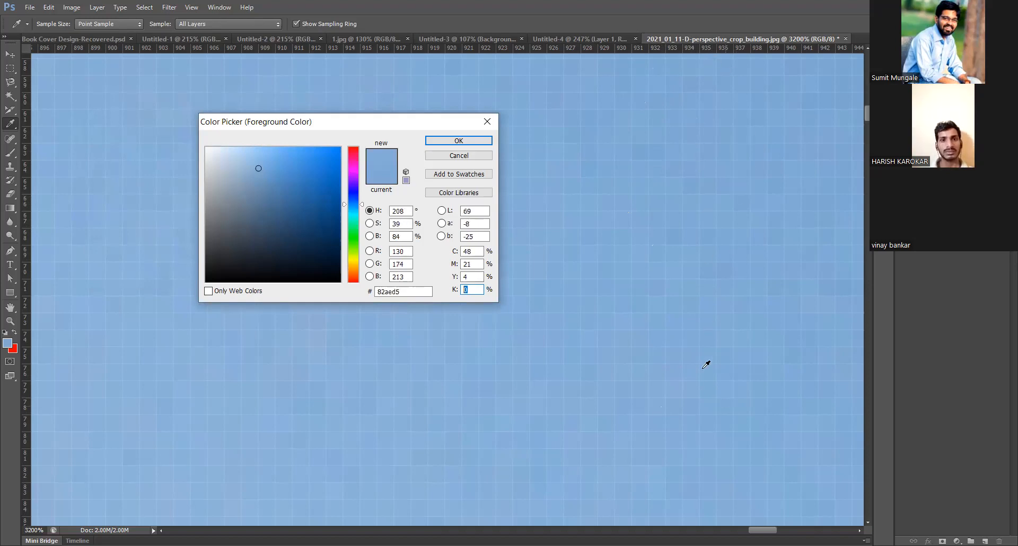
click(643, 288)
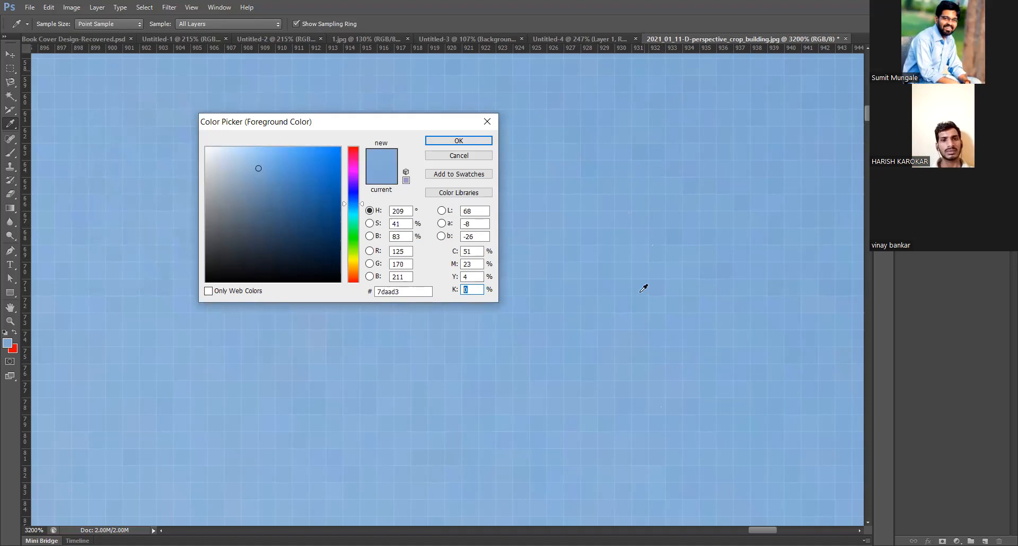
click(640, 345)
click(624, 150)
click(570, 308)
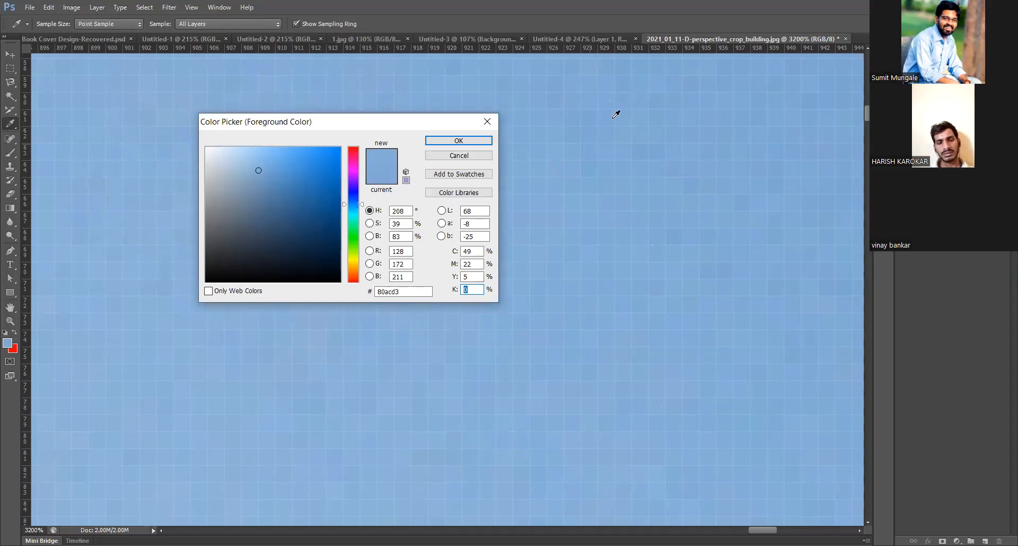
click(628, 97)
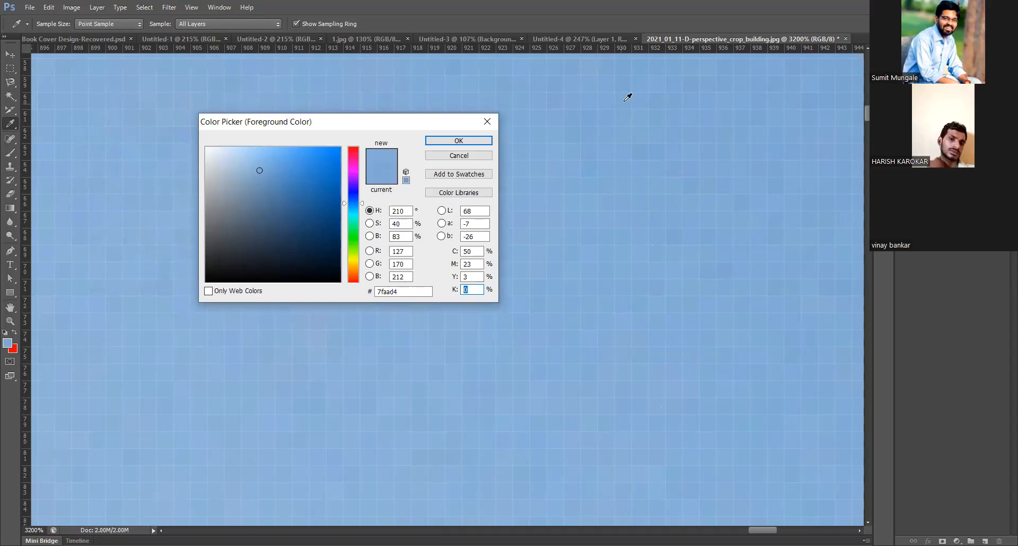
click(608, 242)
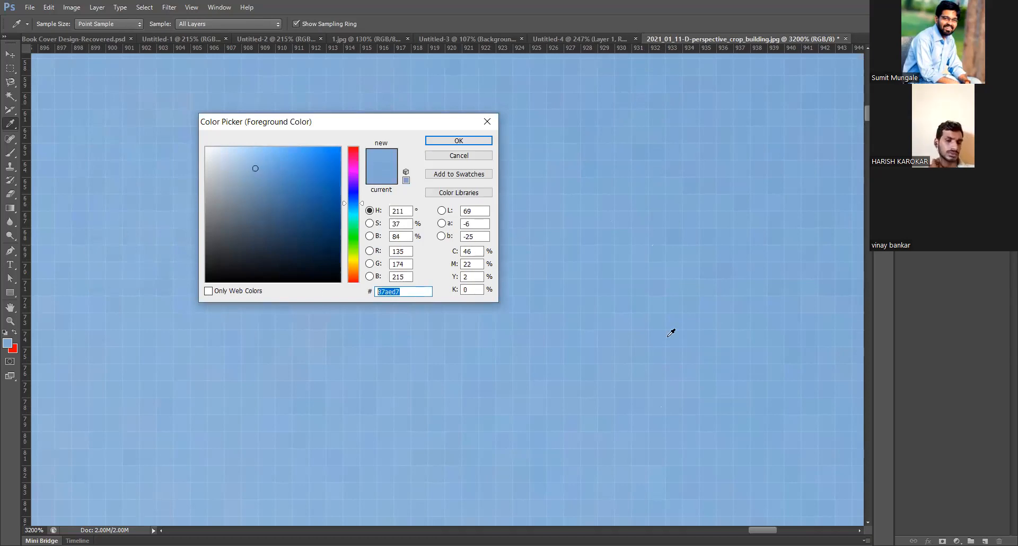
Sample the sky pixel with value #88afd8 and accept it as the foreground colour
click(587, 389)
drag(419, 290, 314, 288)
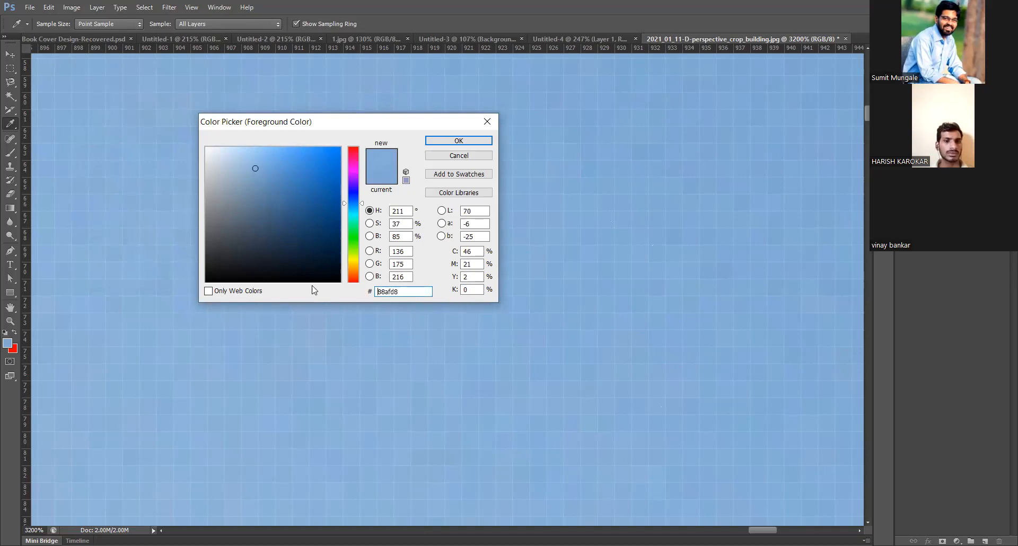
click(471, 142)
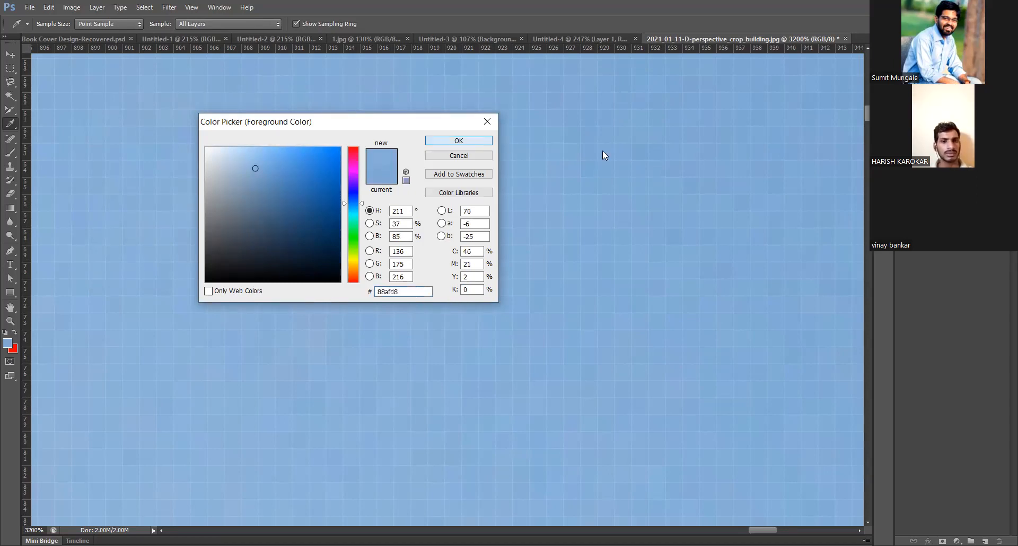
Sample brick colour #ad7456 between the lower corner windows as the foreground and select its hex code in the Color Picker
scroll(612, 151, down, 8)
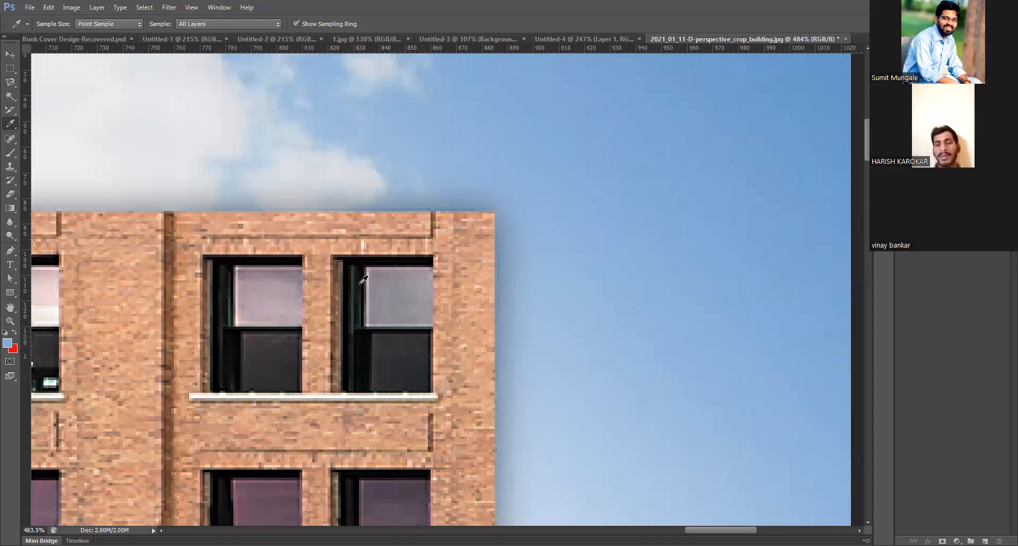
scroll(366, 278, down, 3)
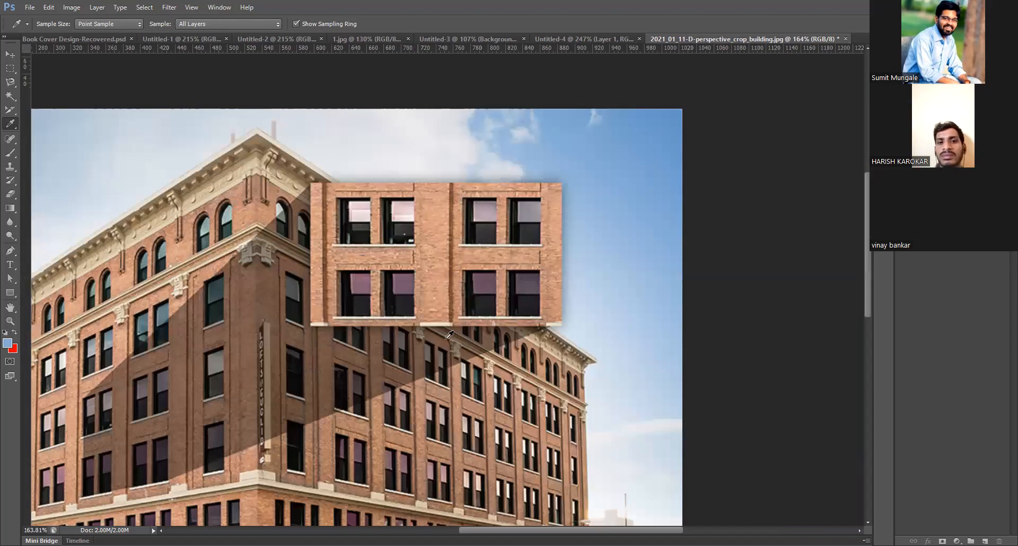
scroll(464, 386, up, 10)
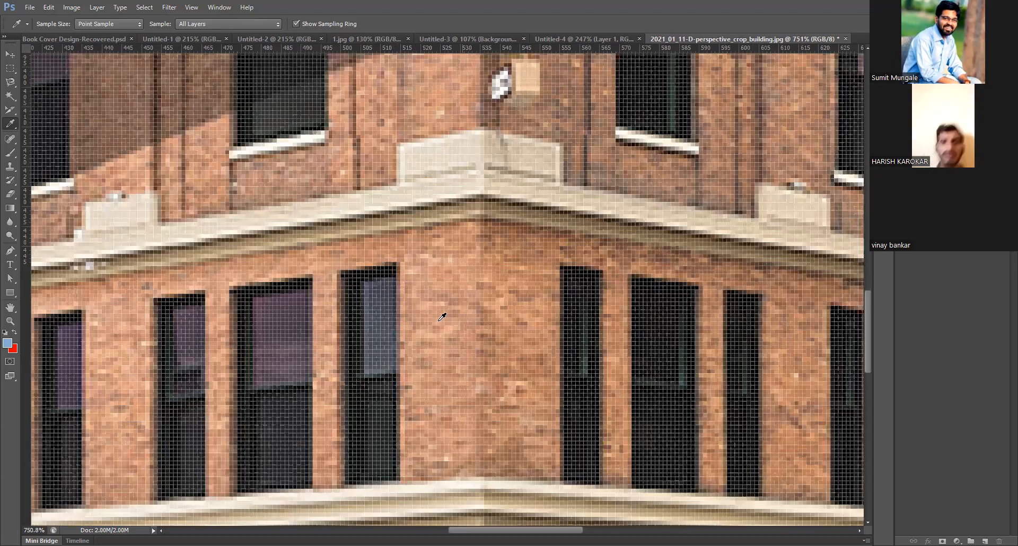
scroll(441, 317, down, 2)
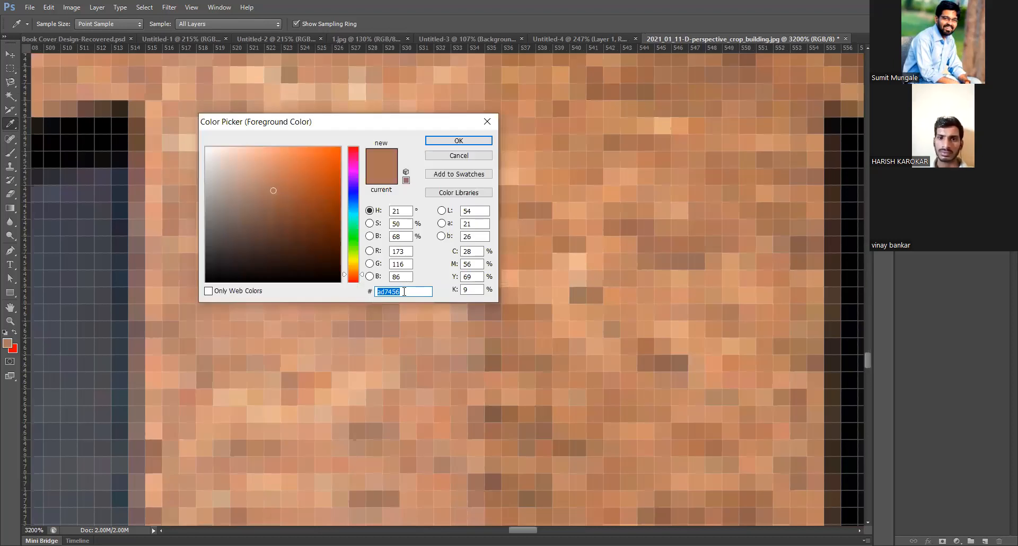
click(420, 292)
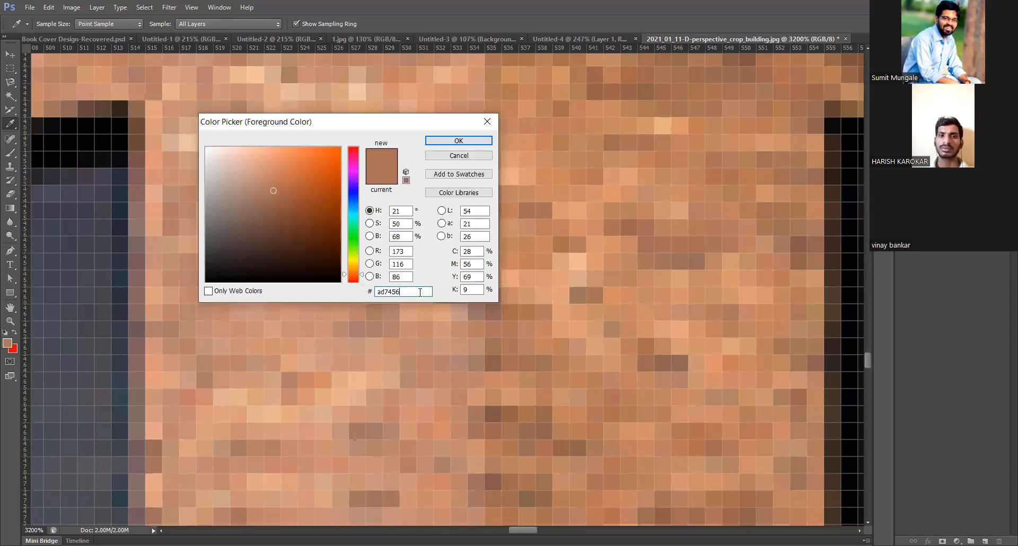
drag(420, 292, 381, 292)
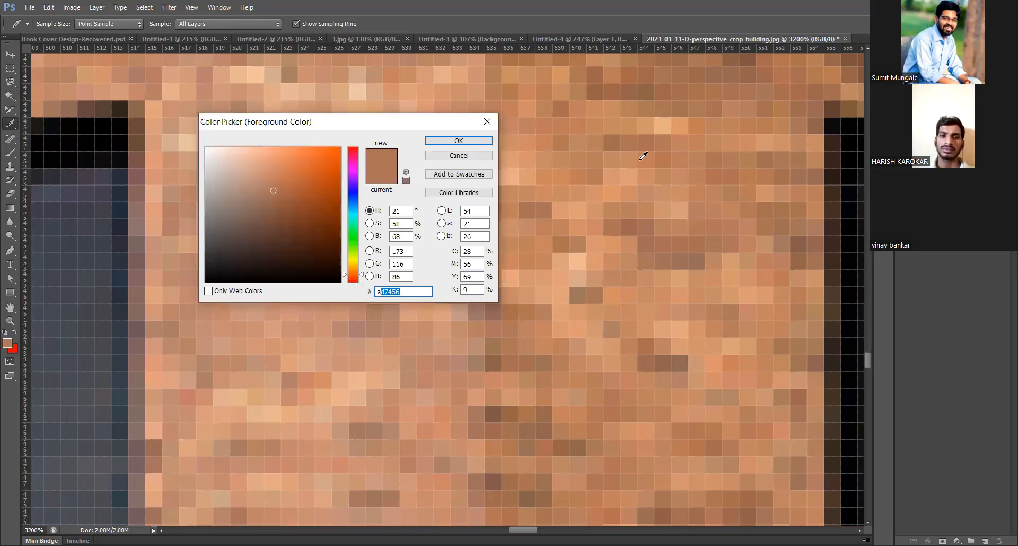
Sample several other brick pixels between the windows to compare their colour values, and close the Color Picker
click(639, 253)
click(641, 350)
click(643, 343)
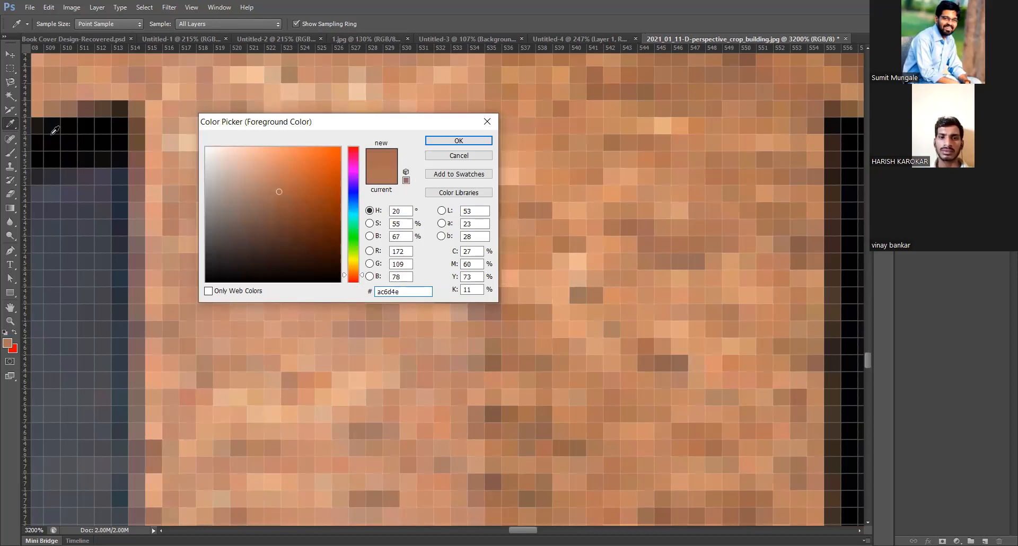
click(650, 137)
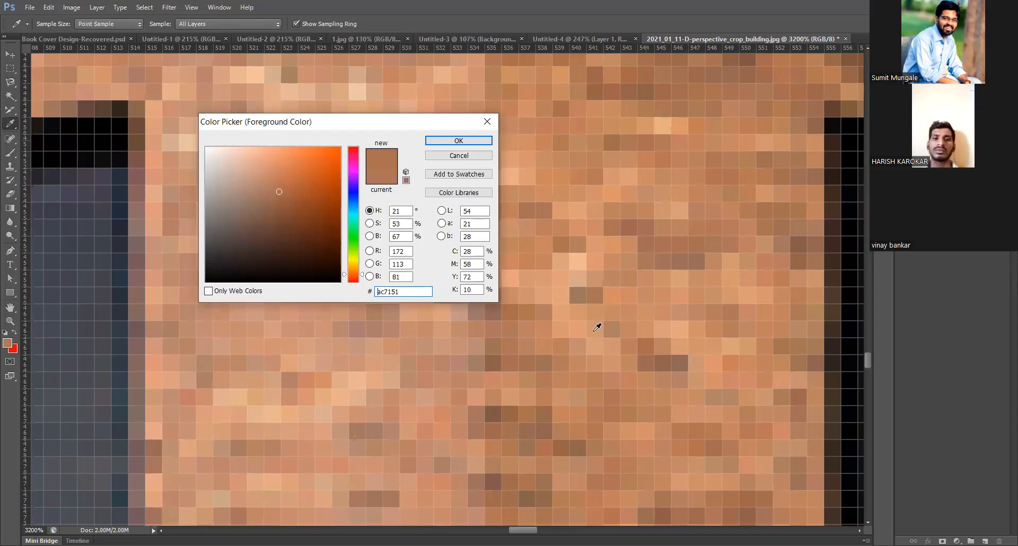
click(698, 178)
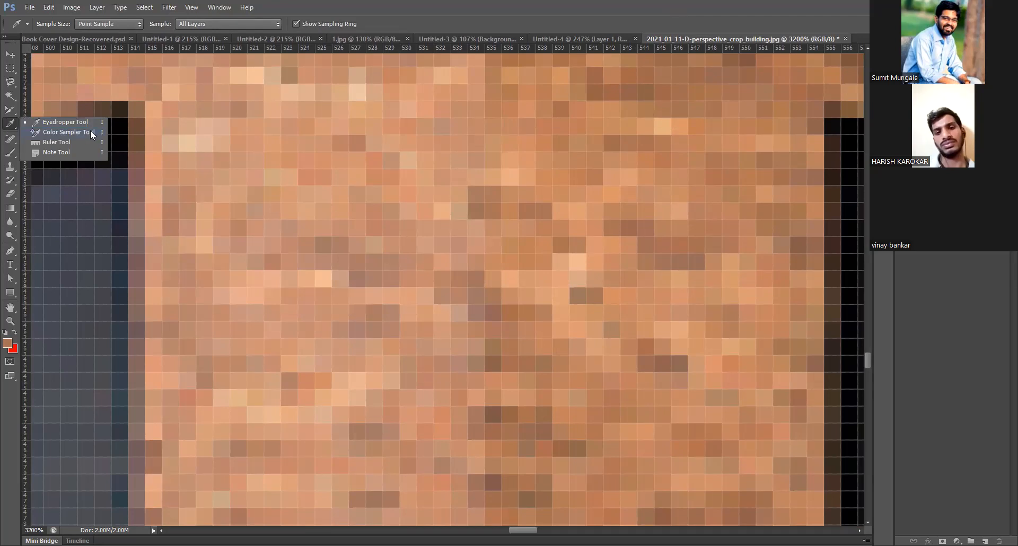
Place four Color Sampler points on the building photo, including one in the sky on each side of the building
click(91, 132)
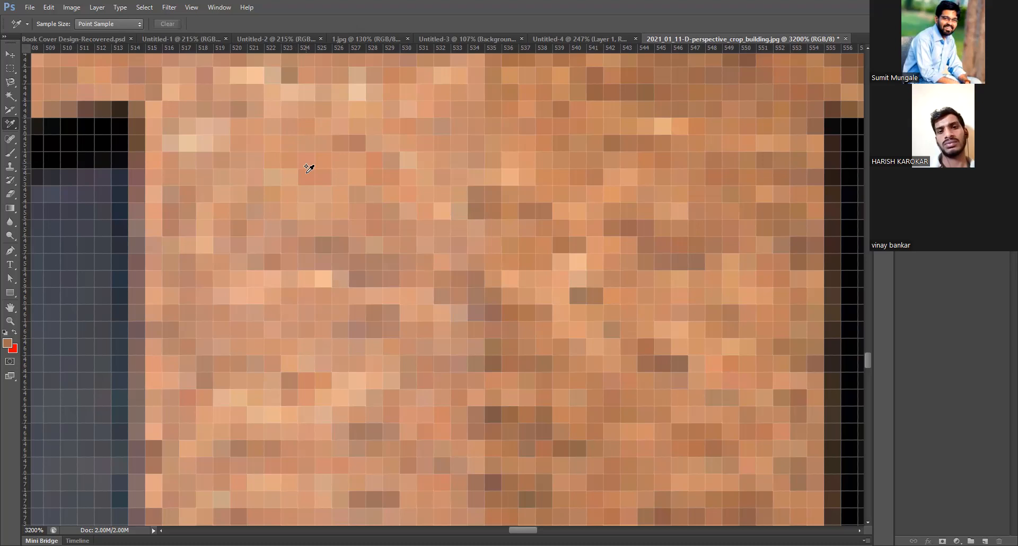
scroll(393, 153, down, 1)
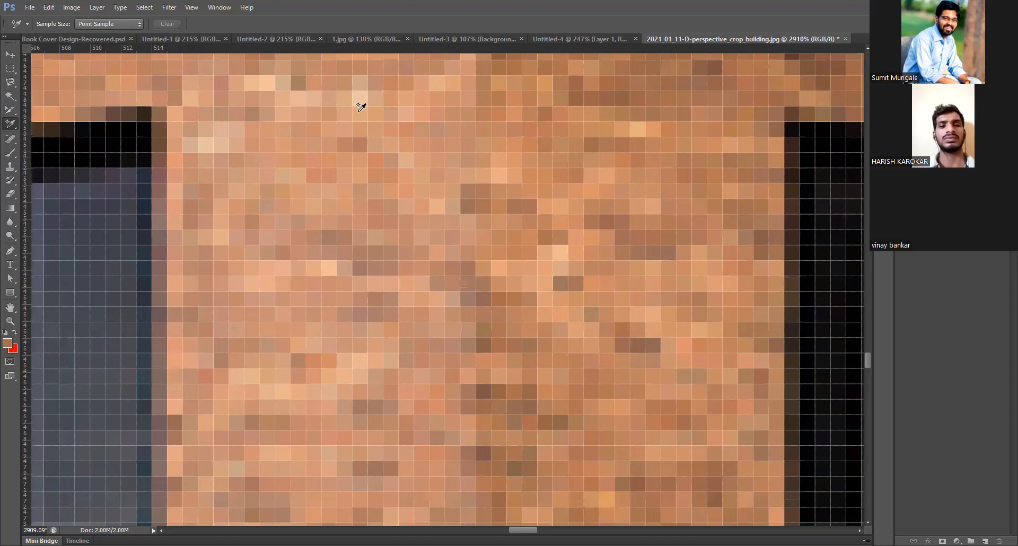
scroll(361, 103, down, 15)
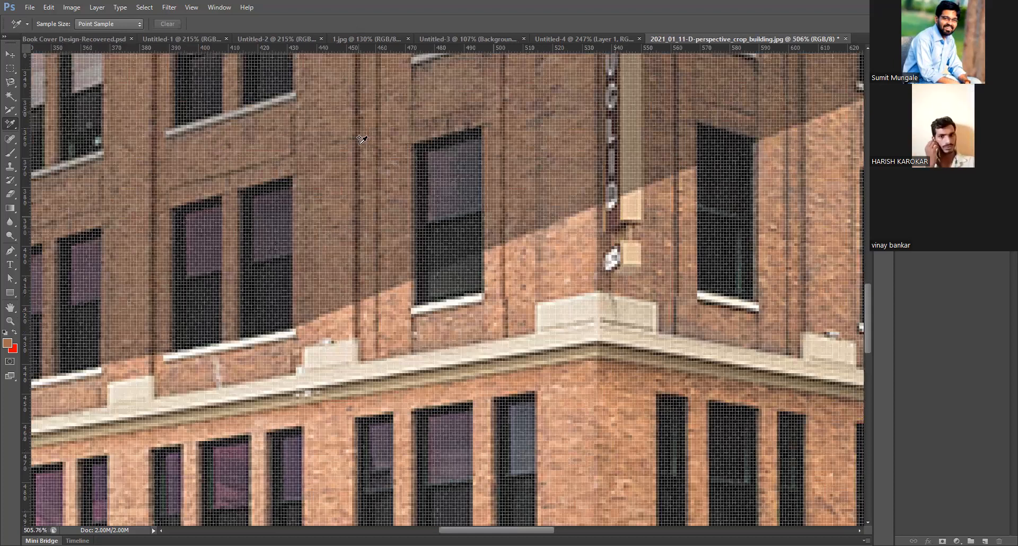
scroll(358, 137, up, 6)
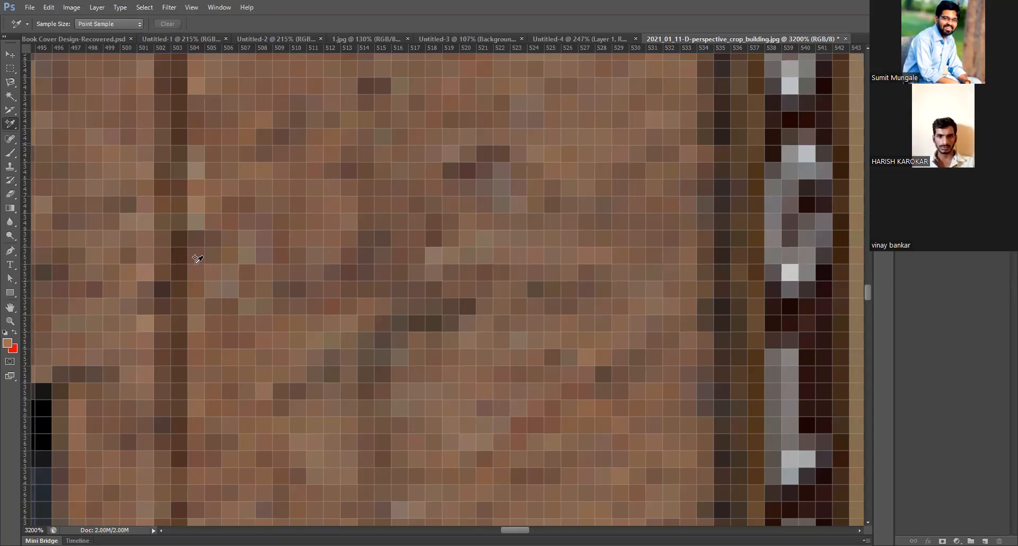
scroll(199, 265, down, 8)
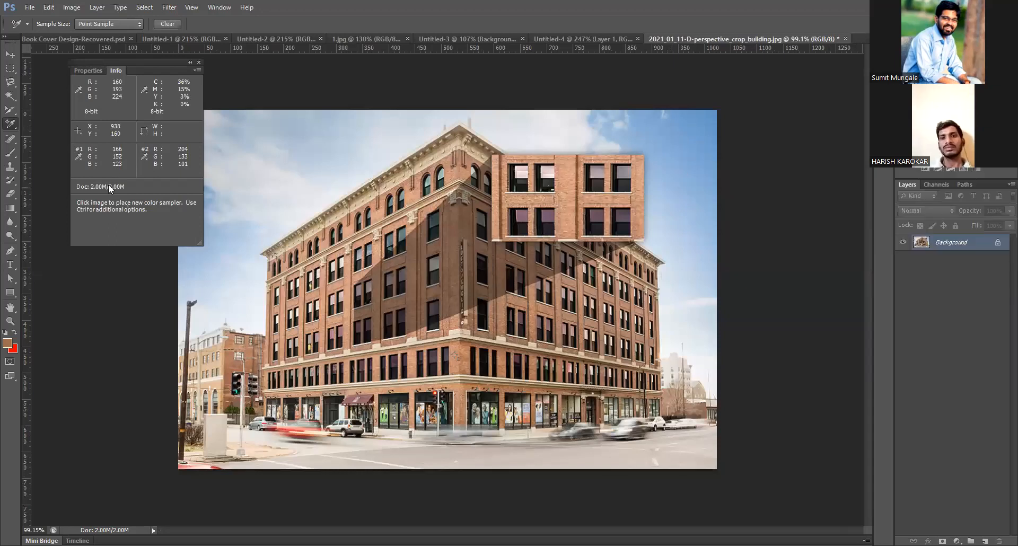
click(258, 138)
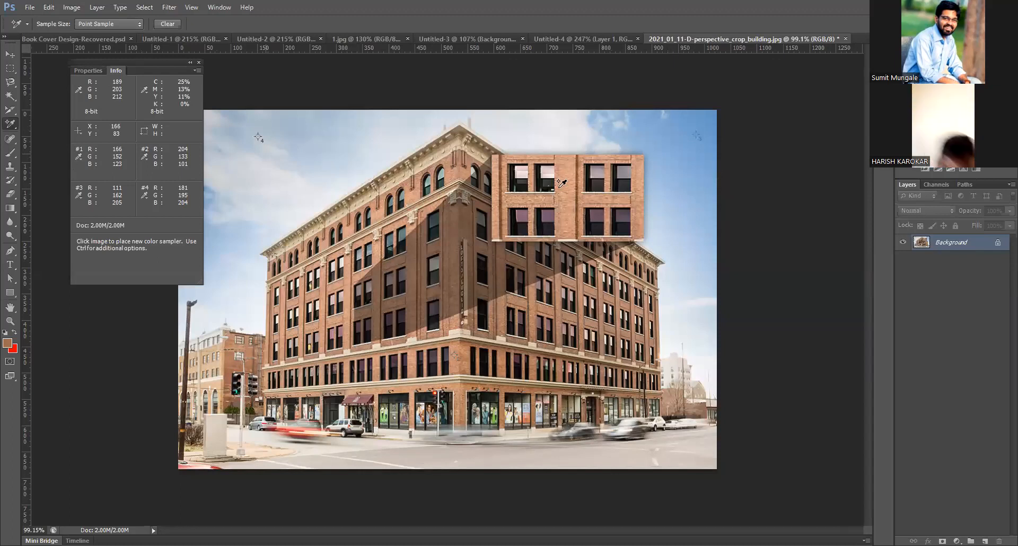
Switch back to the Eyedropper tool and sample the pale distant building beside the brick building as the foreground colour
right_click(10, 123)
click(65, 122)
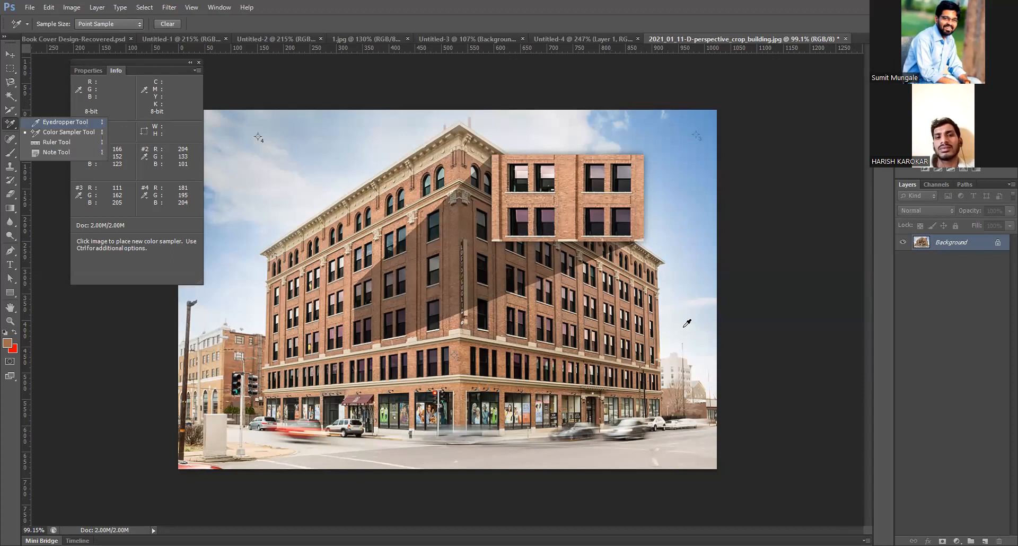
click(687, 377)
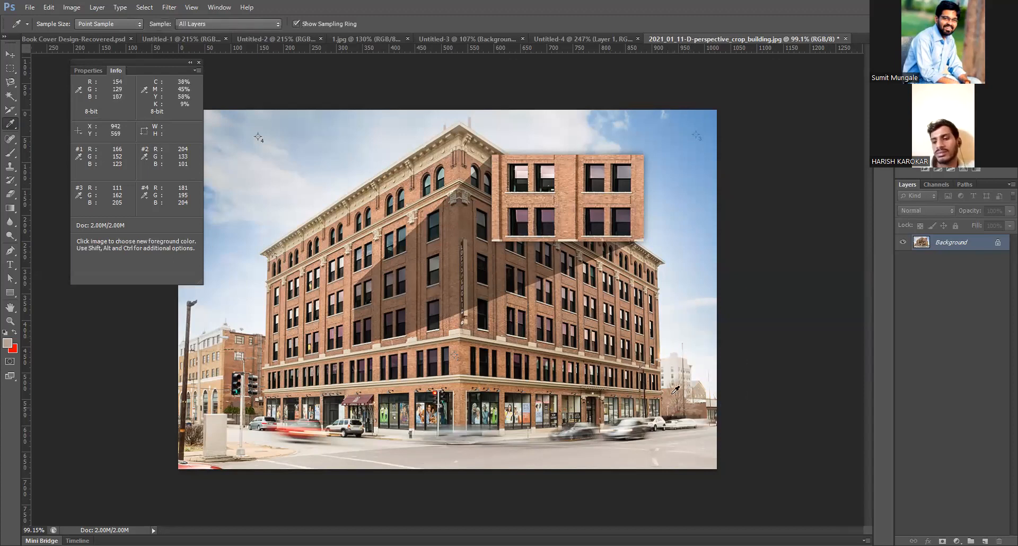
Sample the pale sky beside the building as the foreground colour, and inspect a brick tone in the Color Picker without applying it
click(681, 309)
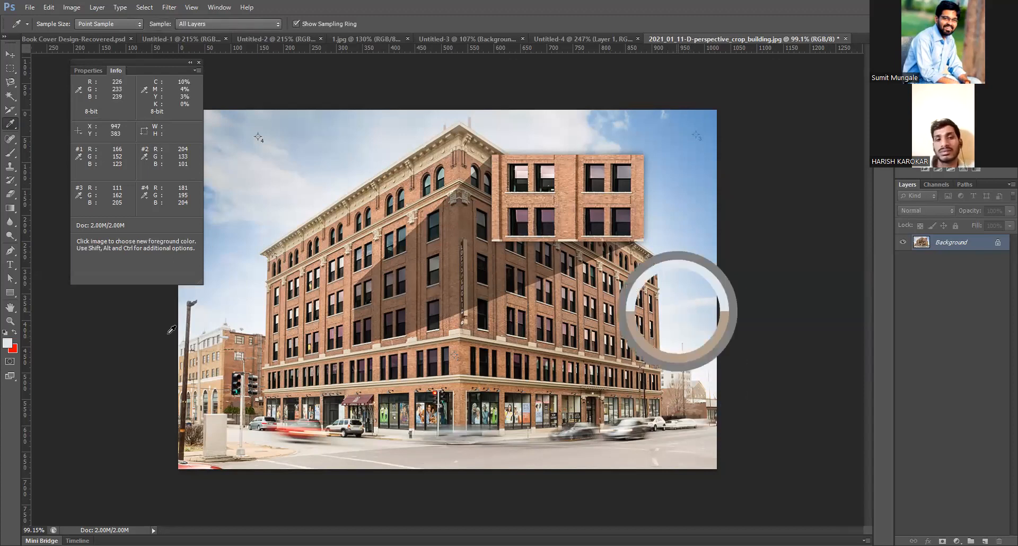
click(11, 344)
drag(724, 252, 419, 160)
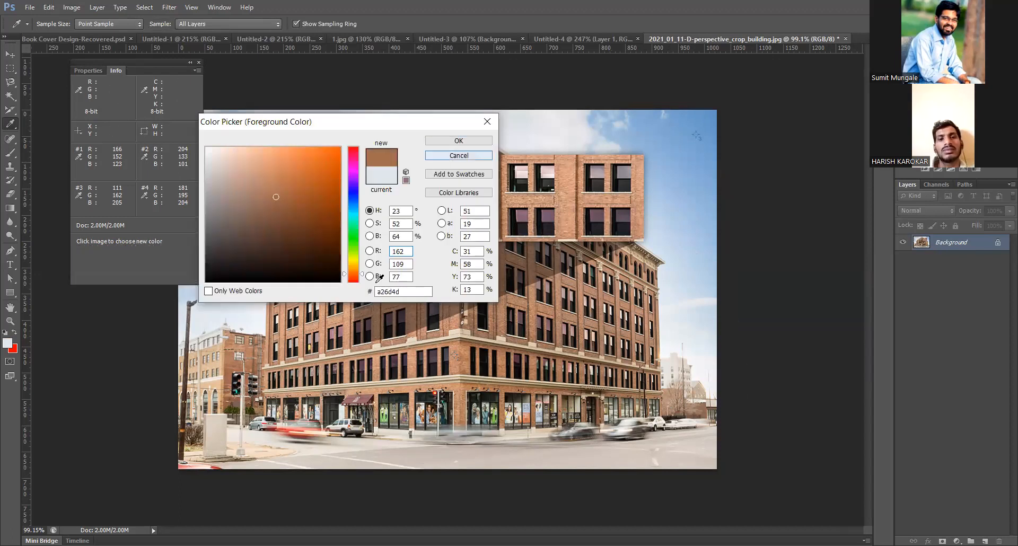
key(Escape)
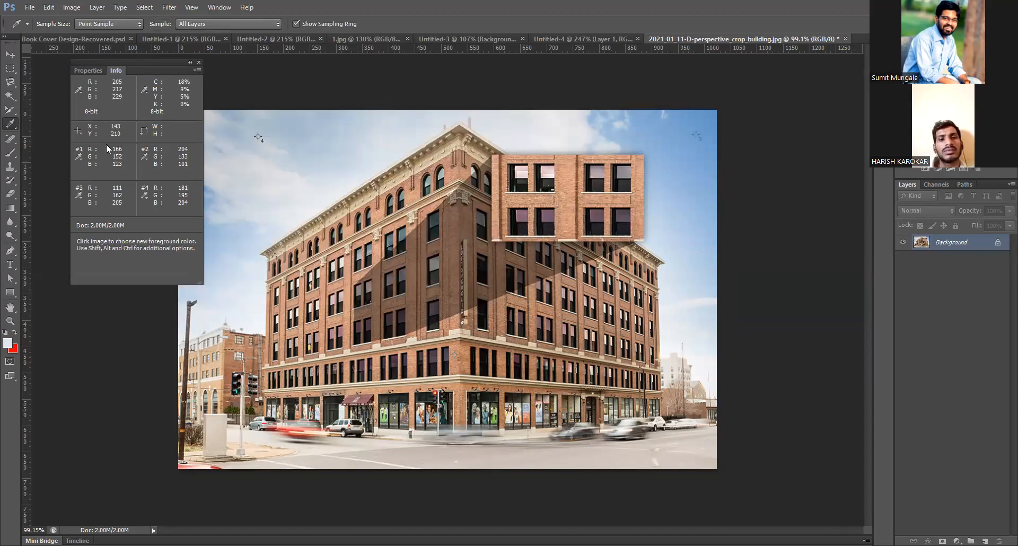
Switch from the Eyedropper to the Color Sampler and on to the Ruler tool, and close the Info panel
right_click(11, 124)
click(59, 131)
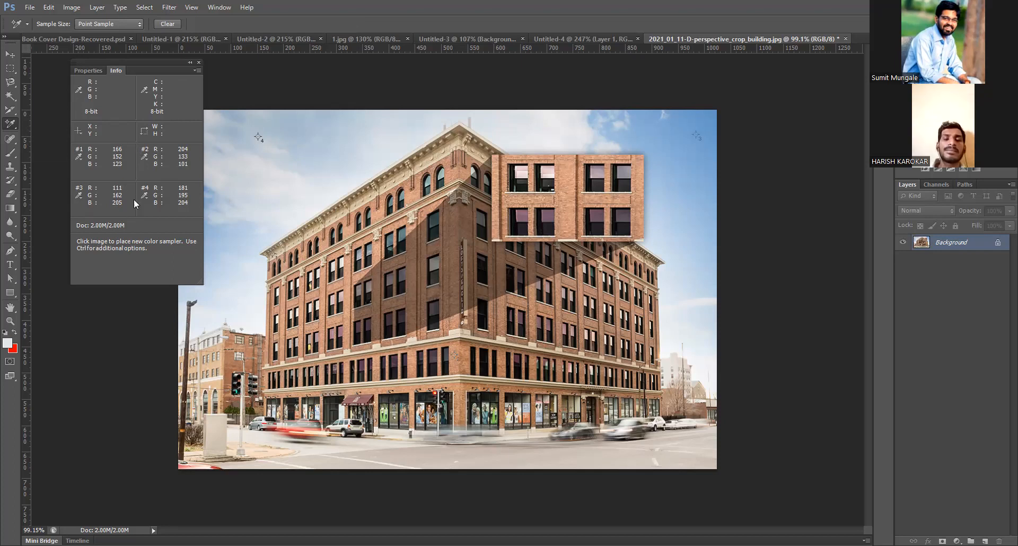
right_click(10, 124)
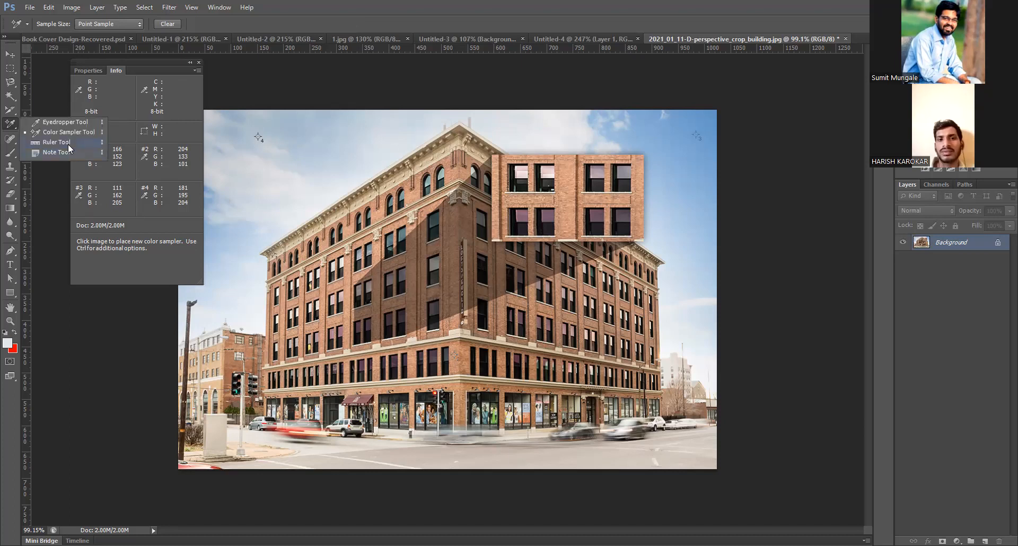
click(66, 143)
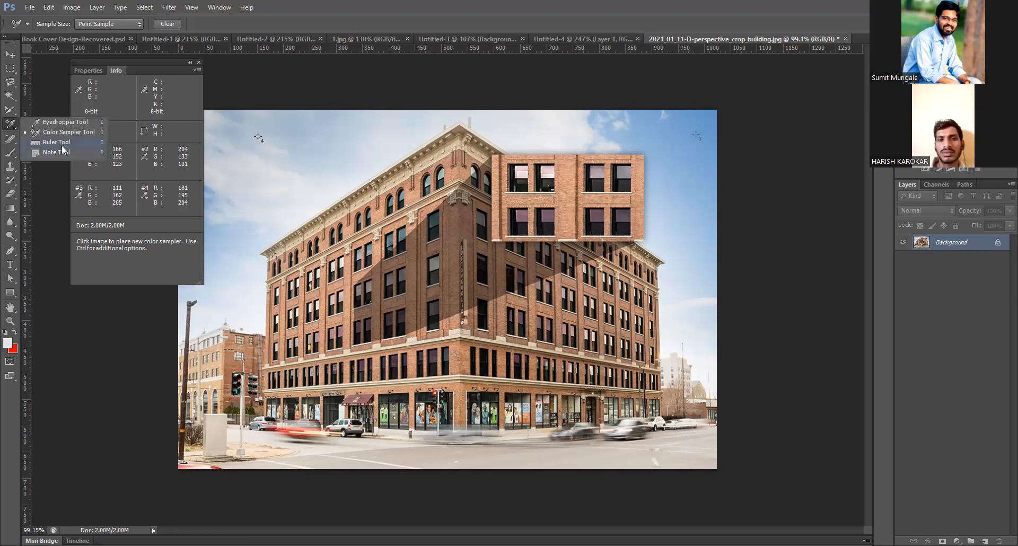
click(197, 63)
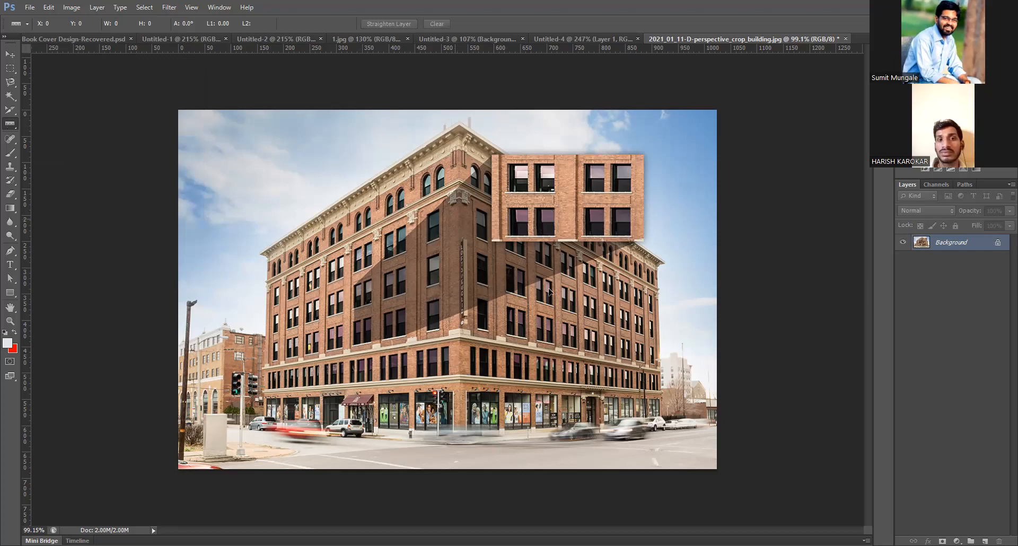
Rotate the building photo clockwise, and level it again by straightening the layer to a ruler line along its slanted lower edge
key(ctrl+t)
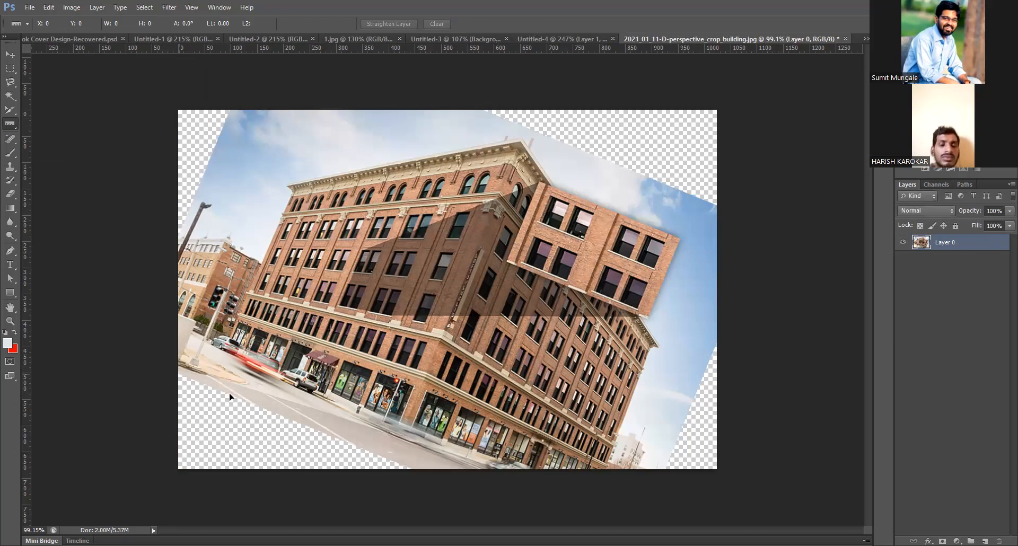
drag(177, 372, 411, 468)
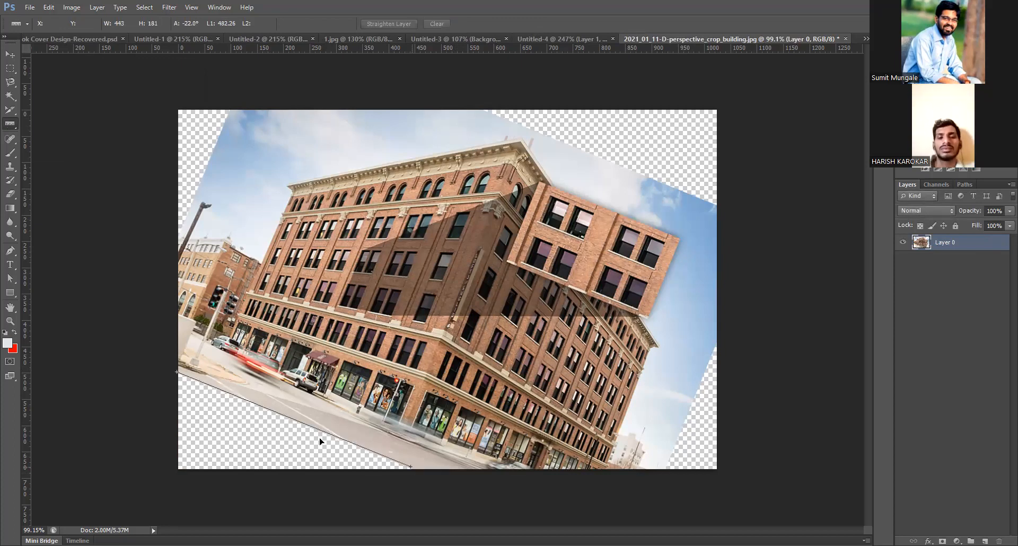
click(403, 24)
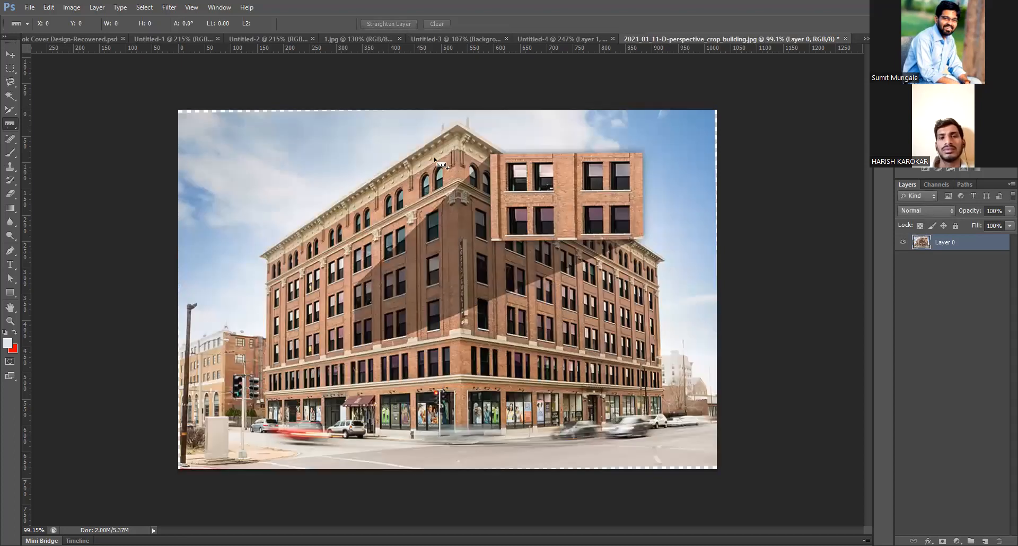
Straighten the layer to a ruler line of about 23° above the roofline, and level it with another along the photo's slanted upper edge
drag(493, 118, 171, 254)
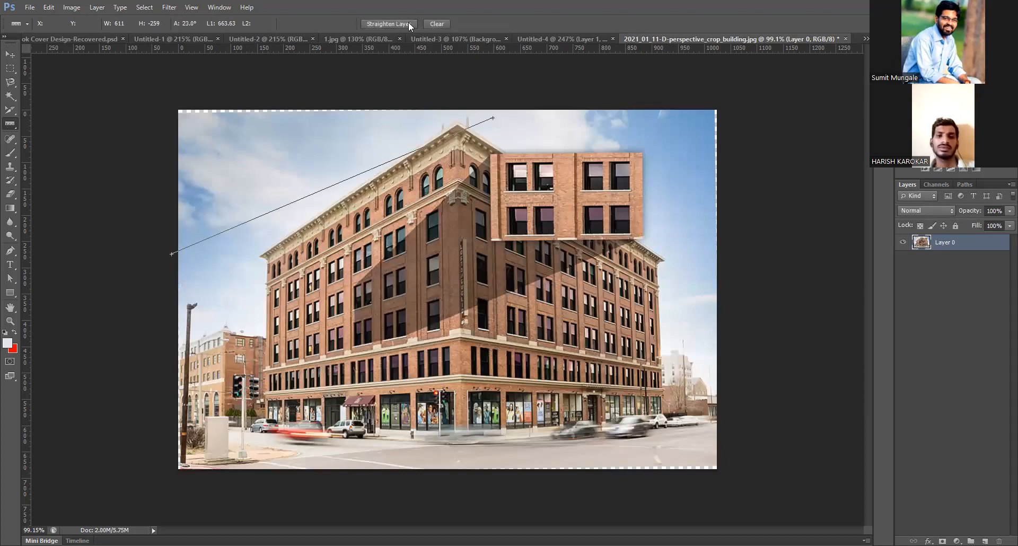
click(409, 24)
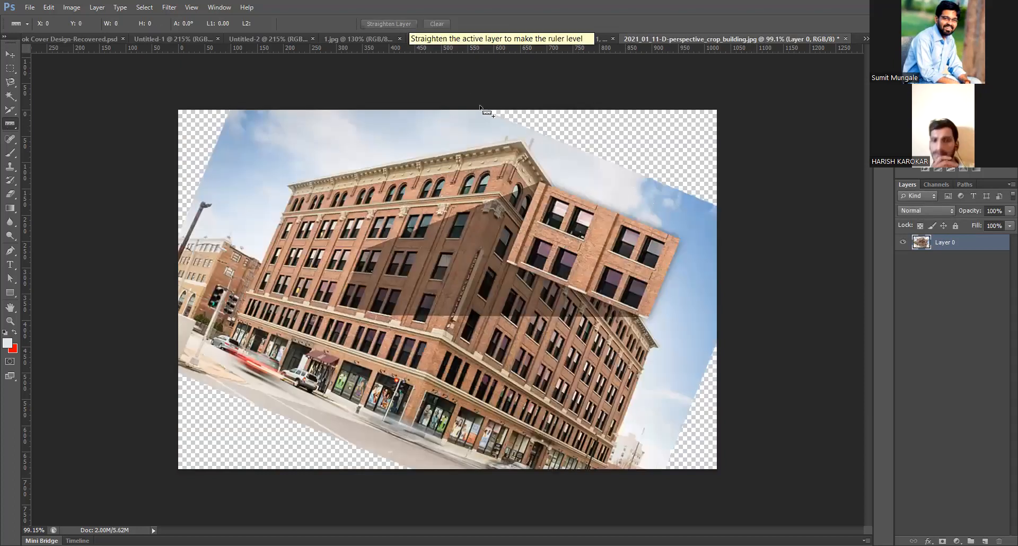
drag(727, 212, 481, 107)
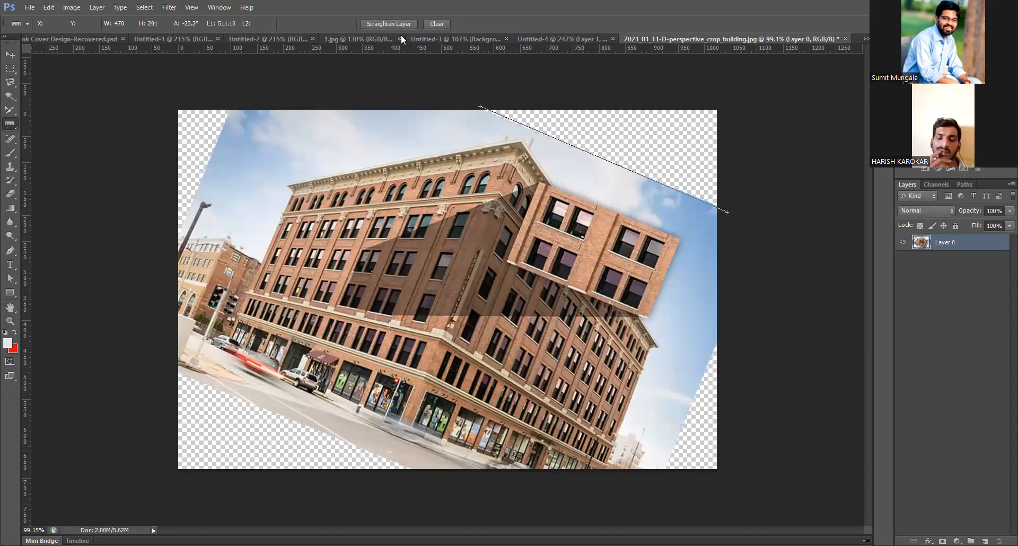
click(392, 24)
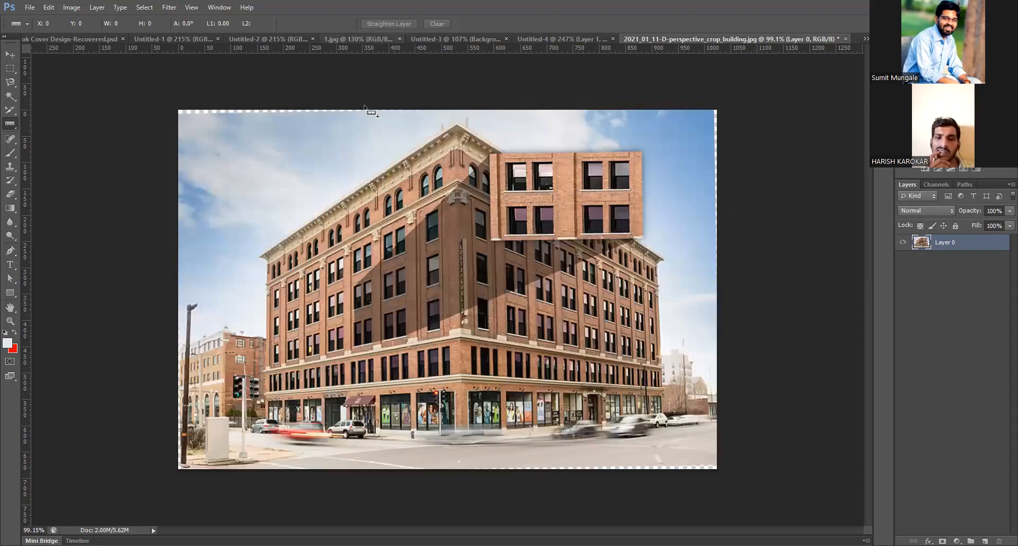
Tilt the layer by straightening it to a steeper diagonal ruler line, and level it with one of about -33.7° along the slanted upper edge
mouse_move(471, 111)
mouse_down()
mouse_move(151, 315)
mouse_move(168, 312)
mouse_up()
click(388, 23)
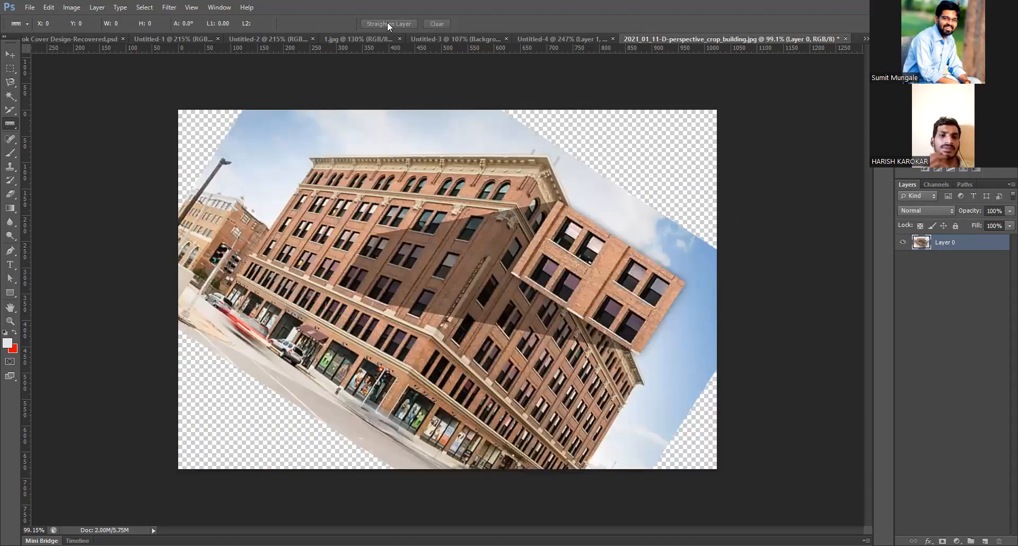
drag(502, 107, 727, 257)
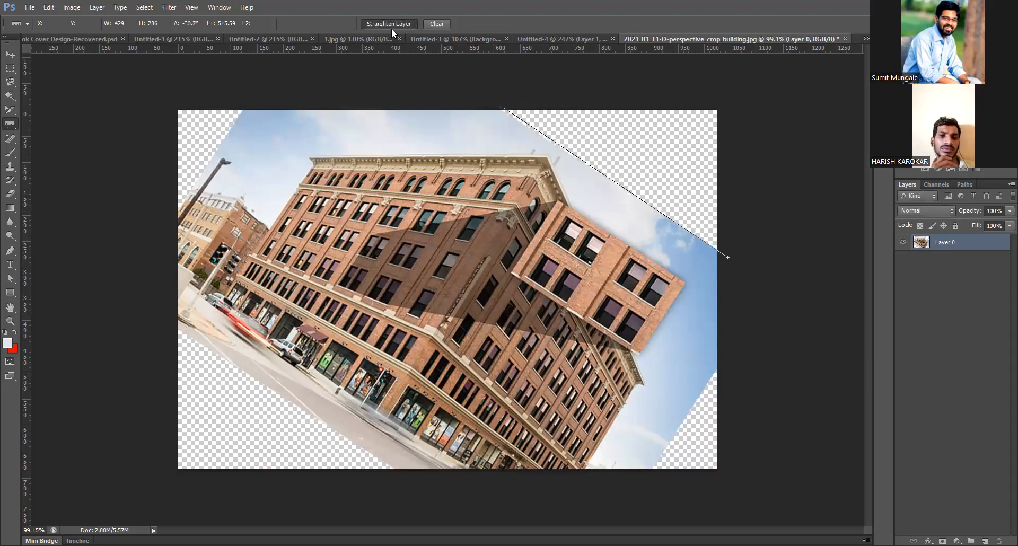
click(391, 27)
Straighten the layer to a near-vertical ruler line of about -92.1° beside the photo's edge, and level it with a line along the upper edge
drag(713, 106, 699, 479)
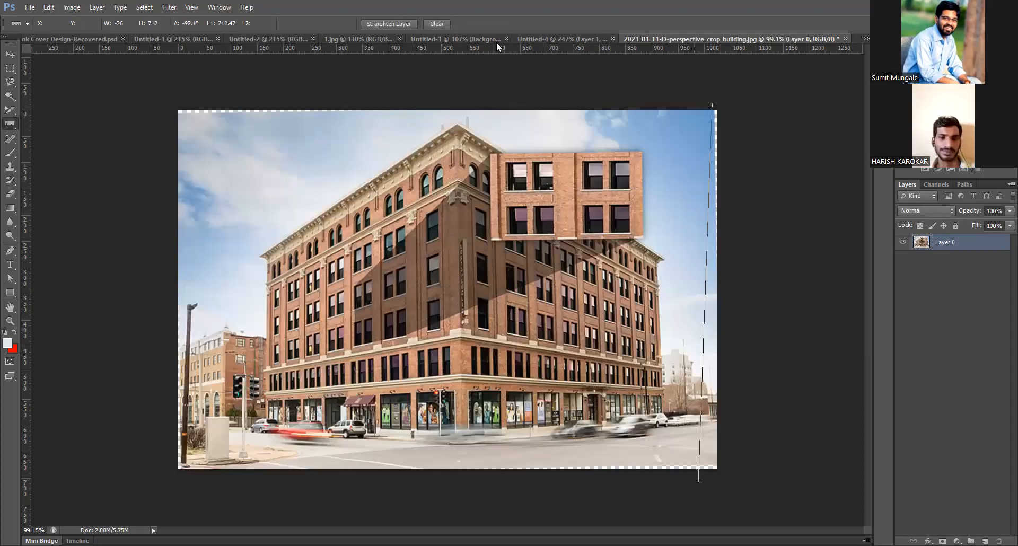
click(390, 24)
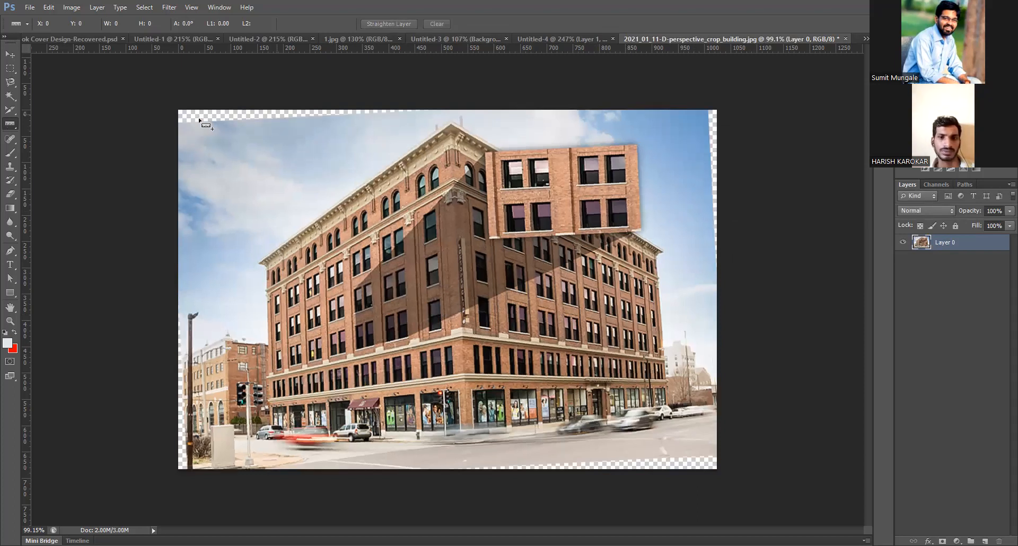
drag(175, 121, 278, 122)
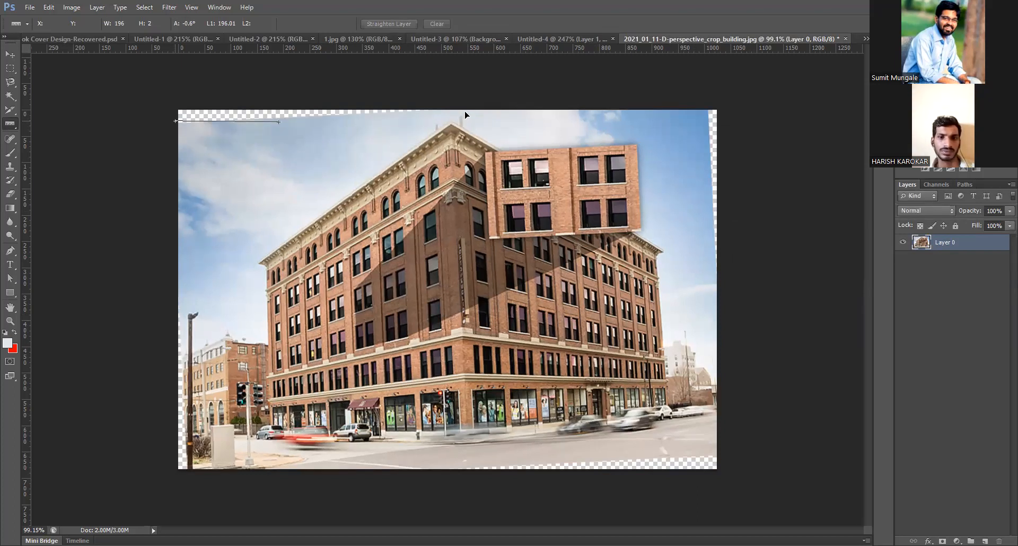
click(396, 22)
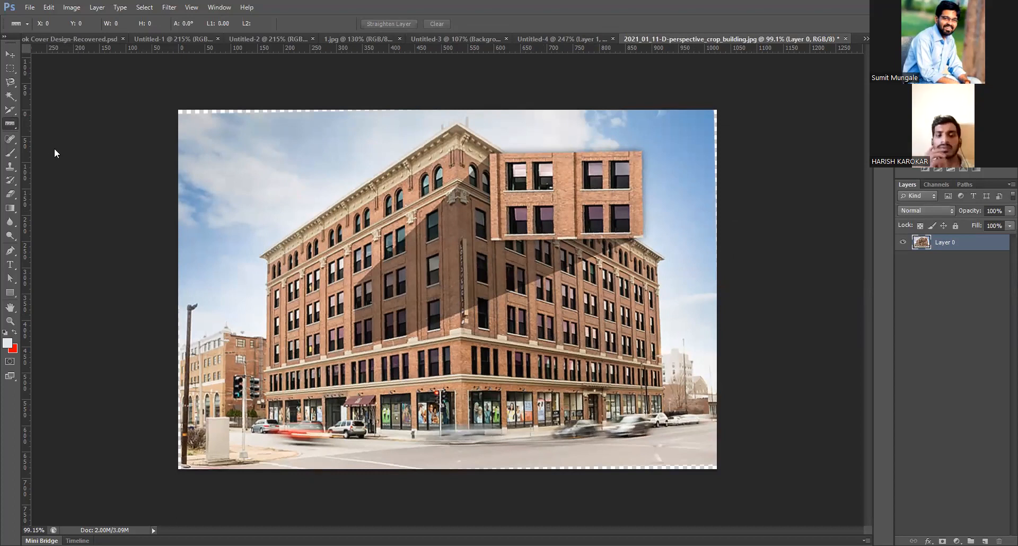
Activate the Note tool, and in an enlarged History revert the photo to its opening snapshot and return to the latest Free Transform
right_click(10, 124)
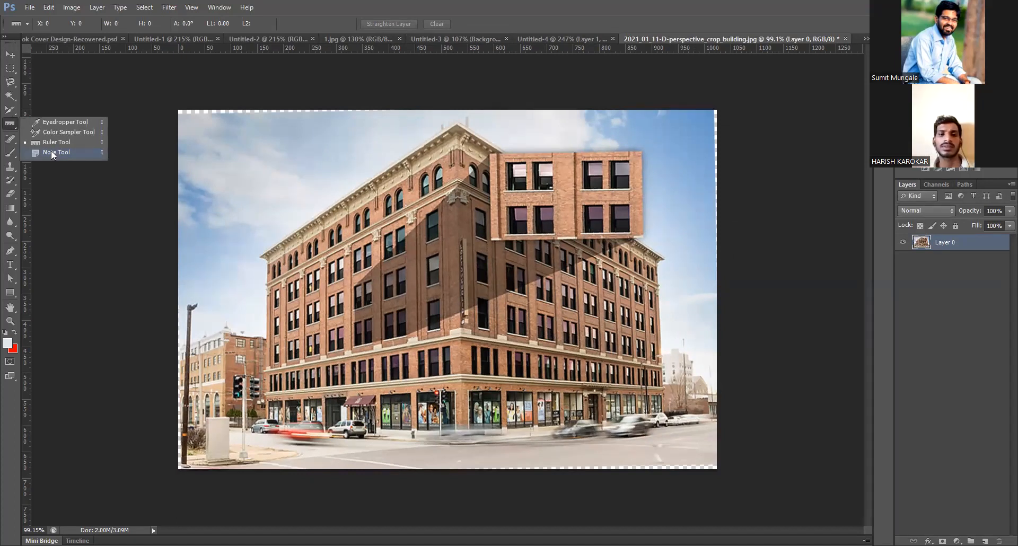
click(50, 152)
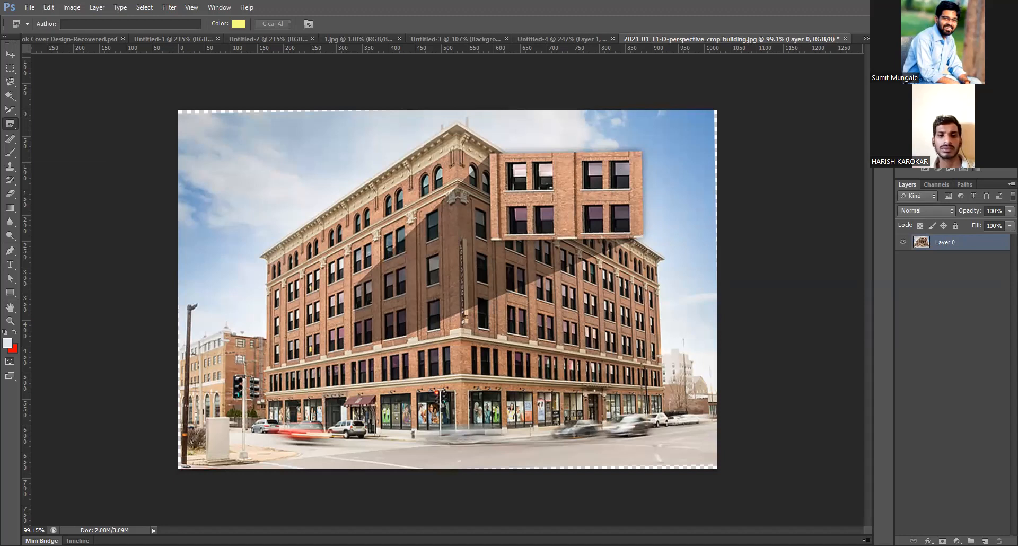
click(814, 61)
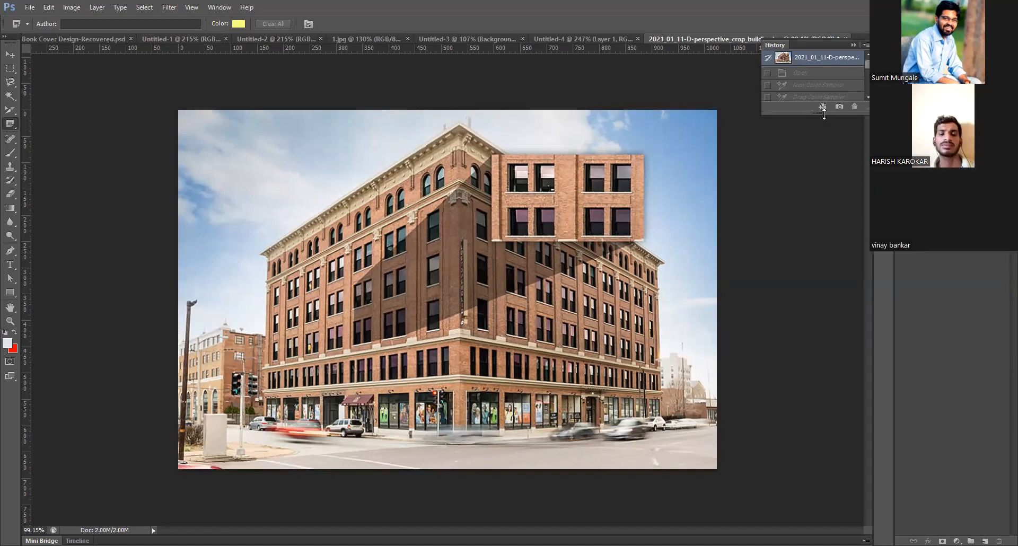
drag(824, 117, 770, 279)
click(788, 245)
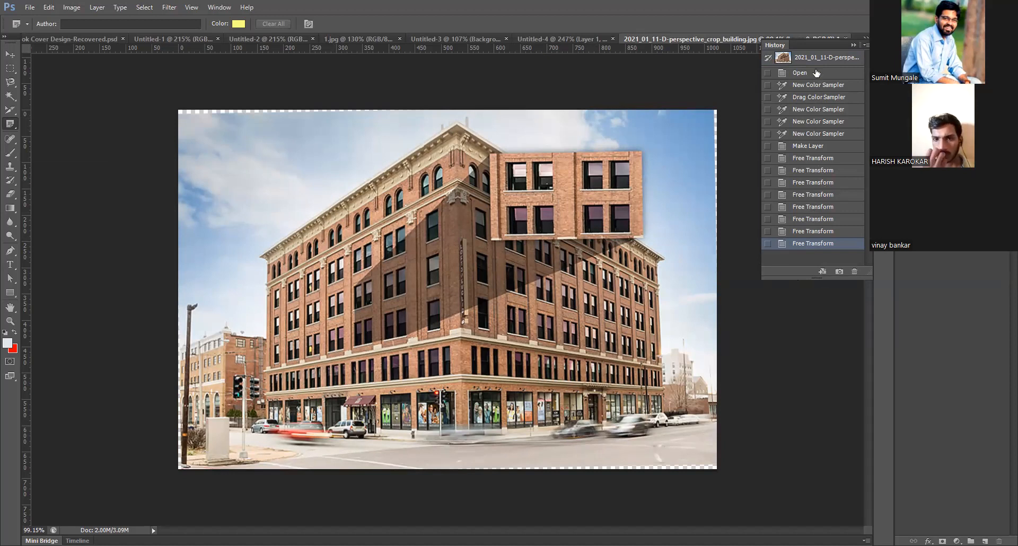
View the Book Cover Design-Recovered and Untitled-4 documents with their History, return to the building photo, and float the History panel over its sky
scroll(796, 61, up, 2)
click(782, 45)
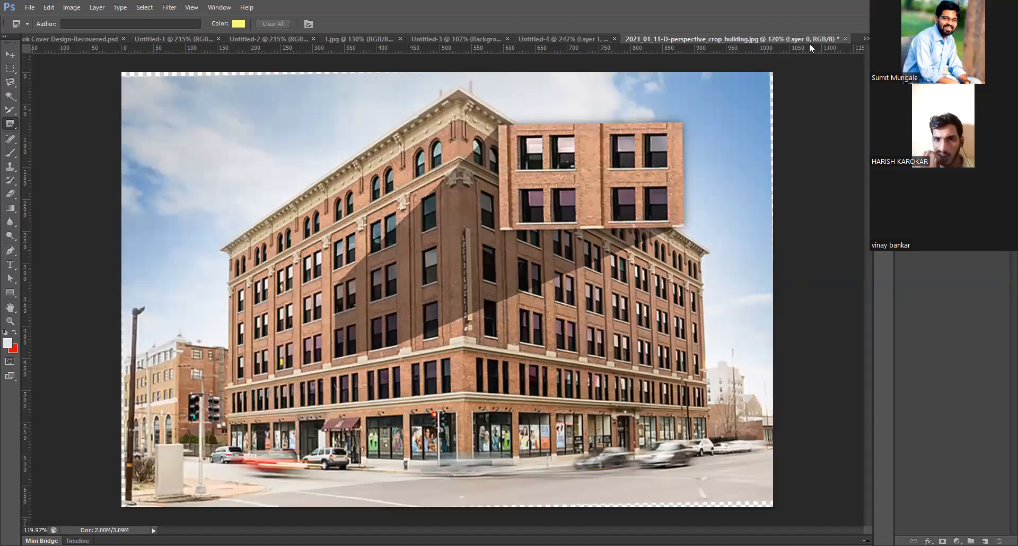
click(865, 38)
click(689, 42)
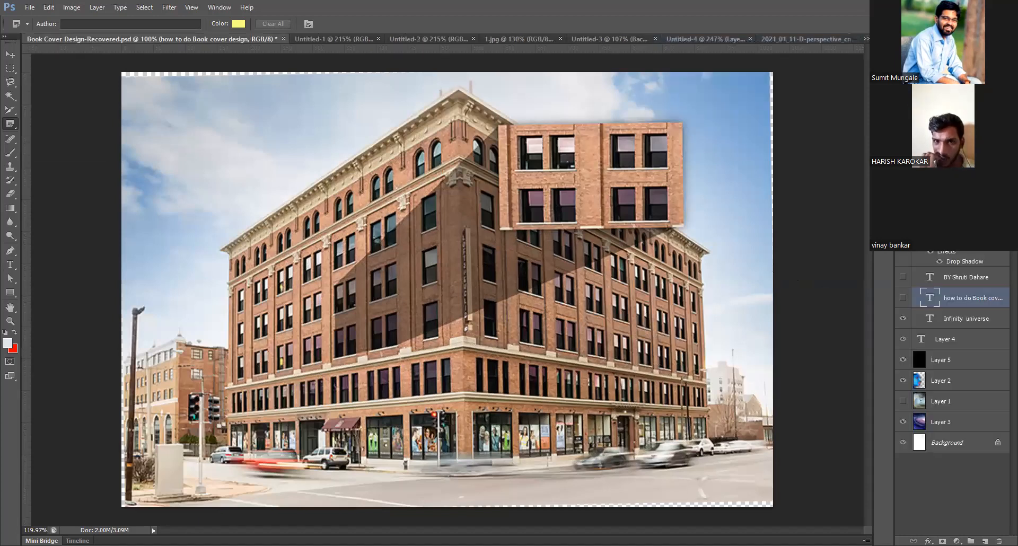
click(883, 51)
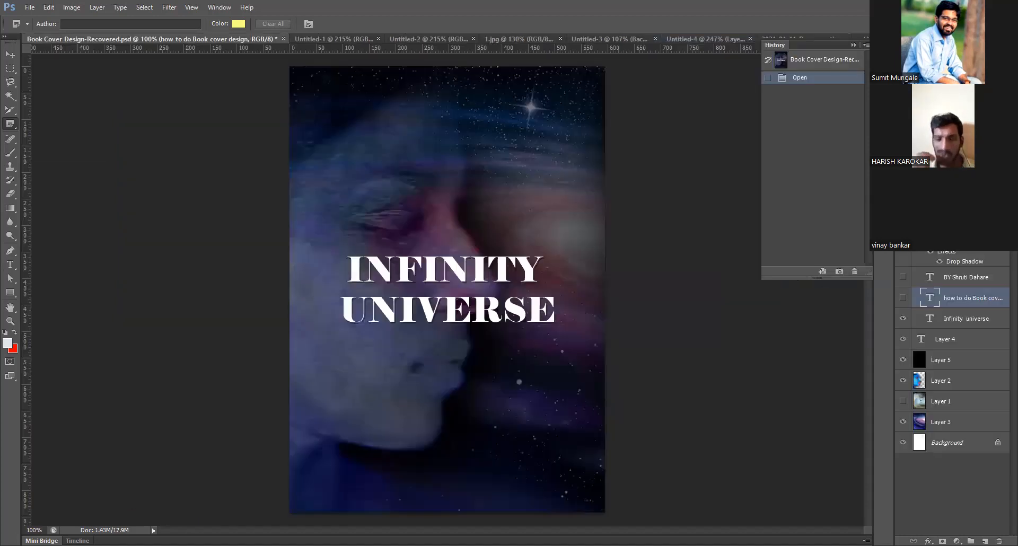
click(728, 38)
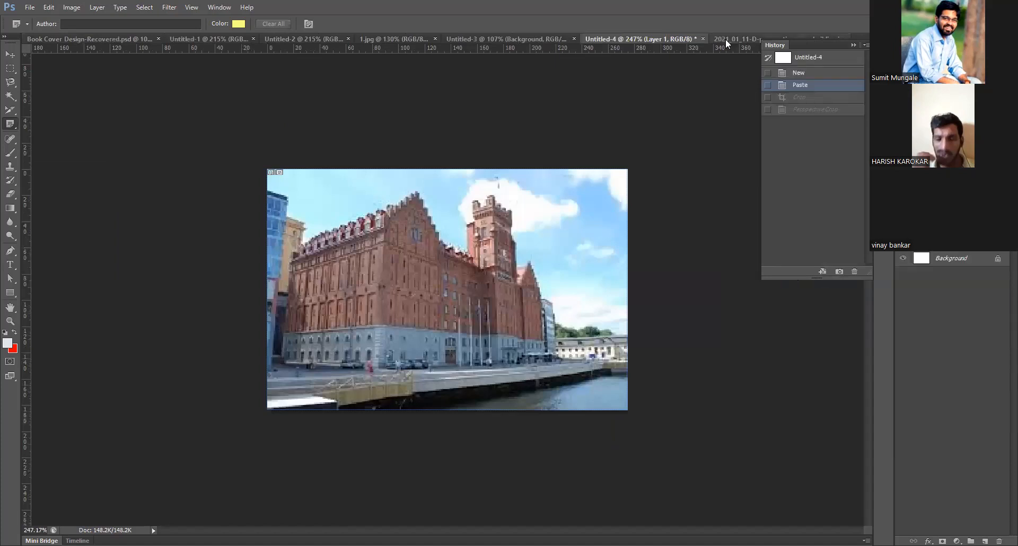
click(811, 35)
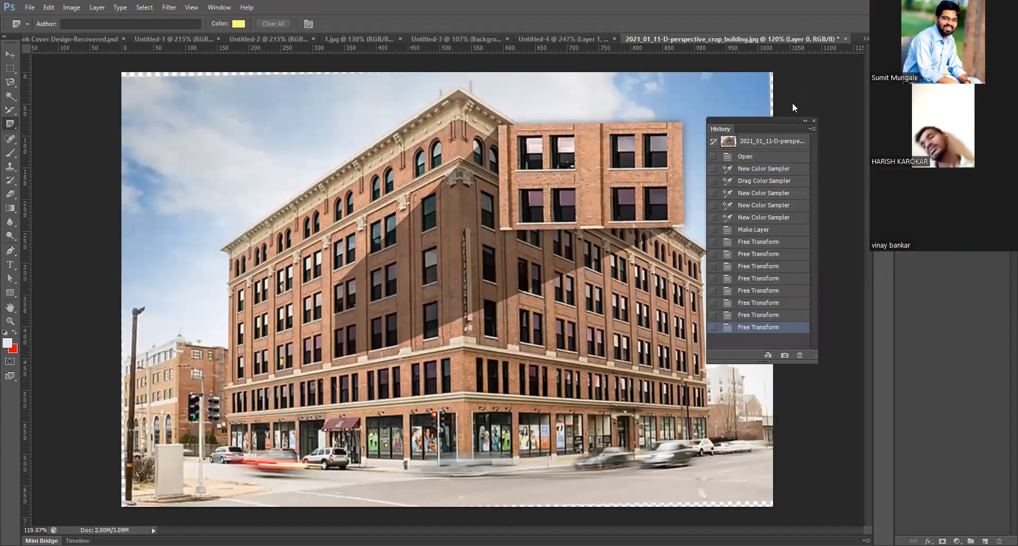
drag(750, 123, 779, 69)
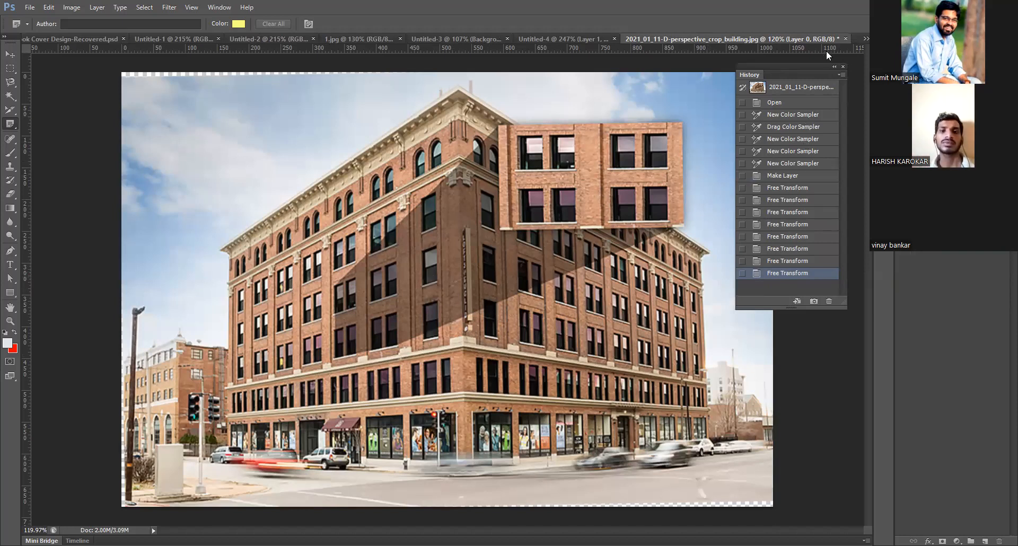
Place eleven notes across the building's facade, roofline and the street in front, and collapse the Notes panel
click(327, 300)
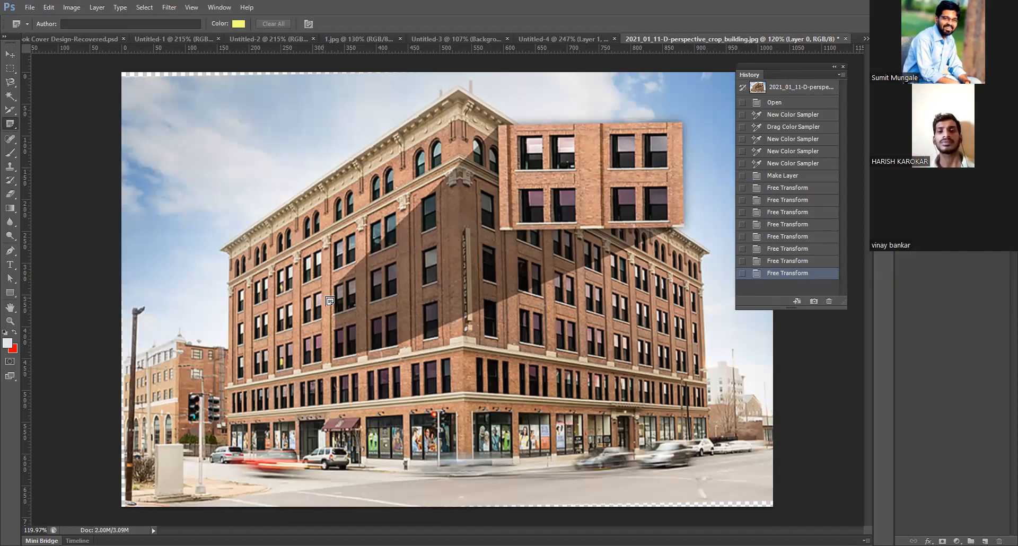
click(495, 359)
click(496, 312)
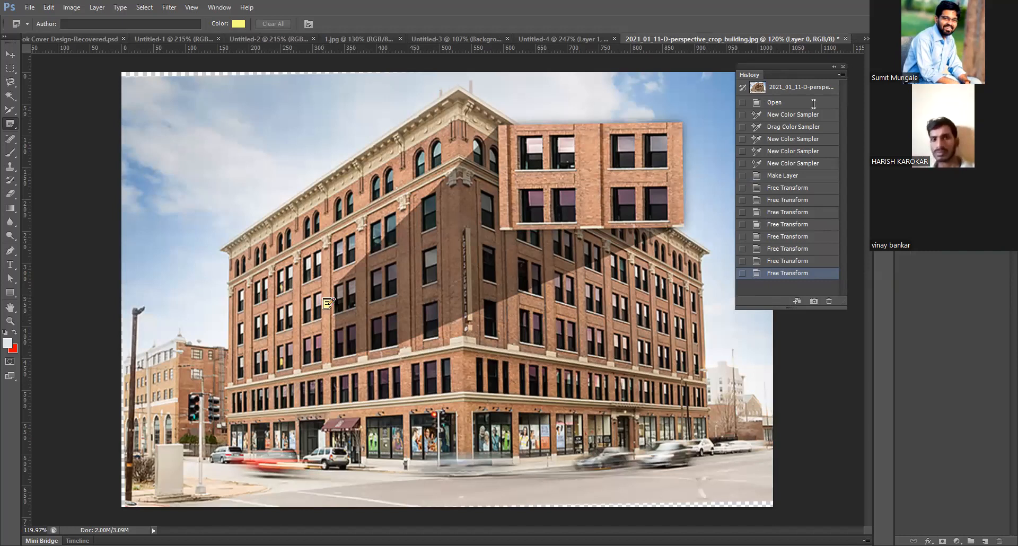
click(853, 81)
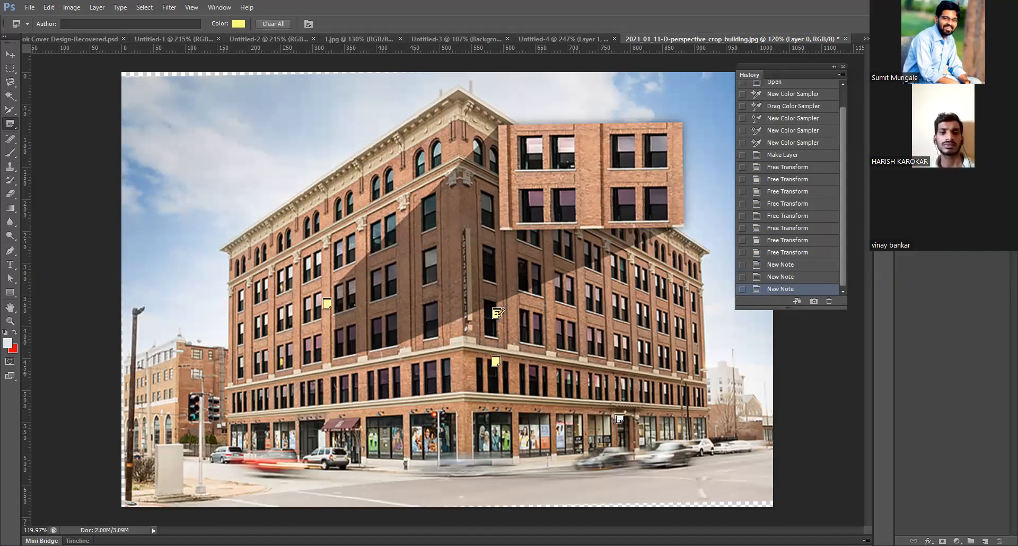
click(665, 452)
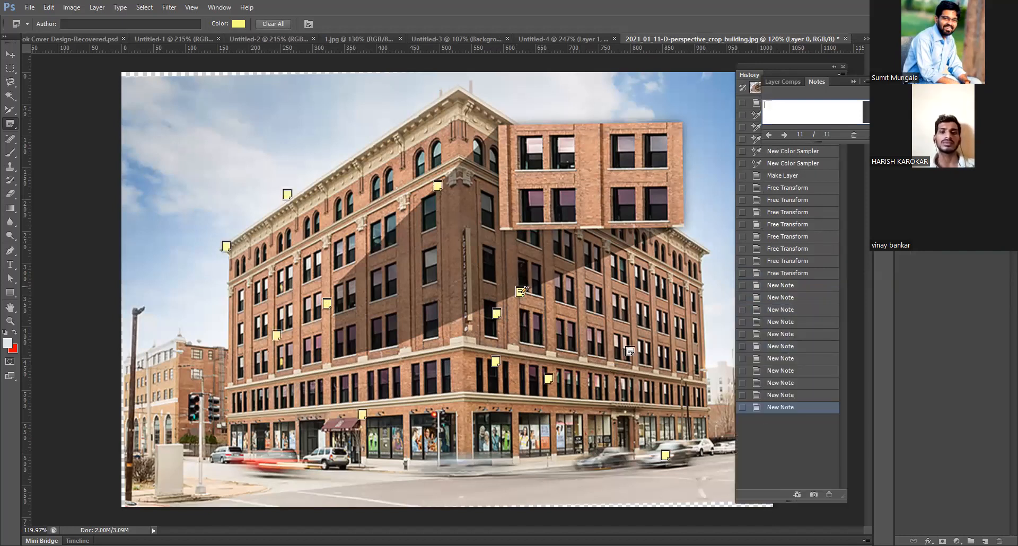
click(851, 79)
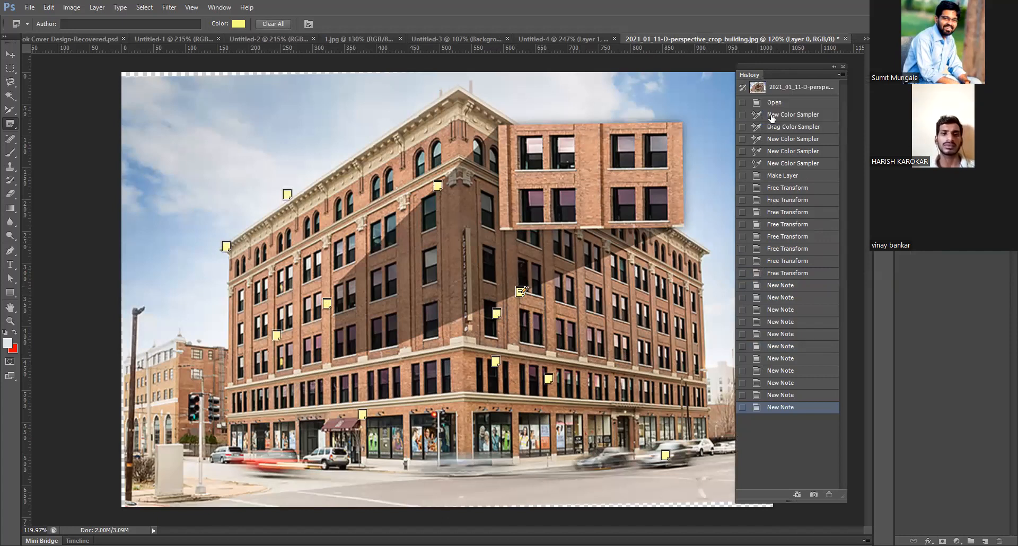
Revert the building photo through History to the first note, the dragged color sampler and the opening snapshot, and close the History panel
click(782, 286)
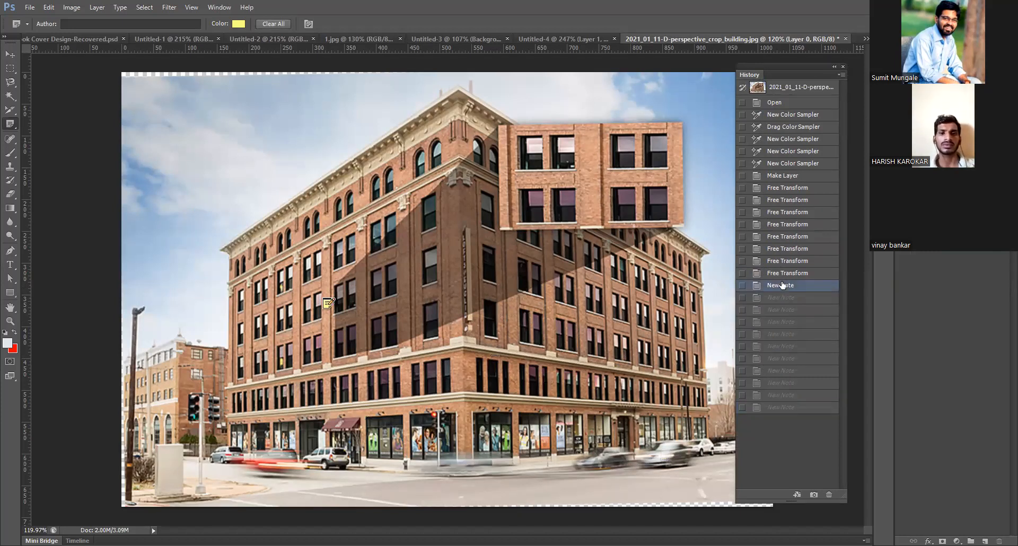
click(778, 129)
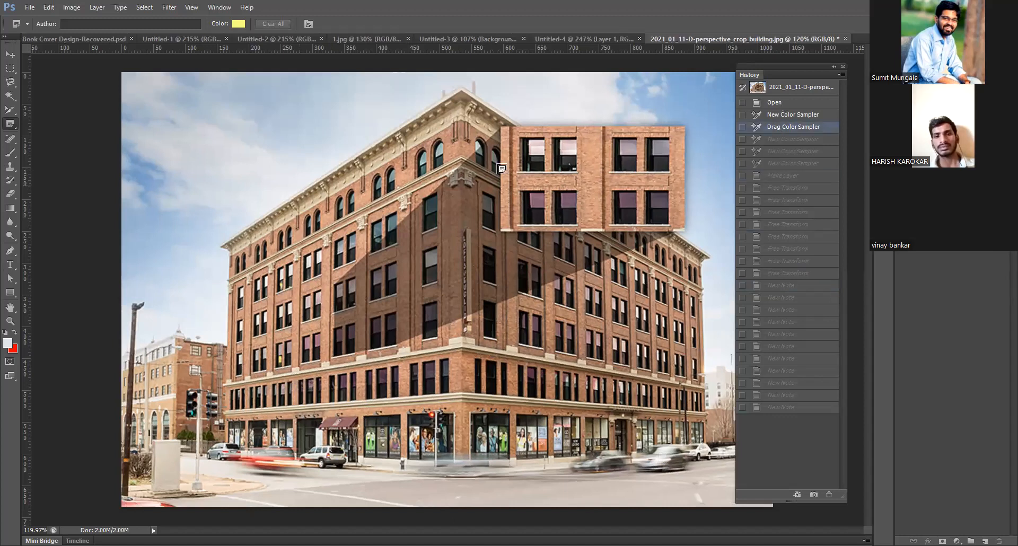
click(793, 88)
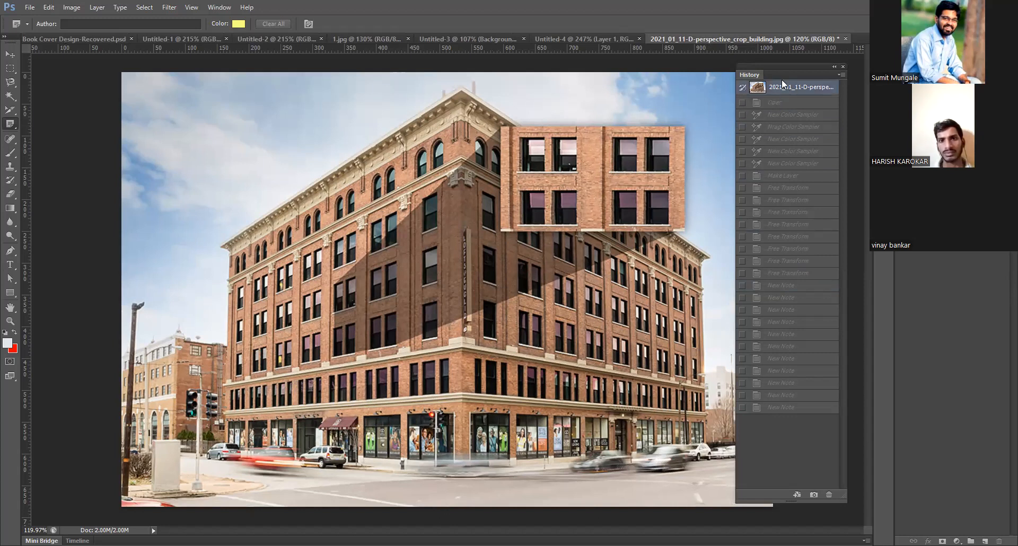
click(843, 68)
key(b)
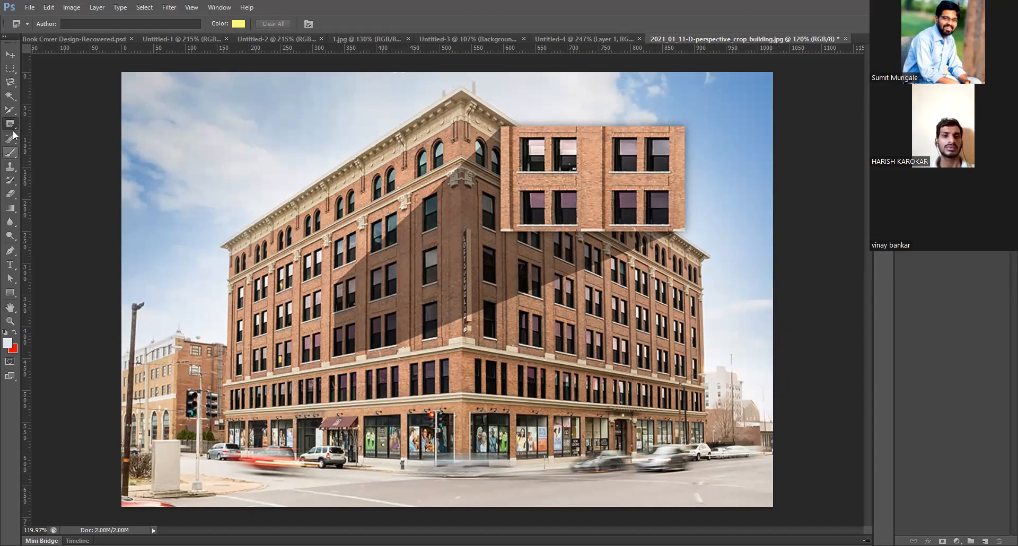
Place a note with the Note tool in the sky near the photo's upper-left corner, and enlarge the Notes panel beside it
right_click(14, 123)
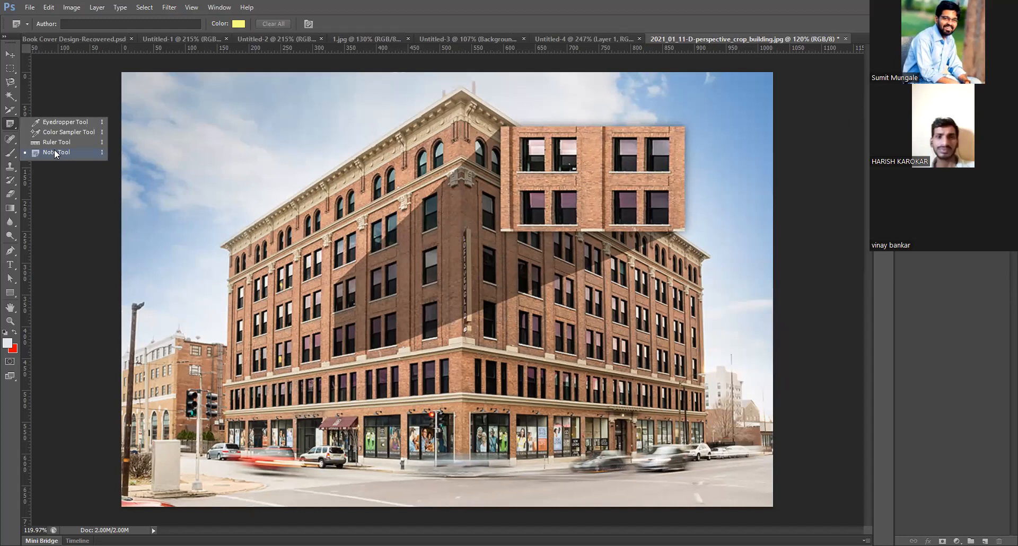
click(54, 152)
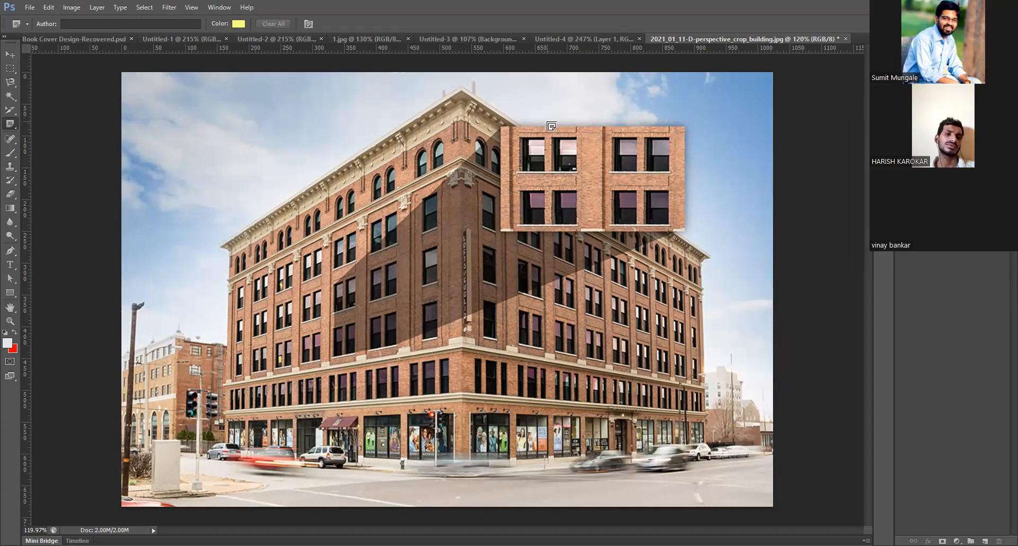
click(139, 113)
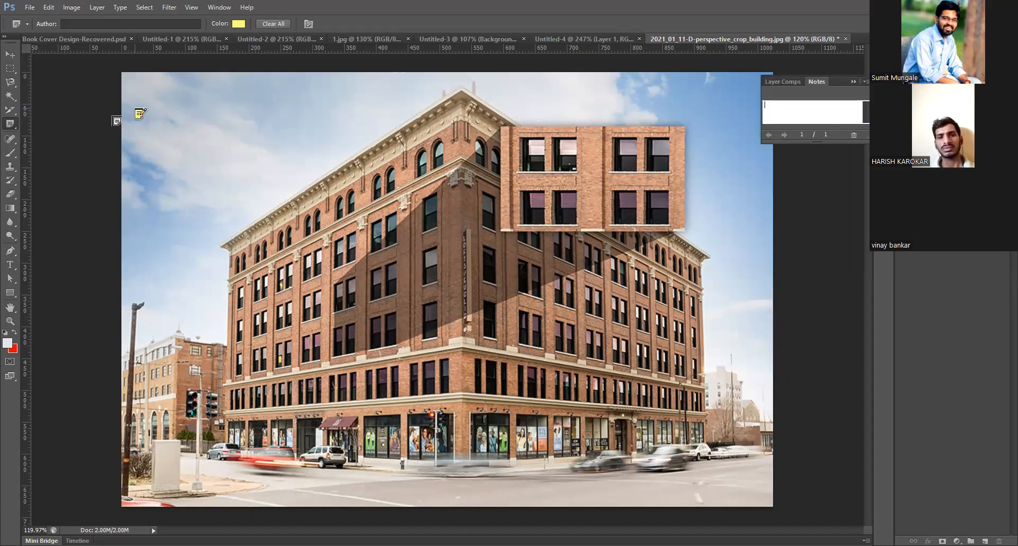
drag(836, 81, 247, 93)
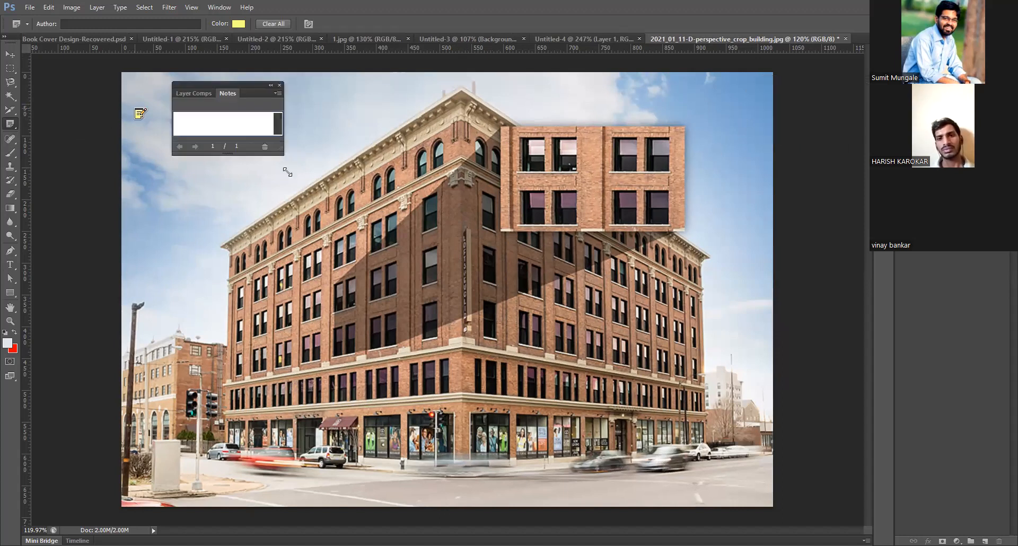
drag(381, 323, 377, 304)
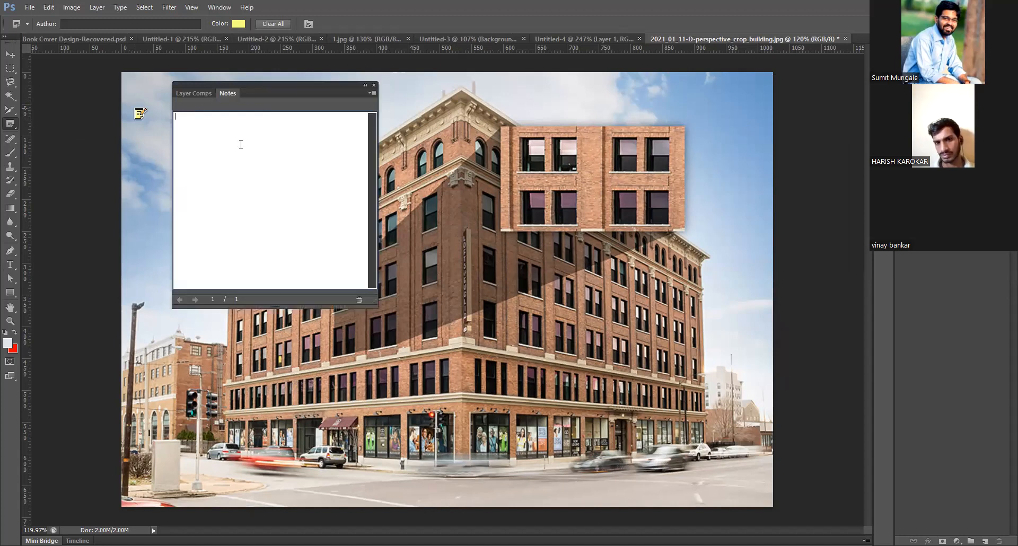
Write three numbered lines in the note: "1. wrguiehndphgitfkl", "2.bkethgborgkml;/" and "3.fgefidhbjk efndo"
text(wrguiehndphgitfkl)
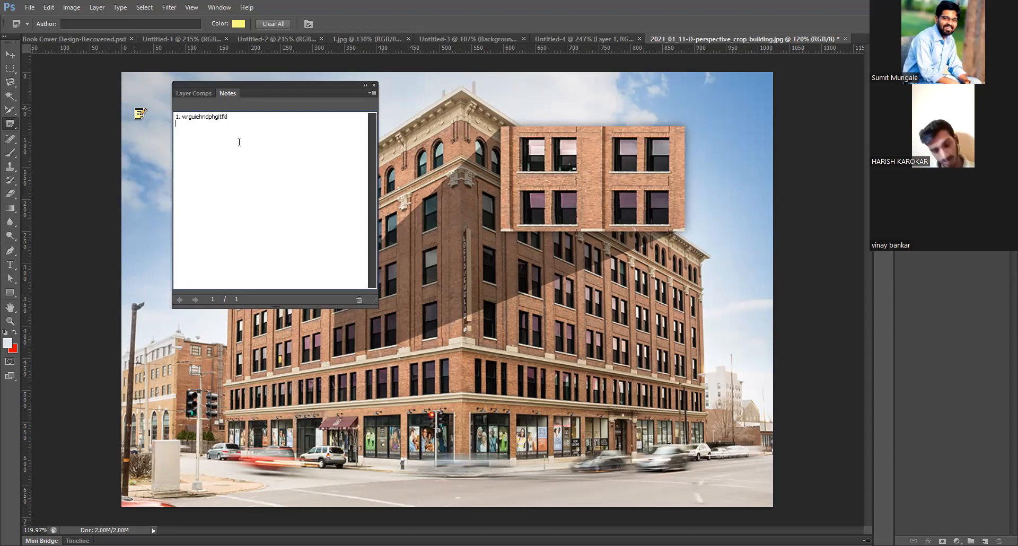
key(Return)
text(2.bkethgborg)
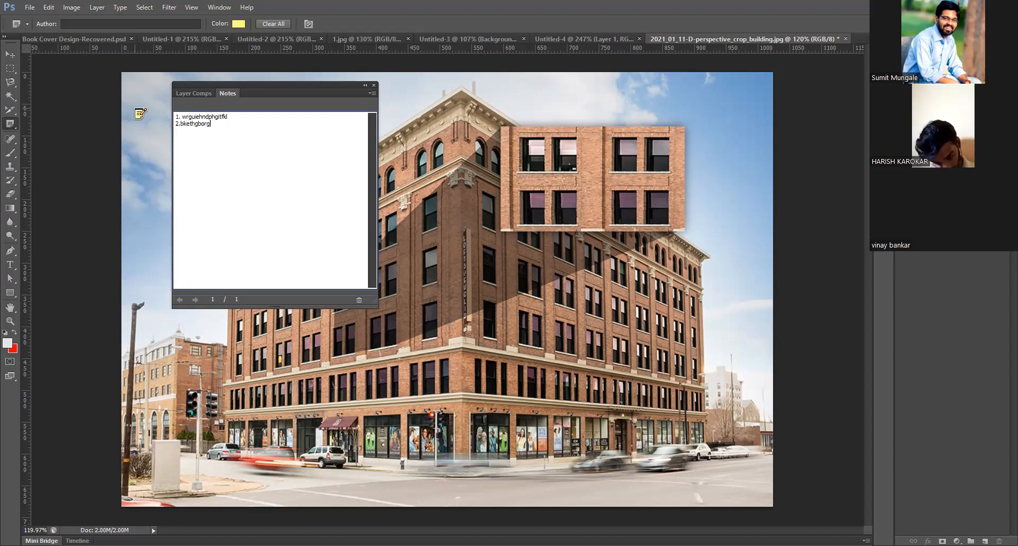
text(kml;/ 3.fgefidhbjk efndo)
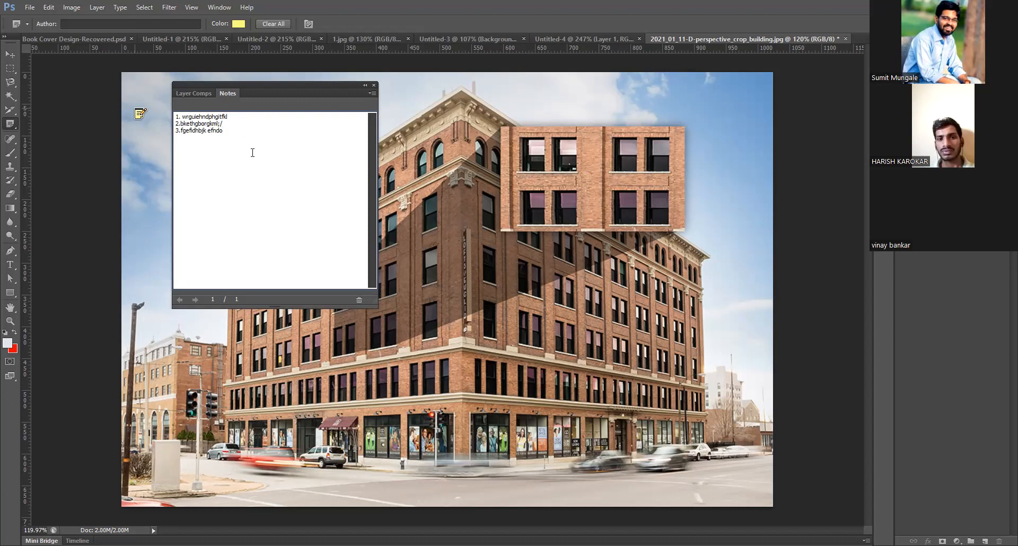
Highlight all of the note's text and its last two lines to point them out, and close the Notes panel
key(ctrl+a)
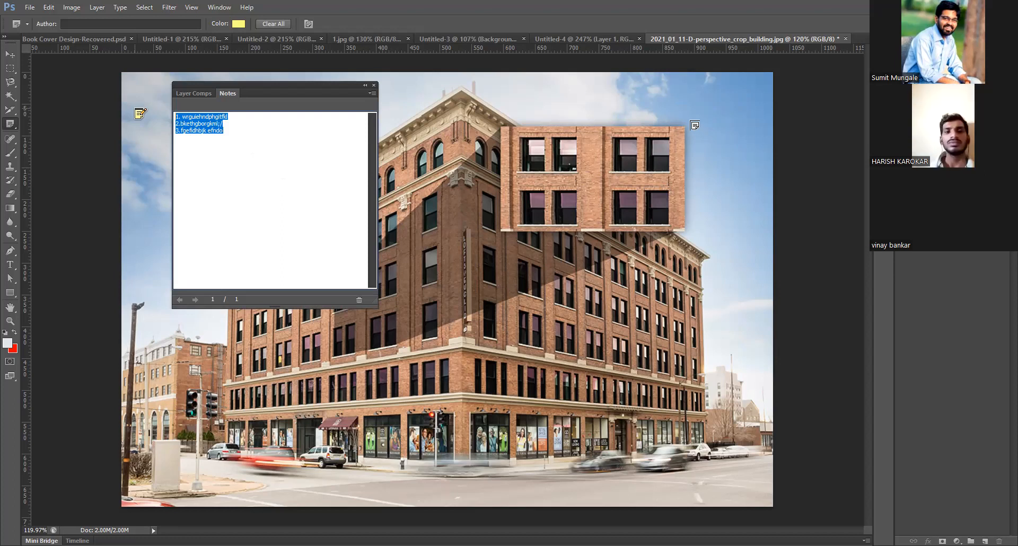
click(256, 134)
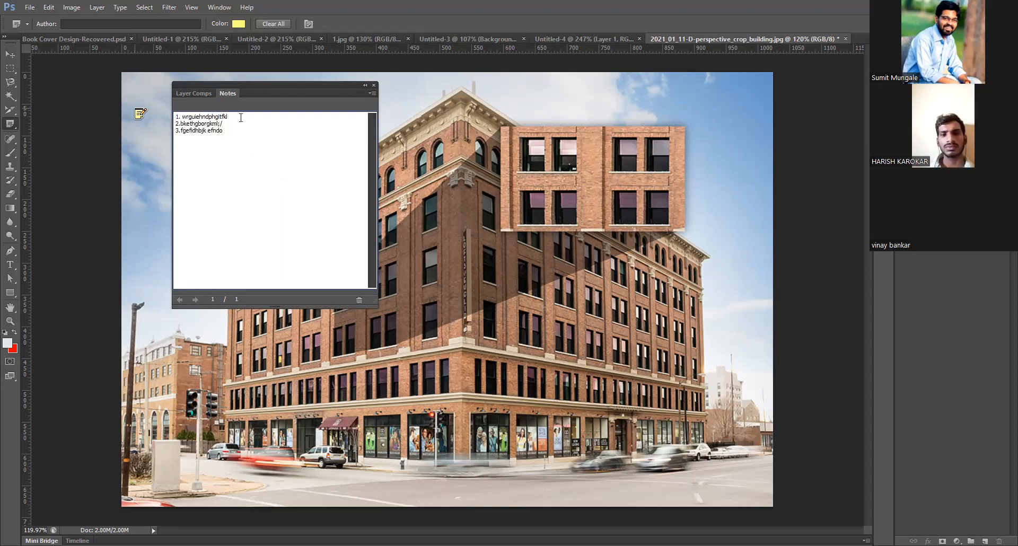
drag(241, 117, 263, 241)
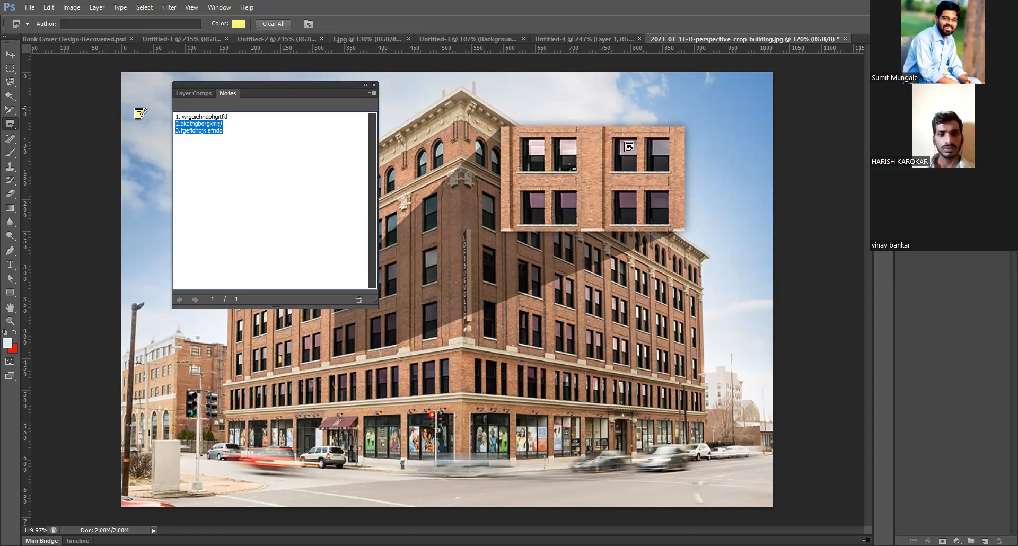
click(272, 150)
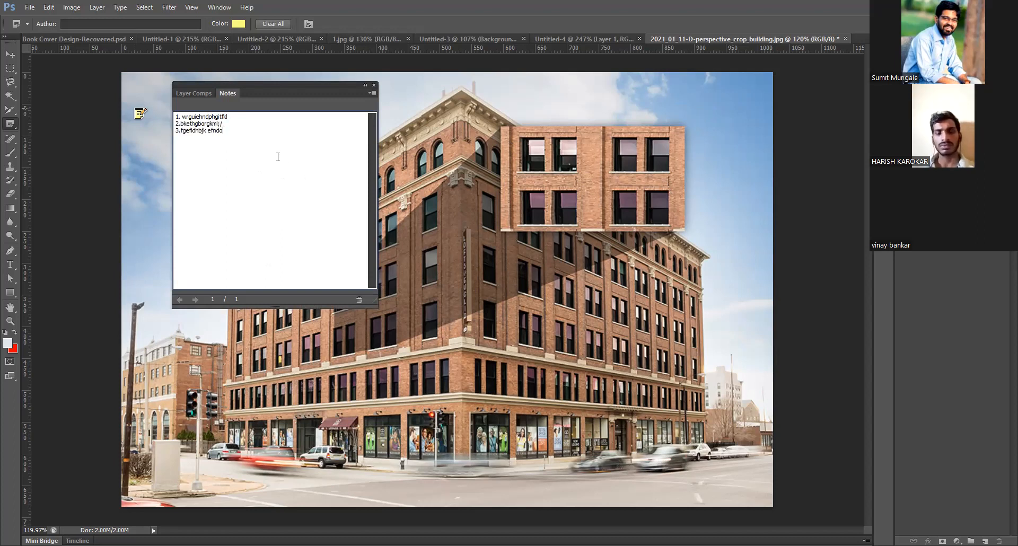
key(ctrl+a)
click(374, 85)
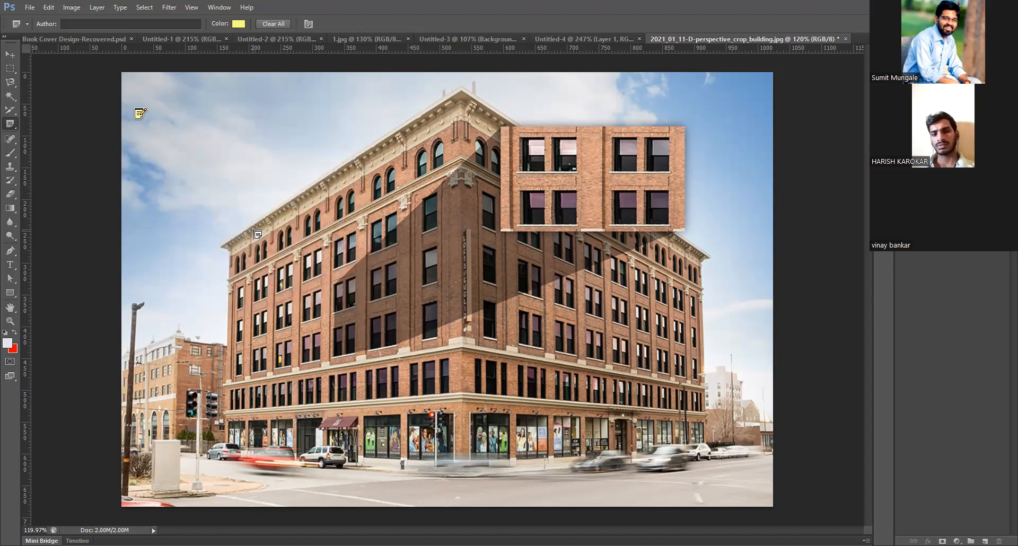
Switch to 1.jpg, place a note on the bookshelf beside the doctor, move the Notes panel over the shelves and close it
right_click(8, 124)
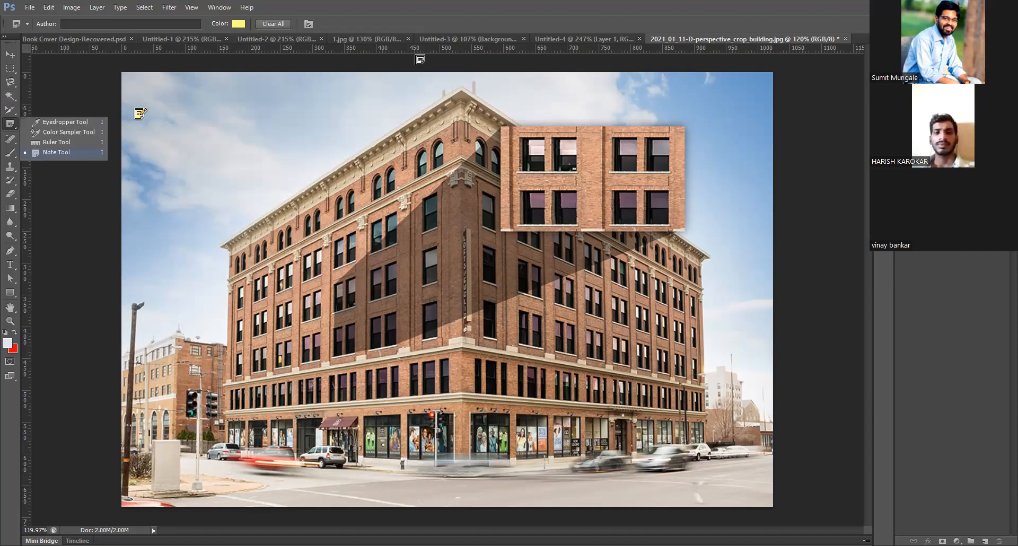
click(53, 152)
click(353, 40)
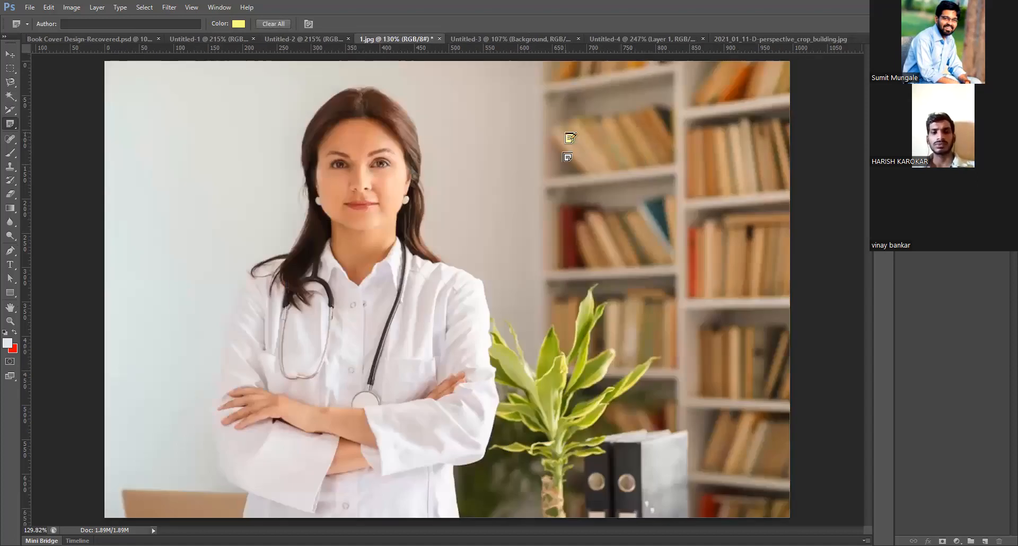
drag(306, 85, 766, 113)
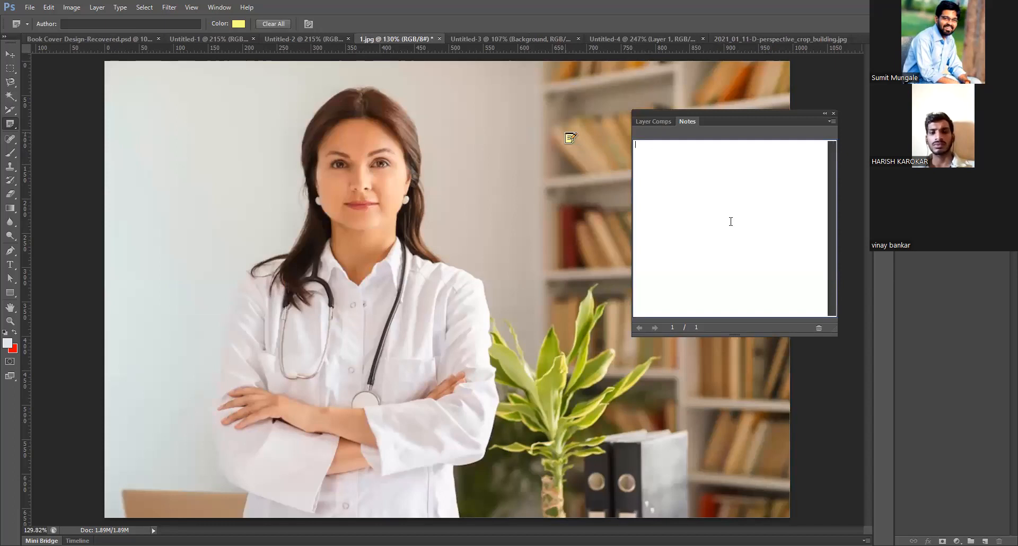
click(832, 114)
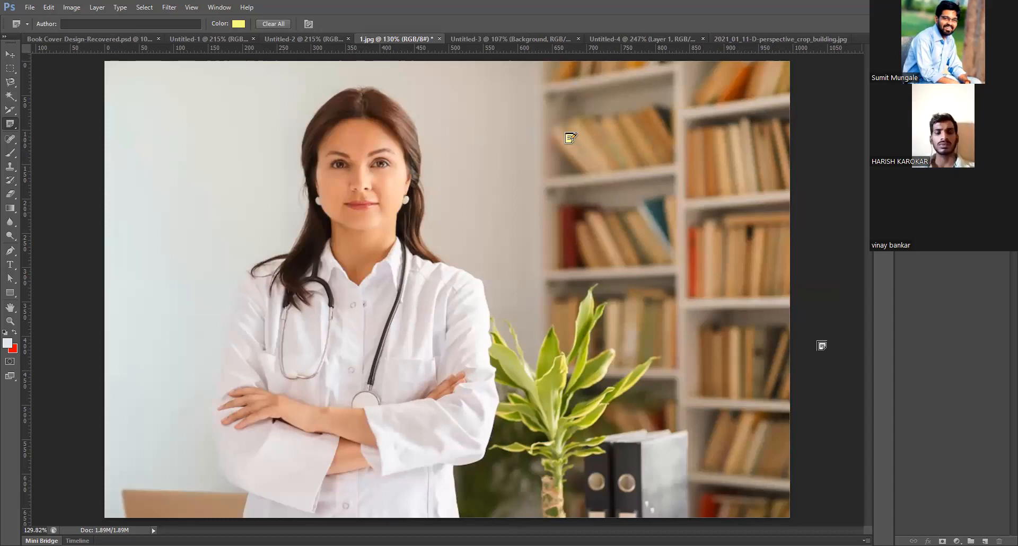
Show the tools grouped with the Note tool, activate the Slice Select tool, and switch to the Move tool
right_click(14, 123)
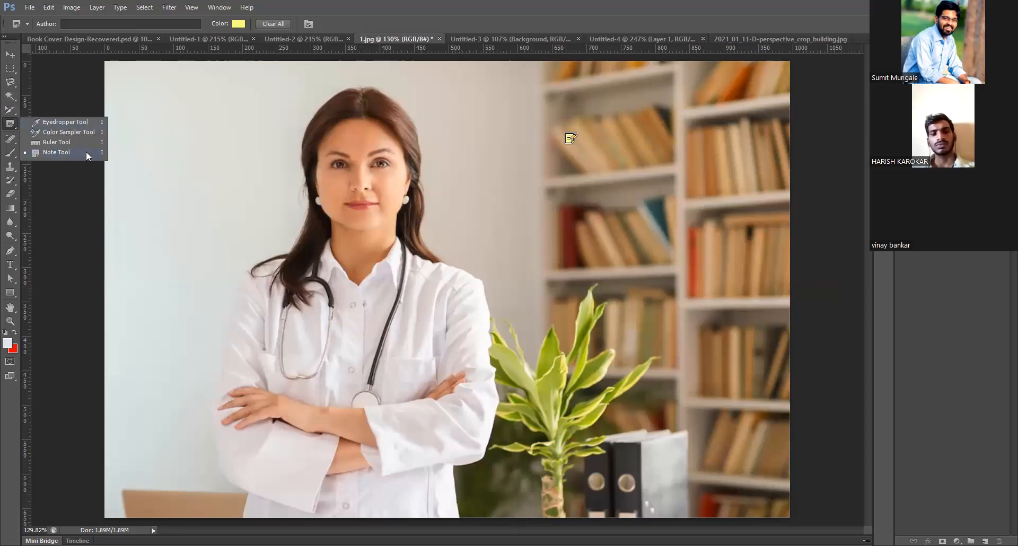
click(12, 50)
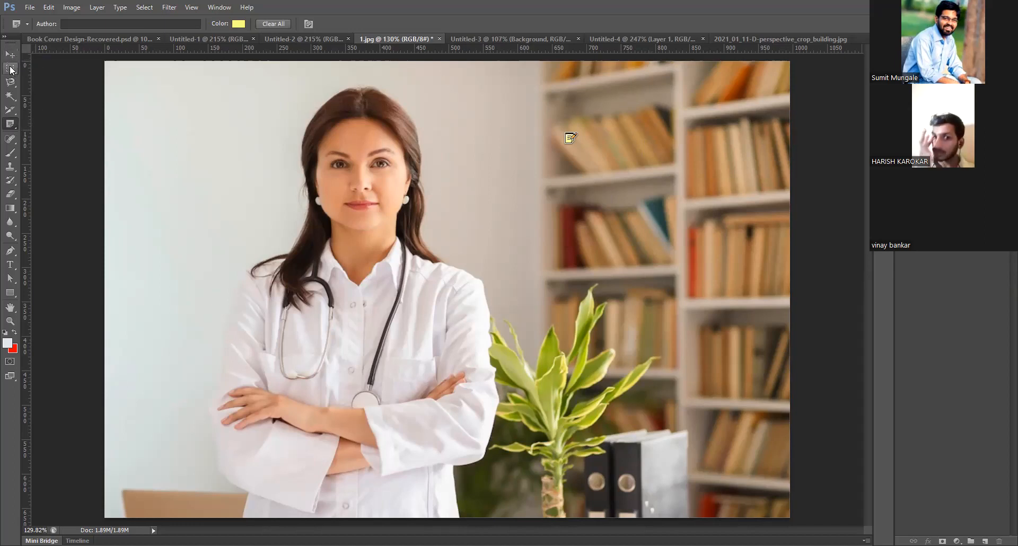
click(14, 109)
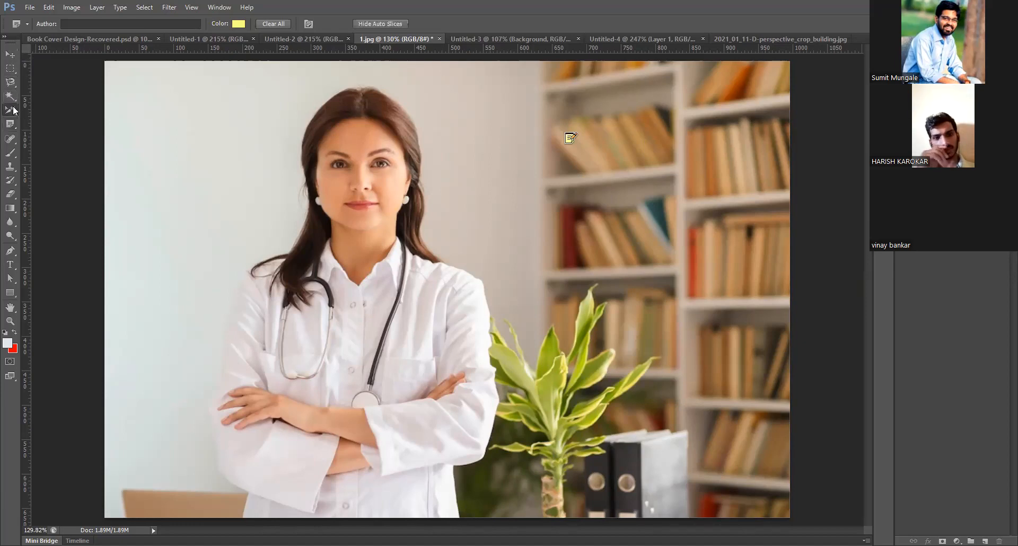
click(13, 127)
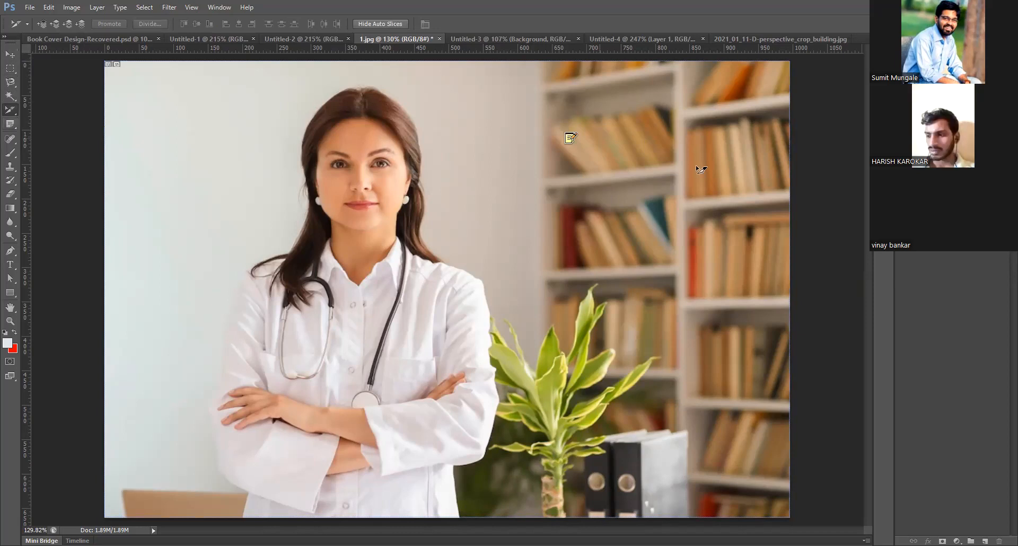
click(10, 54)
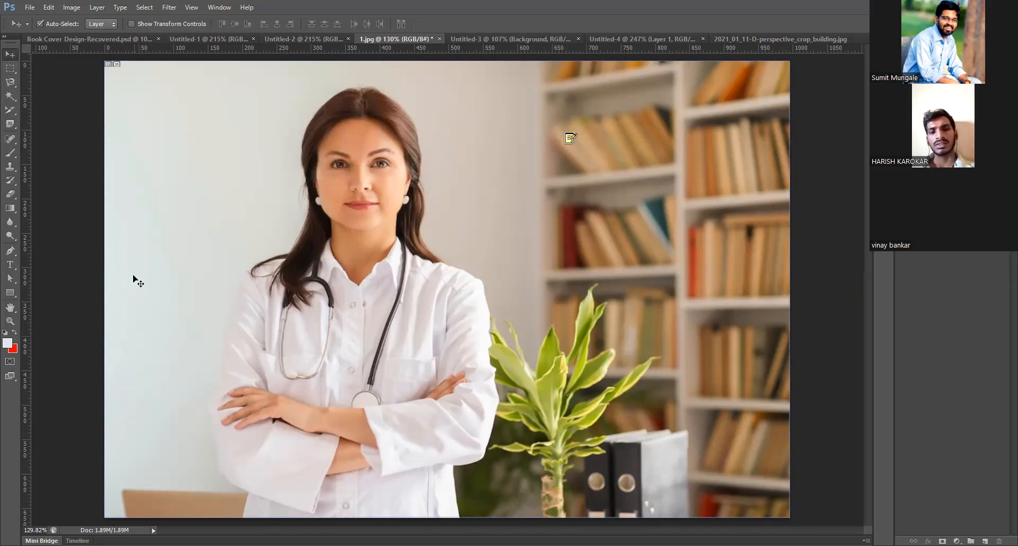
Activate the Pen tool and the Type tool in turn to compare their options
click(12, 256)
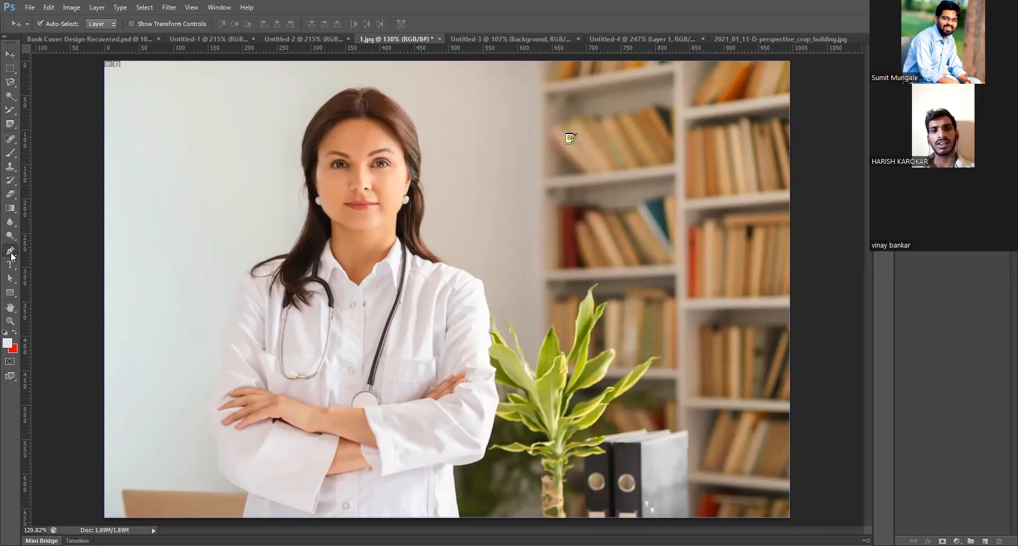
click(54, 249)
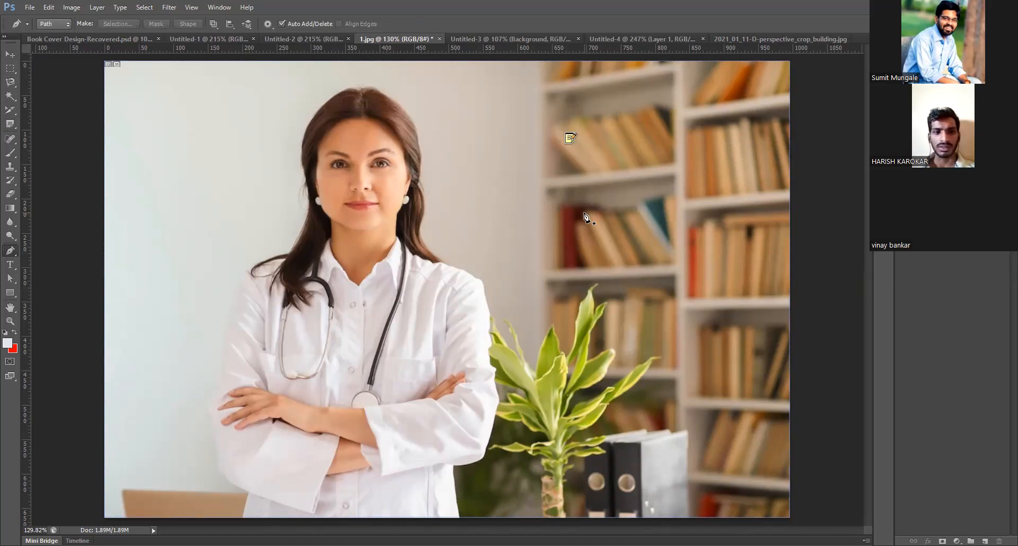
right_click(15, 250)
click(29, 252)
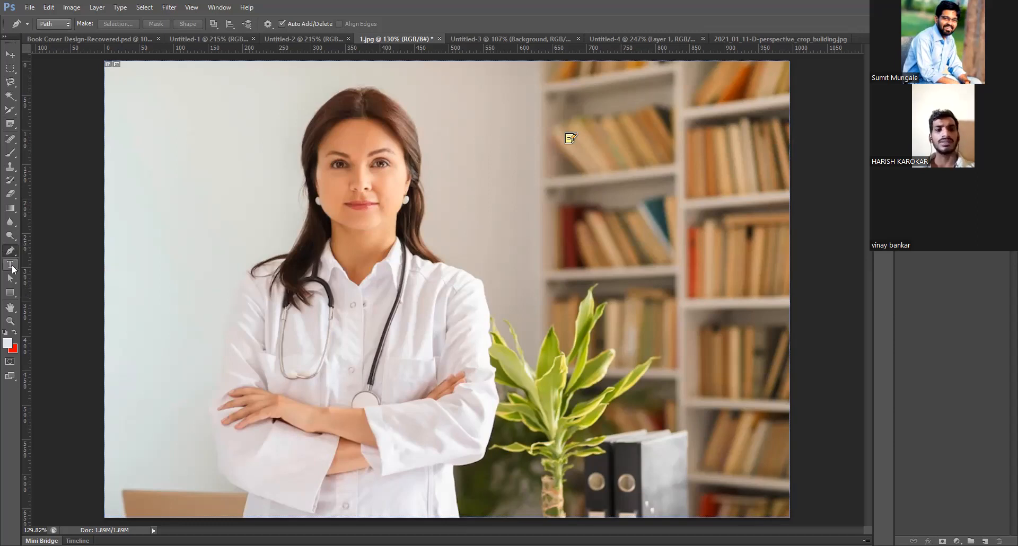
click(13, 270)
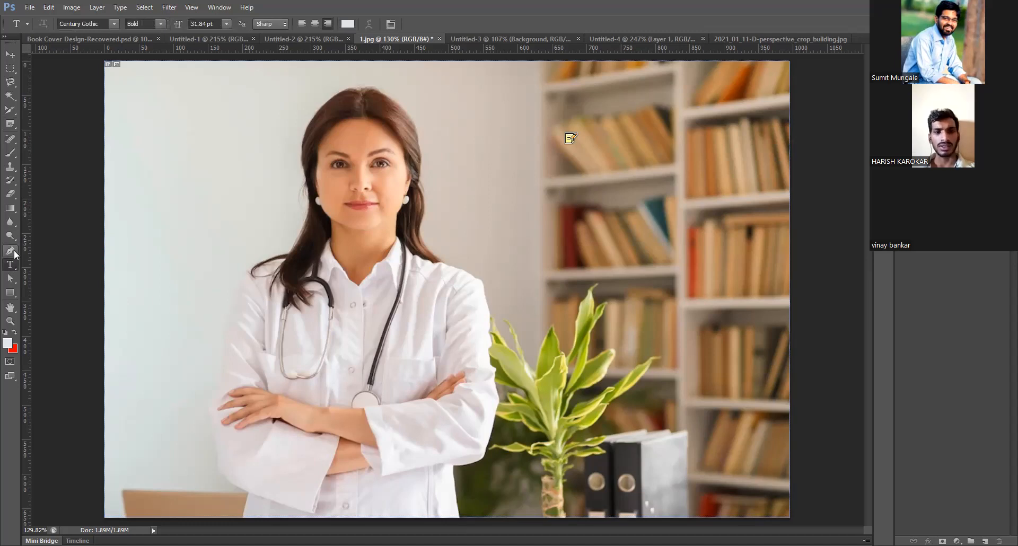
click(14, 253)
click(13, 267)
Show the tools grouped with the Magic Wand and the Magnetic Lasso, and return to the Move tool
click(10, 96)
right_click(10, 96)
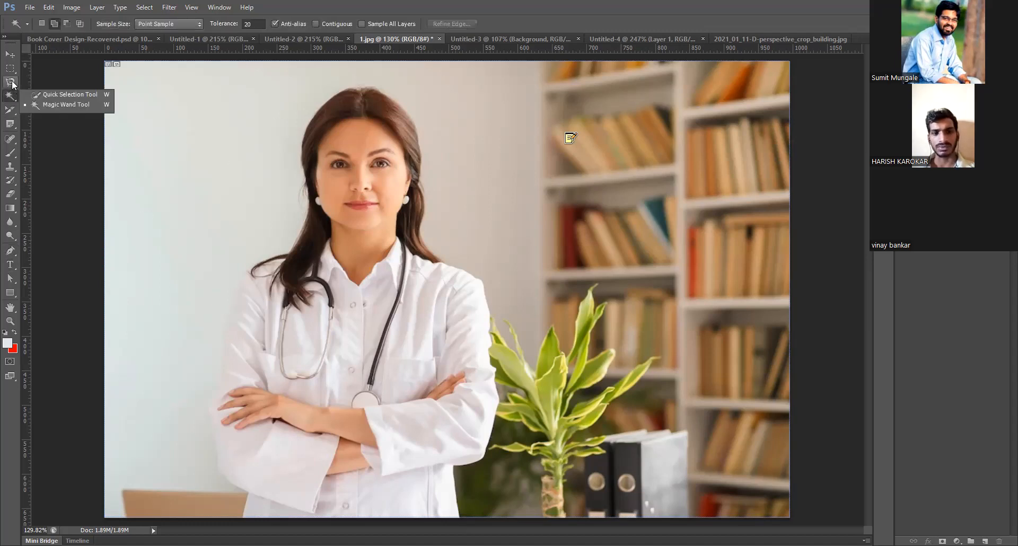
right_click(12, 83)
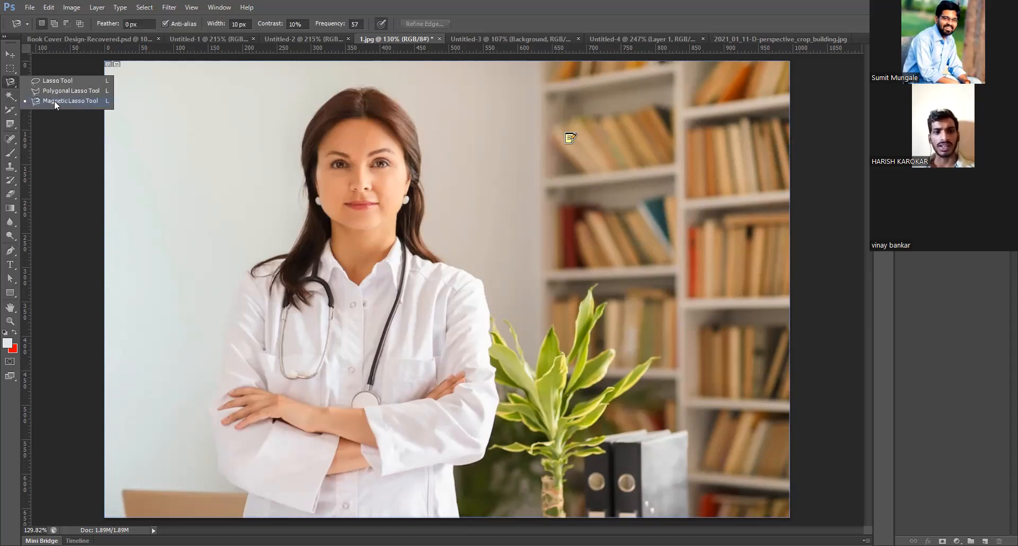
click(10, 55)
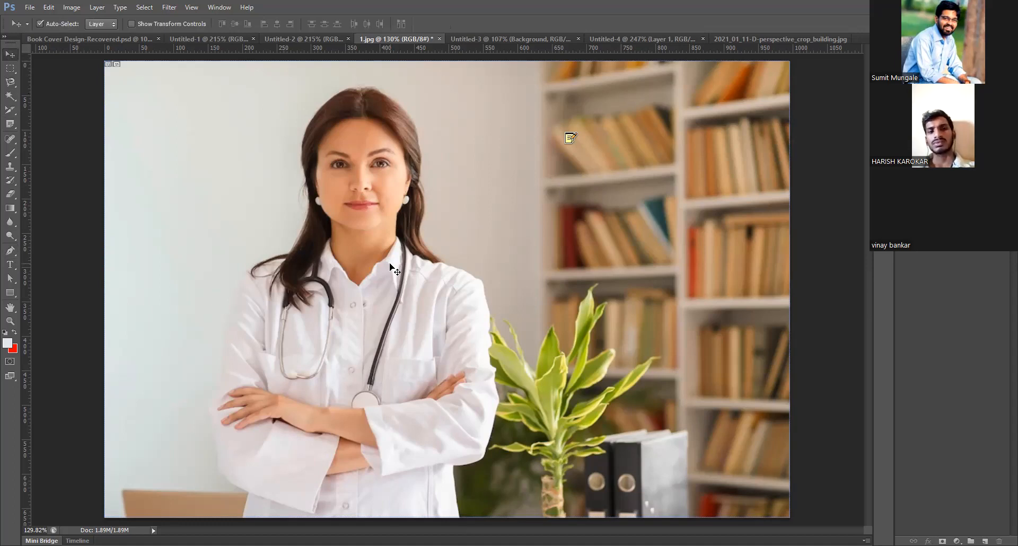
Activate the Note tool, and switch to the Eyedropper tool from the same group
key(i)
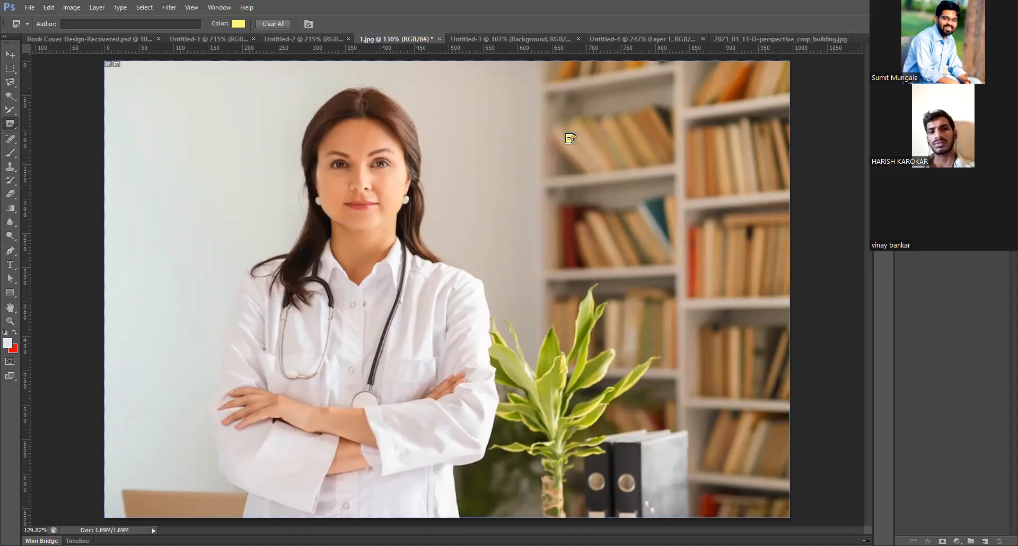
right_click(14, 121)
click(44, 122)
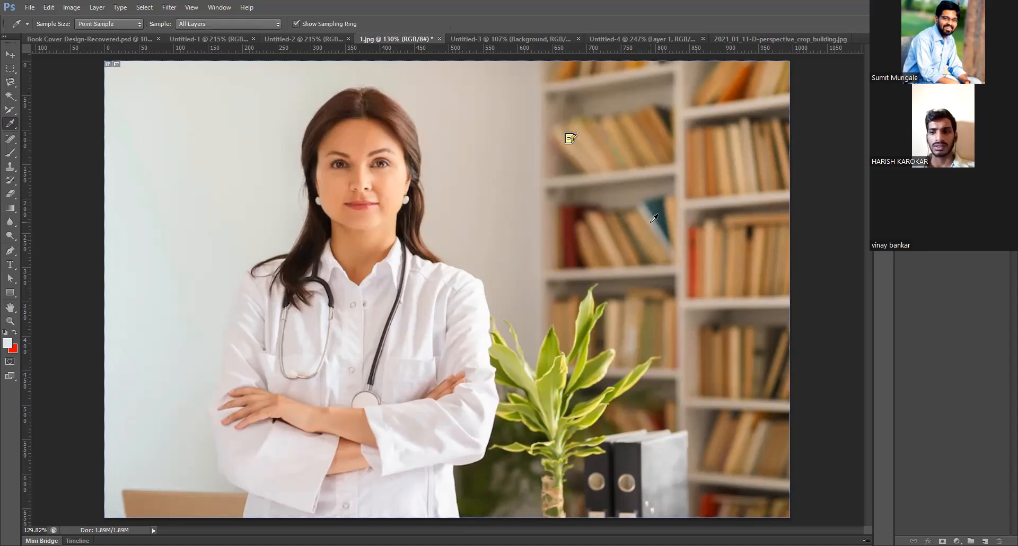
Sample the pale wall colour beside the woman as the foreground colour with the Eyedropper
scroll(570, 229, up, 2)
scroll(602, 238, down, 3)
scroll(271, 196, up, 4)
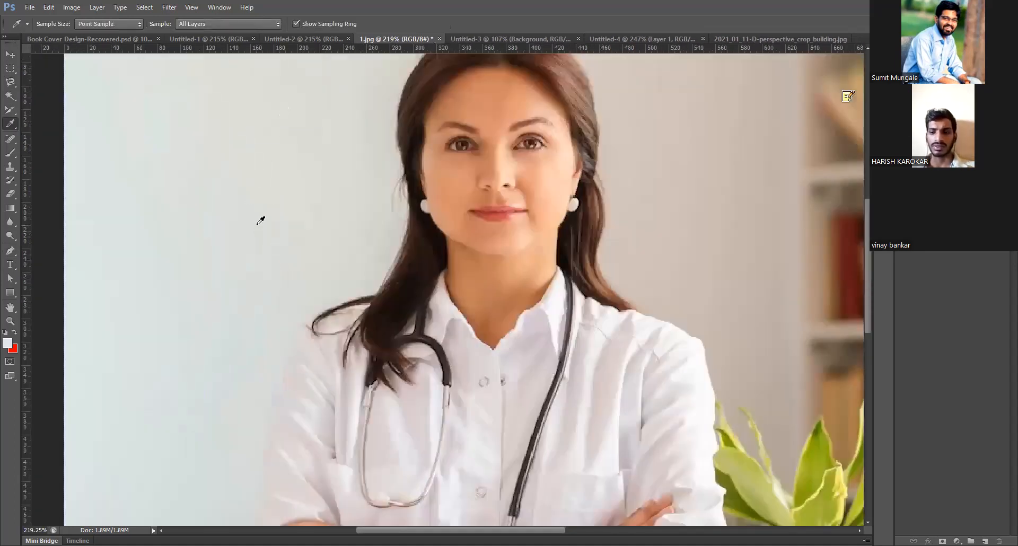
scroll(318, 239, down, 2)
scroll(363, 249, down, 2)
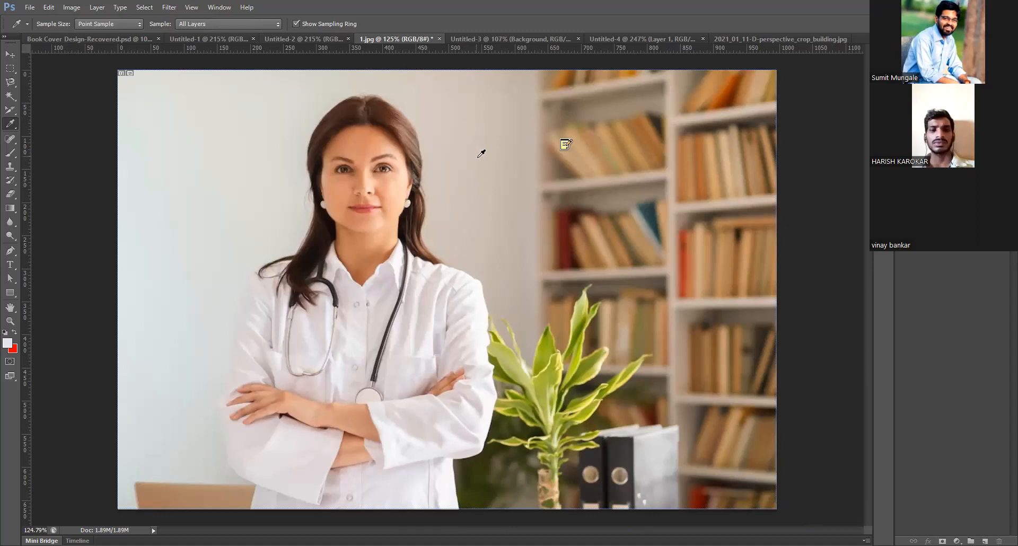
scroll(432, 174, up, 1)
scroll(485, 157, down, 1)
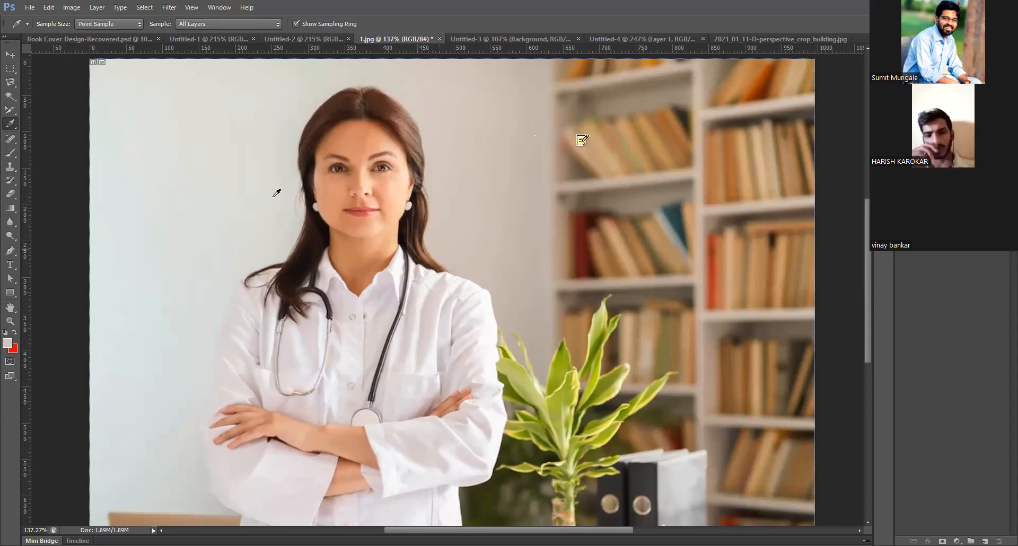
drag(250, 166, 218, 161)
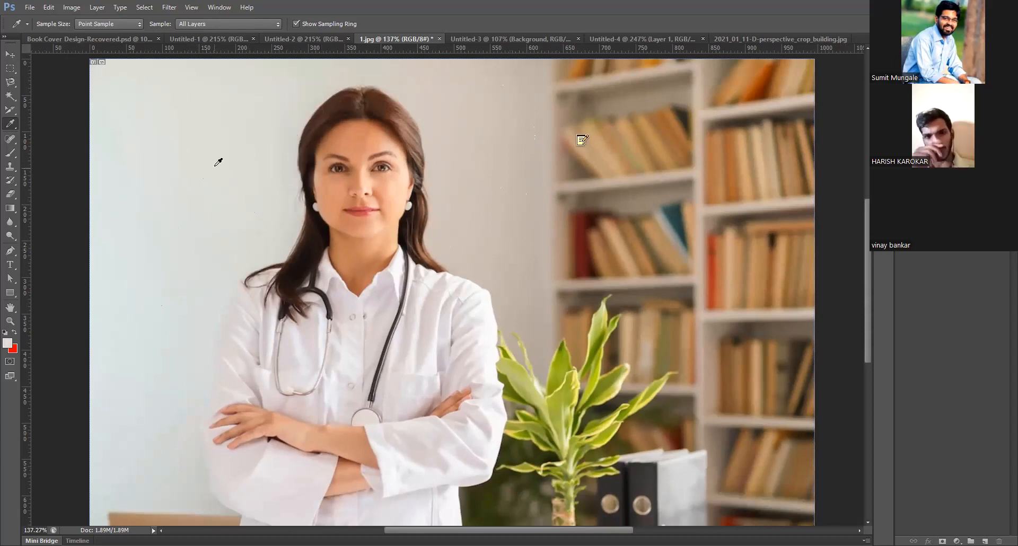
Inspect the pale wall at pixel level, check its hex code in the foreground Color Picker and accept it, and return to the Move tool
scroll(243, 154, up, 3)
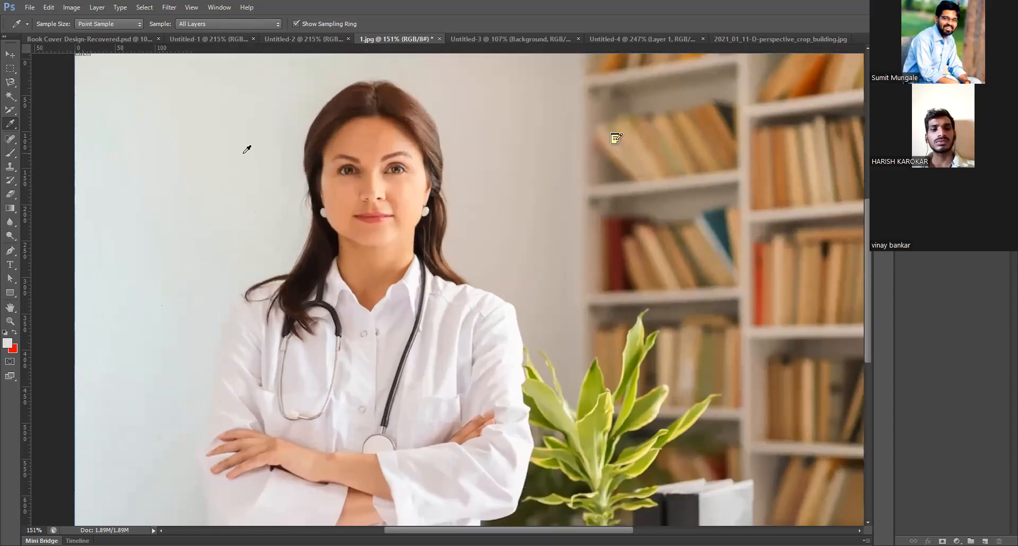
scroll(340, 173, up, 3)
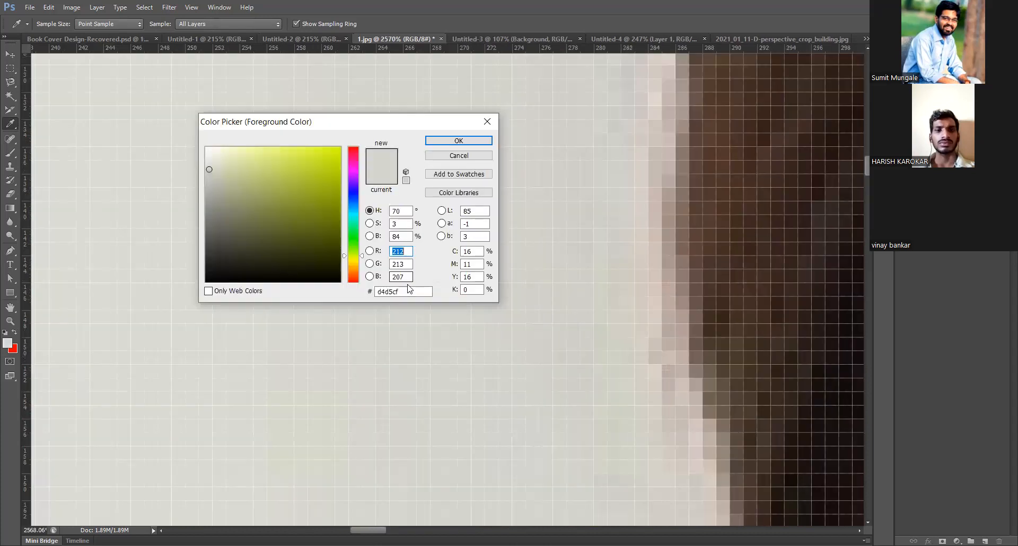
double_click(411, 291)
click(445, 140)
scroll(423, 196, down, 3)
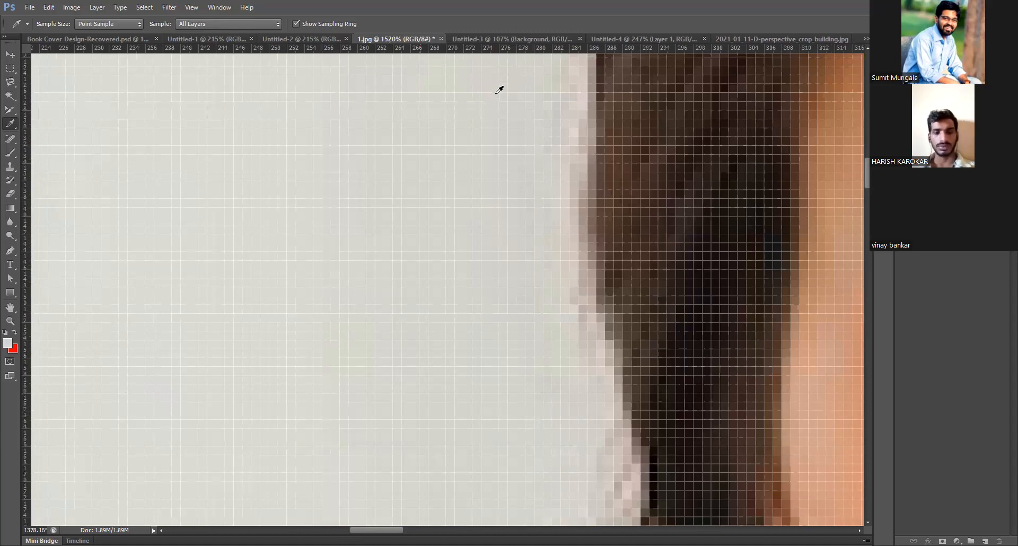
scroll(419, 90, down, 12)
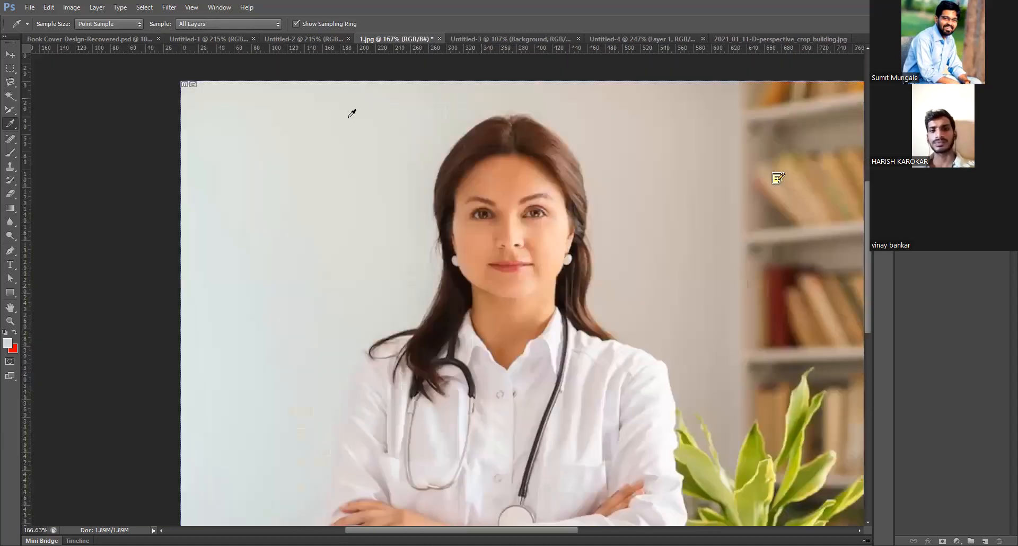
click(10, 56)
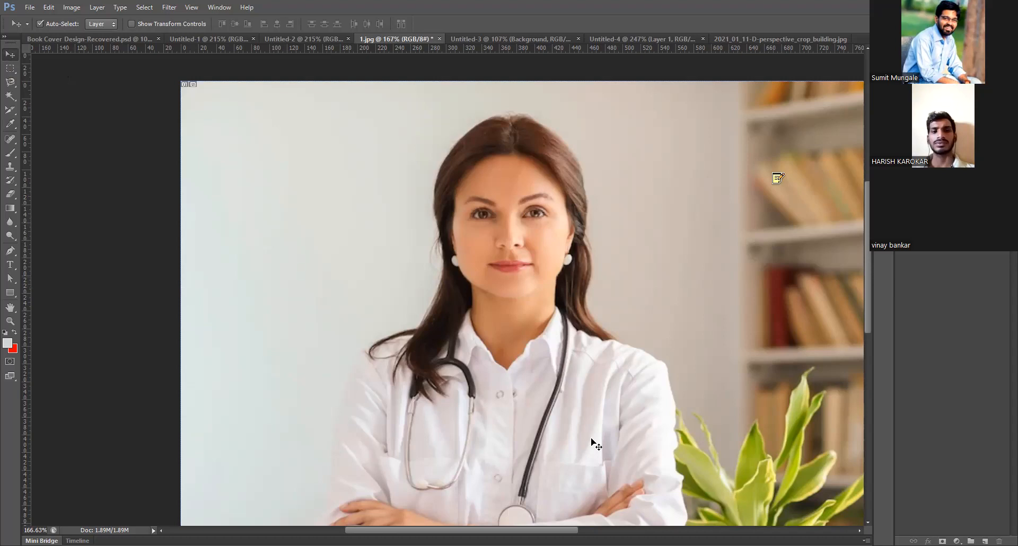
Select the pale wall area beside the woman with the Magic Wand at tolerance 20, and clear the selection
click(15, 103)
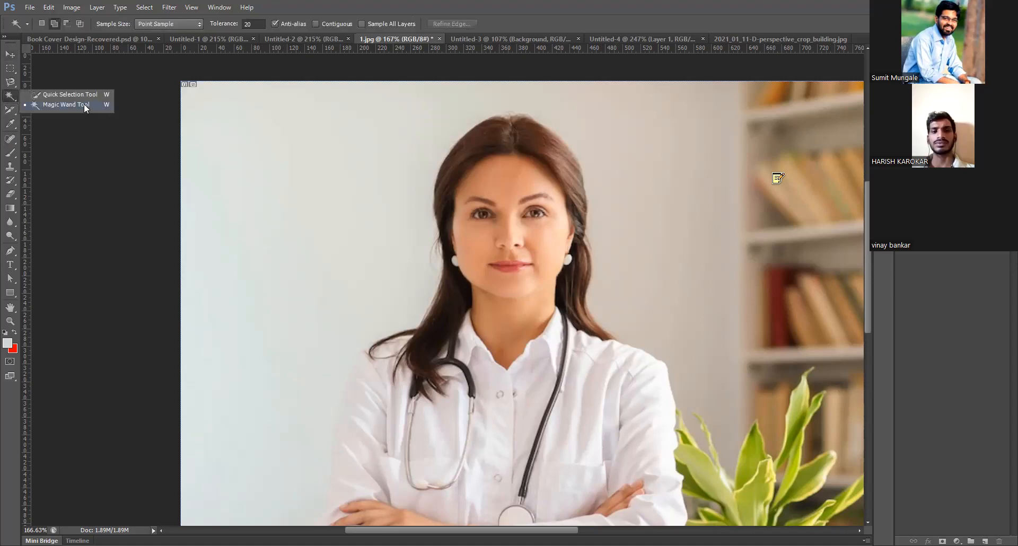
click(83, 104)
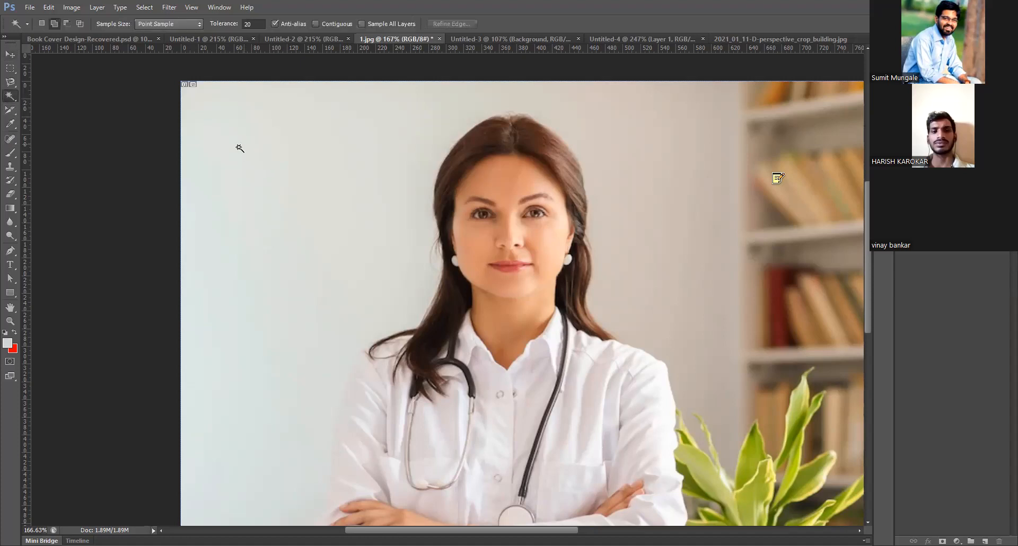
click(295, 231)
scroll(274, 246, down, 3)
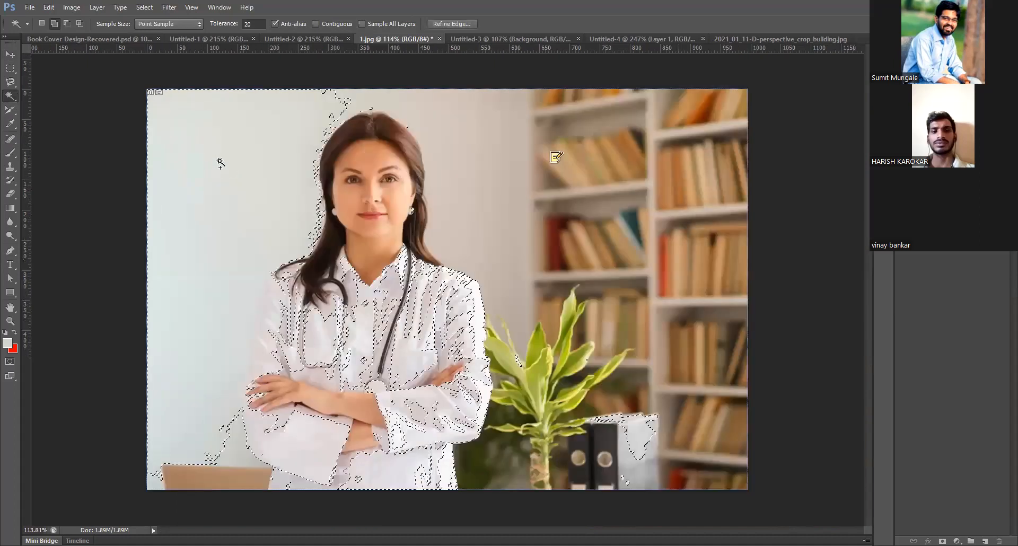
scroll(221, 162, up, 2)
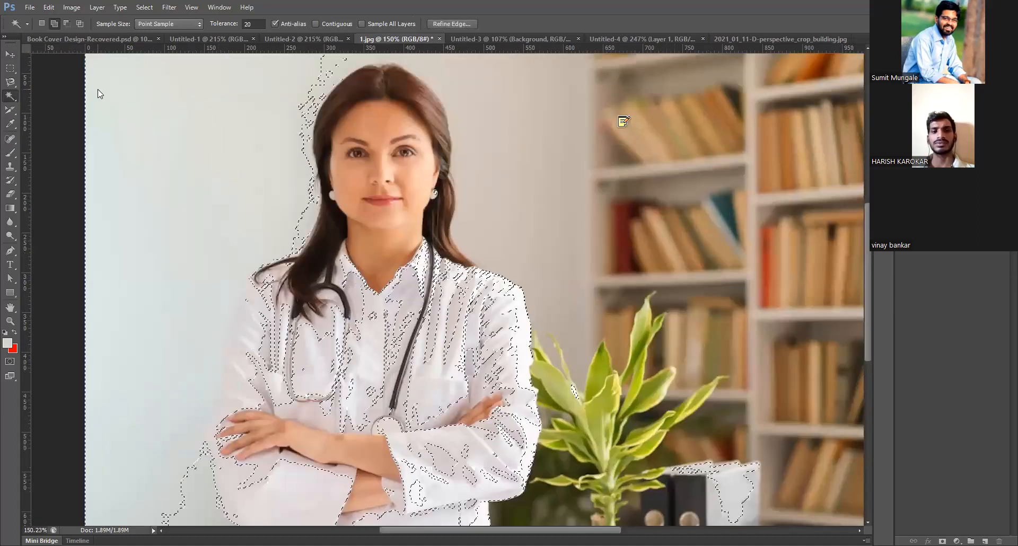
scroll(163, 191, down, 1)
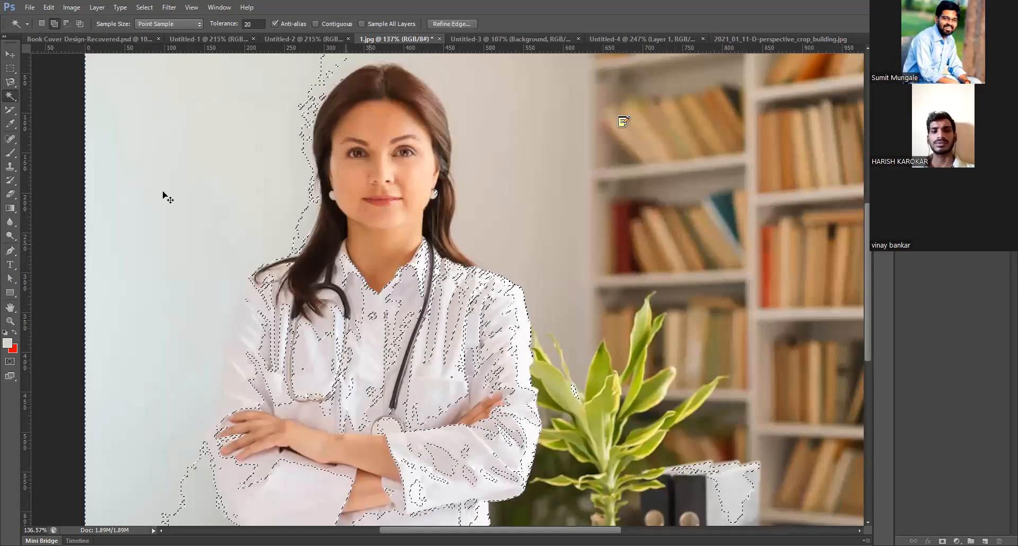
scroll(186, 154, down, 2)
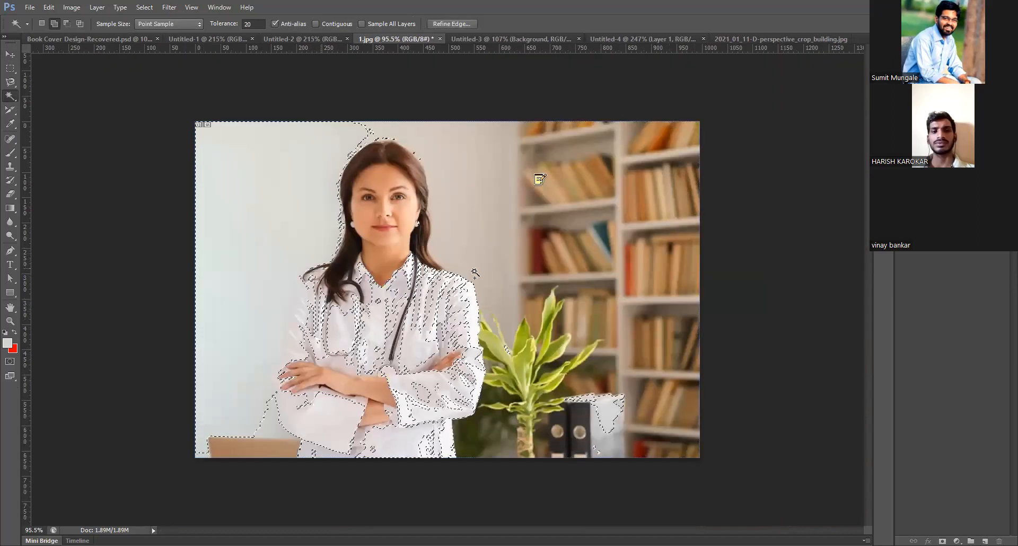
scroll(448, 290, up, 2)
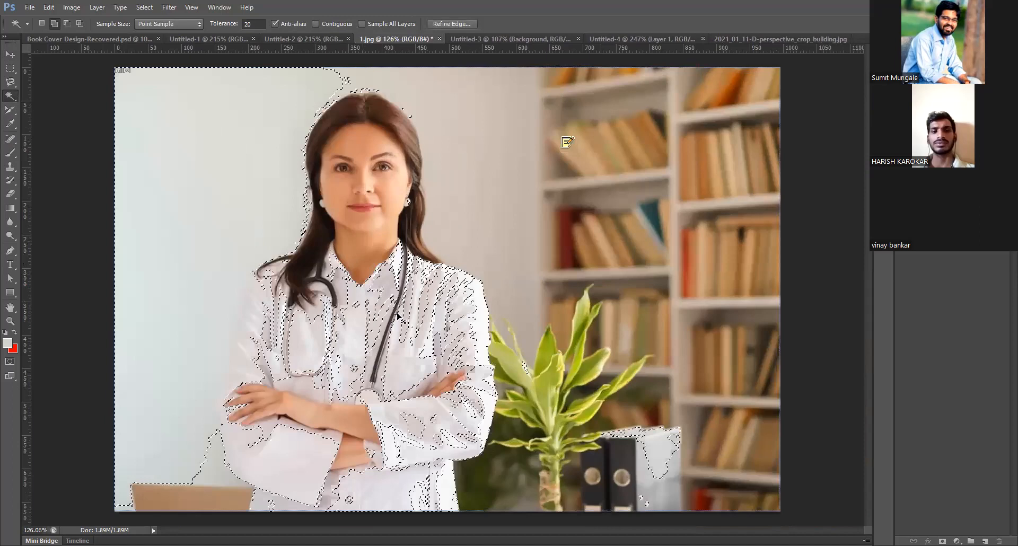
scroll(398, 317, down, 2)
key(ctrl+shift+s)
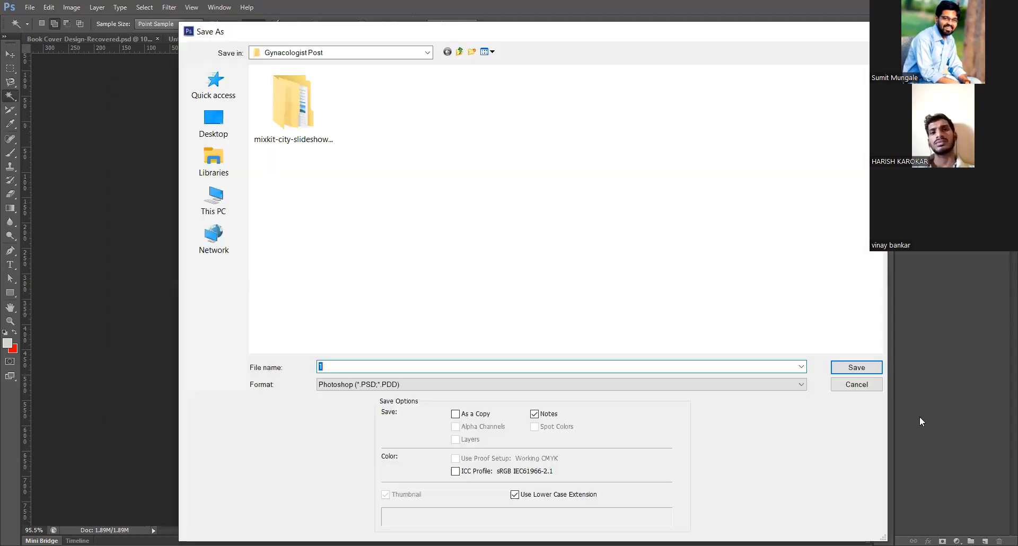
key(Escape)
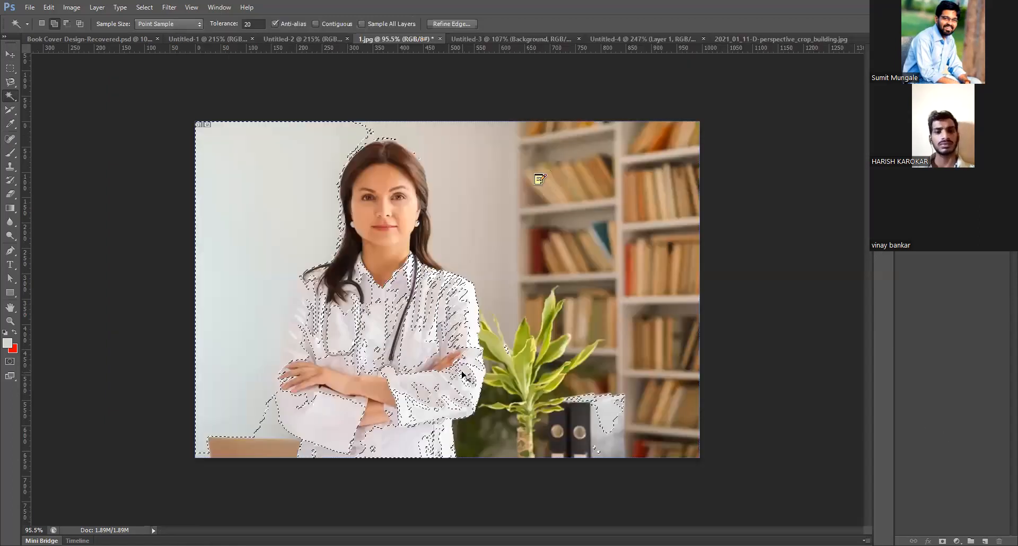
key(ctrl+d)
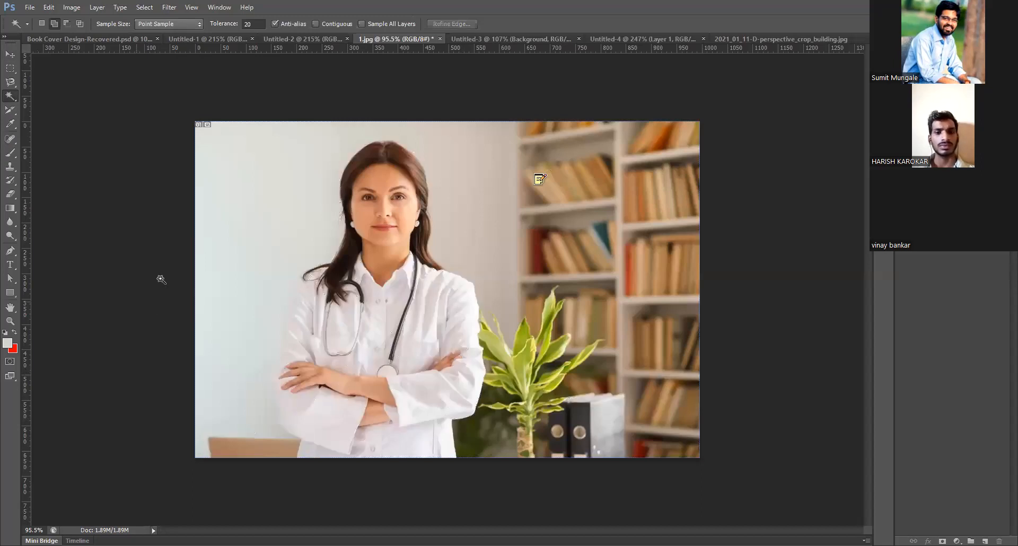
Repeat the Magic Wand selection of the wall at tolerance 20 and deselect it
scroll(204, 187, up, 2)
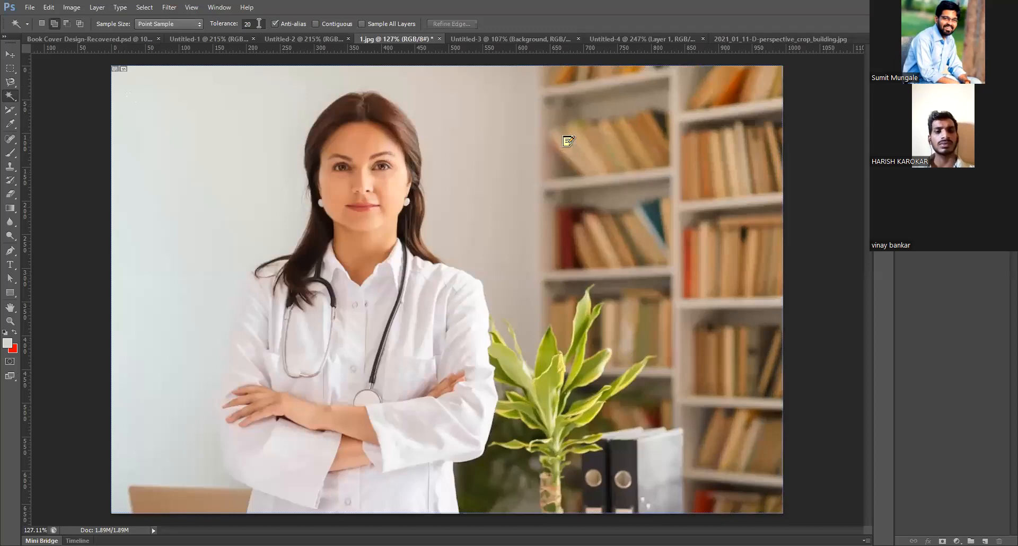
click(176, 162)
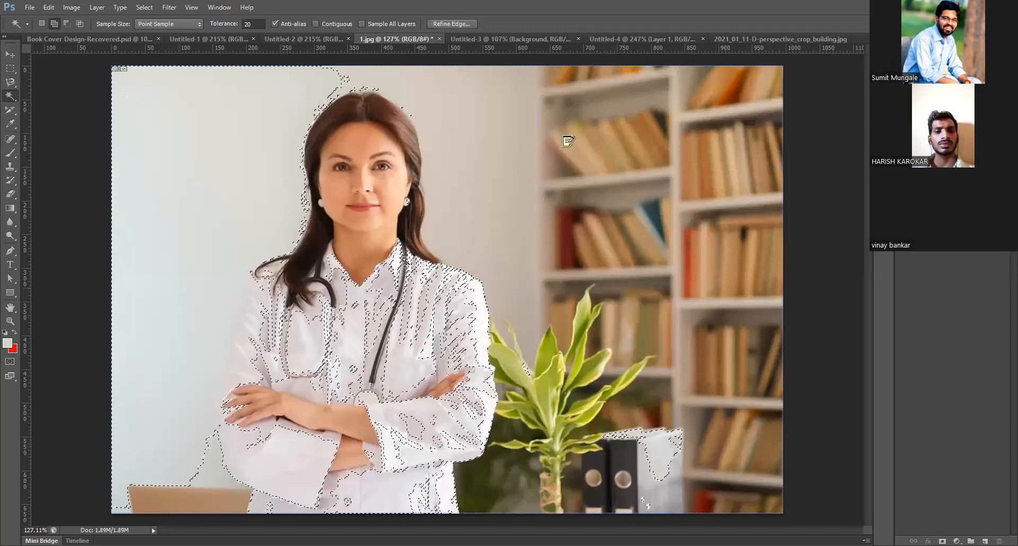
scroll(471, 391, down, 1)
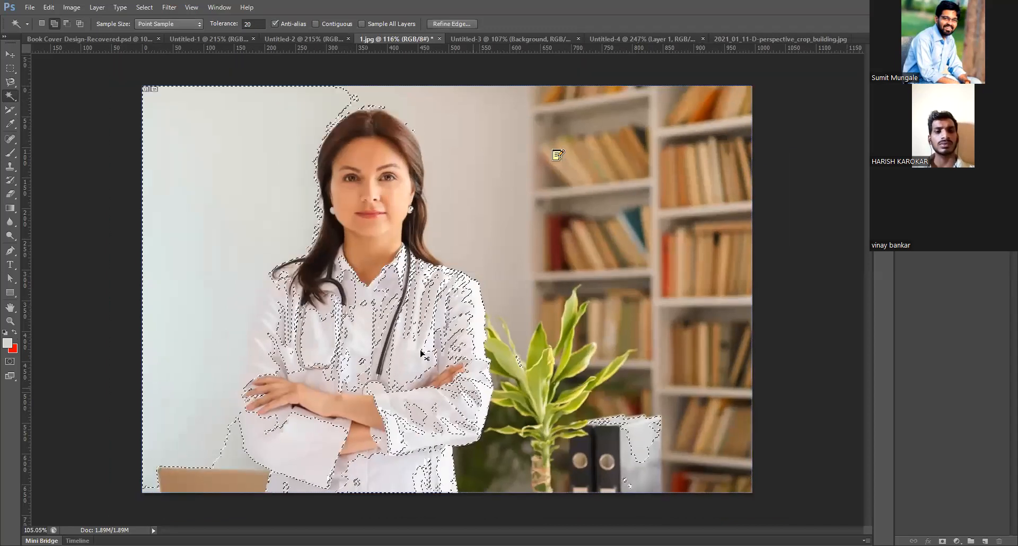
scroll(426, 356, down, 1)
key(ctrl+d)
Set the Magic Wand tolerance to 2, select the wall near the photo's upper-left corner, and deselect it
double_click(250, 24)
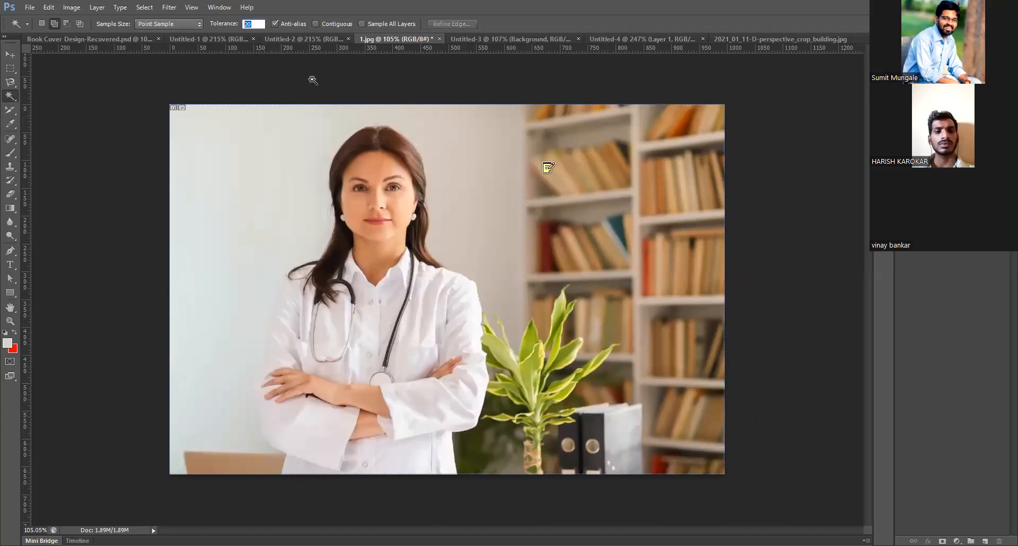
click(179, 127)
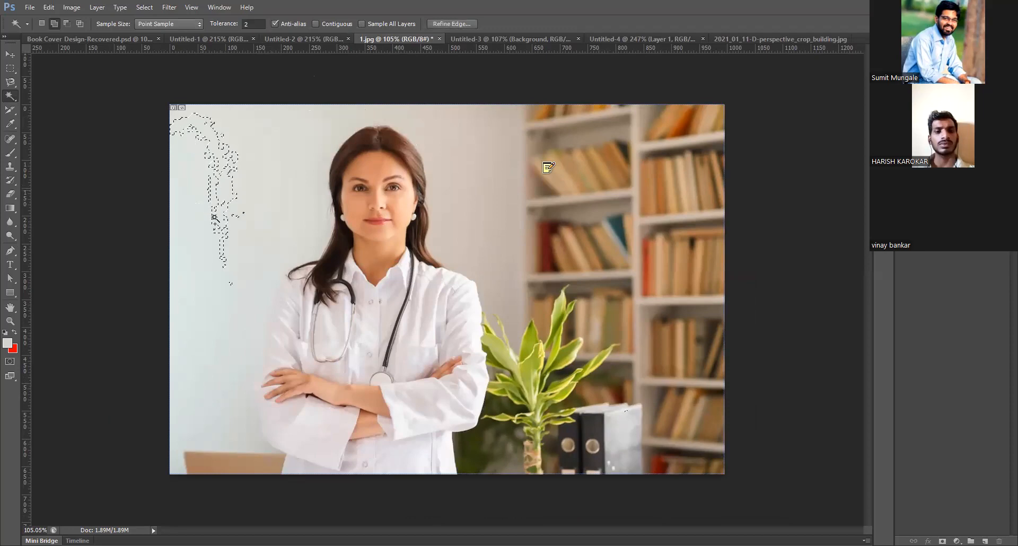
key(ctrl+d)
Set the Magic Wand tolerance to 5 and select the wall from two different sample points
click(258, 23)
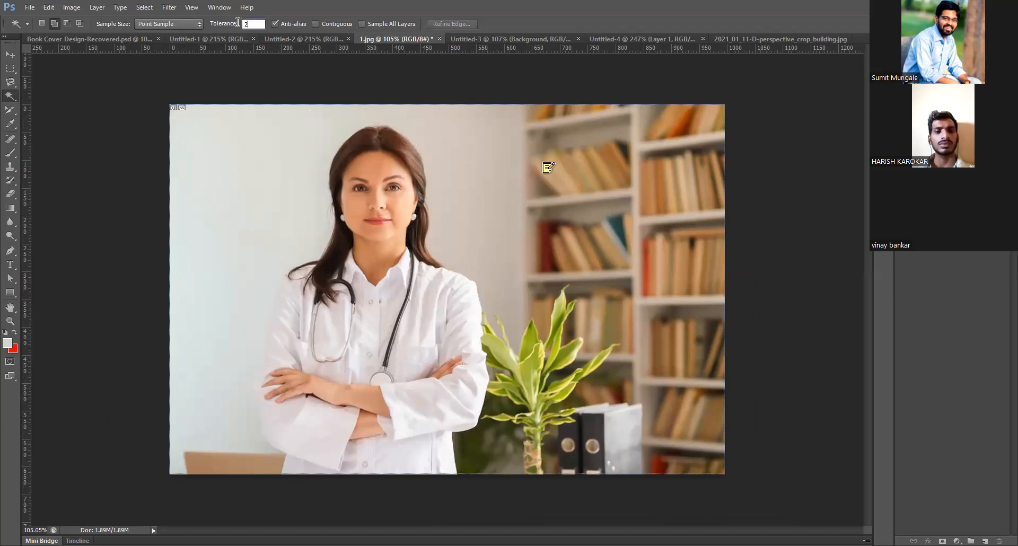
text(5)
key(Return)
click(188, 127)
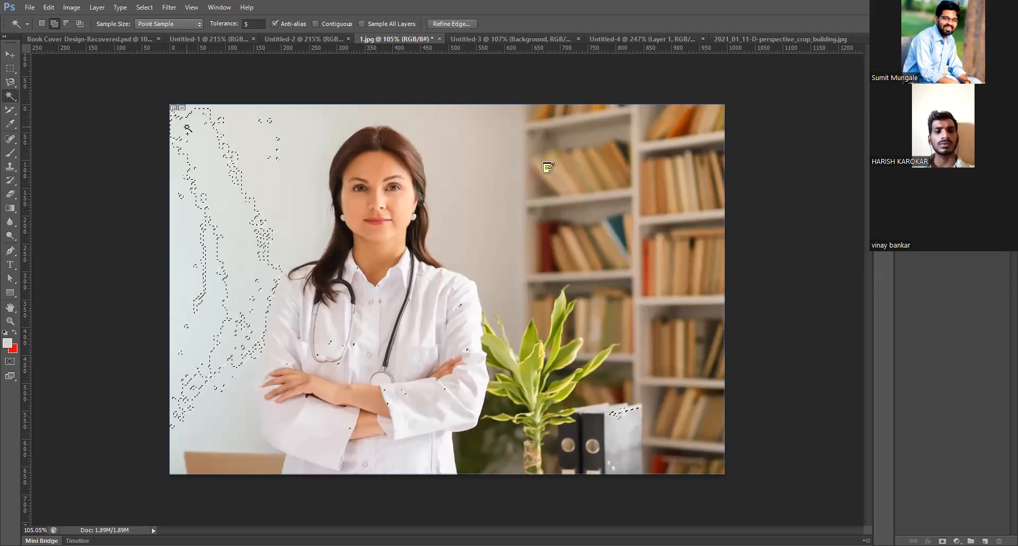
click(224, 171)
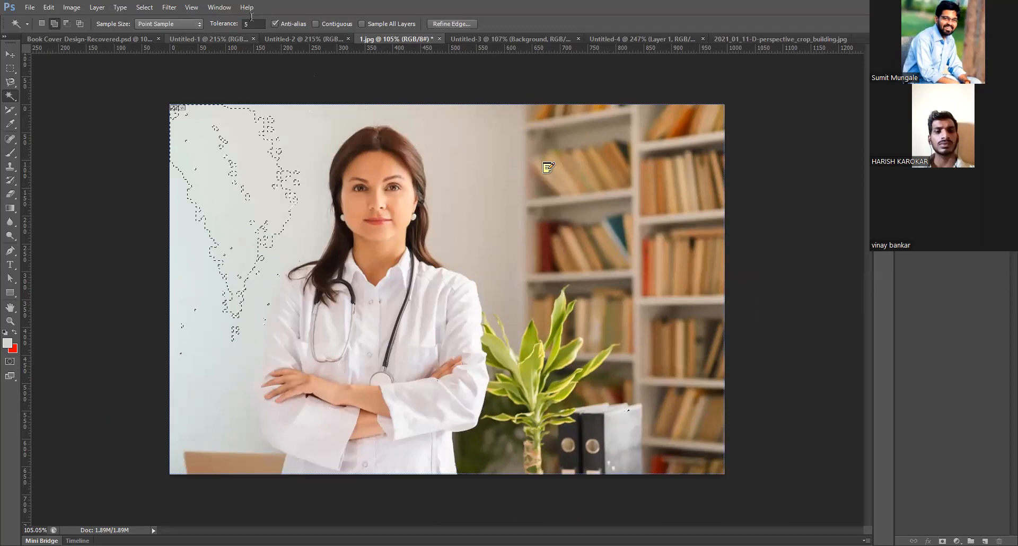
Set the Magic Wand tolerance to 10, select the wall beside the woman, and clear the selection
drag(253, 24, 219, 28)
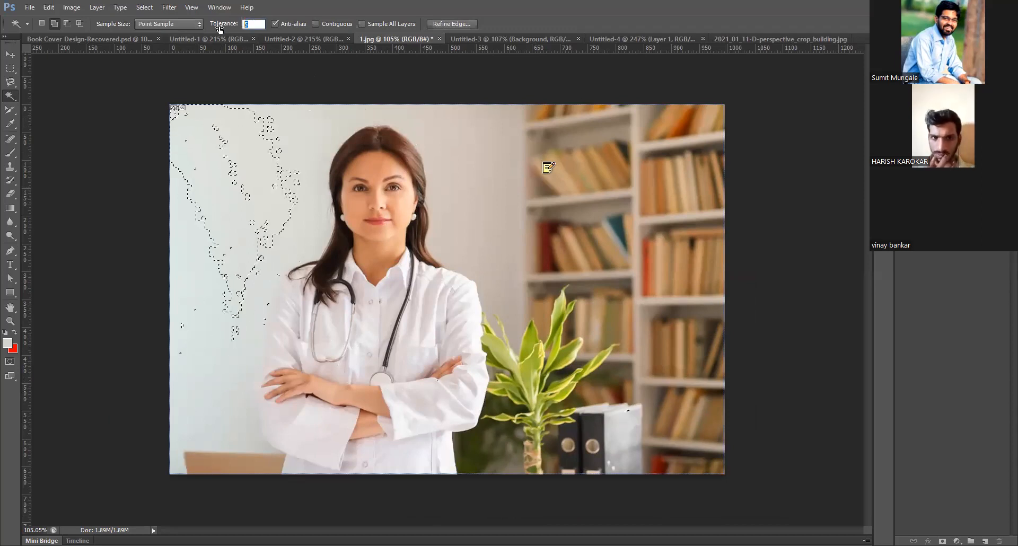
text(10)
click(207, 186)
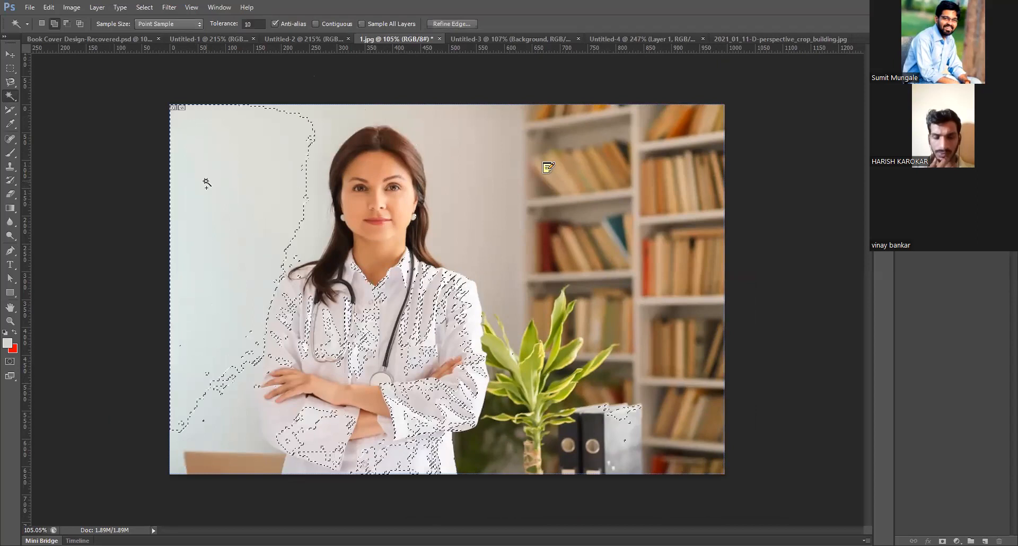
key(ctrl+d)
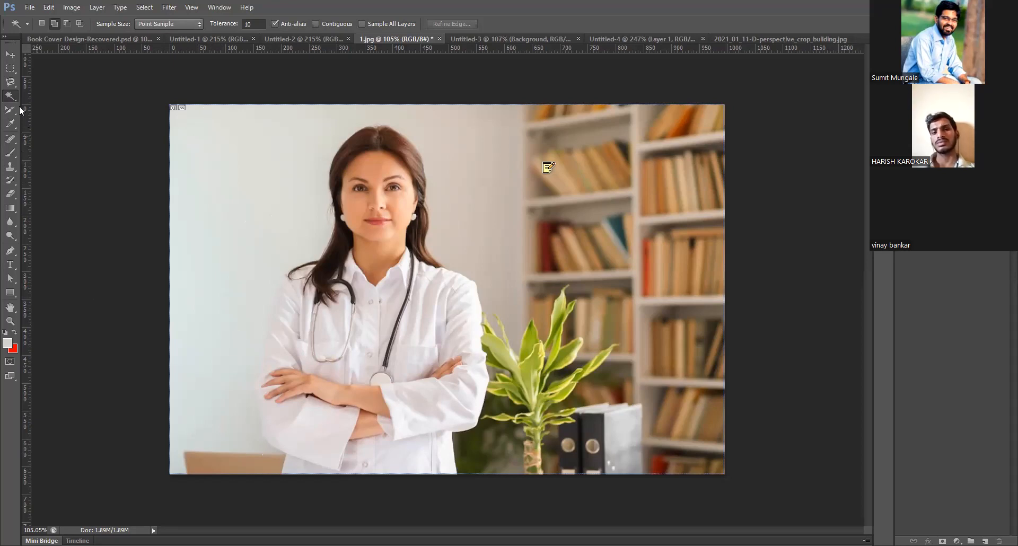
Show the lasso tool group, activate the Magnetic Lasso to view its options, and return to the Move tool
click(9, 83)
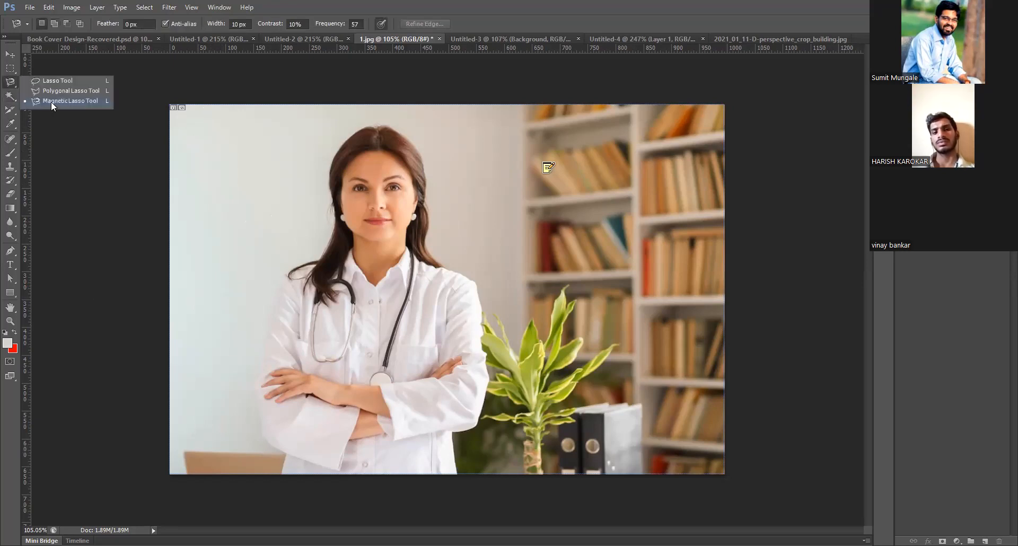
click(51, 101)
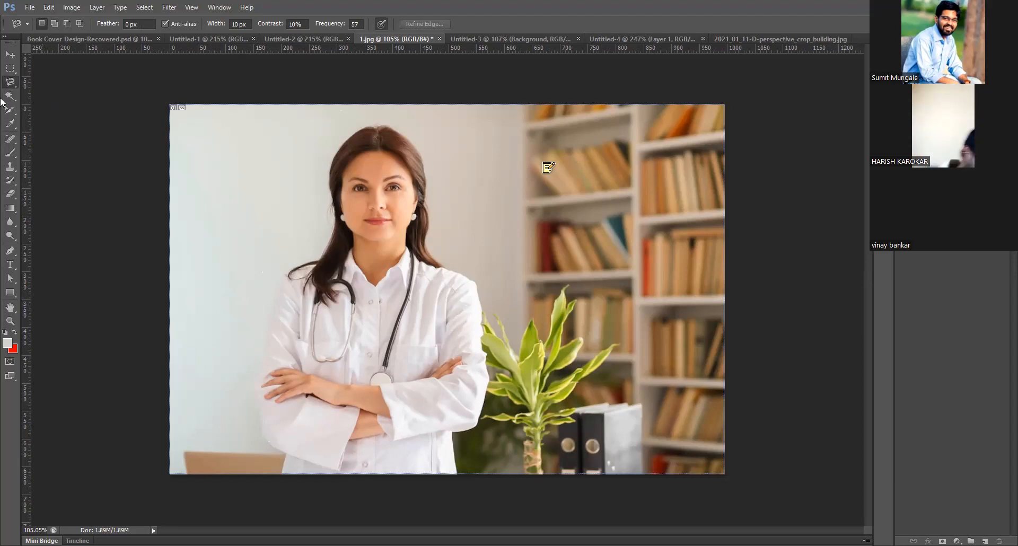
click(11, 56)
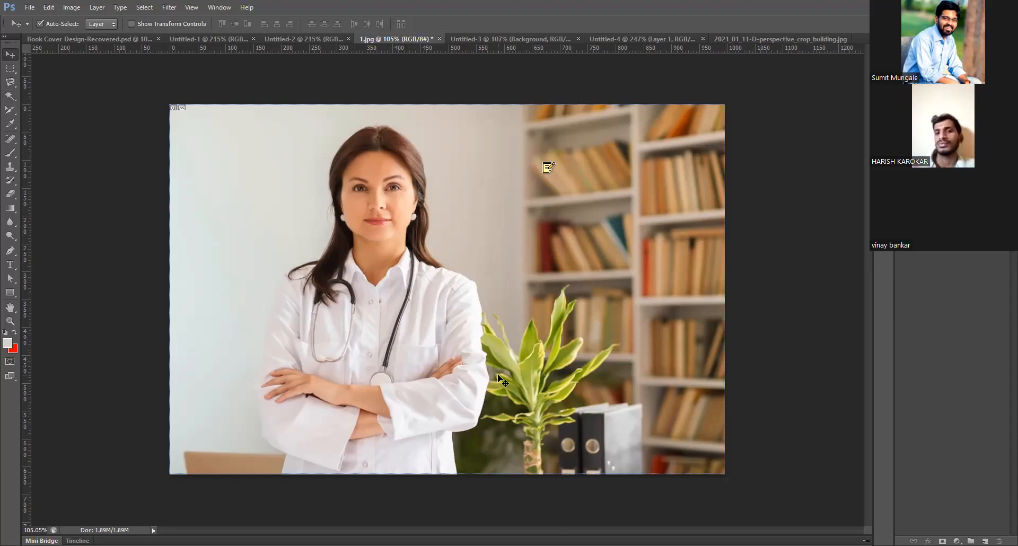
scroll(309, 262, up, 4)
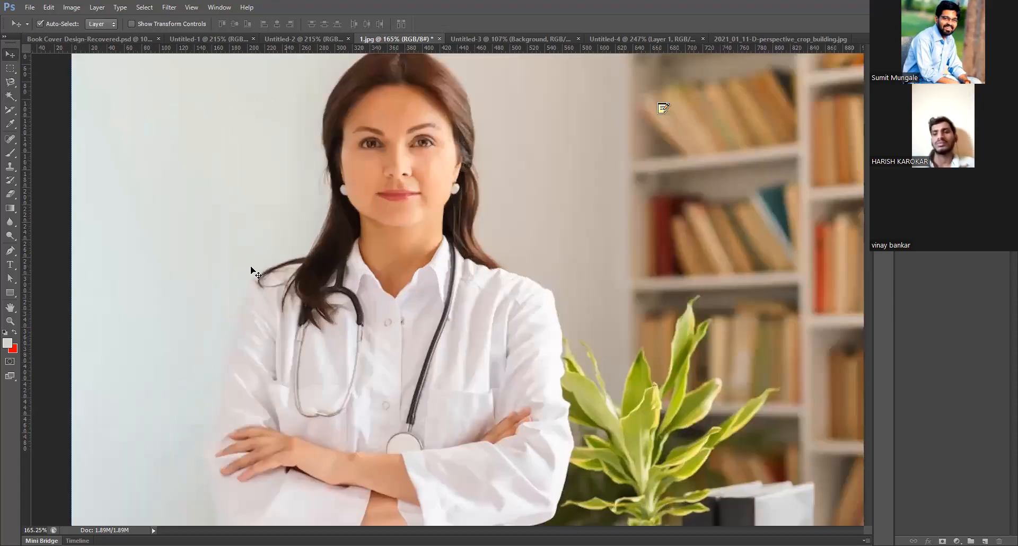
scroll(255, 270, up, 1)
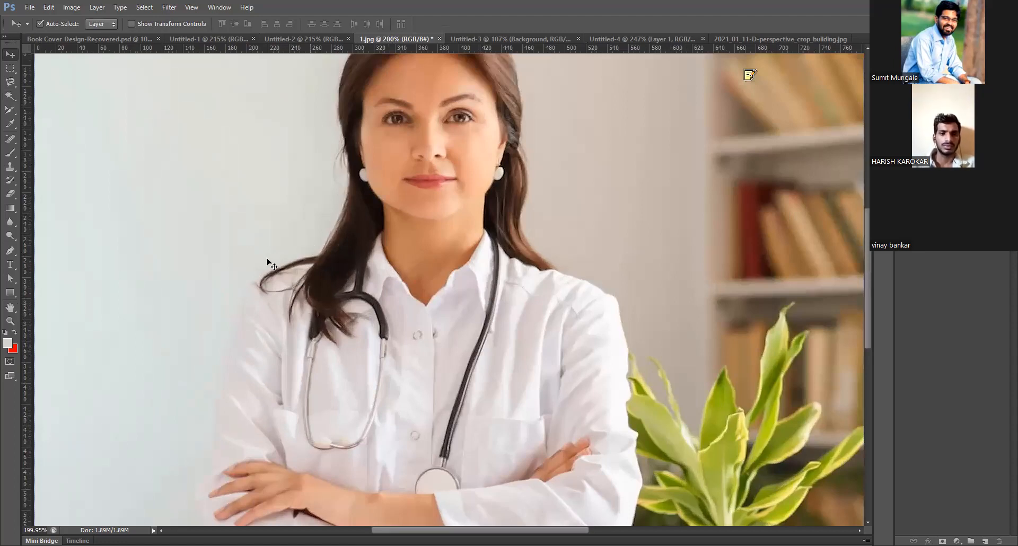
Activate the Pen tool to view its options and tool group, and return to the Move tool
scroll(218, 381, down, 1)
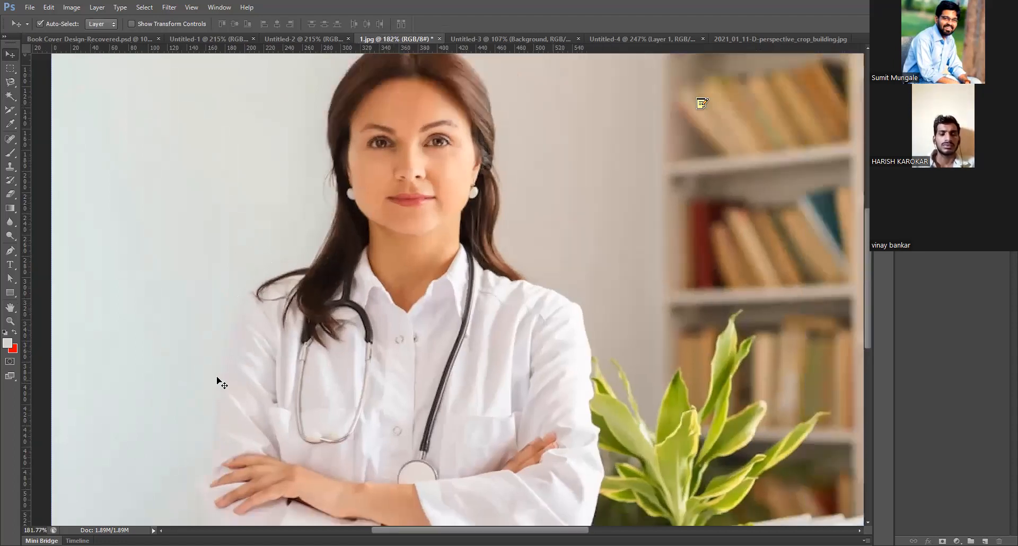
scroll(218, 380, down, 3)
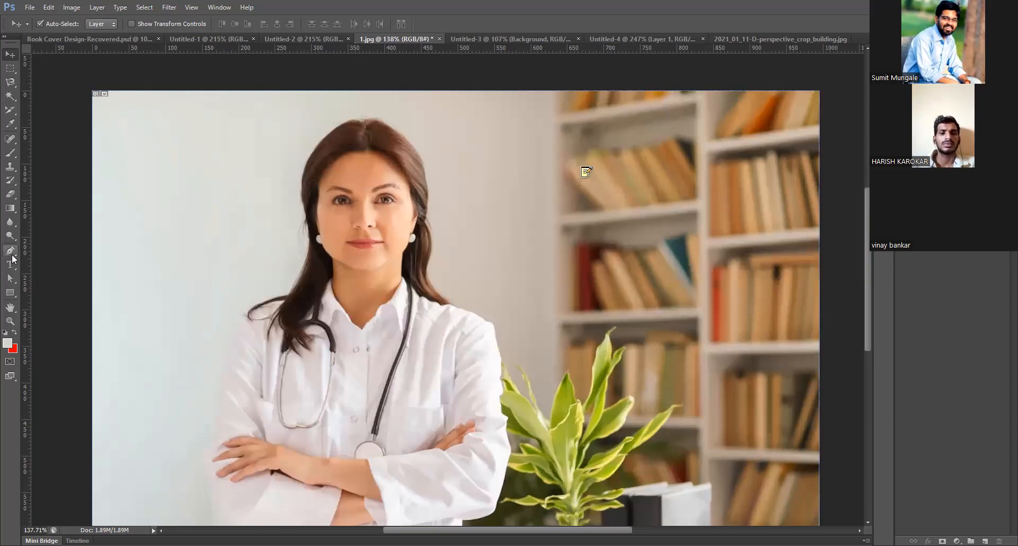
click(11, 257)
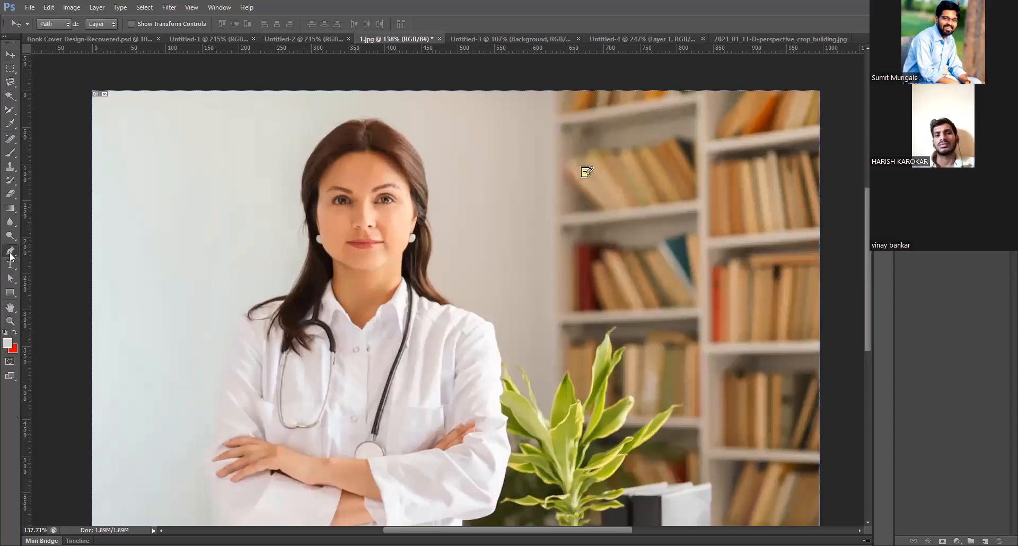
drag(10, 257, 45, 249)
click(43, 249)
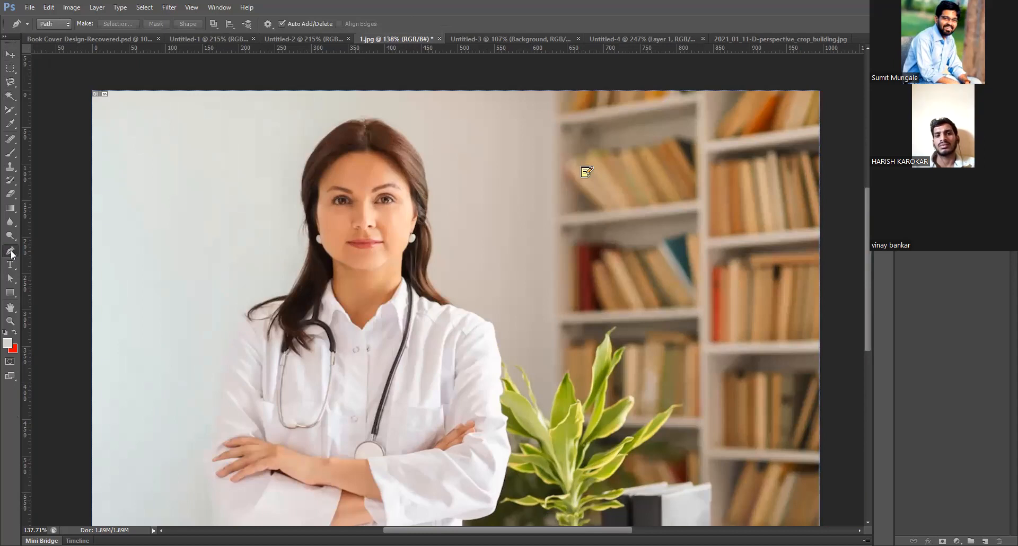
click(10, 55)
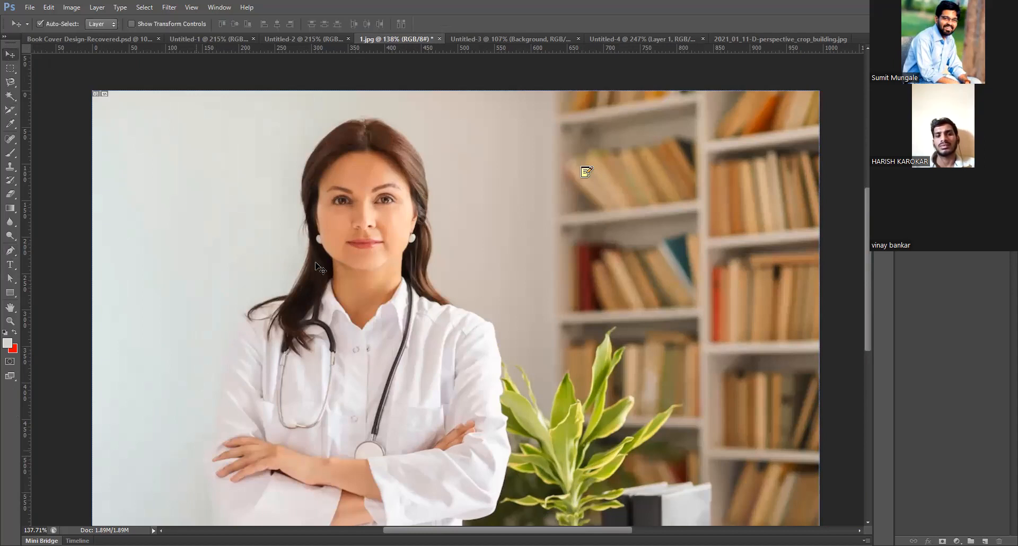
scroll(317, 283, down, 4)
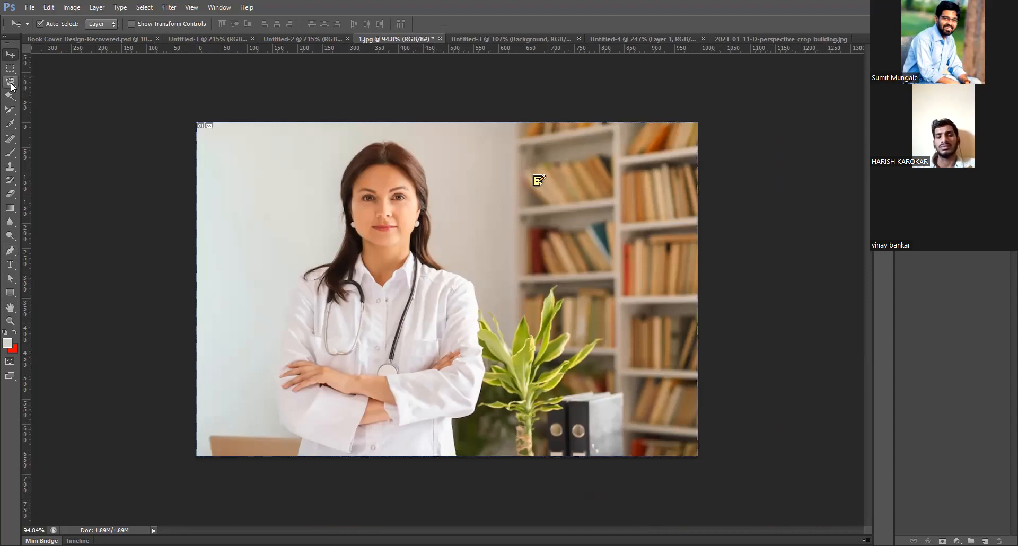
scroll(223, 263, up, 3)
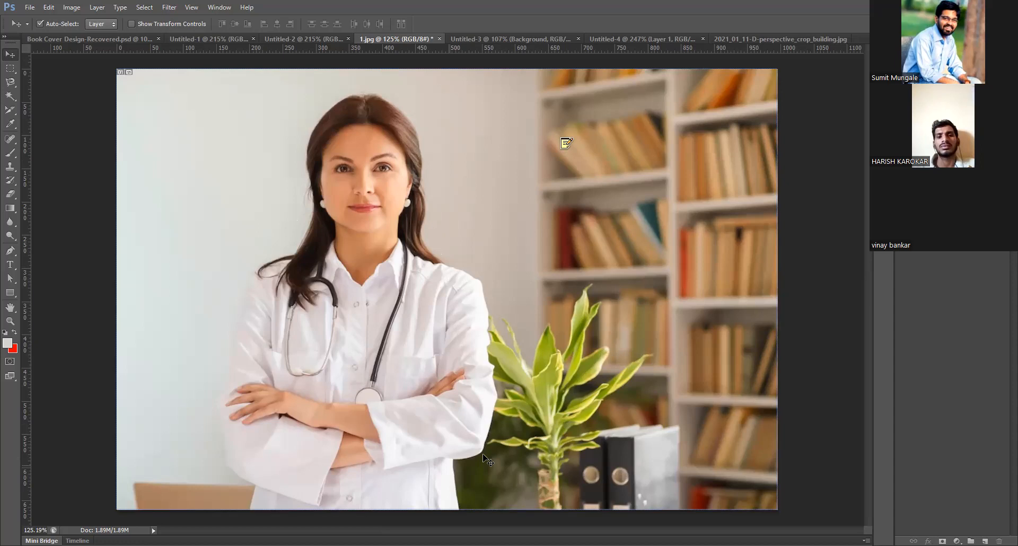
scroll(487, 460, down, 2)
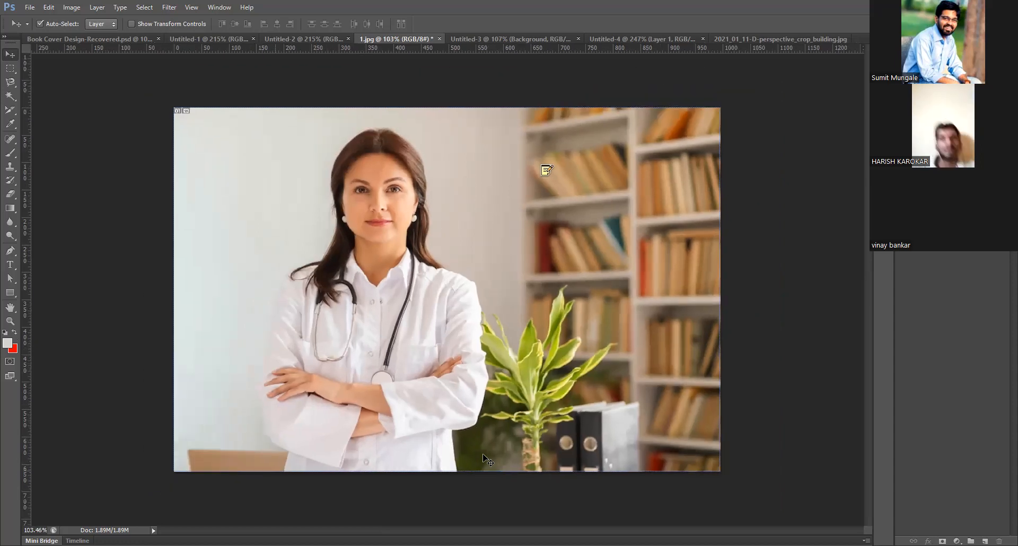
scroll(487, 460, up, 2)
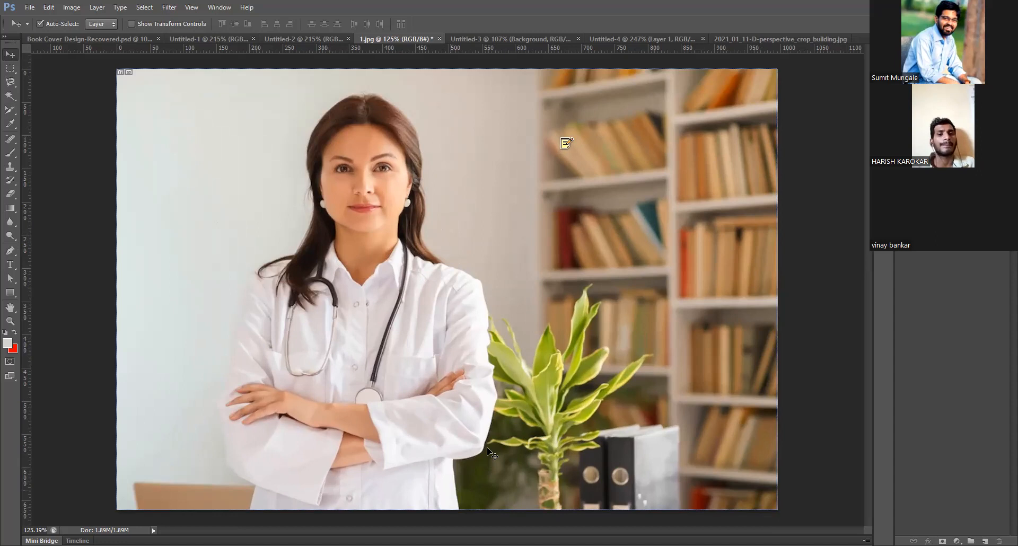
Show the Eyedropper tool group with the Color Sampler, Ruler and Note tools, and return to the Move tool
click(11, 124)
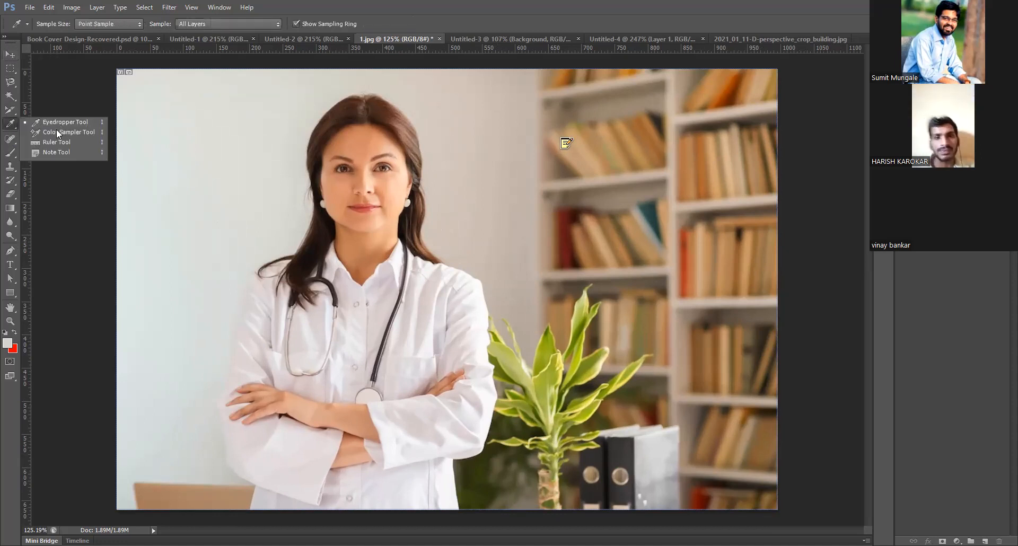
click(7, 121)
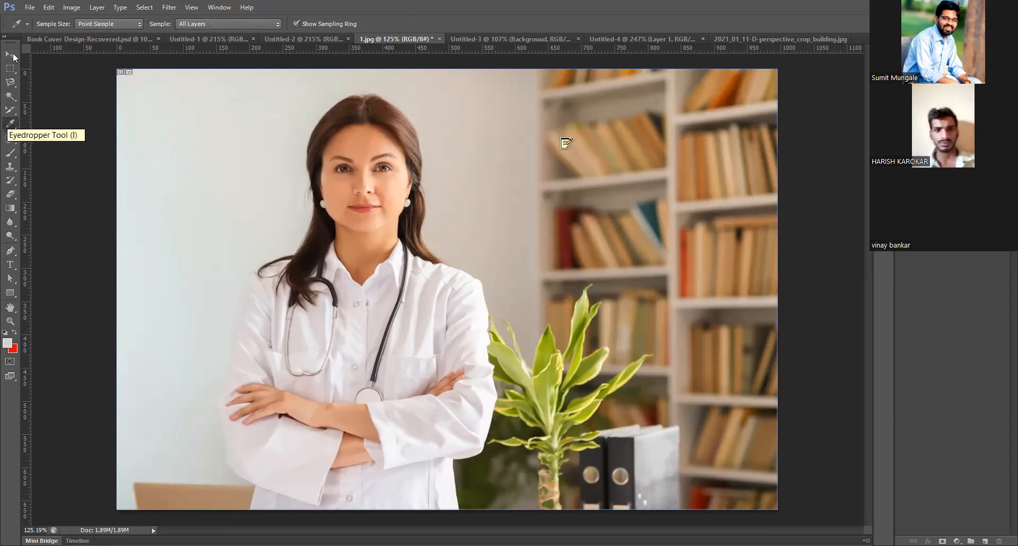
key(v)
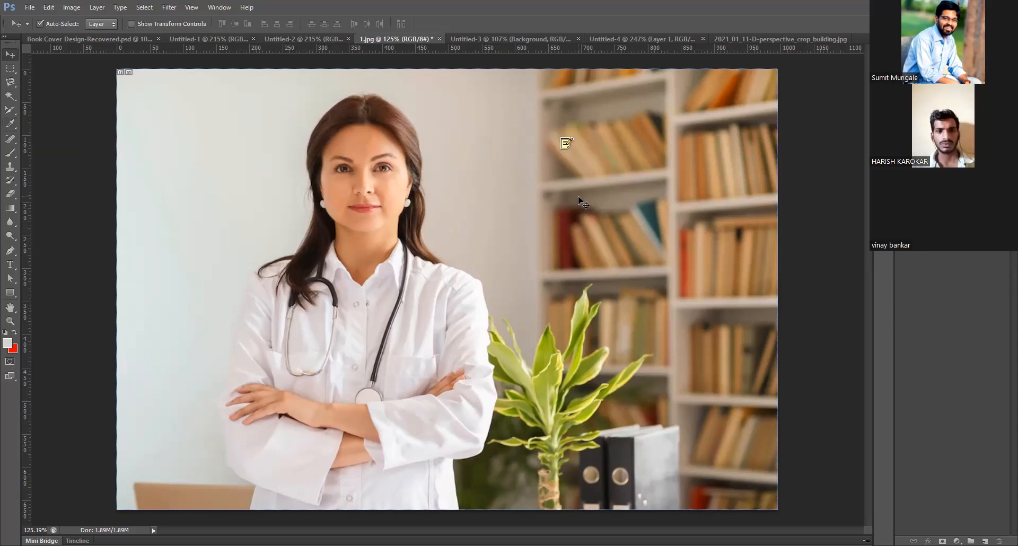